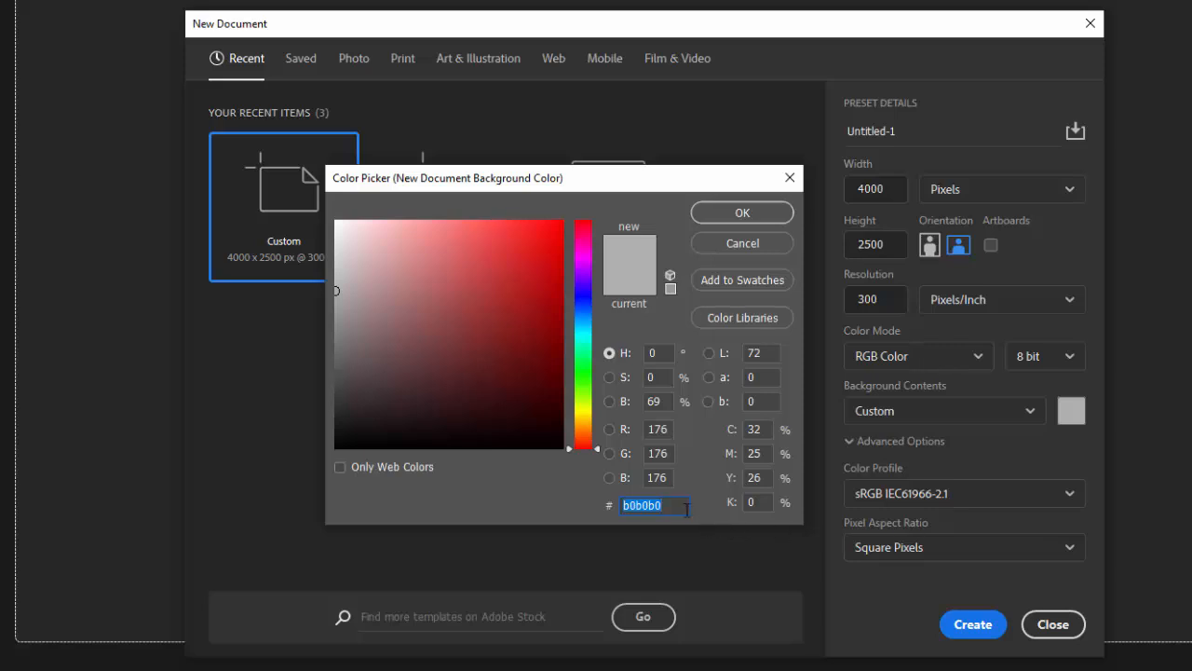
Set the new document's background colour to b0b0b0 and create the 4000 x 2500 px document
{"action": "left_click", "coordinate": [669, 506]}
{"action": "left_click_drag", "start_coordinate": [667, 505], "coordinate": [589, 504]}
{"action": "left_click", "coordinate": [733, 215]}
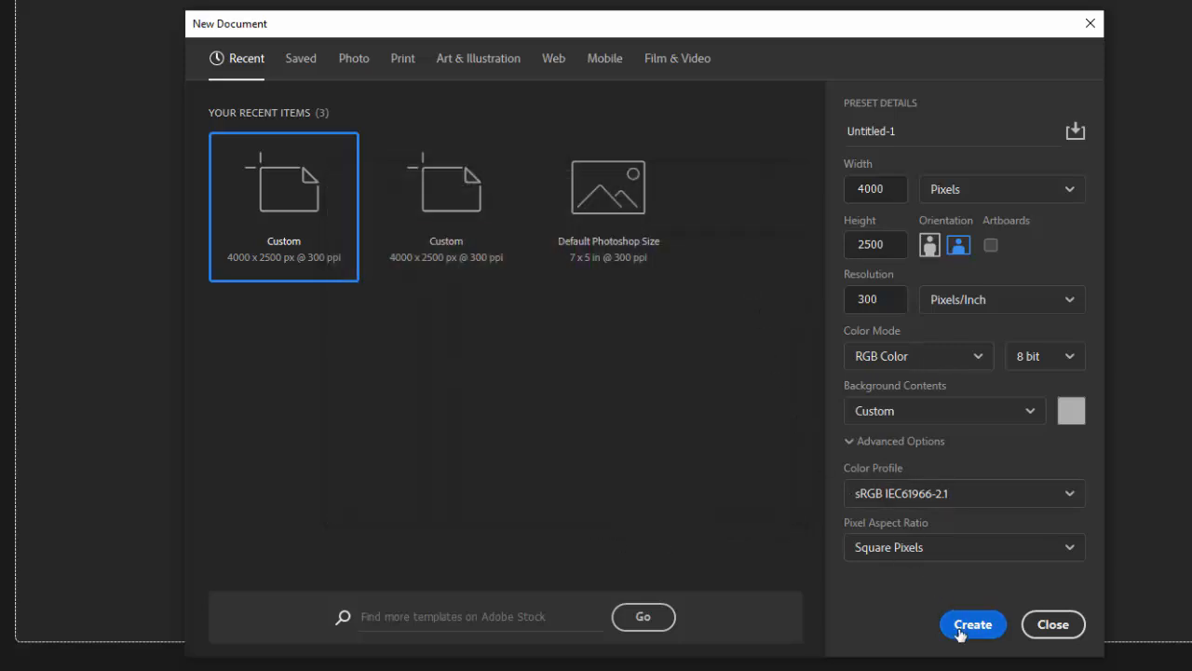
{"action": "left_click", "coordinate": [942, 617]}
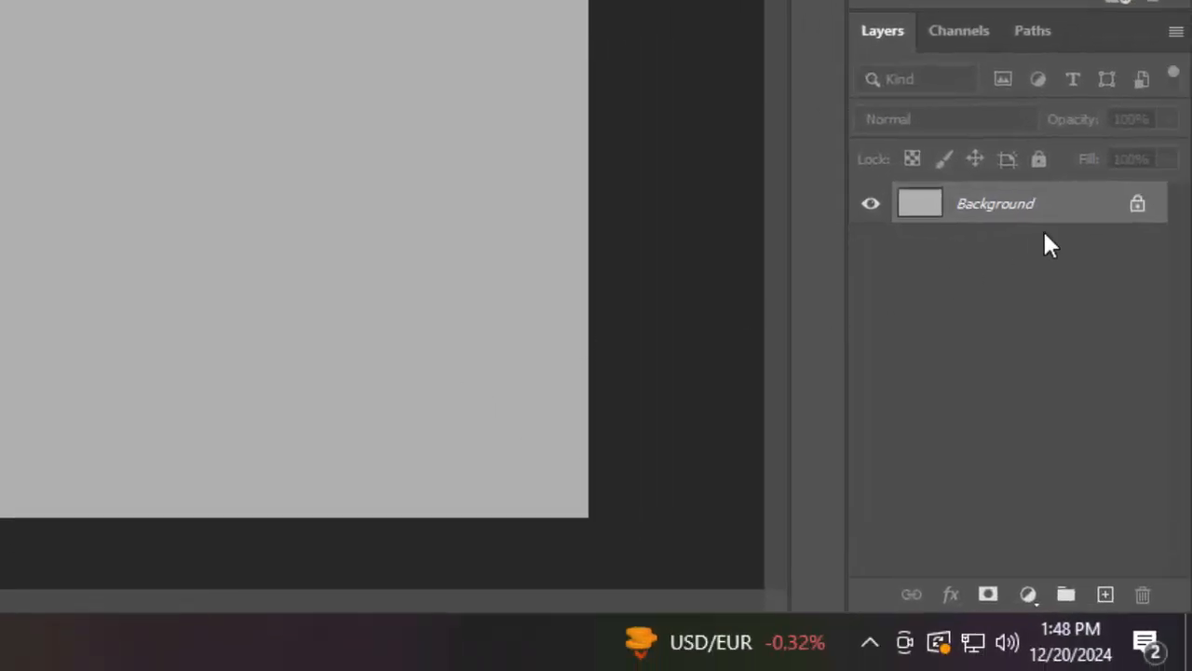
Unlock the background layer and add a new empty layer above it
{"action": "left_click", "coordinate": [1137, 204]}
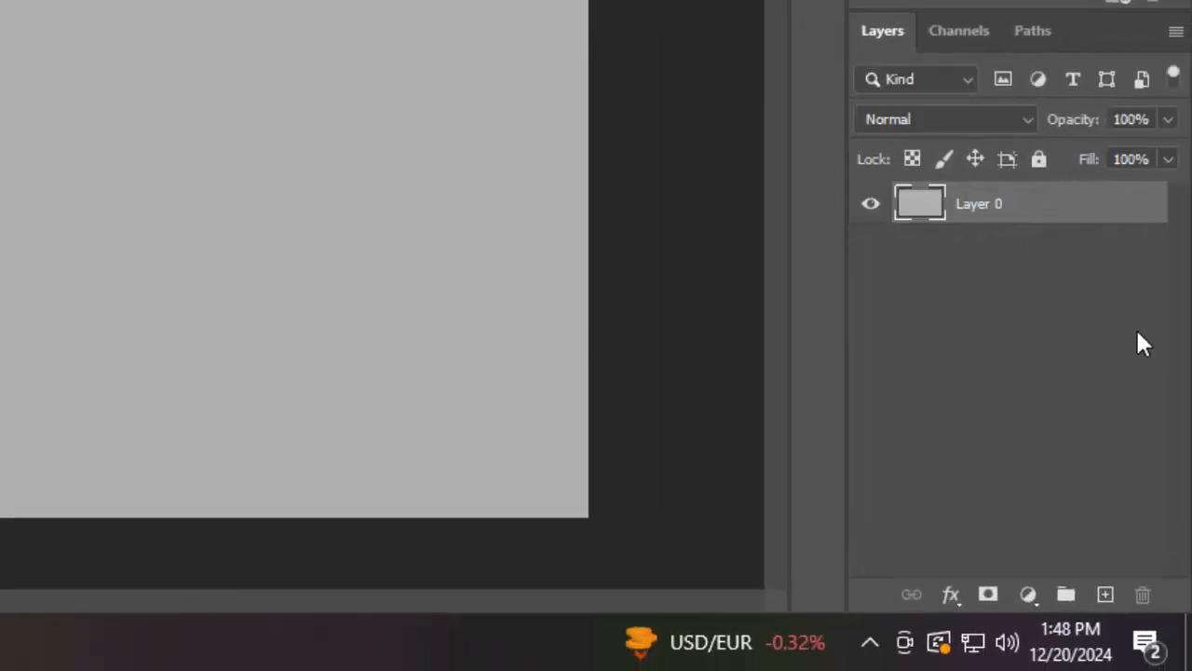
{"action": "left_click", "coordinate": [1105, 595]}
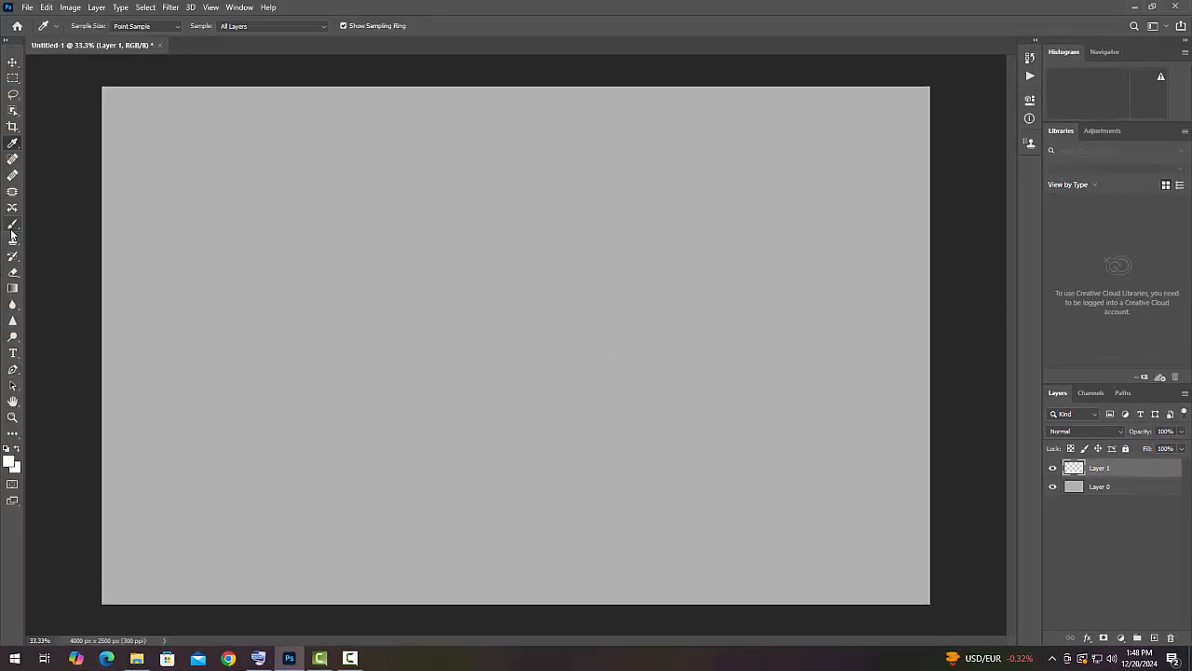
Select the Brush tool with a 1000 px, 0% hardness brush and white as the foreground colour
{"action": "left_click", "coordinate": [12, 228]}
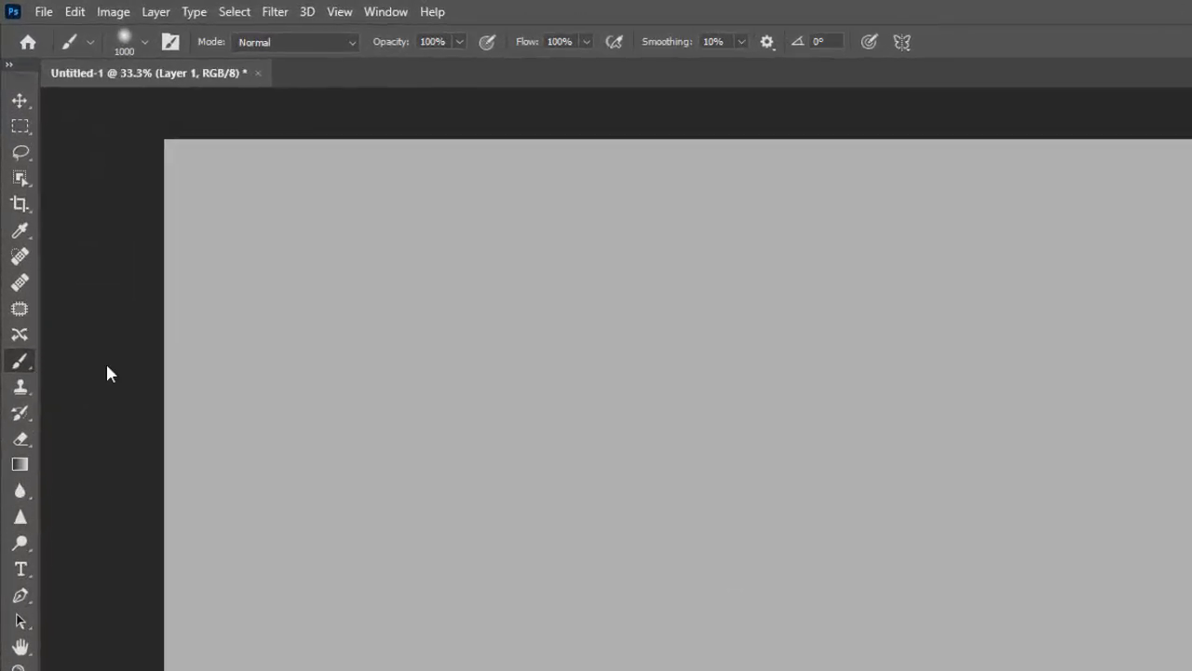
{"action": "left_click", "coordinate": [125, 39]}
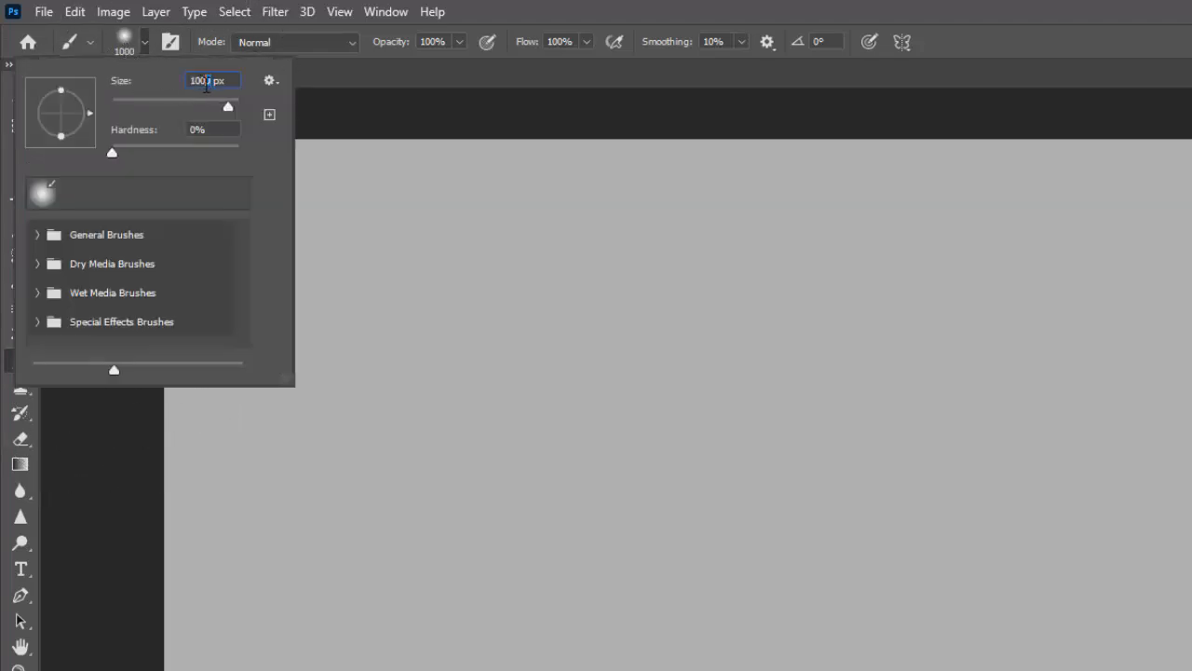
{"action": "left_click", "coordinate": [128, 49]}
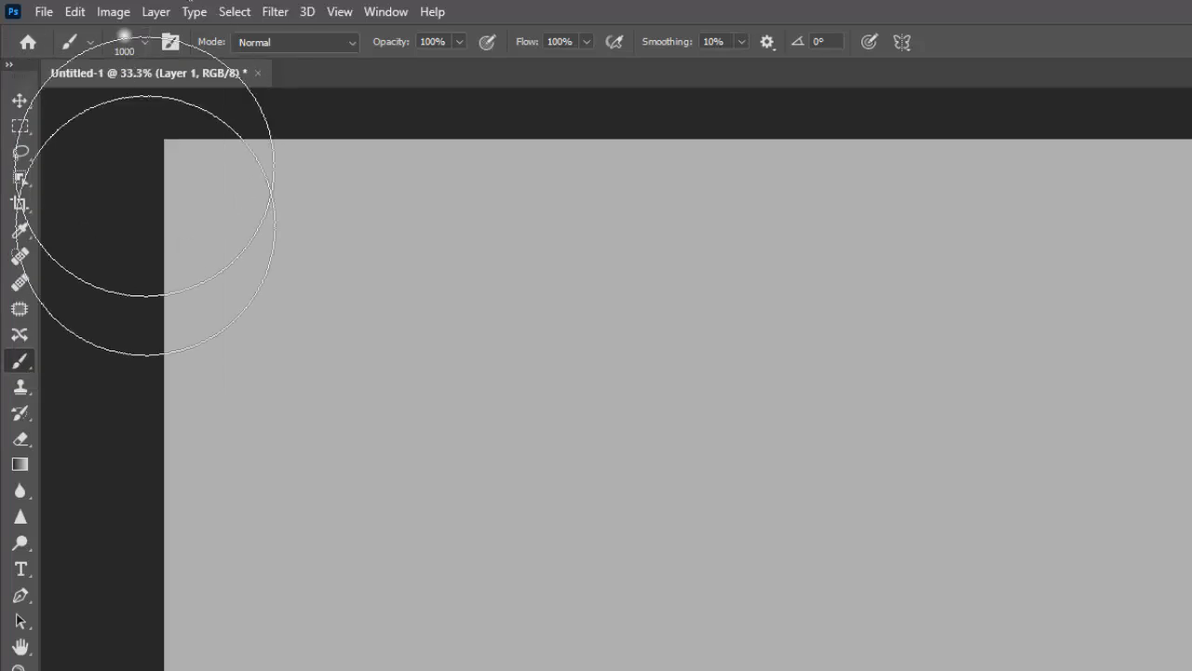
{"action": "left_click", "coordinate": [13, 631]}
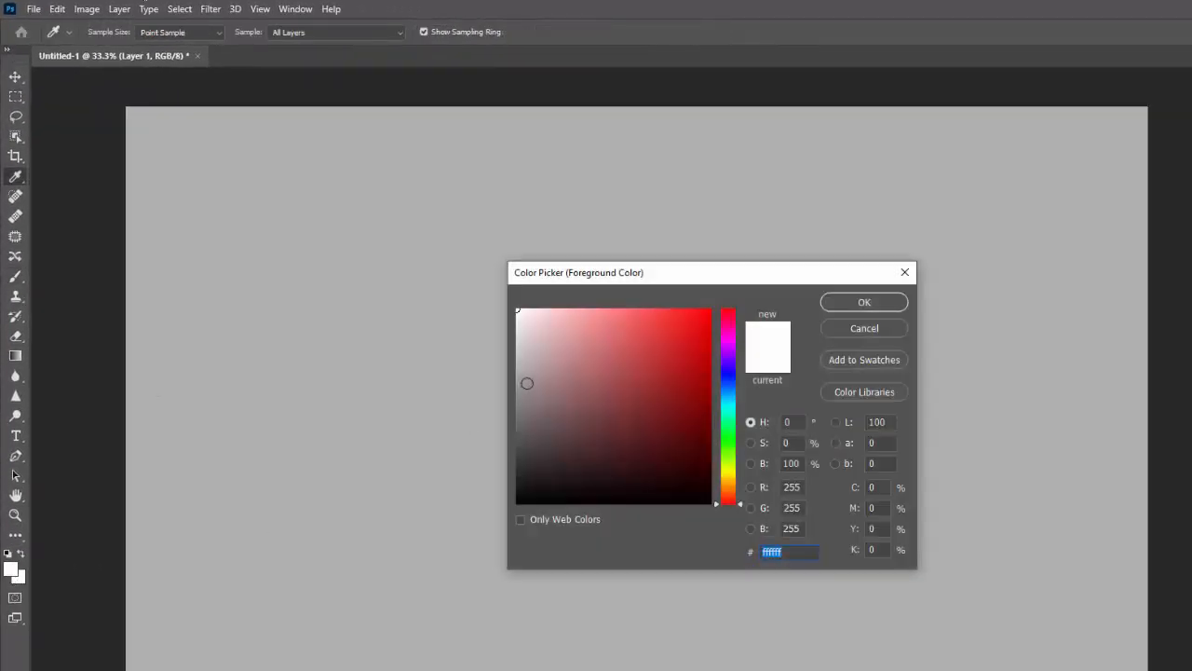
{"action": "left_click_drag", "start_coordinate": [521, 323], "coordinate": [486, 266]}
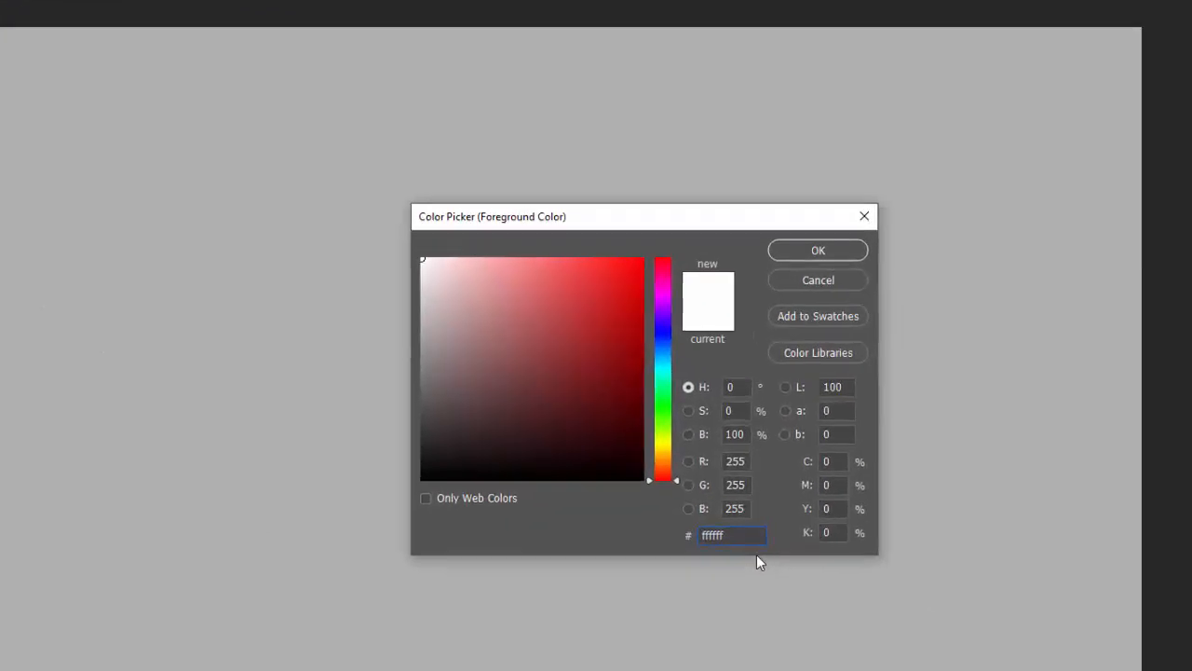
{"action": "double_click", "coordinate": [611, 510]}
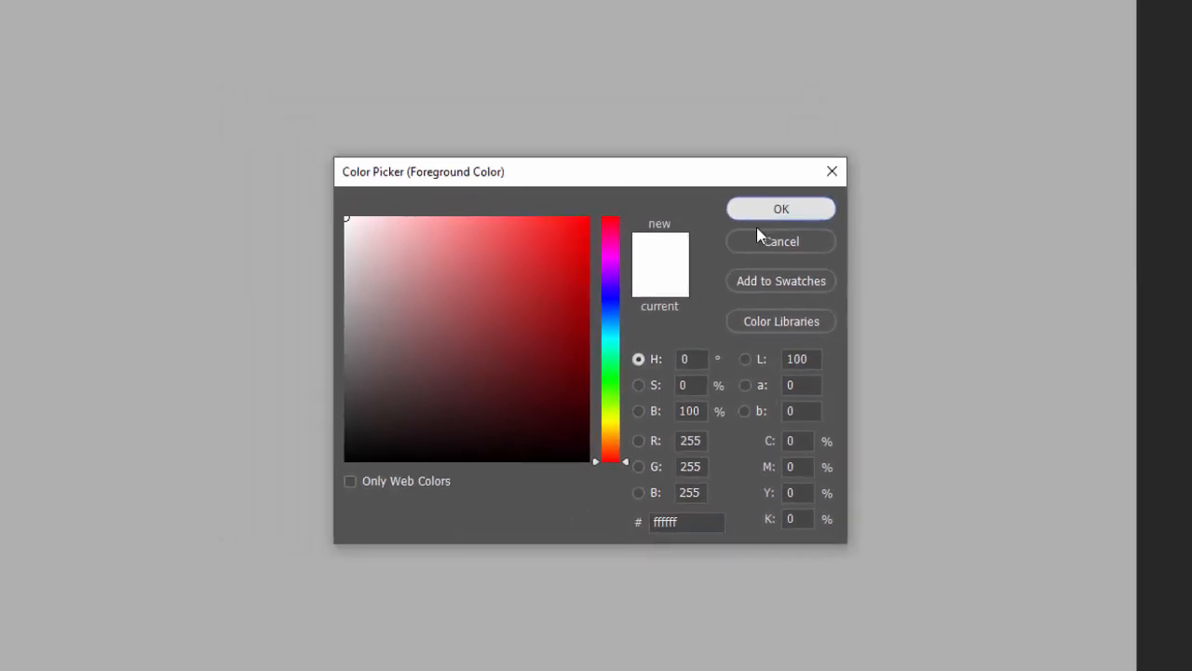
{"action": "left_click", "coordinate": [710, 153]}
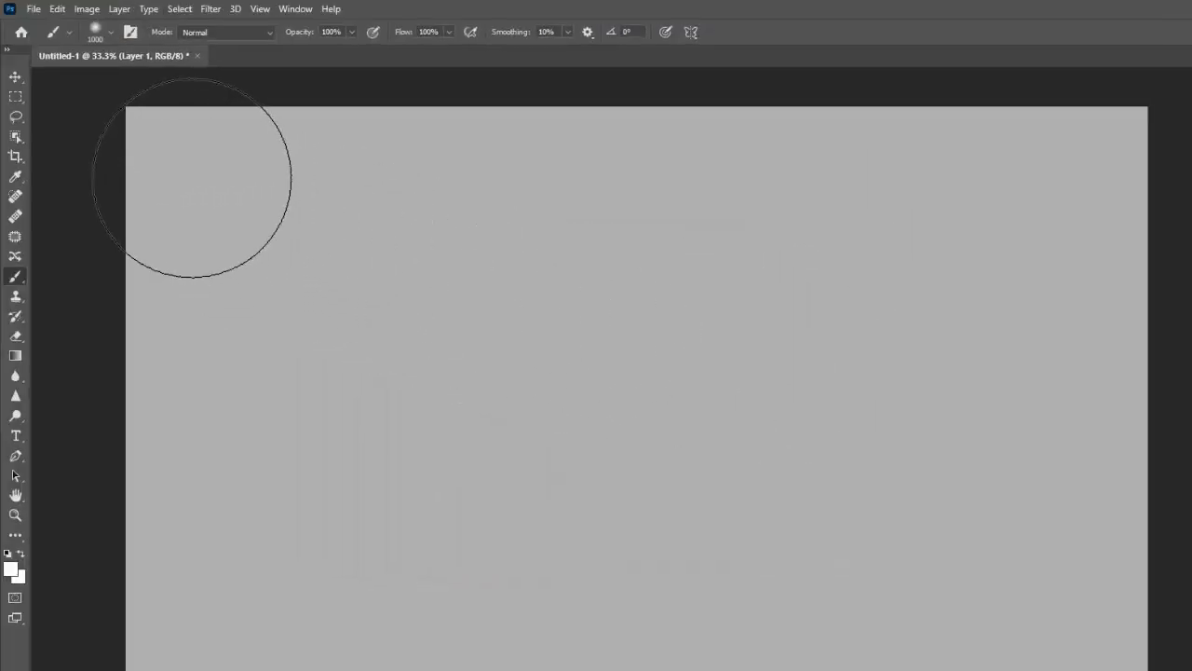
Paint a soft white spot in each of the four corners of the new layer
{"action": "left_click", "coordinate": [192, 177]}
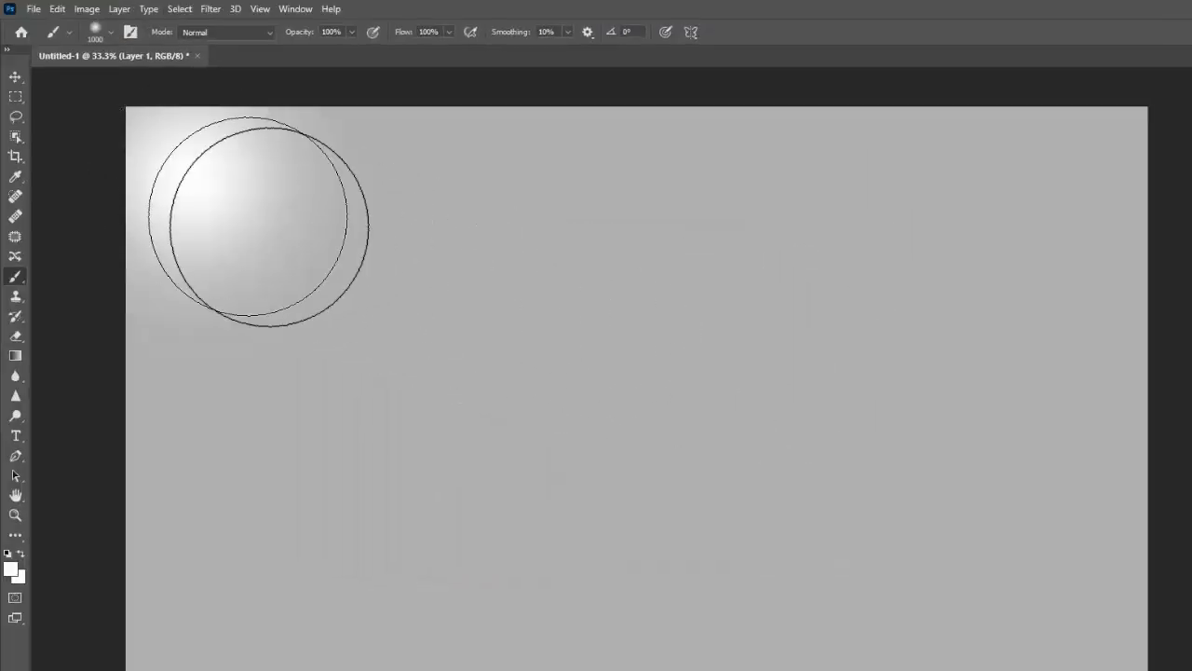
{"action": "left_click", "coordinate": [1076, 183]}
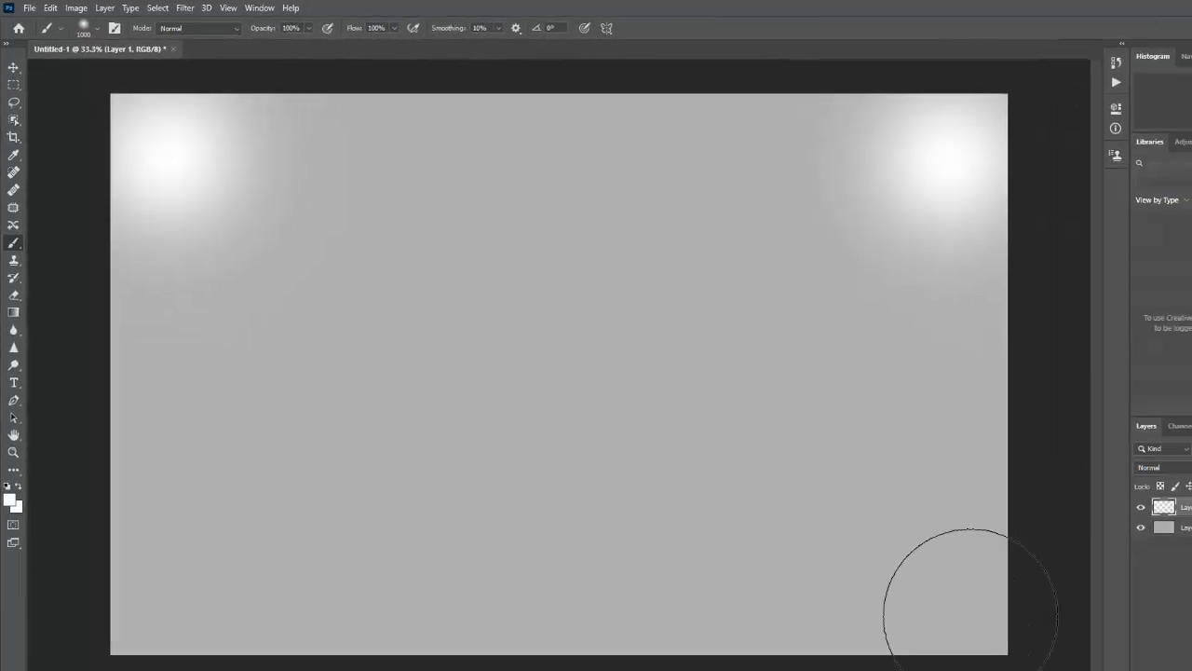
{"action": "left_click", "coordinate": [969, 614]}
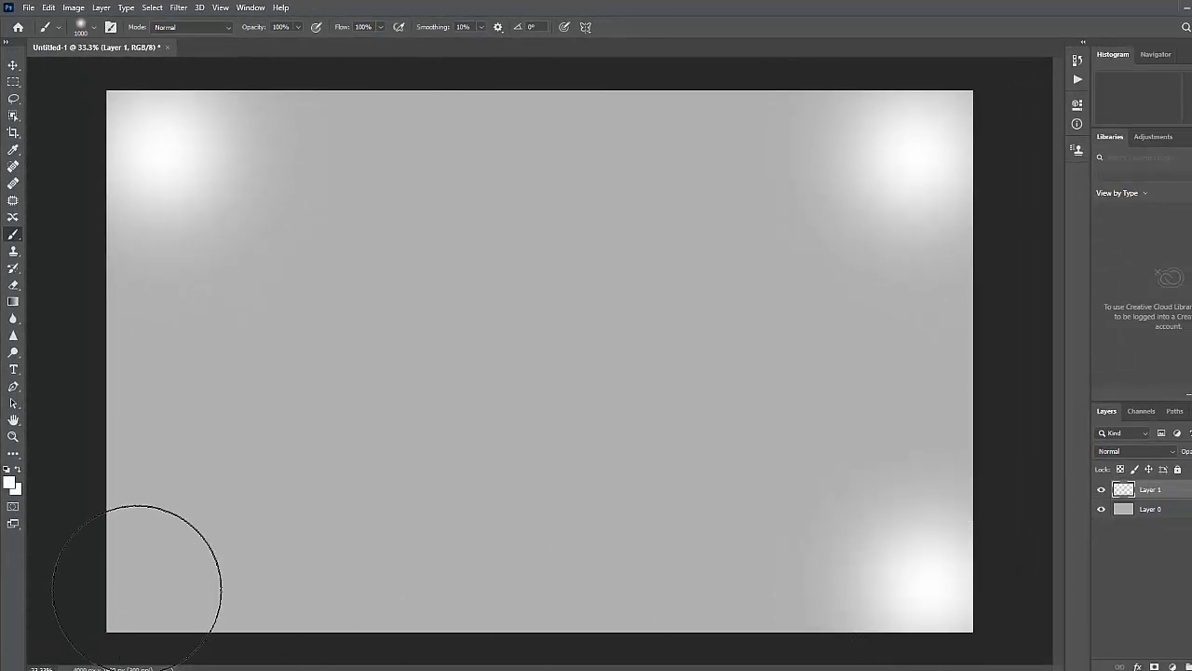
{"action": "left_click", "coordinate": [158, 568]}
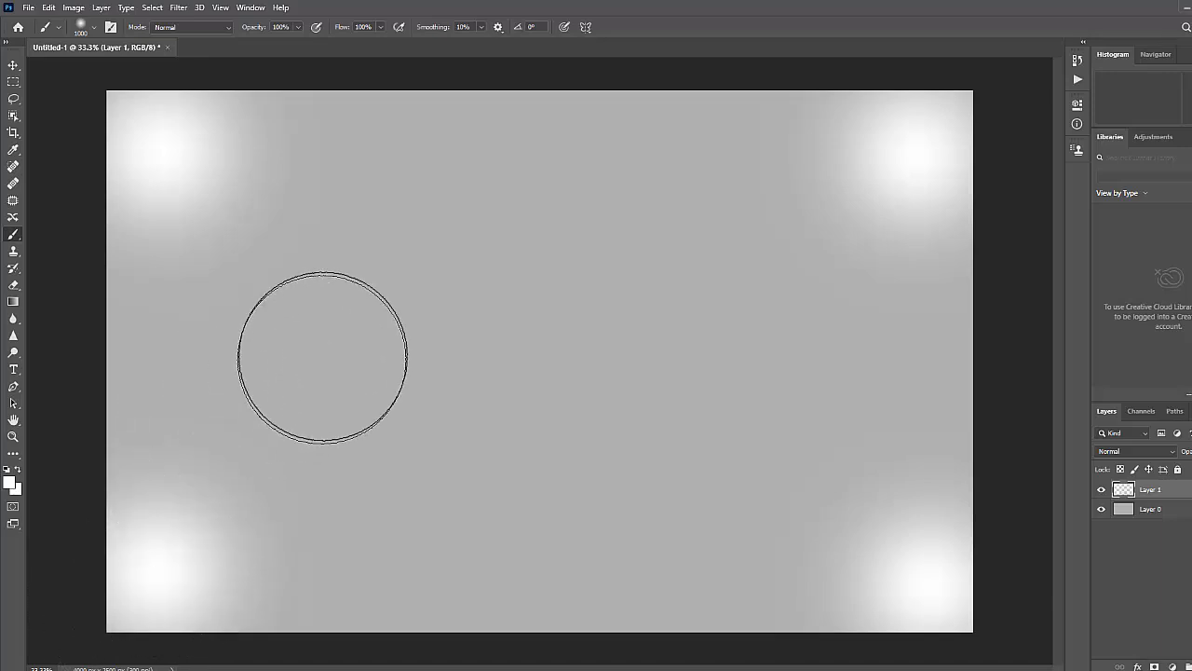
Choose the Soft Round general brush and paint a soft white spot in the canvas centre
{"action": "left_click", "coordinate": [85, 28]}
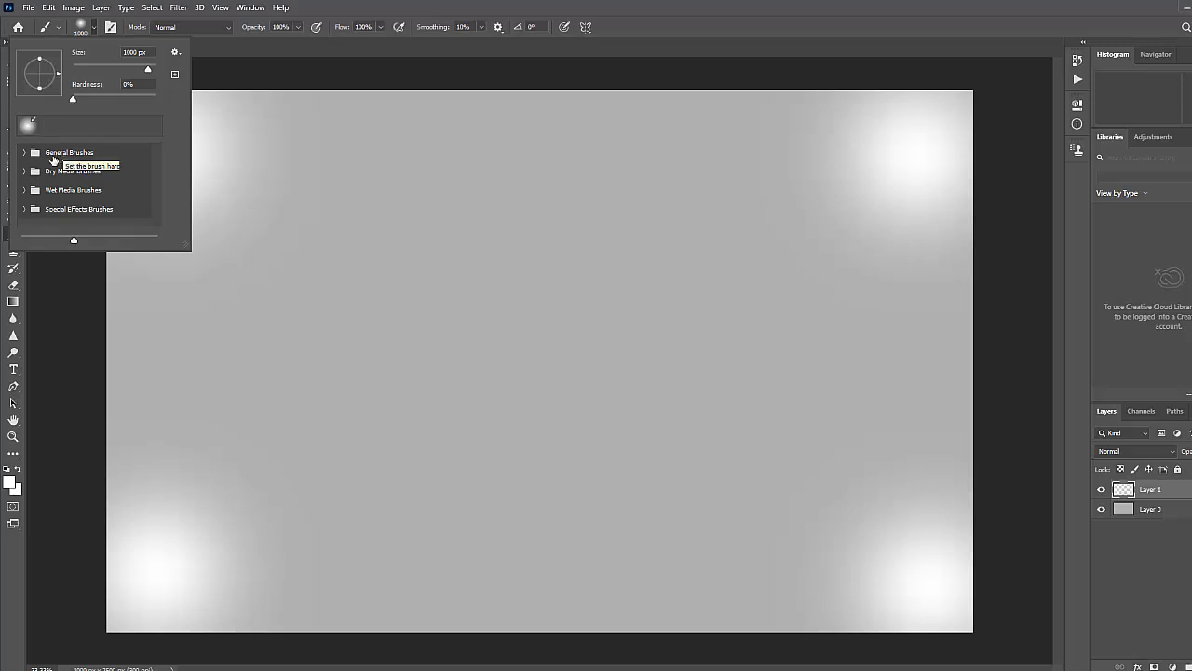
{"action": "left_click", "coordinate": [23, 152]}
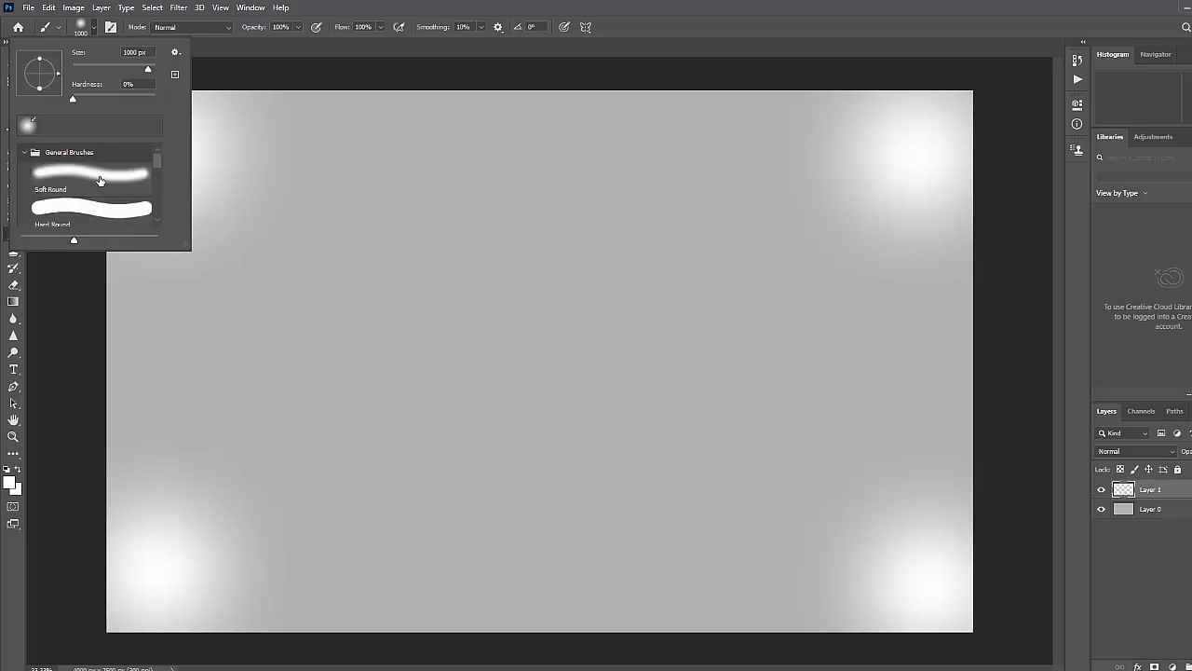
{"action": "left_click", "coordinate": [98, 174]}
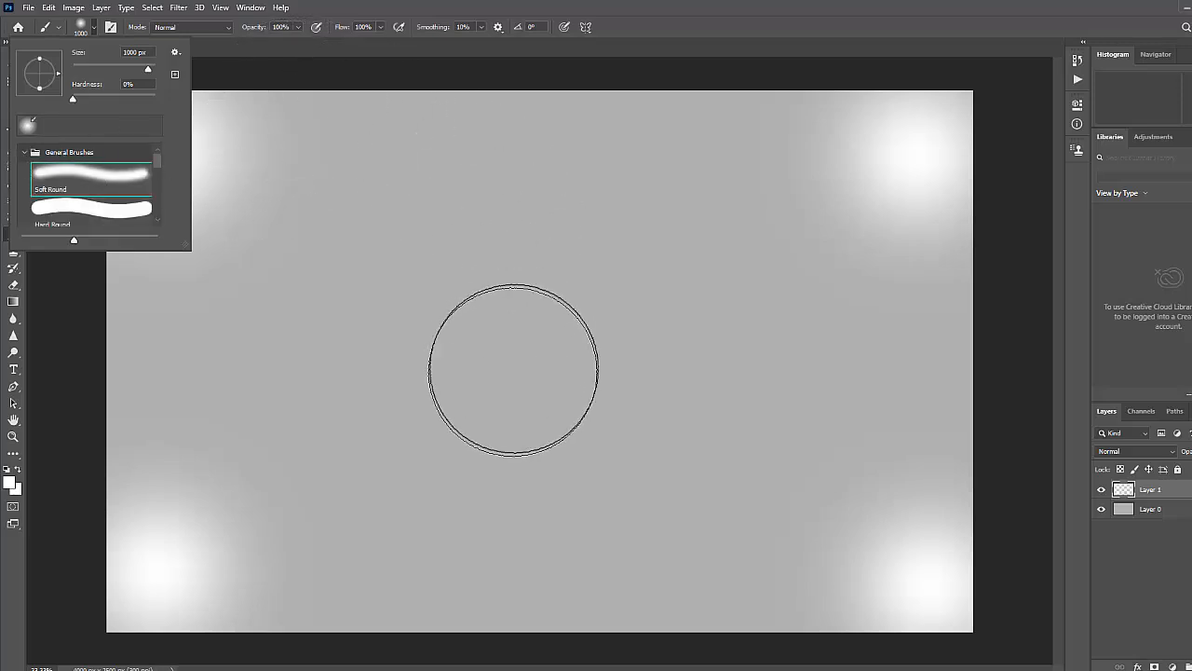
{"action": "left_click", "coordinate": [540, 348]}
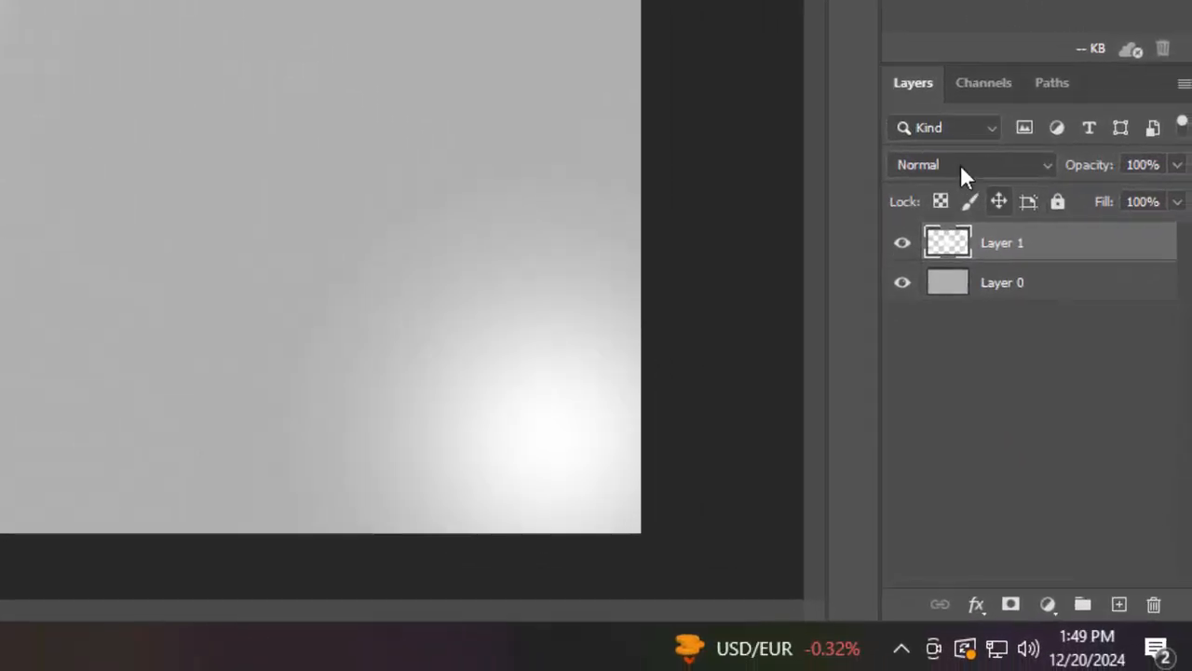
Set the painted layer's blend mode to Soft Light
{"action": "left_click", "coordinate": [961, 164]}
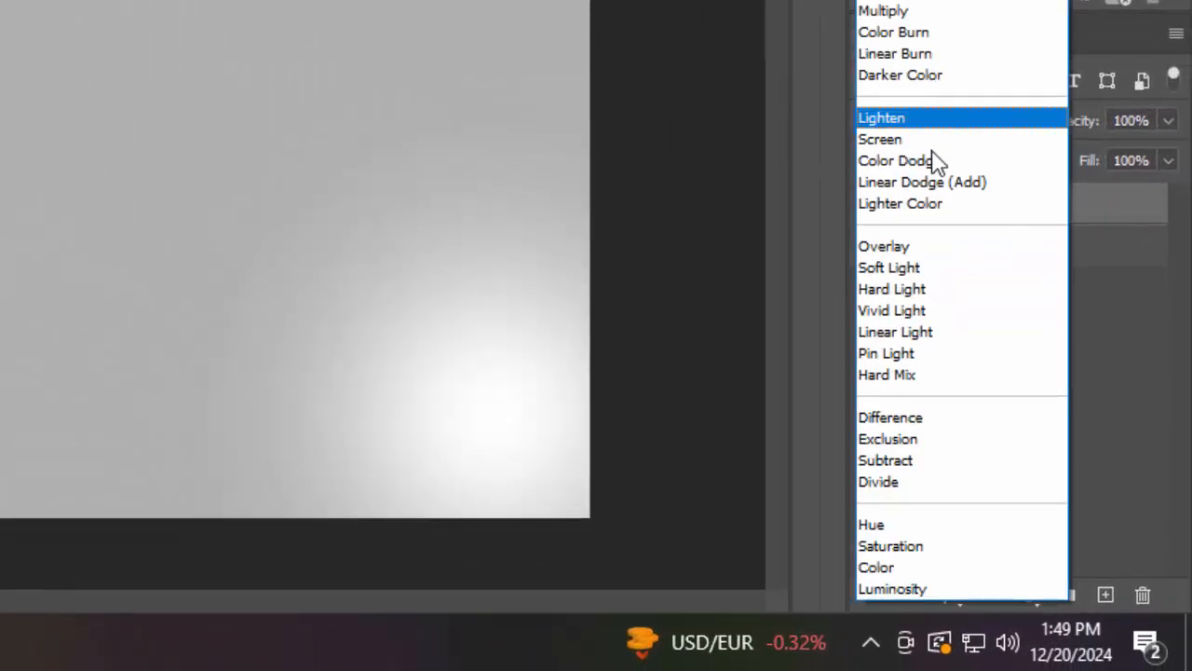
{"action": "left_click", "coordinate": [917, 268]}
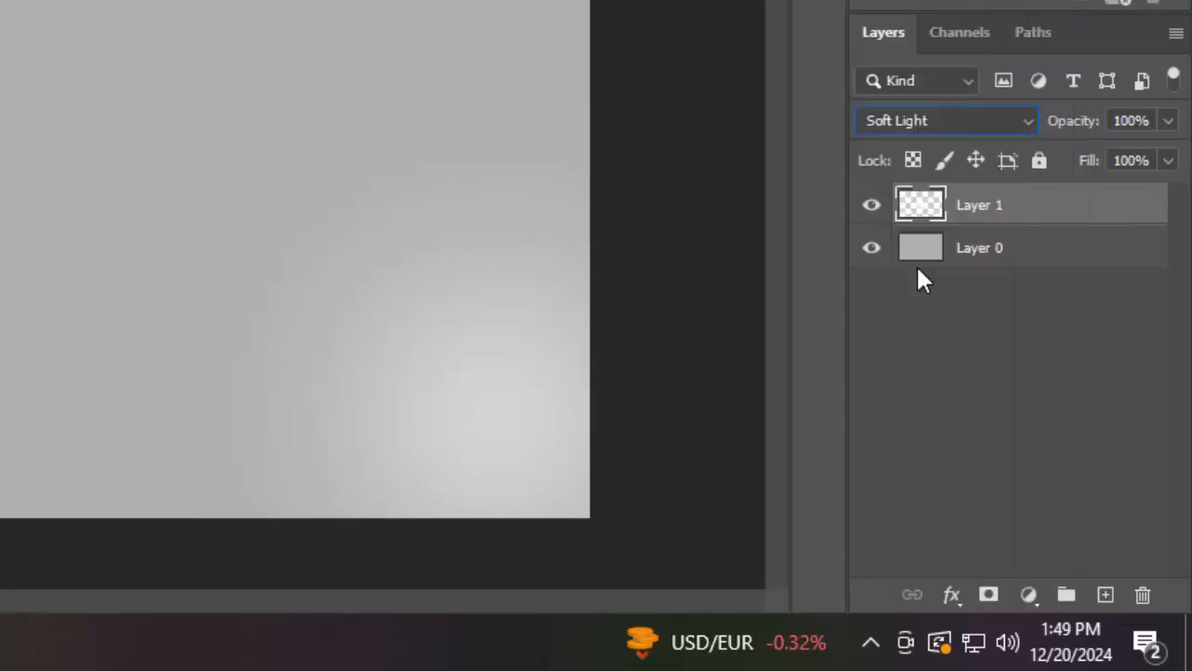
Group both layers together and name the group Background
{"action": "left_click", "coordinate": [1023, 246], "text": "shift"}
{"action": "key", "text": "ctrl+g"}
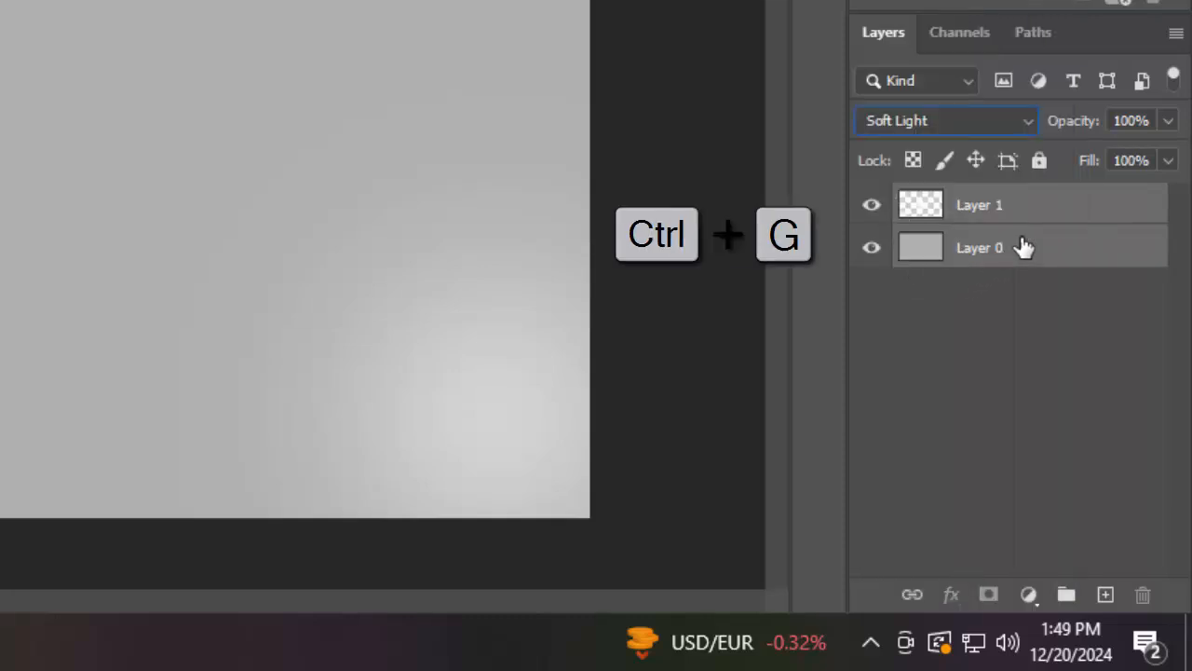
{"action": "double_click", "coordinate": [978, 201]}
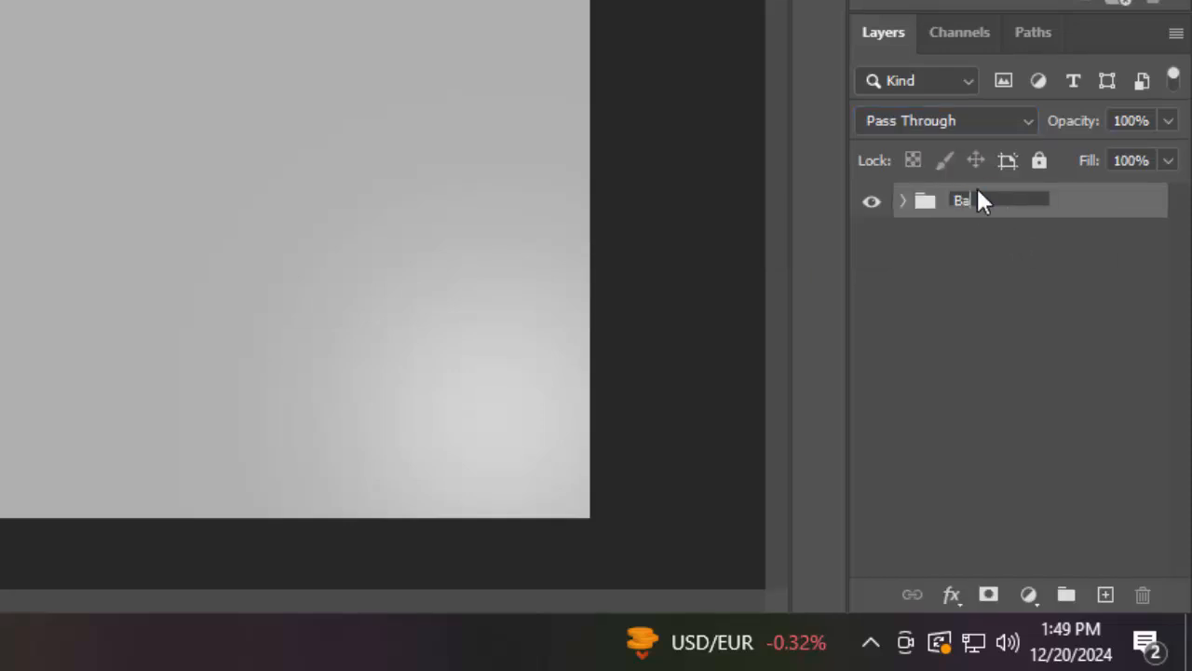
{"action": "type", "text": "Background"}
{"action": "key", "text": "Return"}
Expand the group and rename the grey base layer Background
{"action": "left_click", "coordinate": [904, 200]}
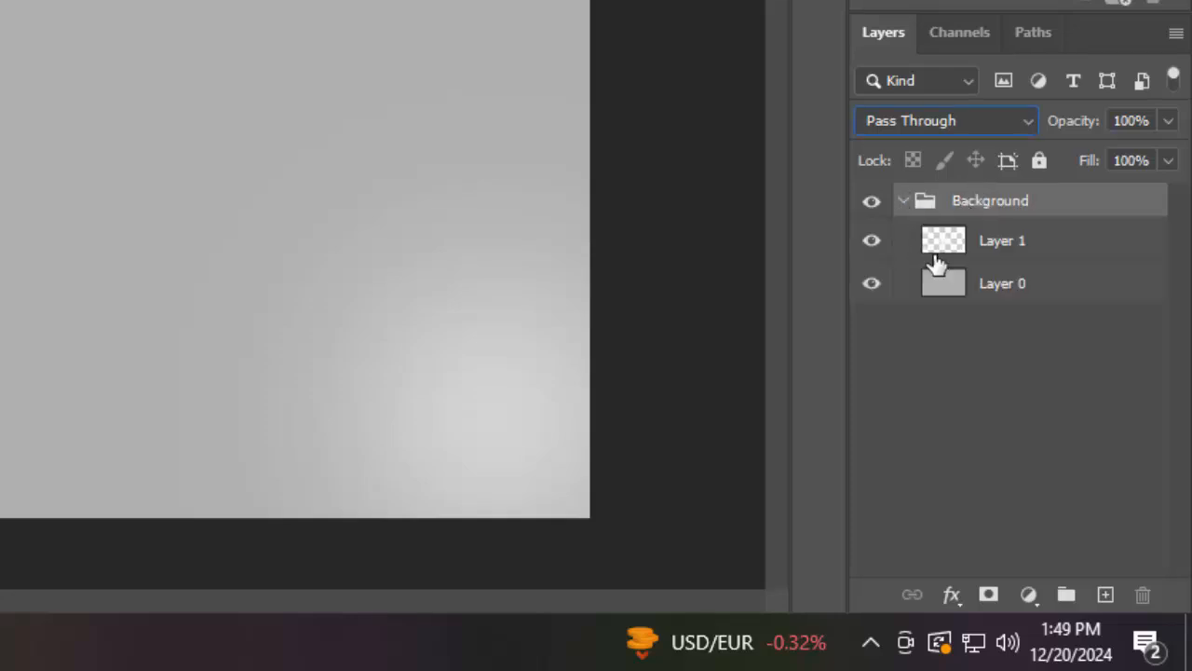
{"action": "left_click", "coordinate": [1018, 289]}
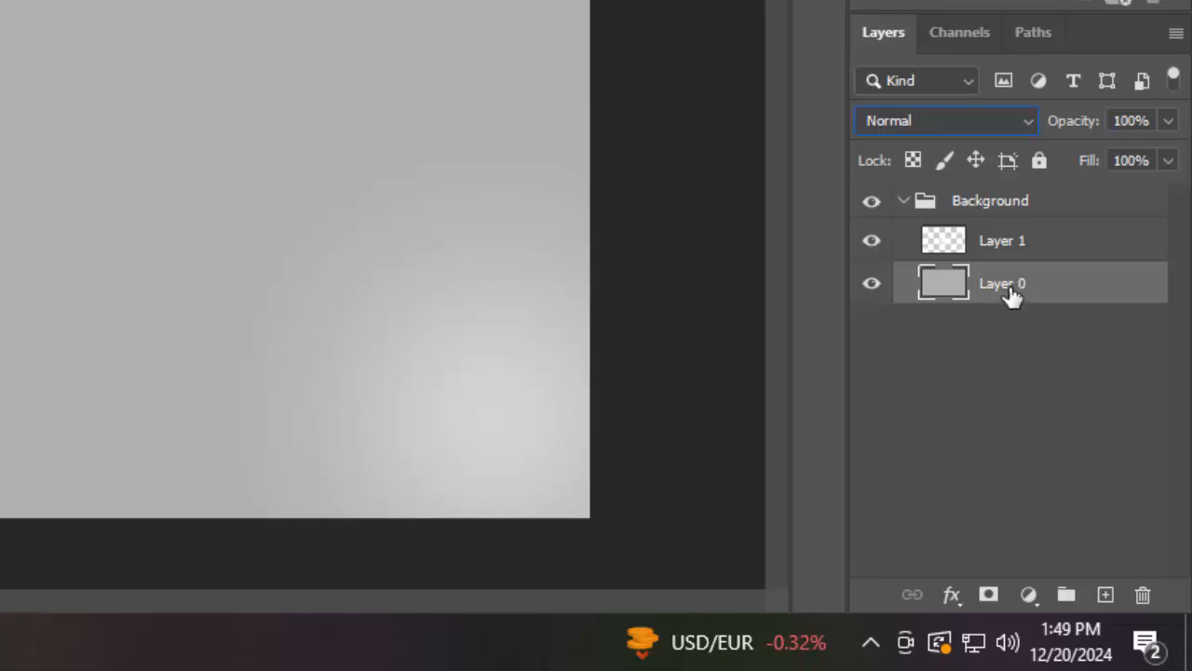
{"action": "double_click", "coordinate": [1014, 287]}
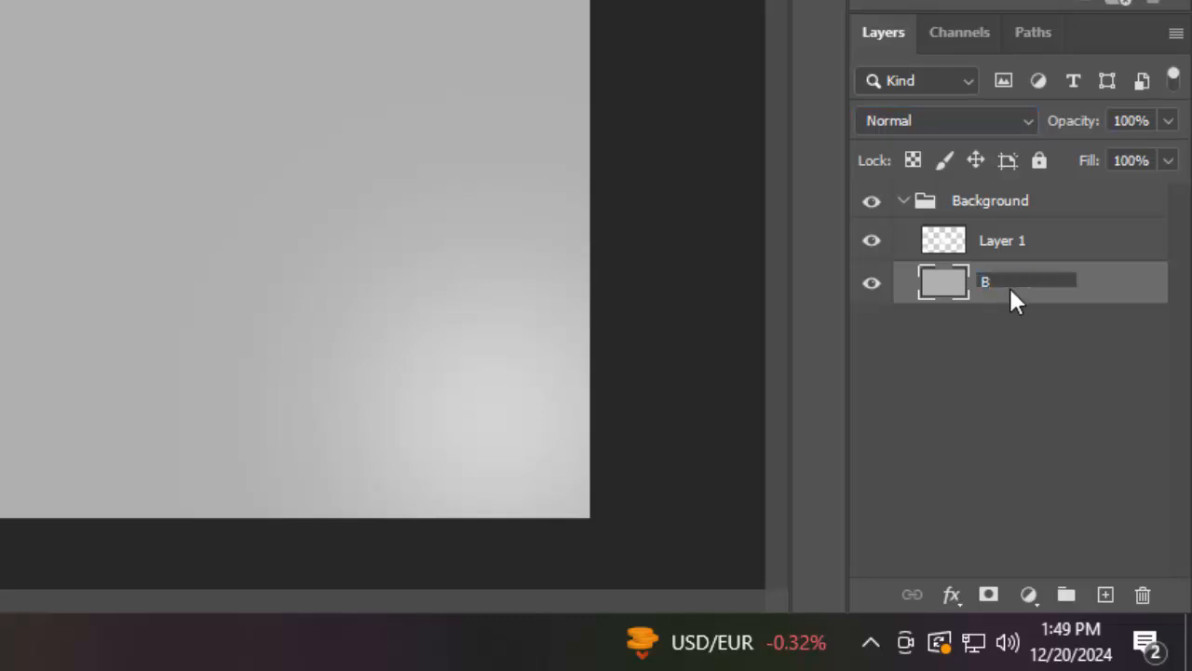
{"action": "type", "text": "Background"}
{"action": "key", "text": "ctrl+a"}
{"action": "key", "text": "ctrl+c"}
Rename the painted layer Background as well and collapse the group
{"action": "double_click", "coordinate": [1004, 240]}
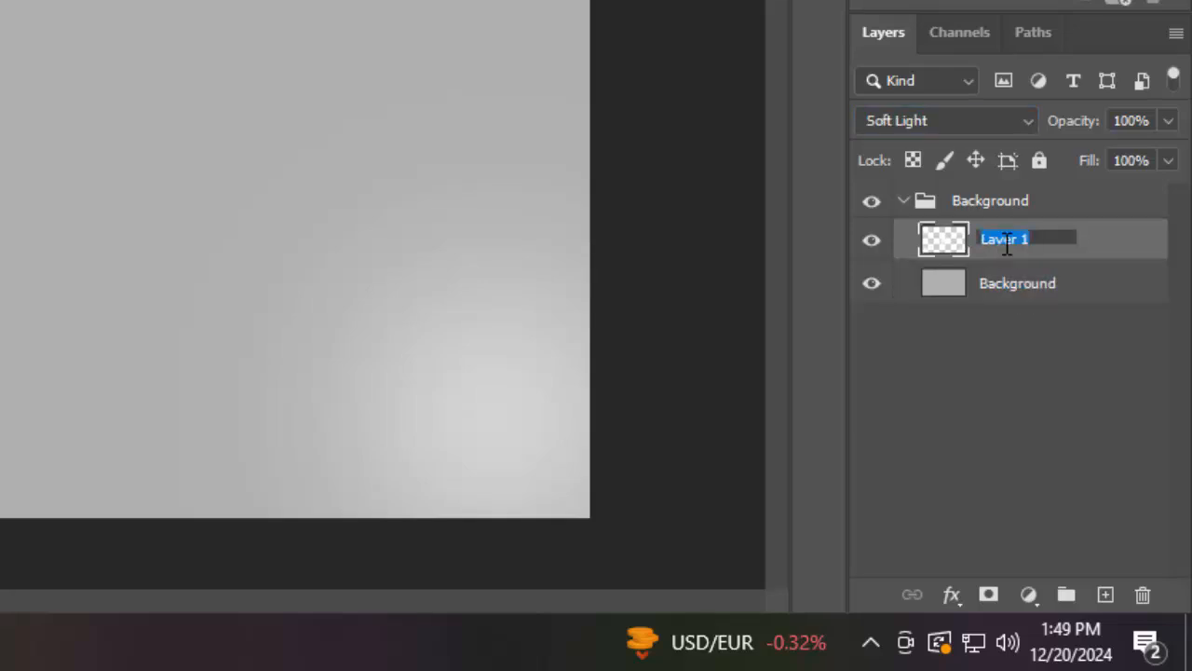
{"action": "key", "text": "ctrl+v"}
{"action": "left_click", "coordinate": [984, 465]}
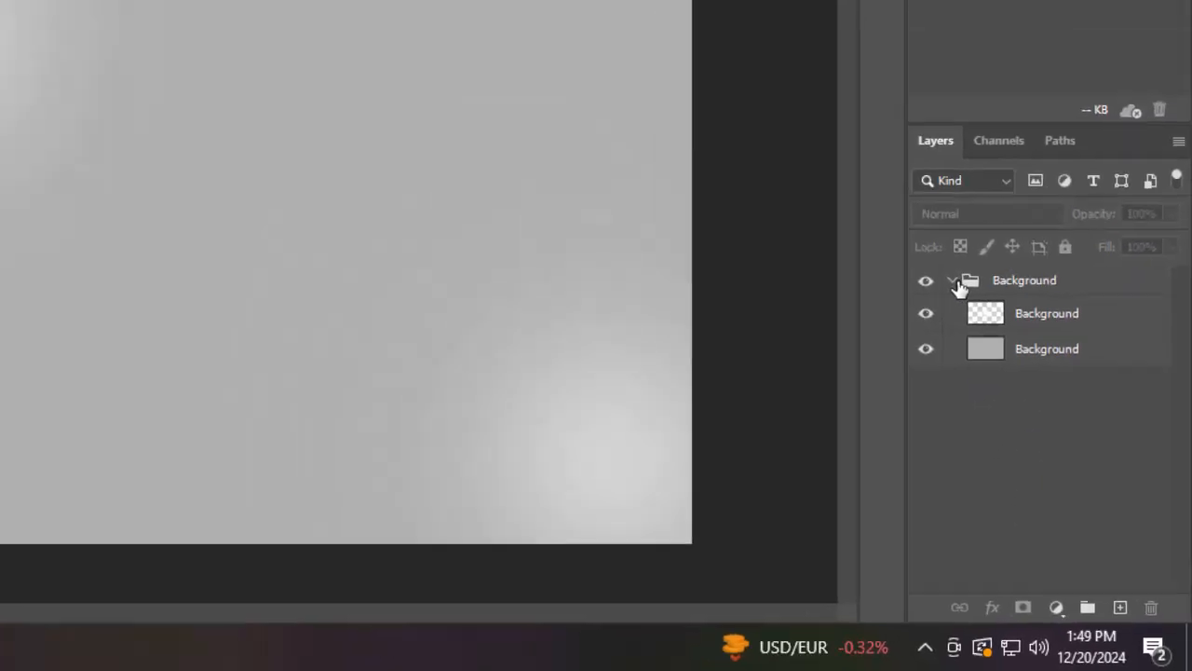
{"action": "left_click", "coordinate": [905, 200]}
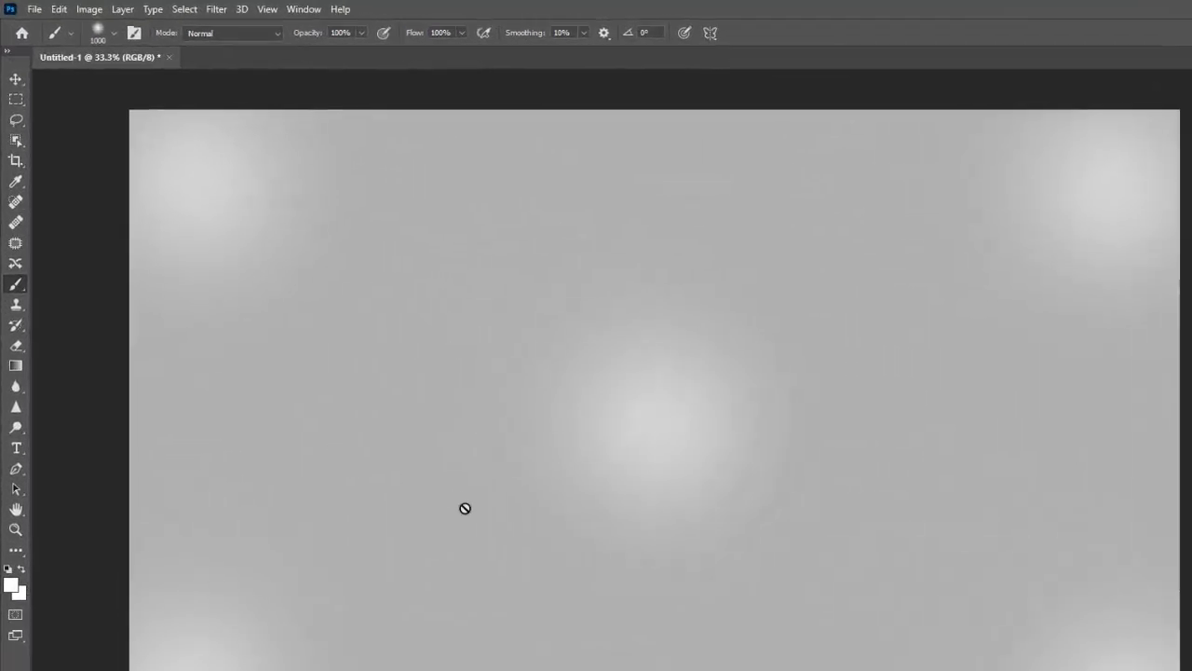
Start a text box in the canvas centre with the Horizontal Type Tool and set the font size to 250 pt
{"action": "left_click", "coordinate": [19, 453]}
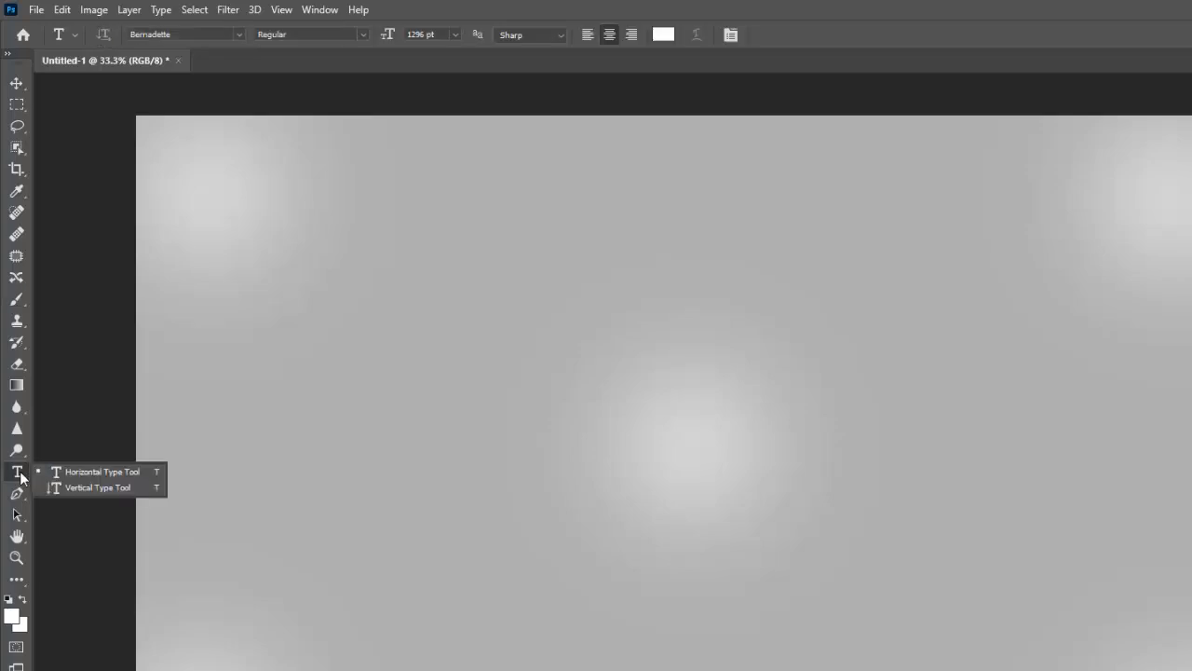
{"action": "left_click", "coordinate": [109, 471]}
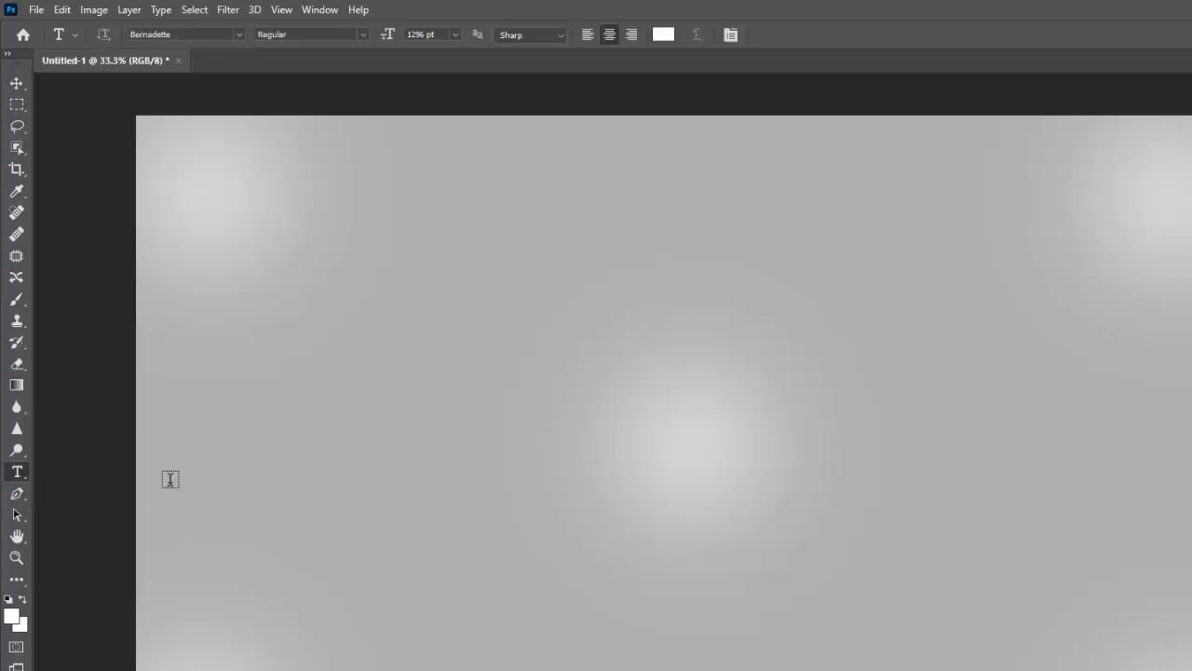
{"action": "left_click", "coordinate": [606, 503]}
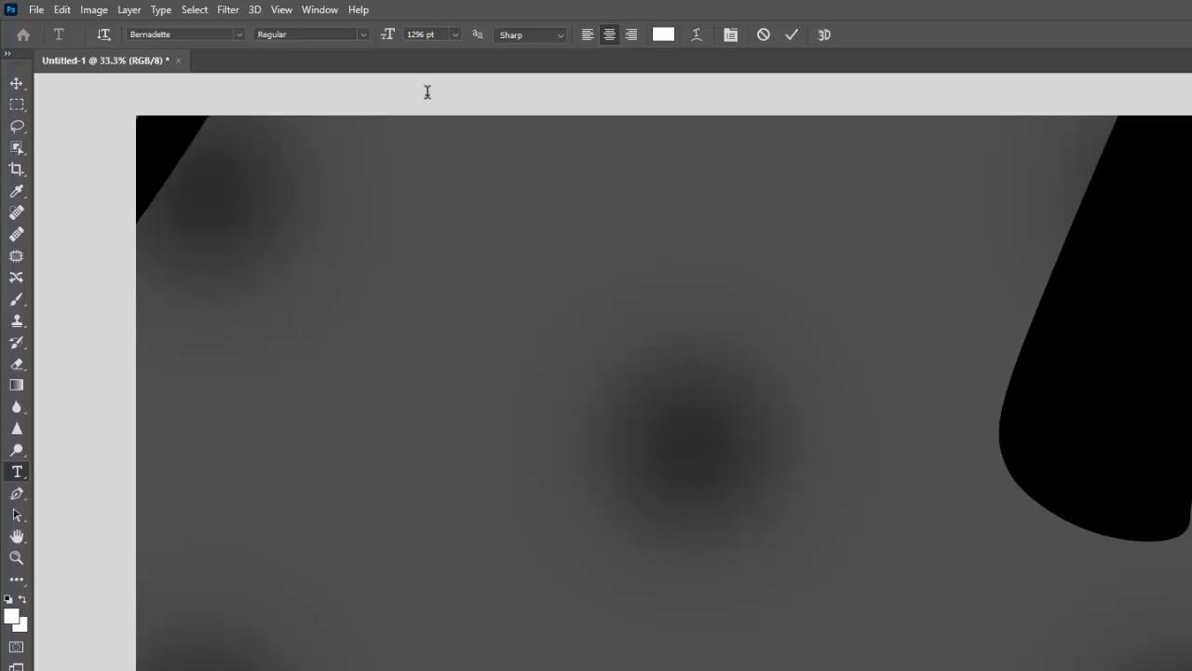
{"action": "left_click", "coordinate": [387, 38]}
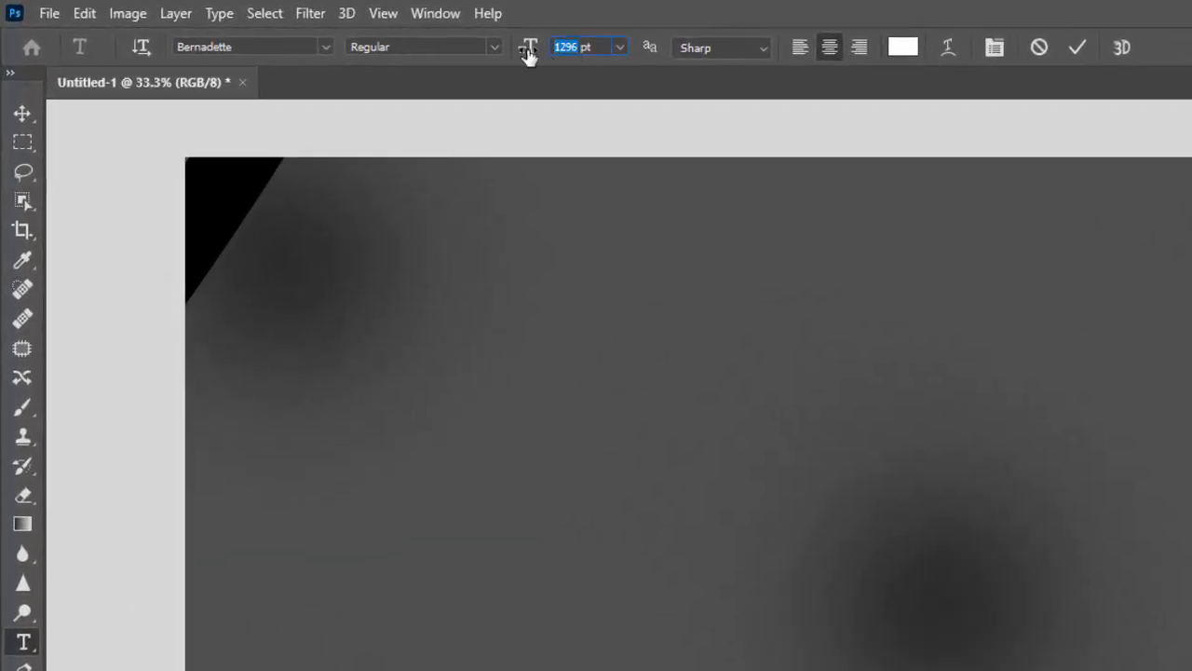
{"action": "type", "text": "250"}
{"action": "key", "text": "Return"}
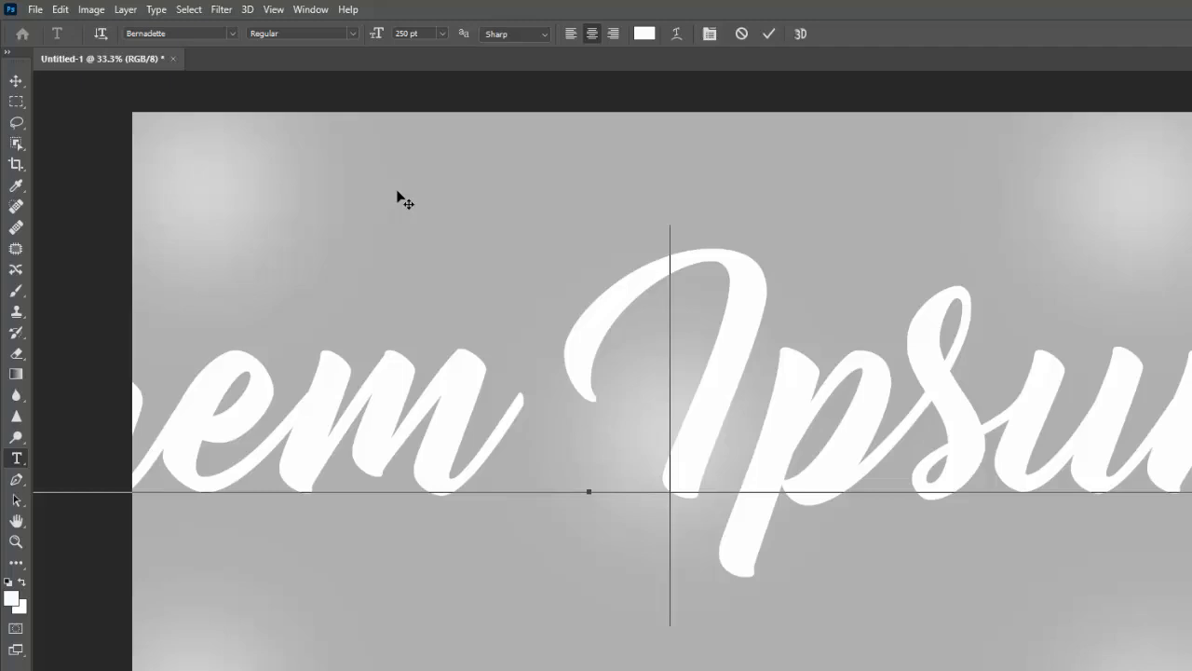
Type the word Coins in the Bernadette font and select the typed text
{"action": "type", "text": "C"}
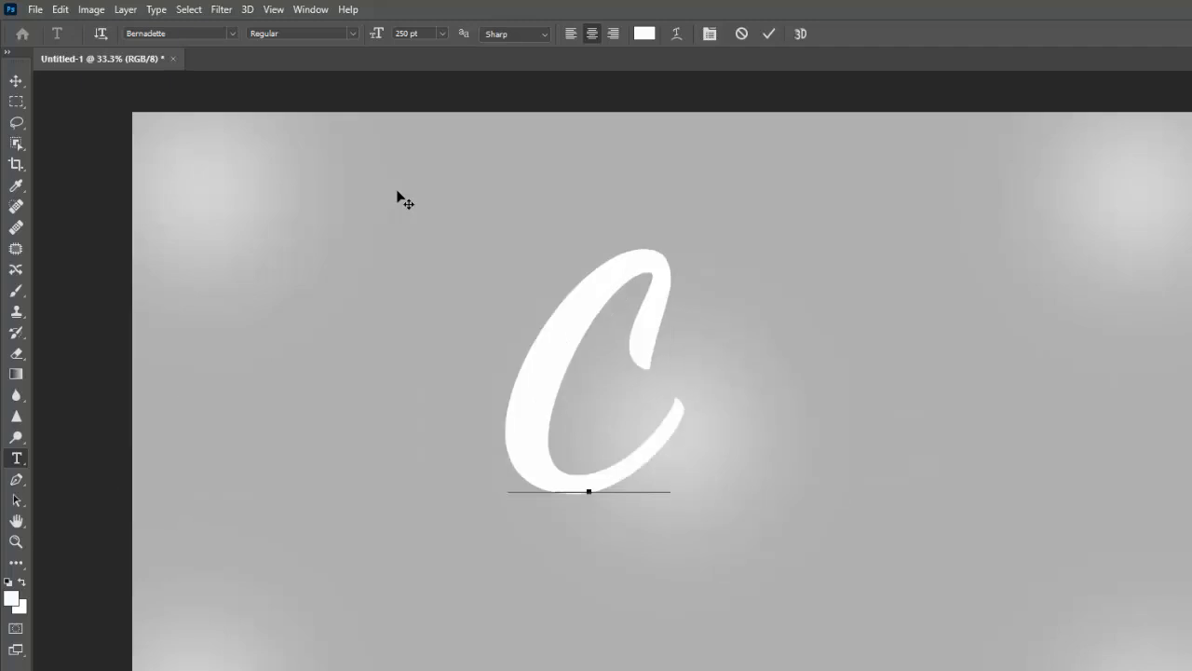
{"action": "type", "text": "oins"}
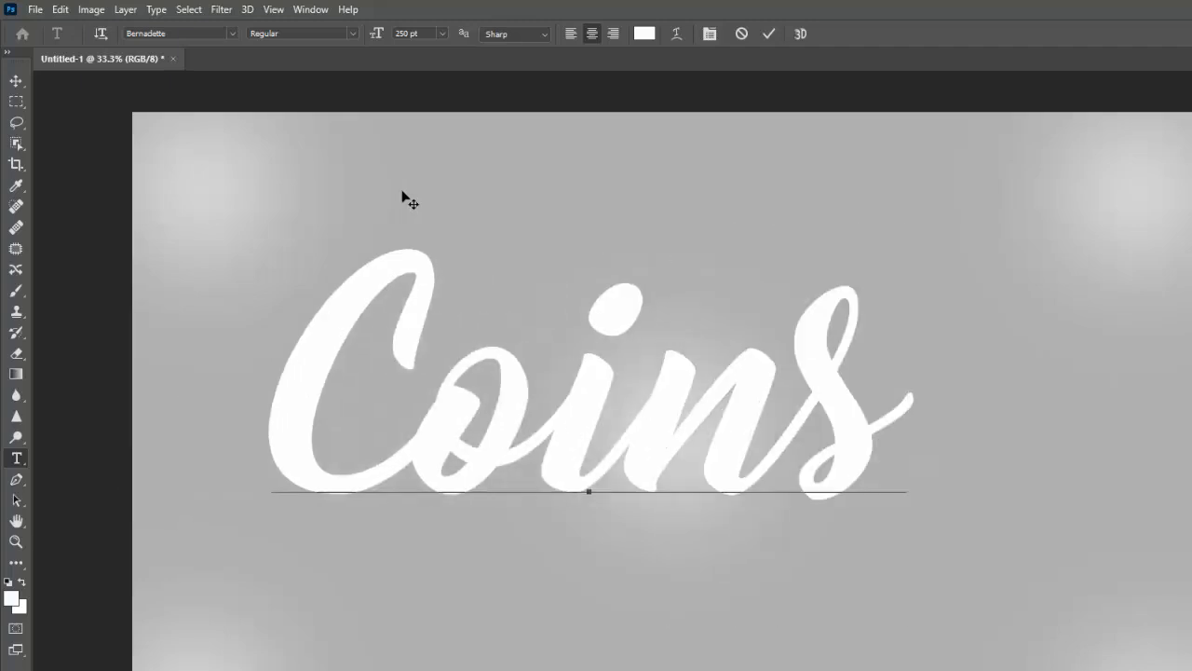
{"action": "double_click", "coordinate": [539, 442]}
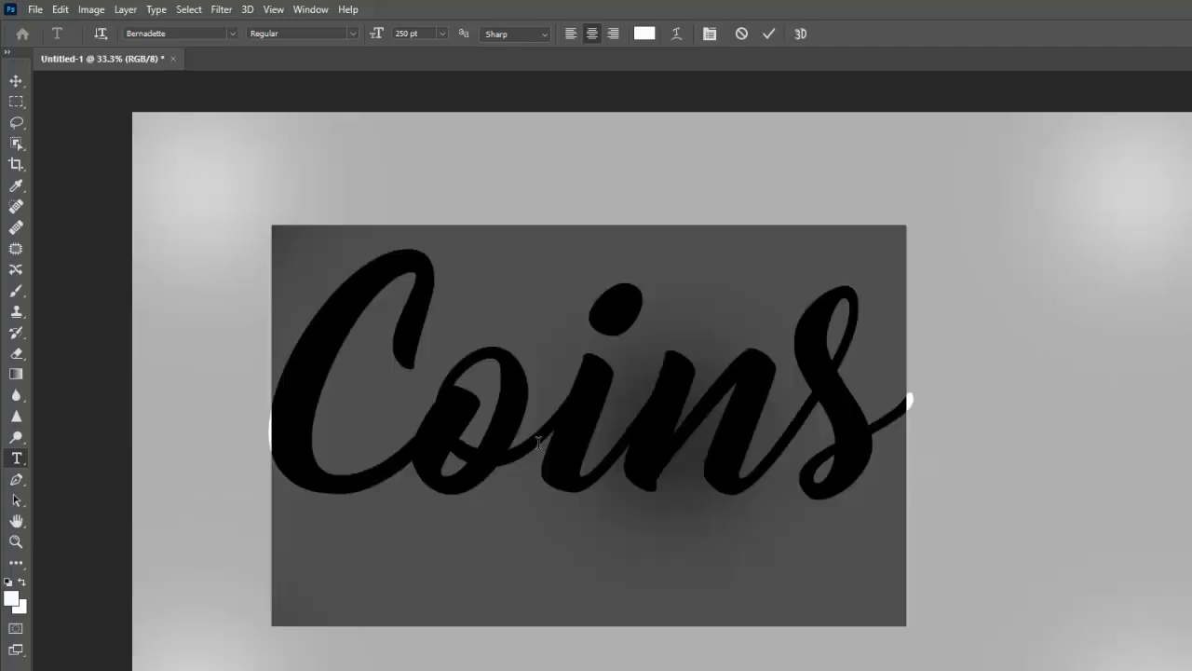
Set the text colour to black, 000000
{"action": "left_click", "coordinate": [644, 34]}
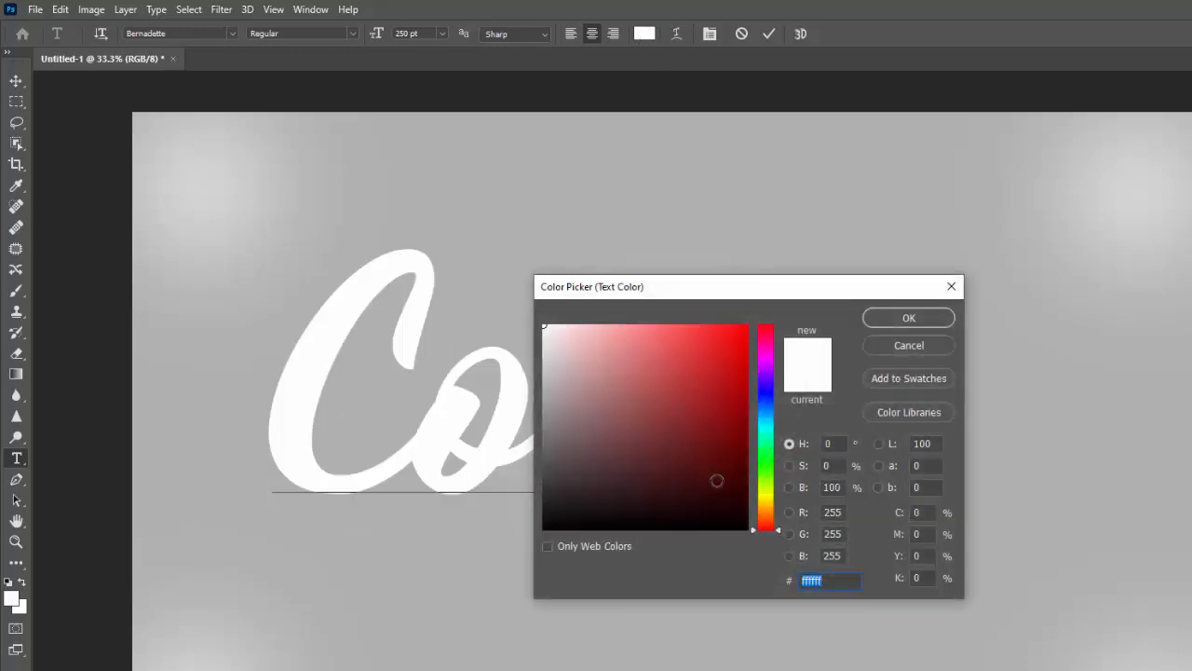
{"action": "type", "text": "000000"}
{"action": "left_click", "coordinate": [906, 319]}
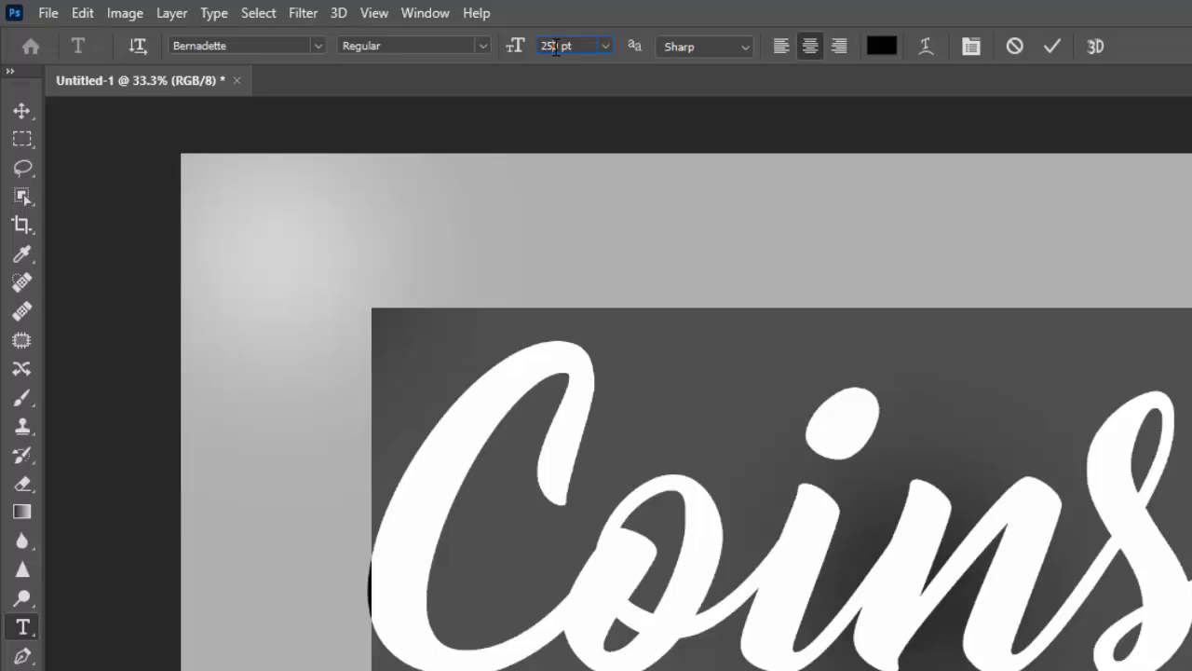
Set the font size to 280 pt and commit the text
{"action": "key", "text": "BackSpace"}
{"action": "type", "text": "0"}
{"action": "type", "text": "8"}
{"action": "key", "text": "Return"}
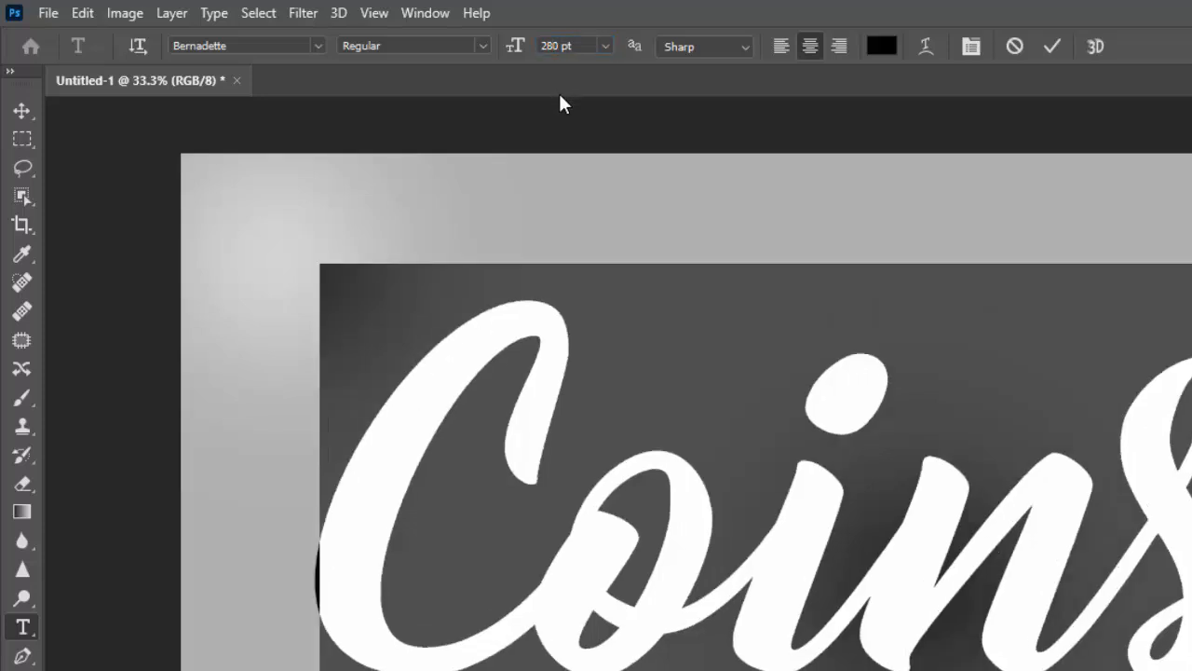
{"action": "left_click", "coordinate": [263, 50]}
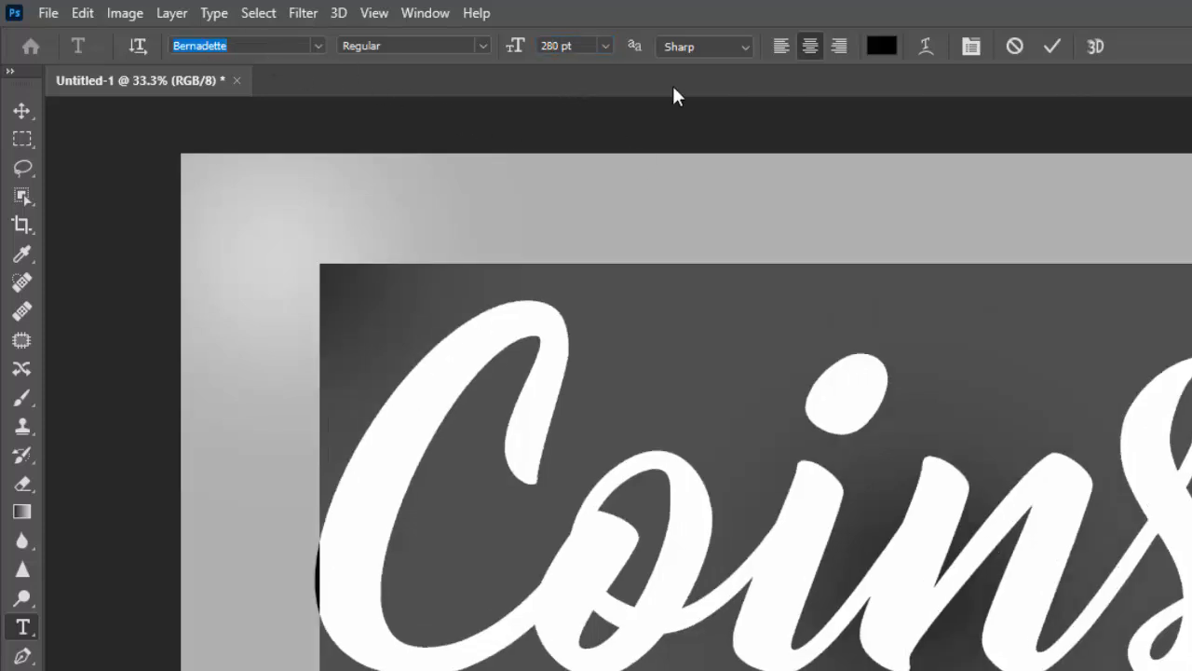
{"action": "left_click", "coordinate": [1052, 46]}
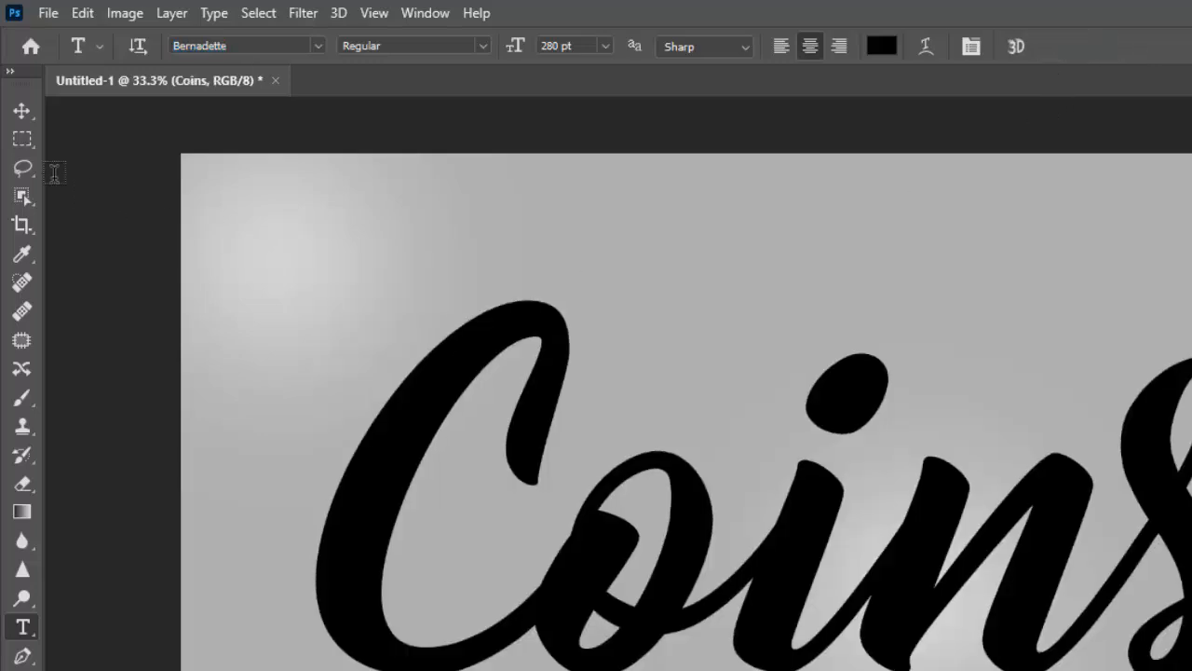
Move the Coins text to the centre of the canvas with the Move tool
{"action": "left_click", "coordinate": [22, 110]}
{"action": "left_click", "coordinate": [132, 112]}
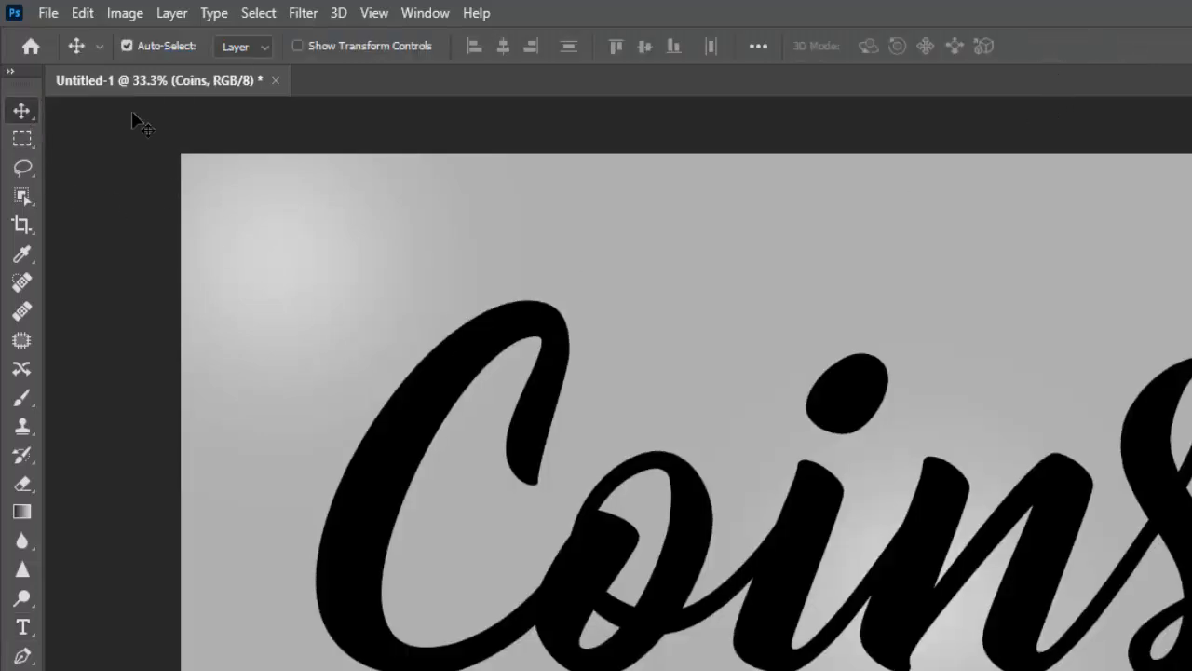
{"action": "left_click_drag", "start_coordinate": [812, 601], "coordinate": [945, 670]}
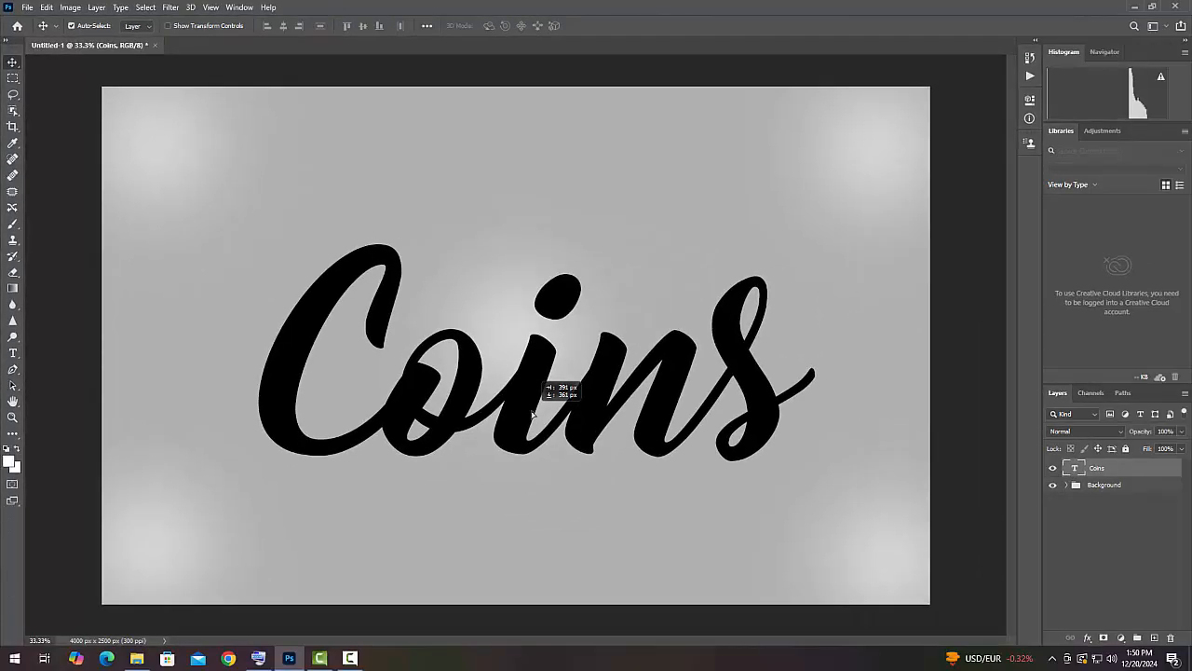
{"action": "left_click_drag", "start_coordinate": [533, 413], "coordinate": [526, 391]}
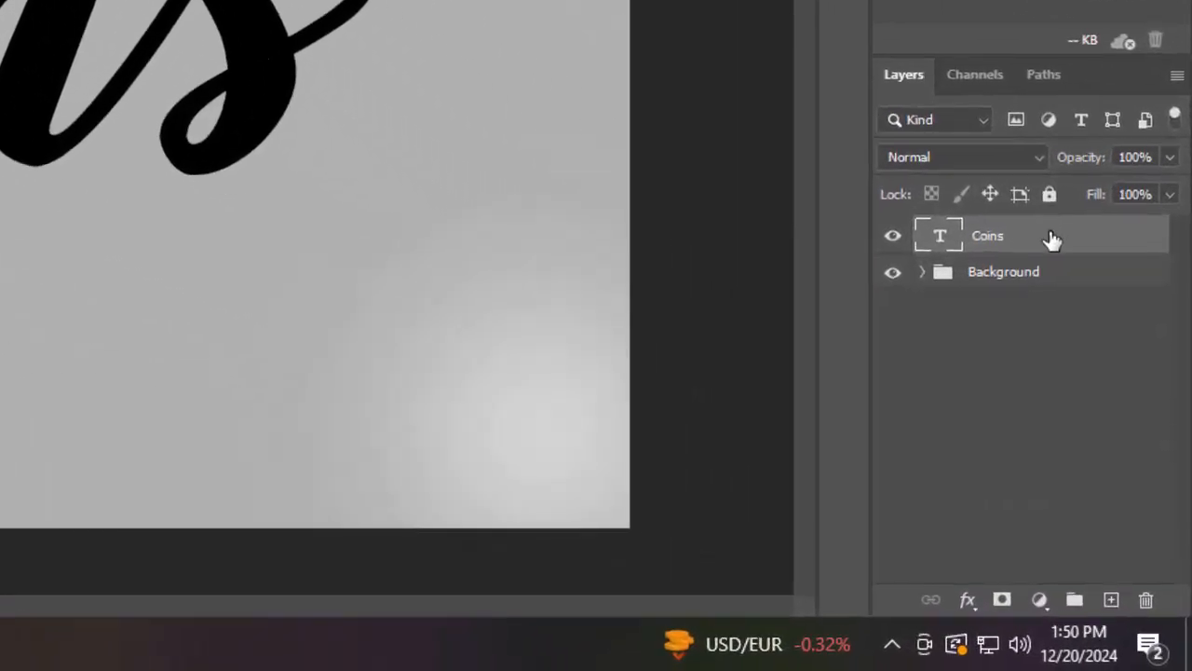
Convert the Coins text layer to a Smart Object and duplicate it
{"action": "right_click", "coordinate": [1126, 471]}
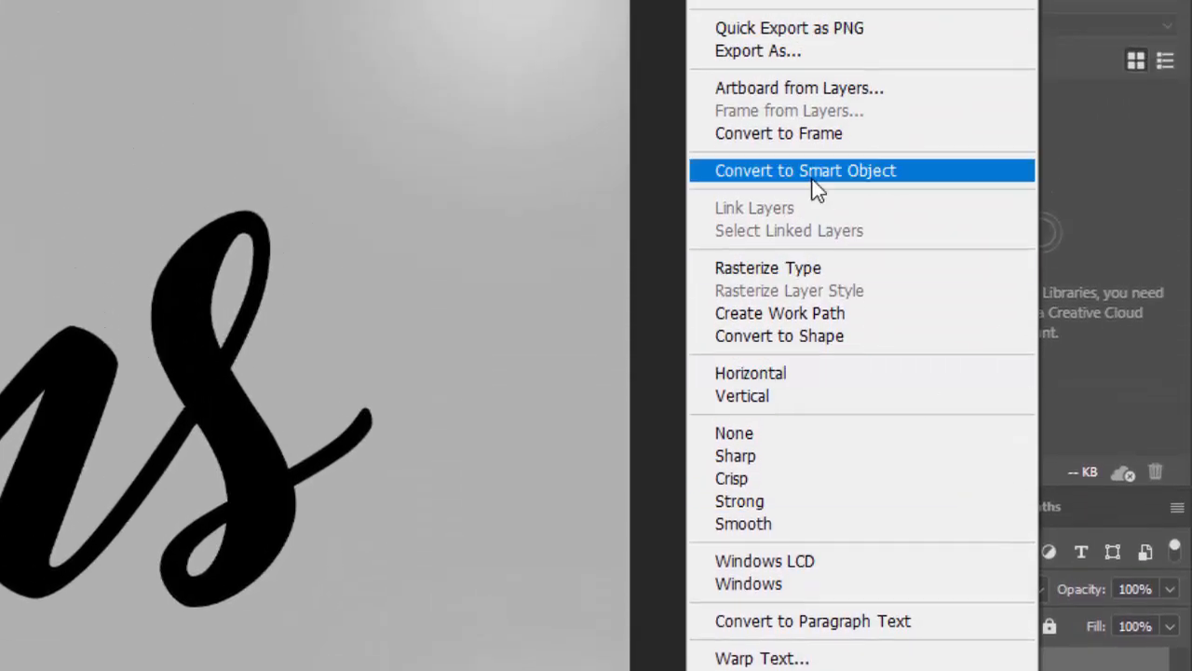
{"action": "left_click", "coordinate": [812, 172]}
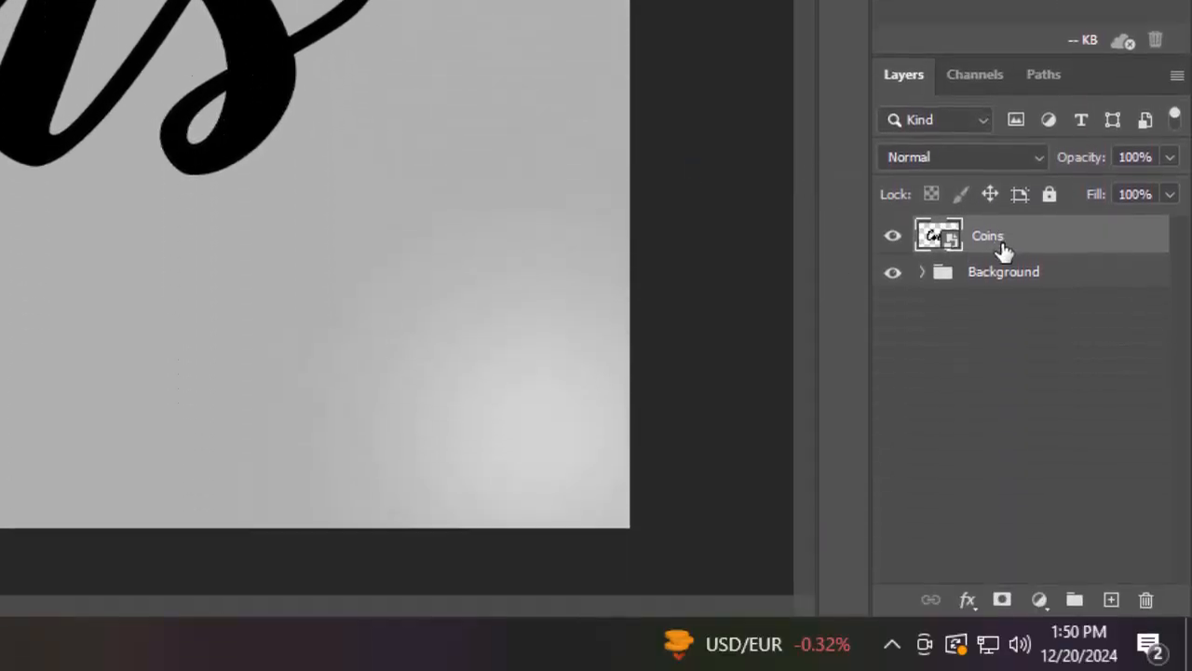
{"action": "key", "text": "ctrl+j"}
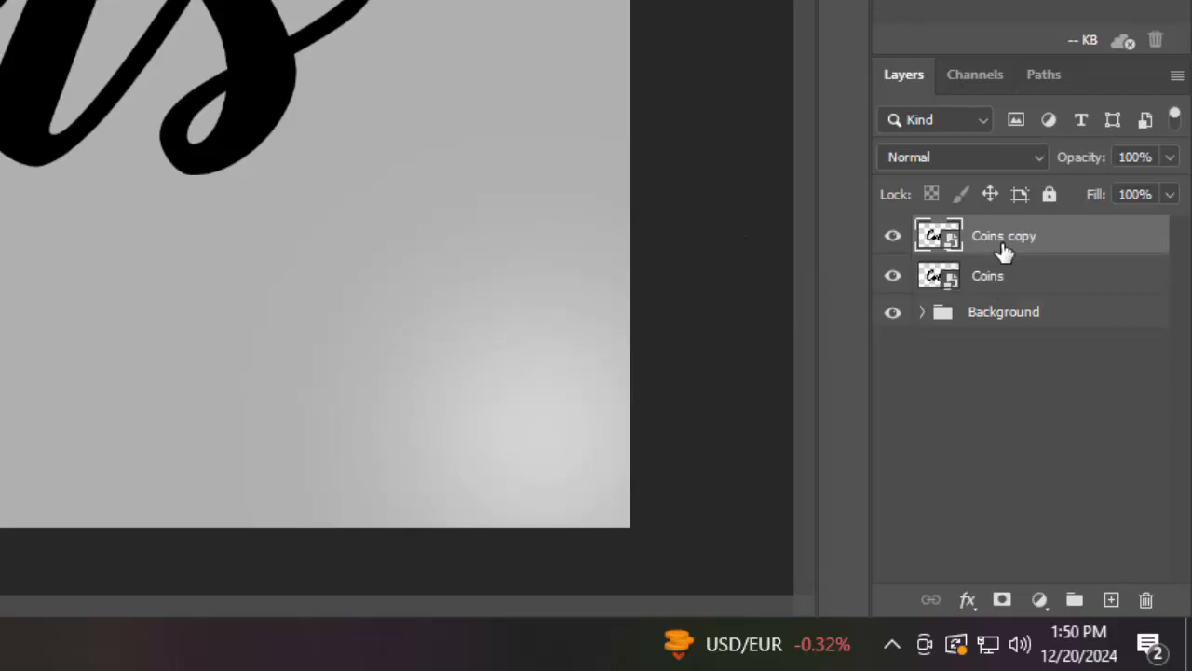
Hide the Coins copy layer and set the original Coins layer's fill opacity to 0% in Blending Options
{"action": "left_click", "coordinate": [892, 237]}
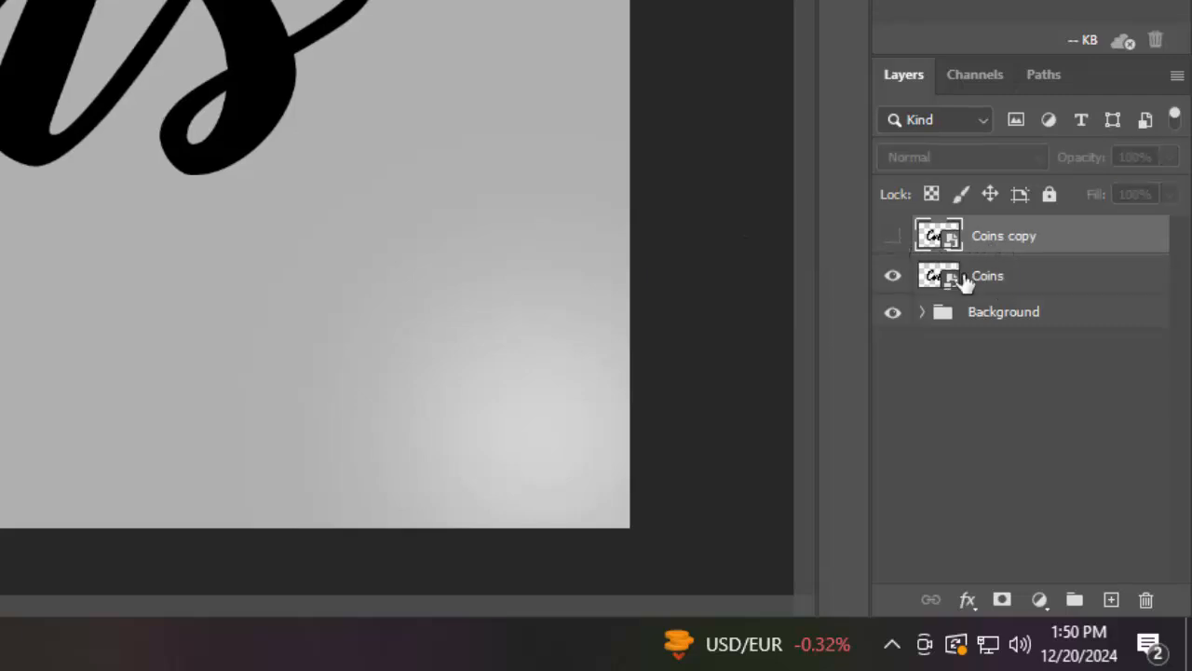
{"action": "left_click", "coordinate": [1037, 280]}
{"action": "left_click", "coordinate": [967, 599]}
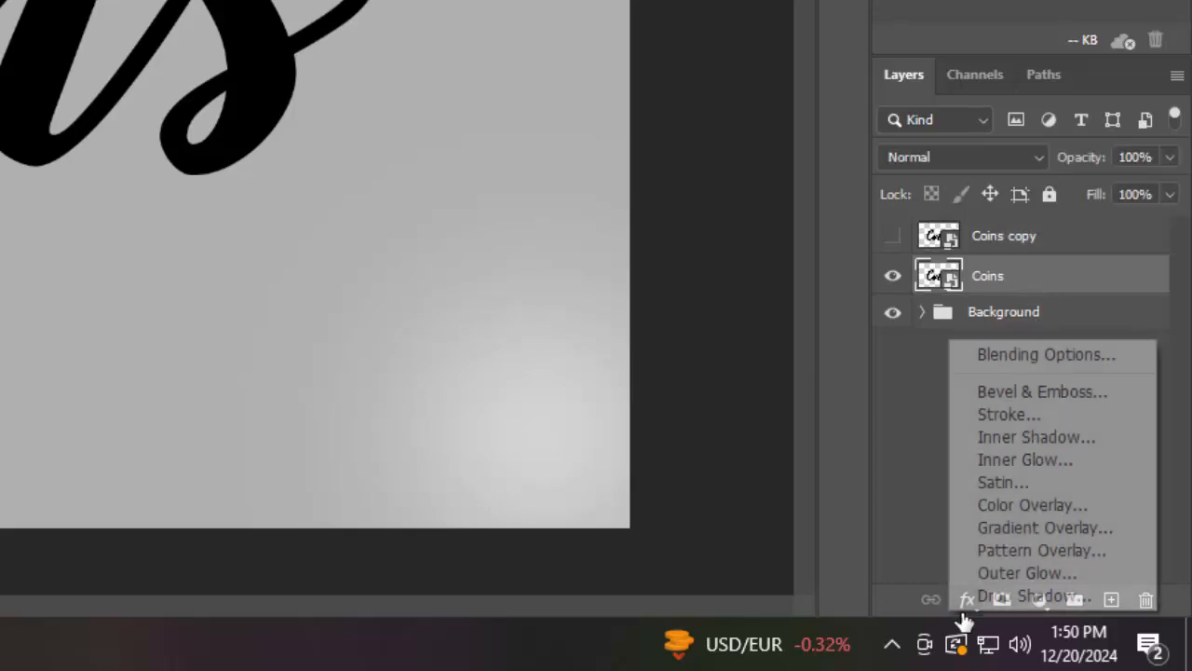
{"action": "left_click", "coordinate": [981, 360]}
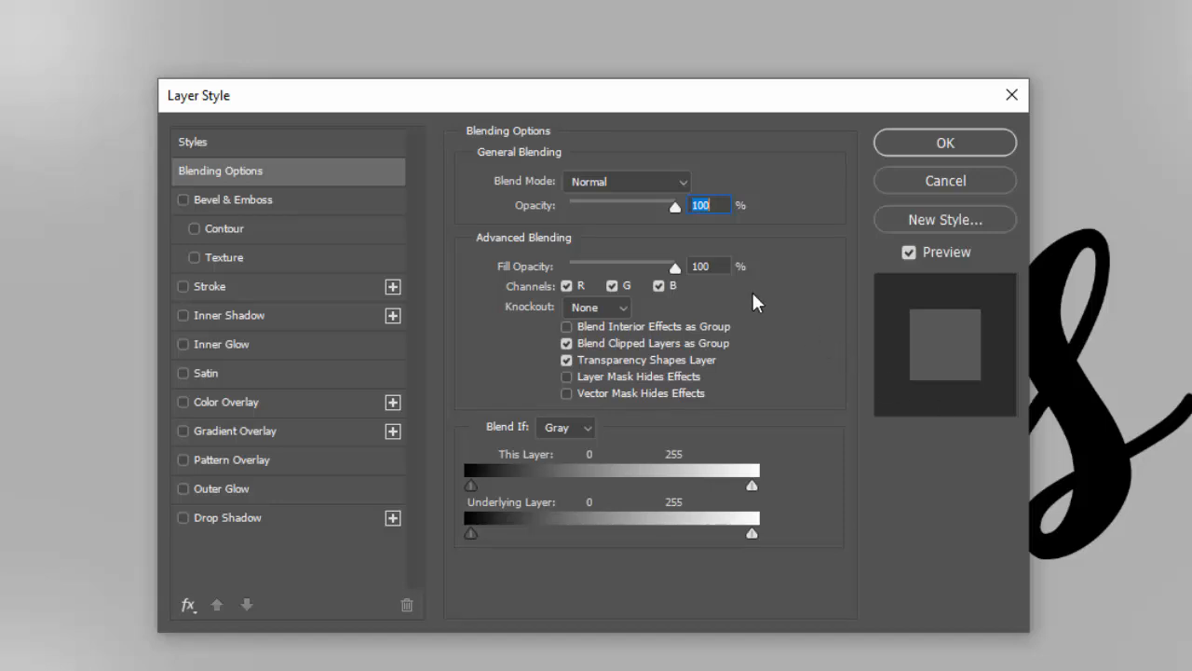
{"action": "key", "text": "Tab"}
{"action": "type", "text": "0"}
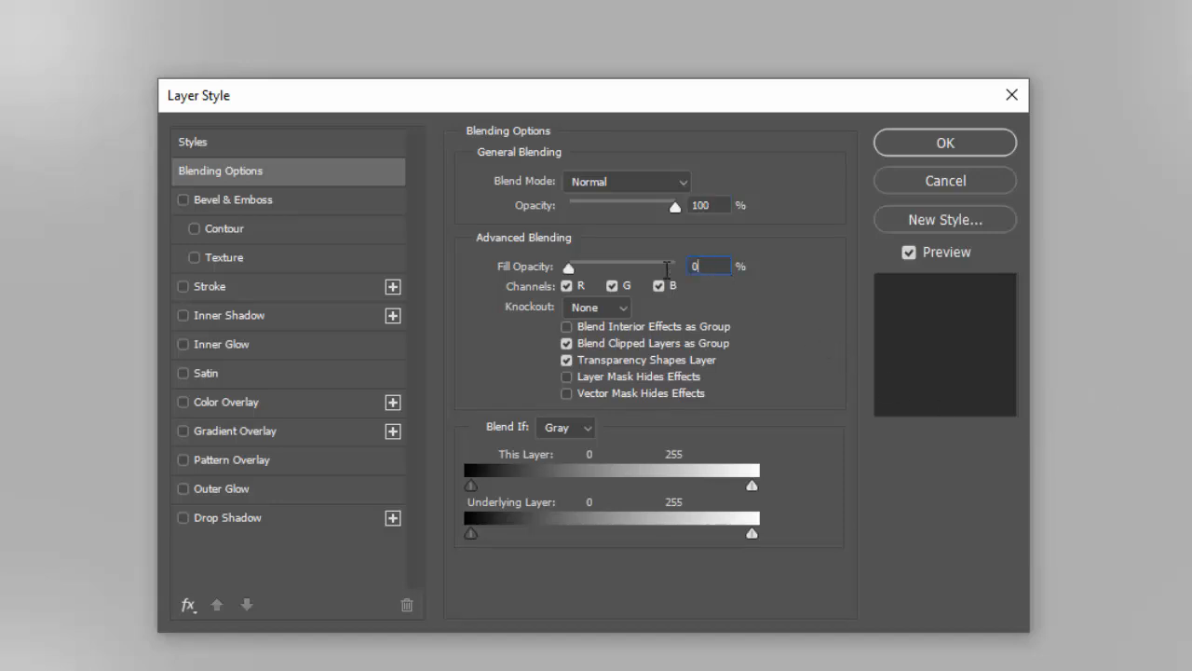
Add a Drop Shadow to the Coins layer and set its colour to 696969
{"action": "left_click", "coordinate": [305, 517]}
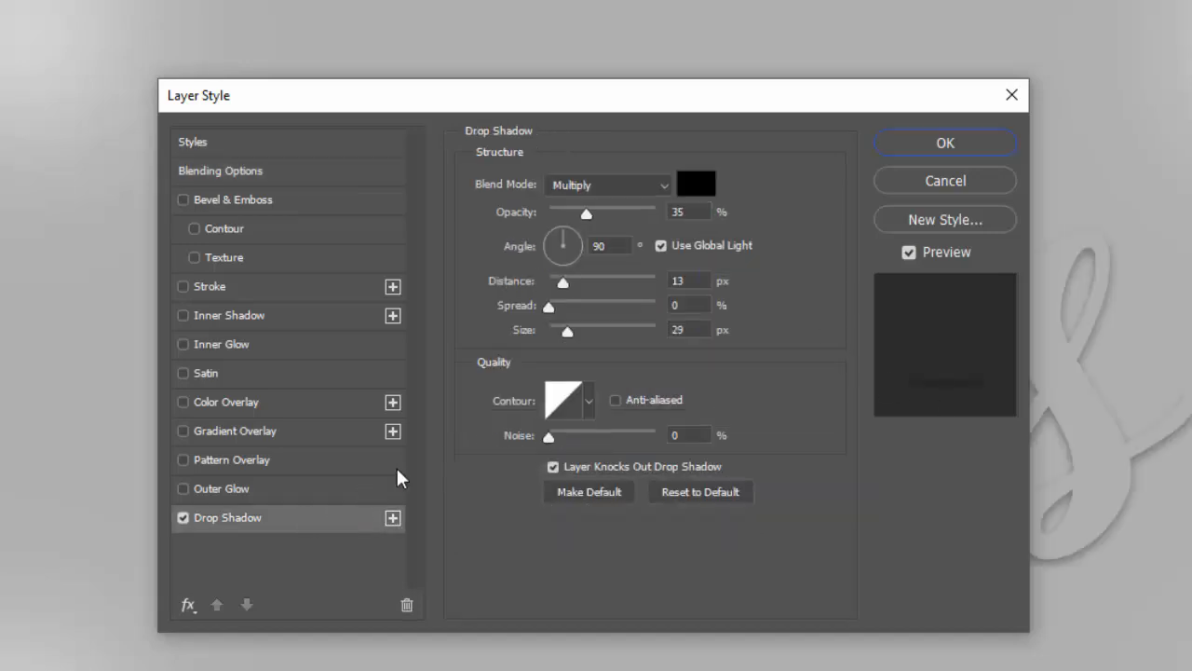
{"action": "left_click", "coordinate": [709, 188]}
{"action": "type", "text": "696969"}
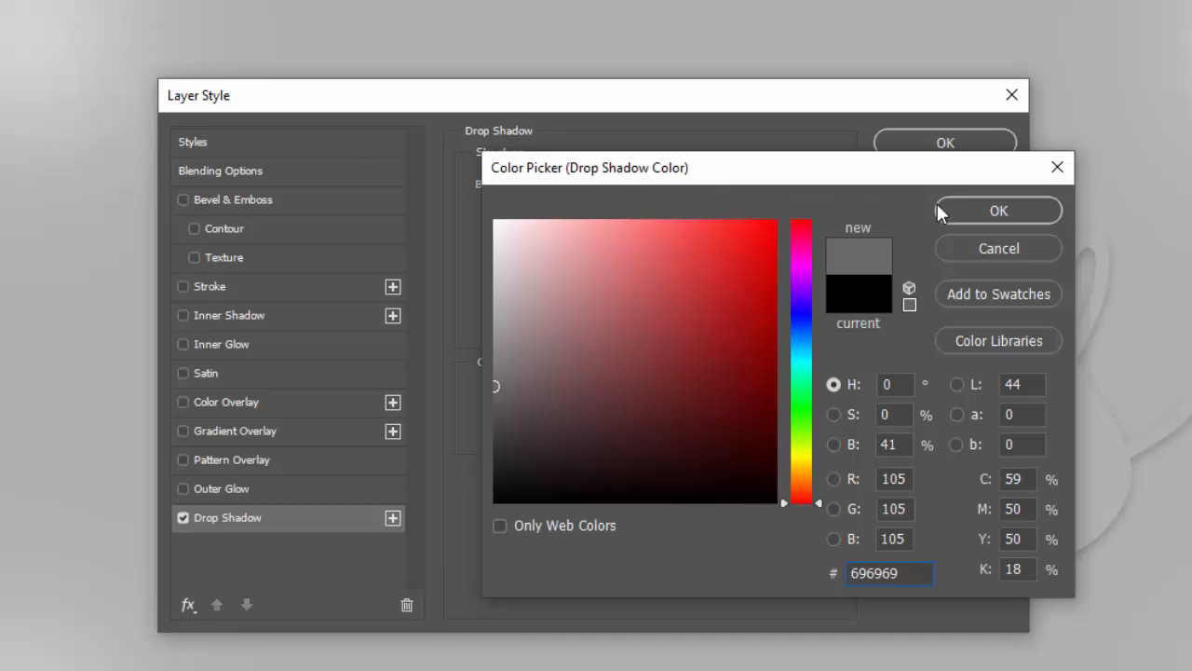
{"action": "left_click", "coordinate": [941, 212]}
Set the shadow opacity to 41%, turn off Use Global Light, and set the angle to 120°
{"action": "double_click", "coordinate": [673, 212]}
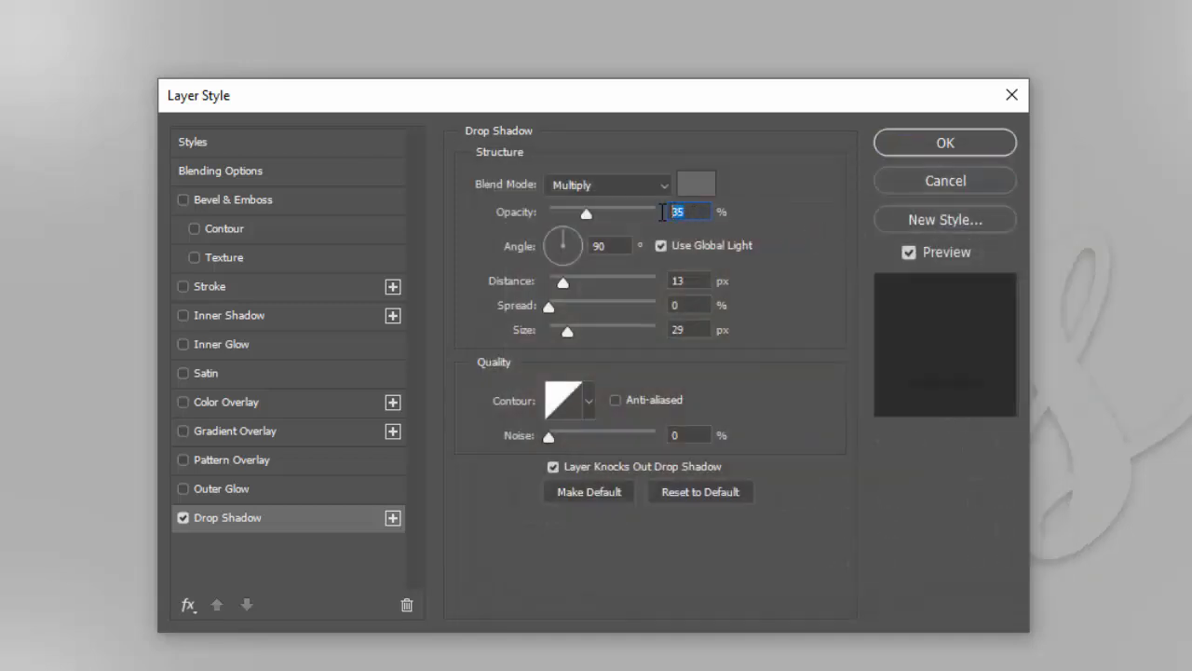
{"action": "type", "text": "41"}
{"action": "left_click", "coordinate": [661, 245]}
{"action": "key", "text": "BackSpace"}
{"action": "type", "text": "120"}
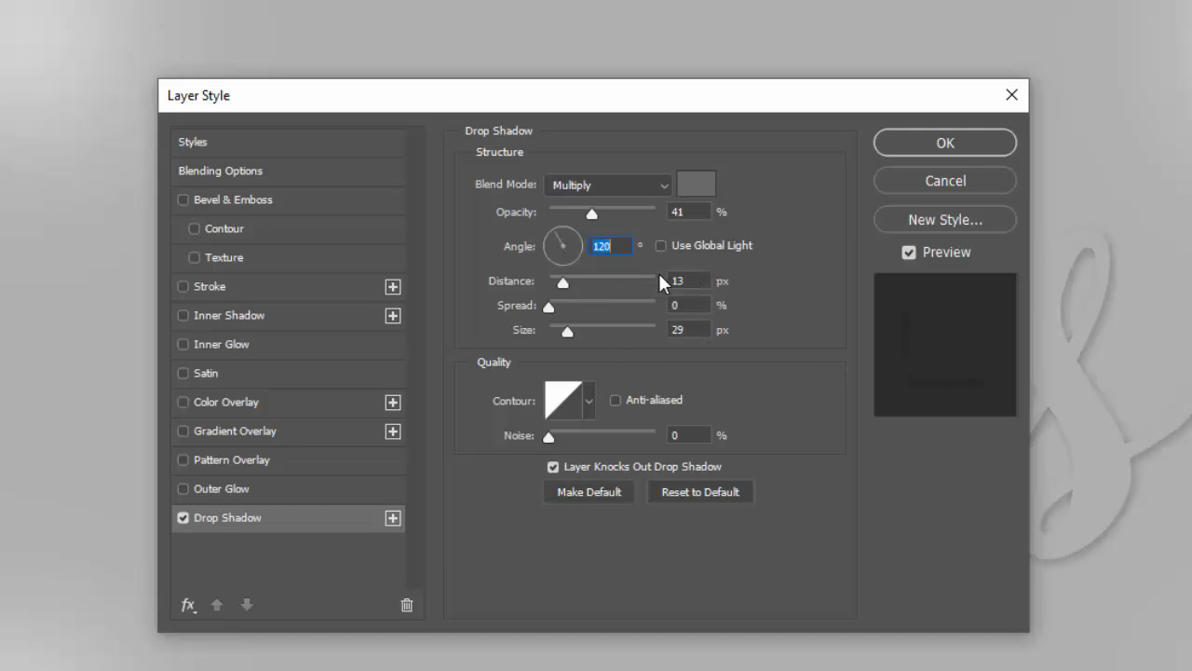
Set the shadow distance to 45 px and size to 114 px, then apply the layer style
{"action": "key", "text": "Tab"}
{"action": "type", "text": "45"}
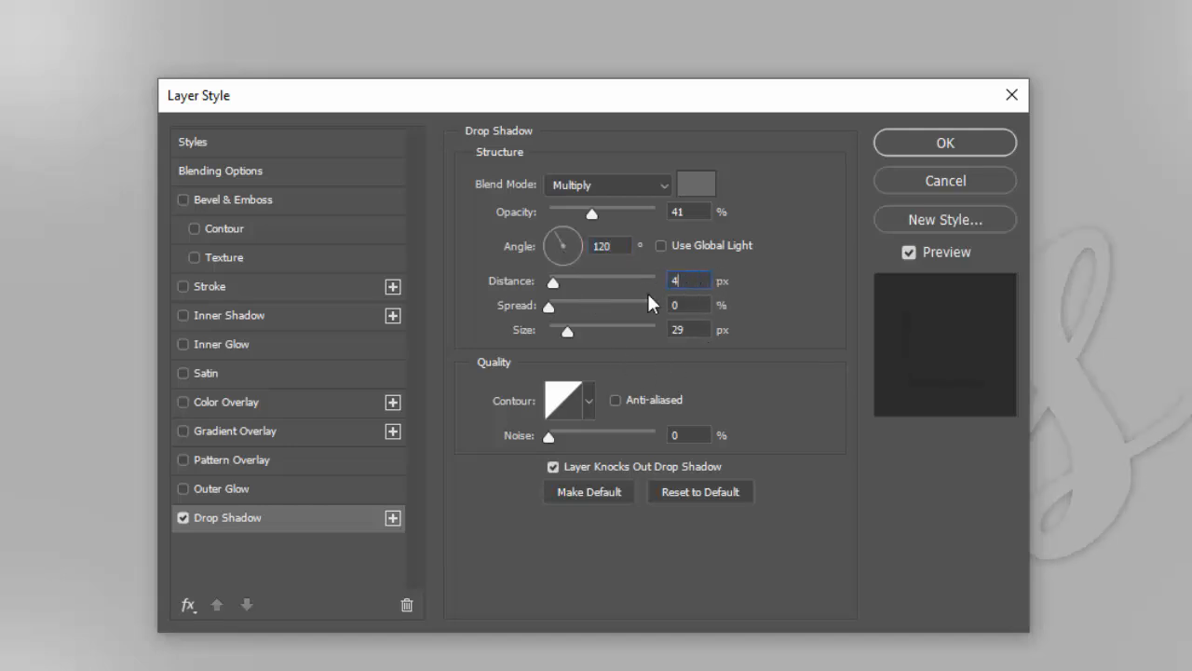
{"action": "left_click", "coordinate": [696, 330]}
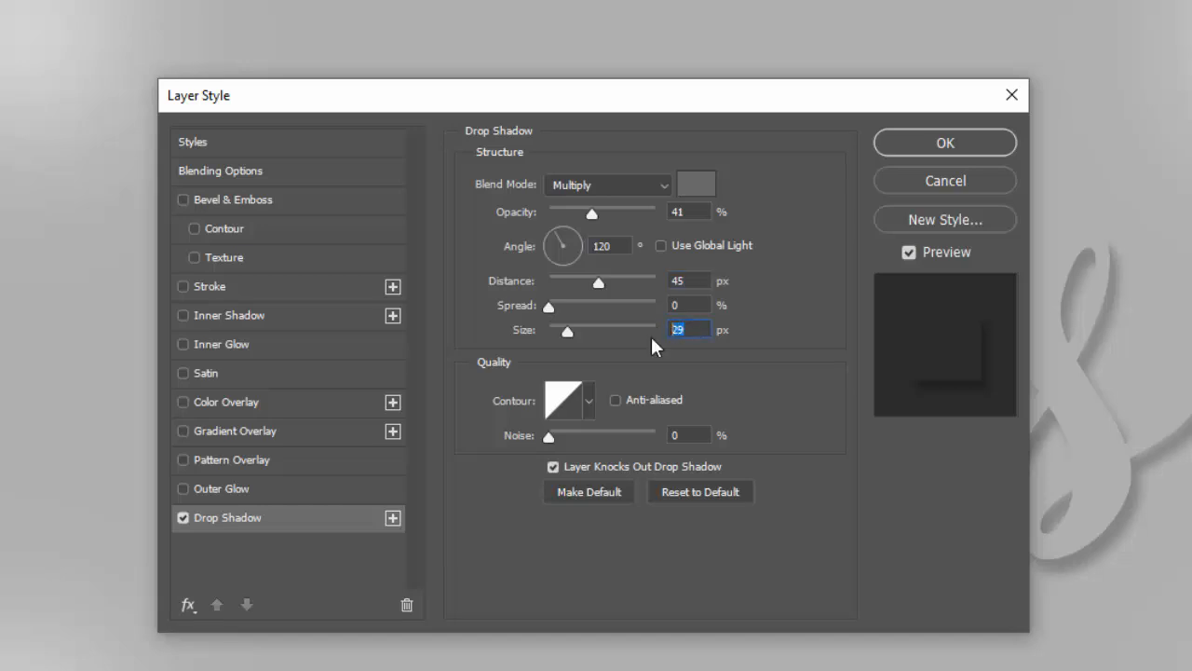
{"action": "type", "text": "114"}
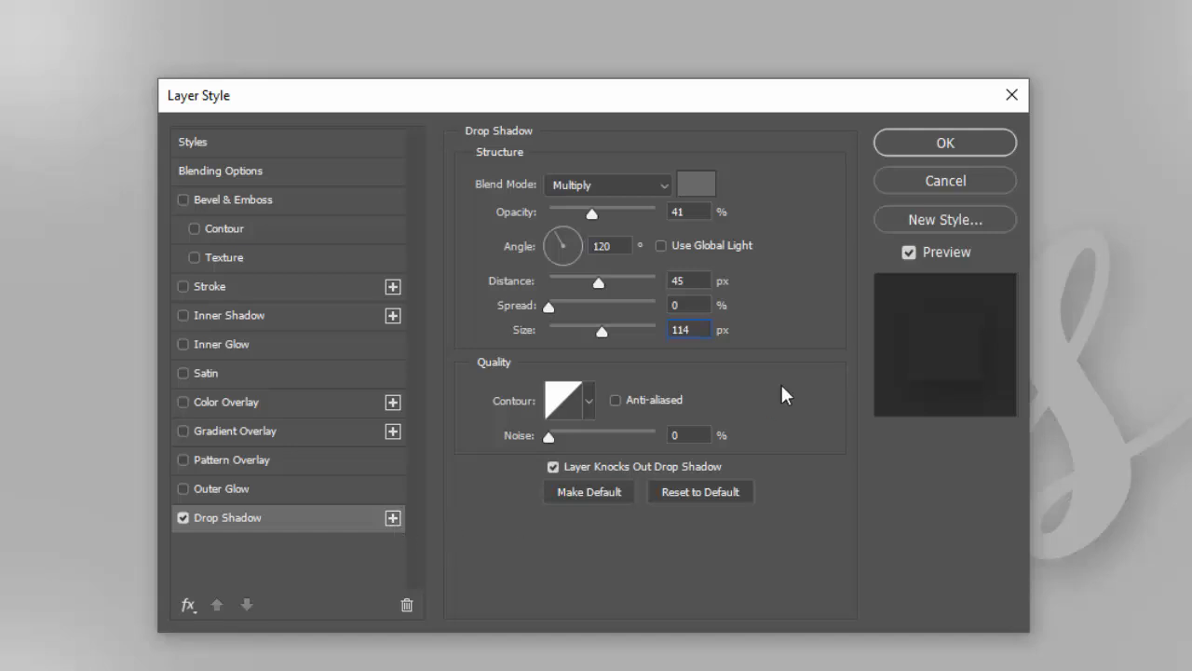
{"action": "left_click", "coordinate": [938, 145]}
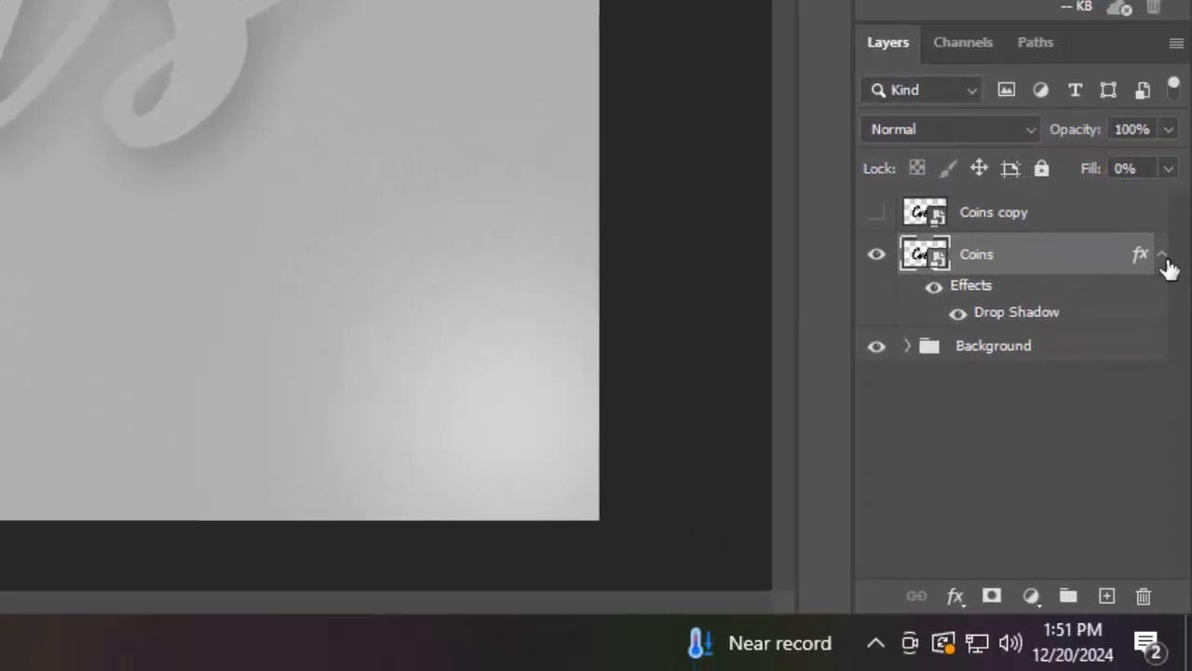
Duplicate the hidden Coins copy layer, then show and select the Coins copy layer
{"action": "left_click", "coordinate": [1164, 260]}
{"action": "left_click", "coordinate": [1052, 228]}
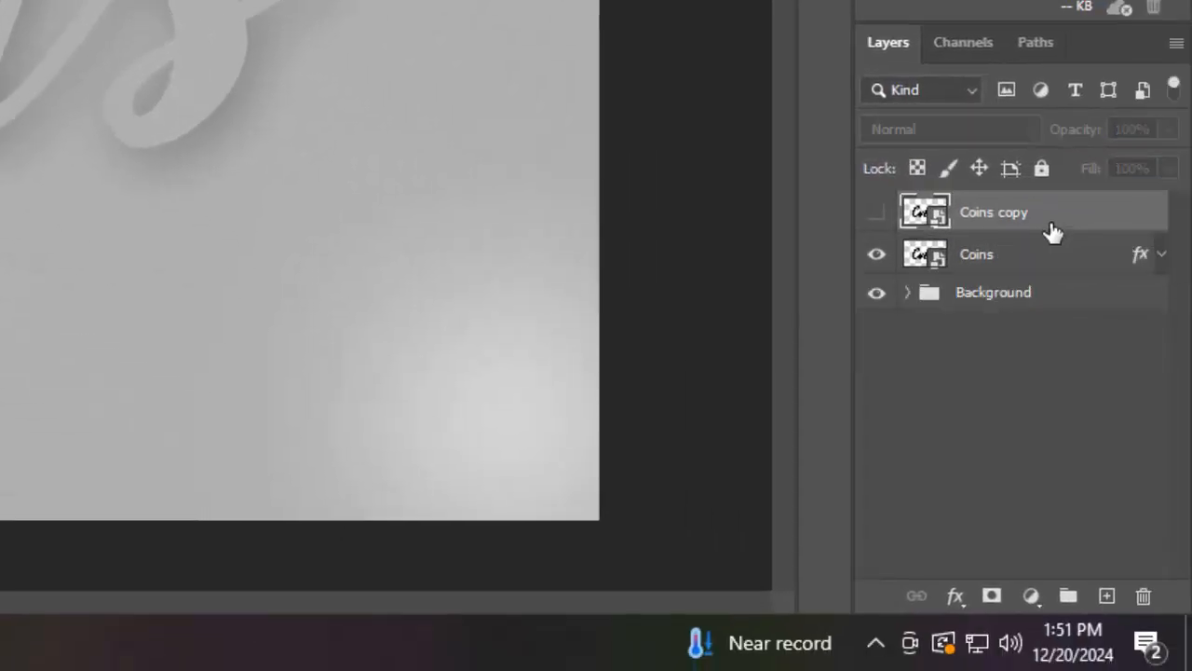
{"action": "key", "text": "ctrl+j"}
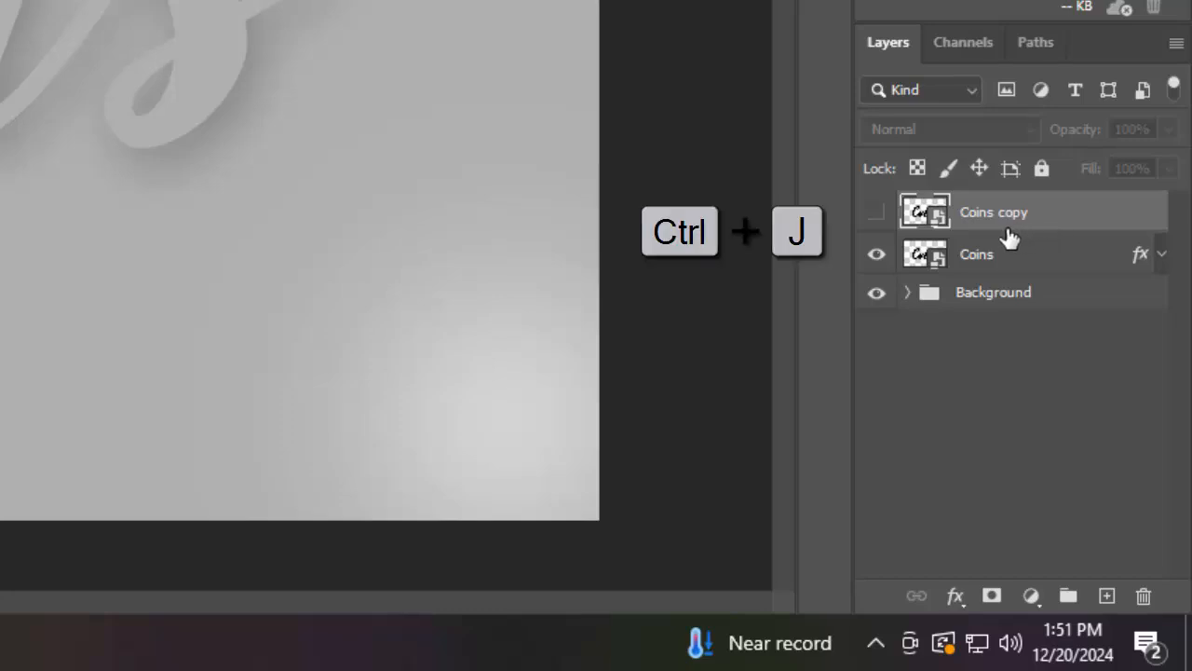
{"action": "left_click", "coordinate": [877, 259]}
{"action": "left_click", "coordinate": [1057, 268]}
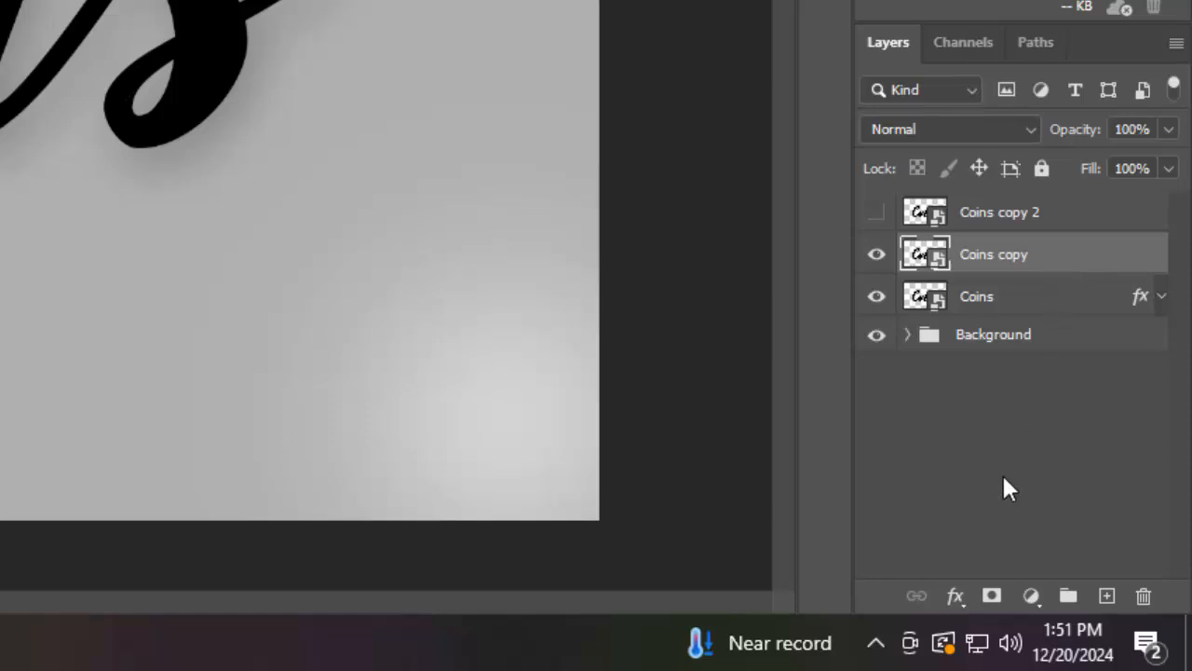
Set the Coins copy layer's fill opacity to 0% in Blending Options
{"action": "left_click", "coordinate": [953, 598]}
{"action": "left_click", "coordinate": [968, 321]}
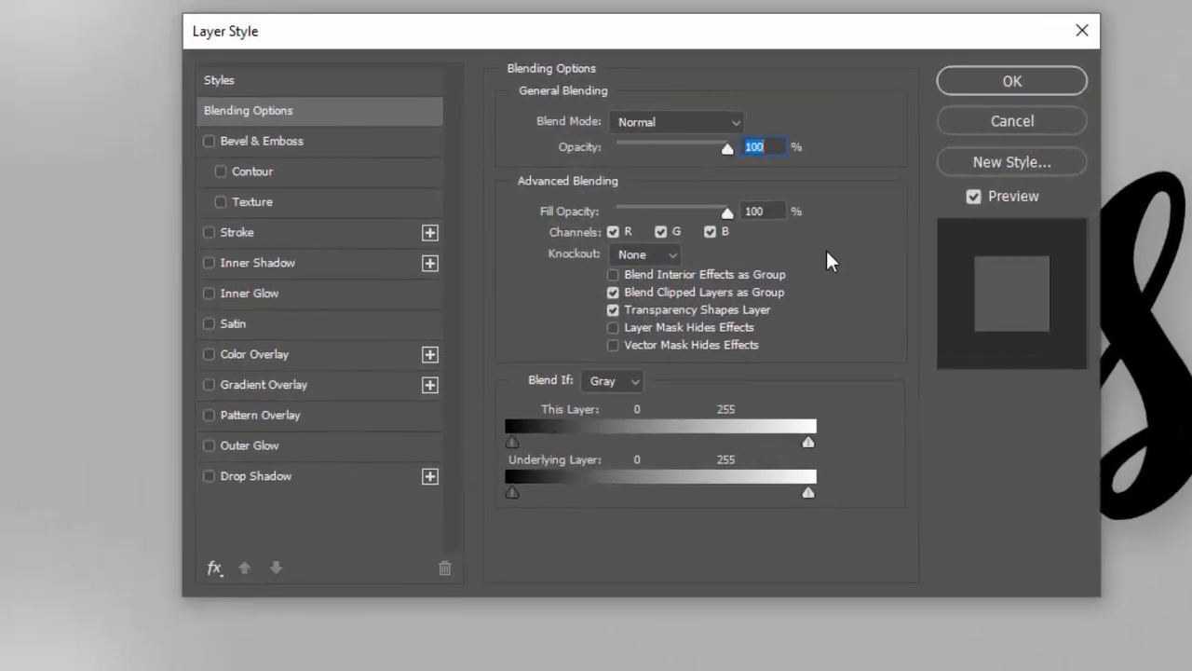
{"action": "left_click", "coordinate": [781, 212]}
{"action": "type", "text": "0"}
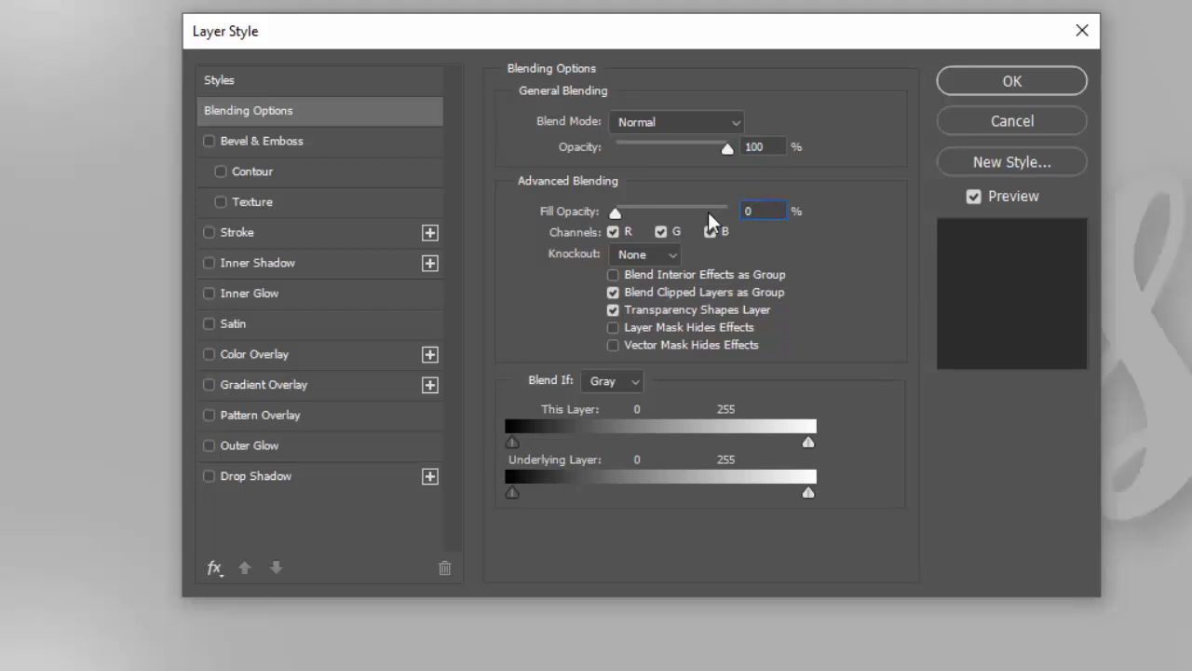
Add a drop shadow to Coins copy with 82% opacity, keeping the existing shadow colour
{"action": "left_click", "coordinate": [362, 477]}
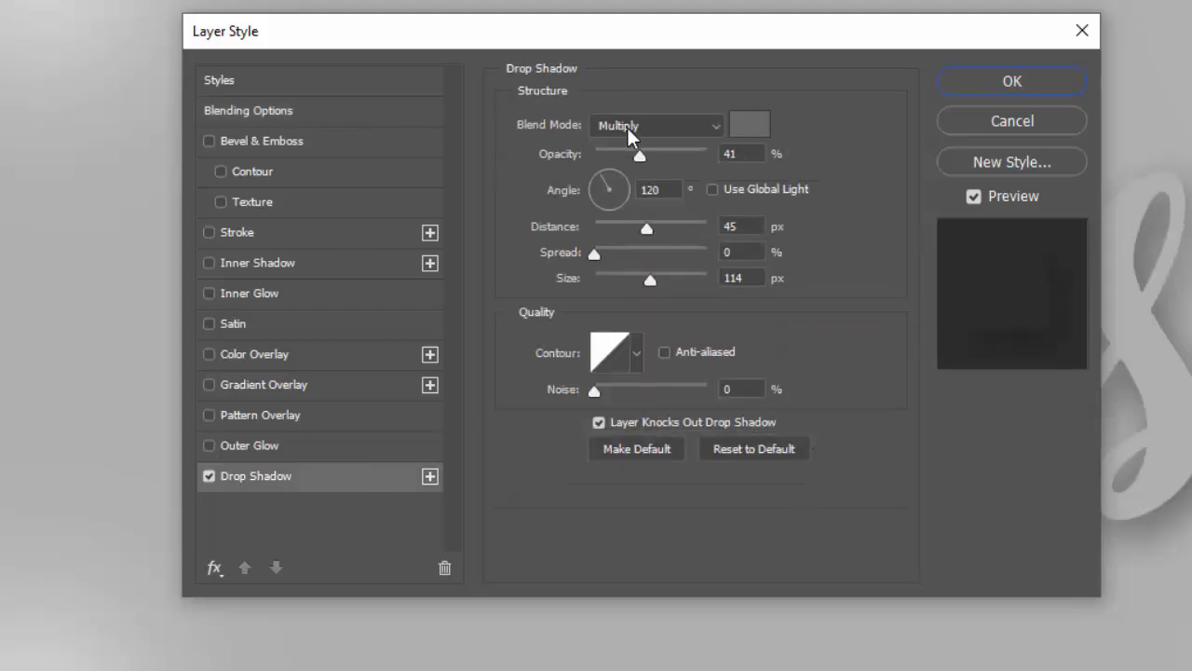
{"action": "left_click", "coordinate": [750, 156]}
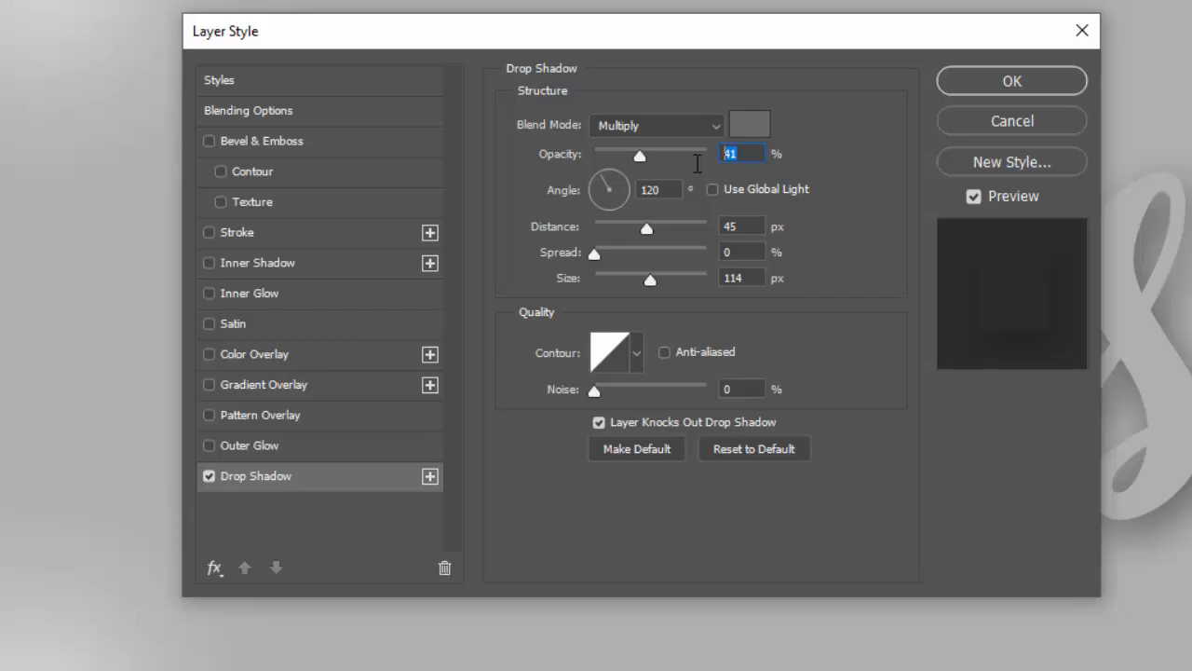
{"action": "type", "text": "82"}
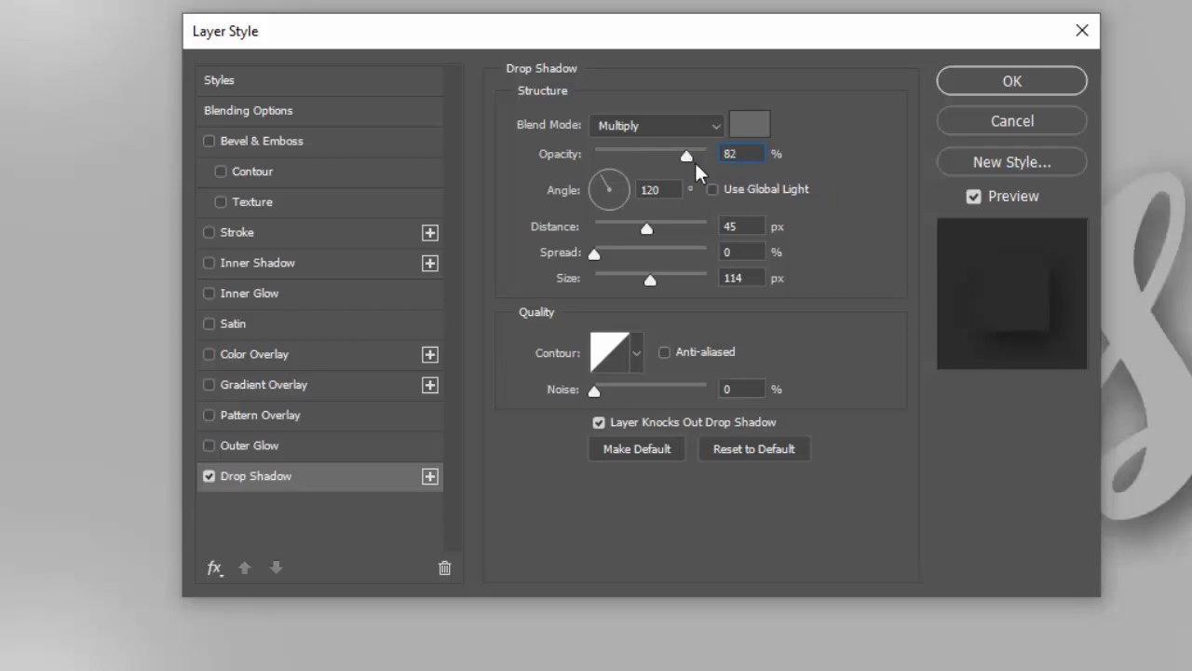
{"action": "left_click", "coordinate": [748, 129]}
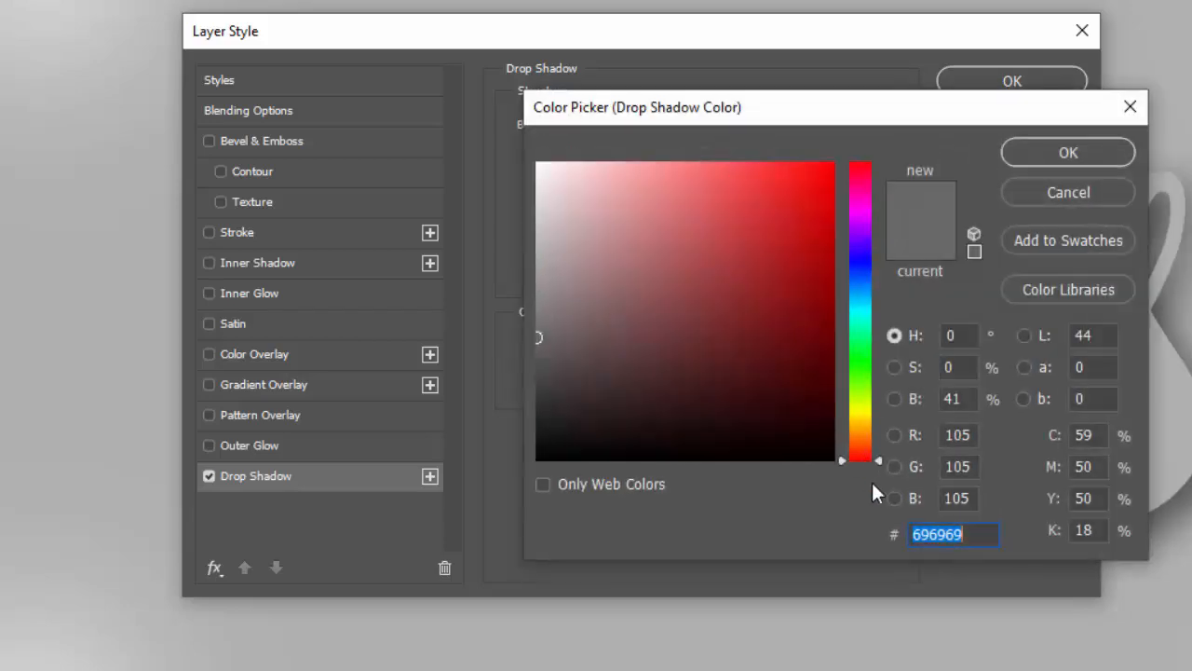
{"action": "left_click", "coordinate": [968, 536]}
{"action": "double_click", "coordinate": [929, 536]}
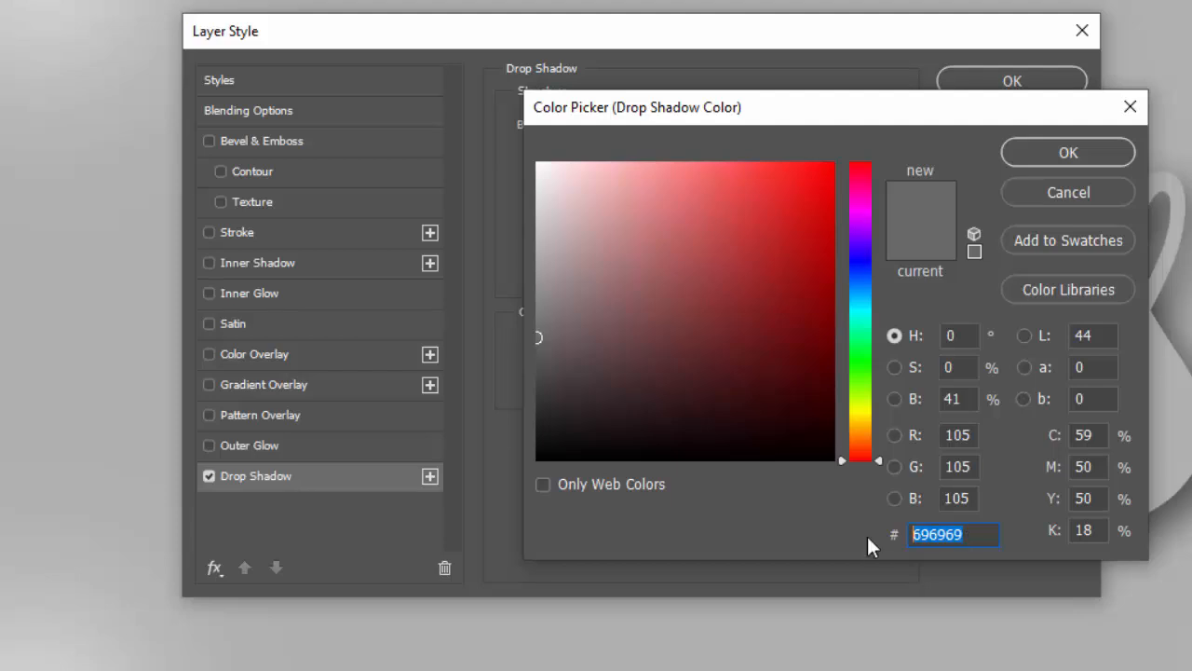
{"action": "left_click", "coordinate": [1024, 155]}
Set the shadow distance to 33 px and size to 76 px, then apply the layer style
{"action": "double_click", "coordinate": [745, 227]}
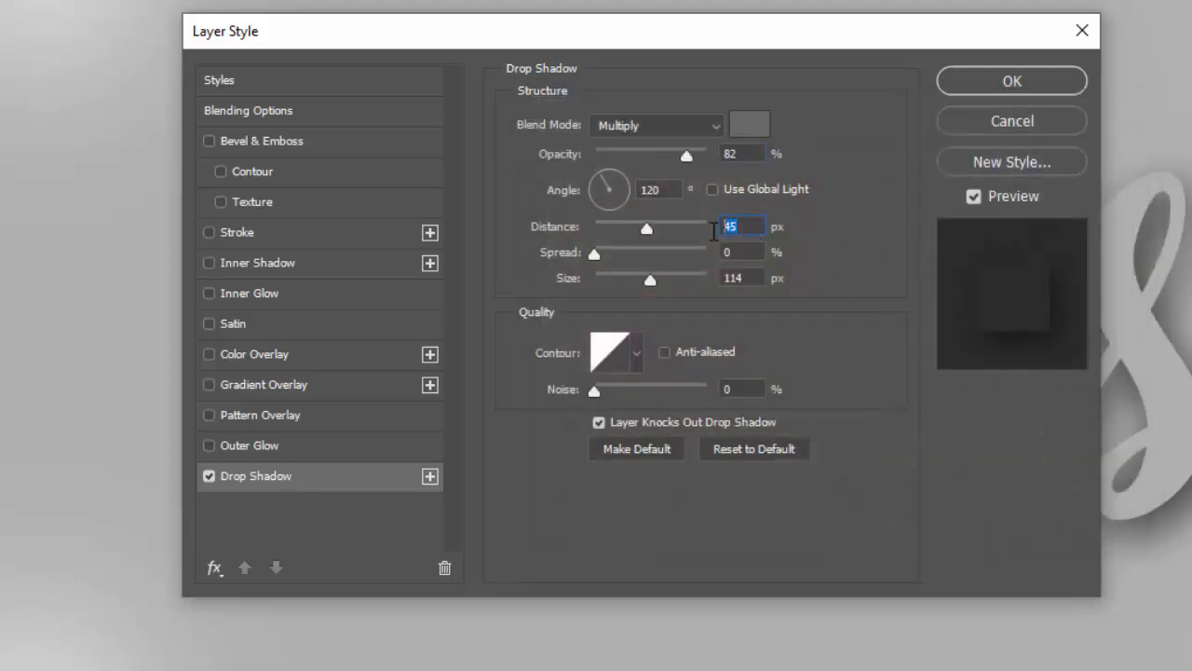
{"action": "type", "text": "33"}
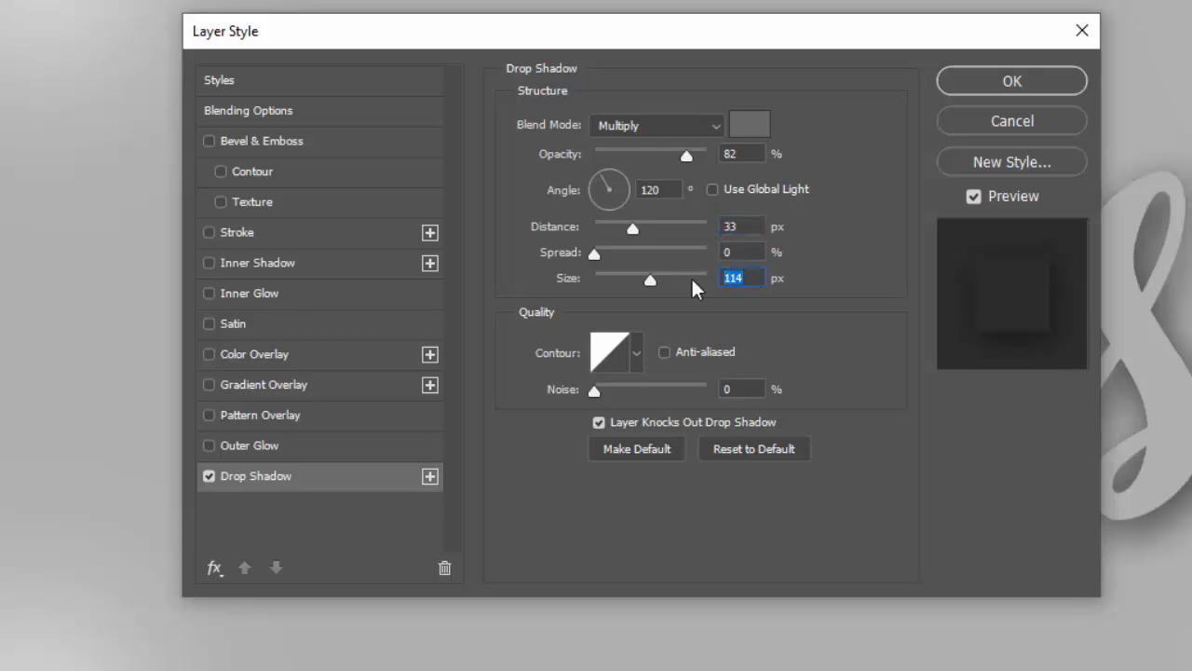
{"action": "type", "text": "76"}
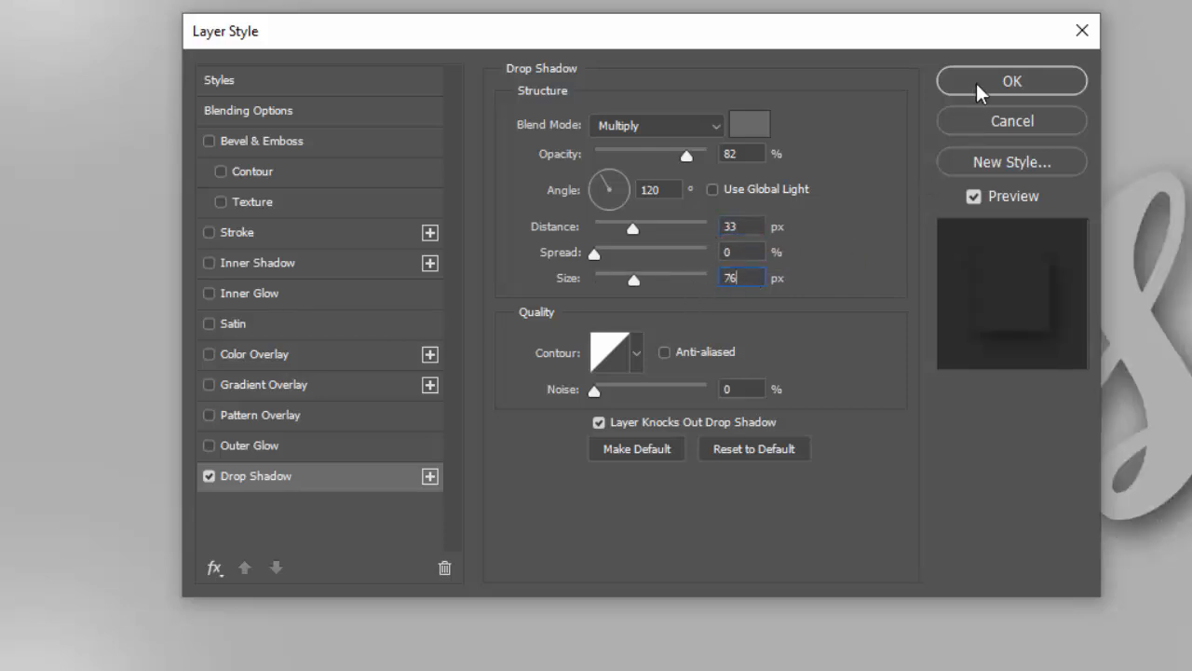
{"action": "left_click", "coordinate": [976, 83]}
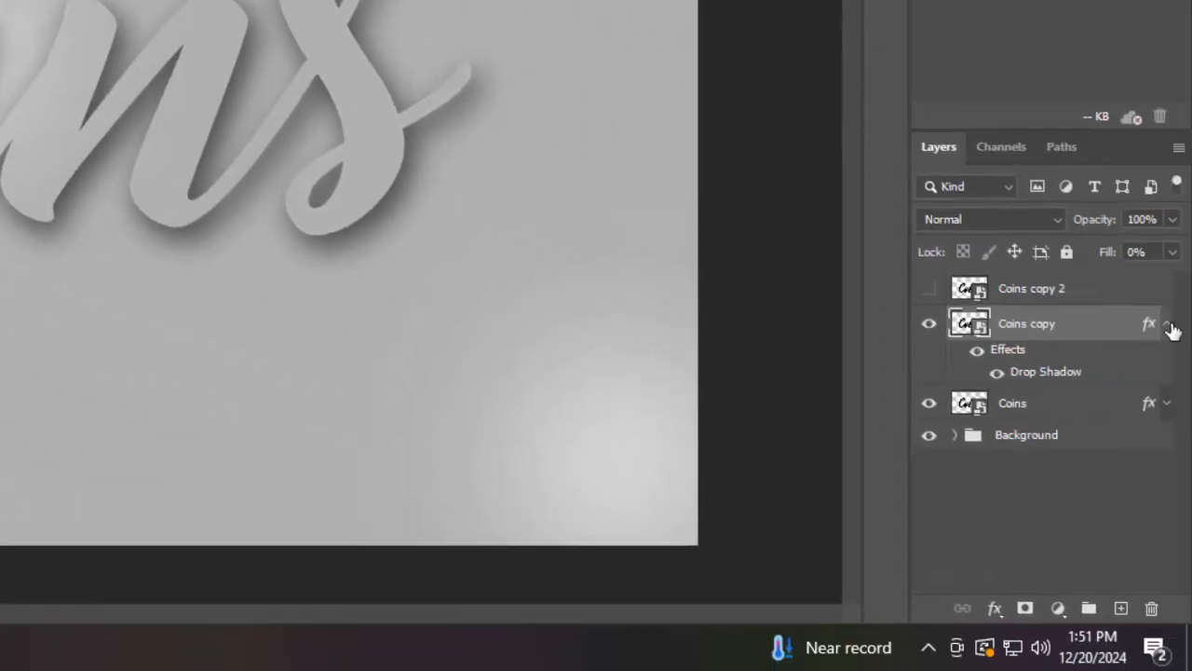
Show Coins copy 2 and duplicate it, then hide Coins copy 3 and select Coins copy 2
{"action": "left_click", "coordinate": [1168, 326]}
{"action": "left_click", "coordinate": [929, 289]}
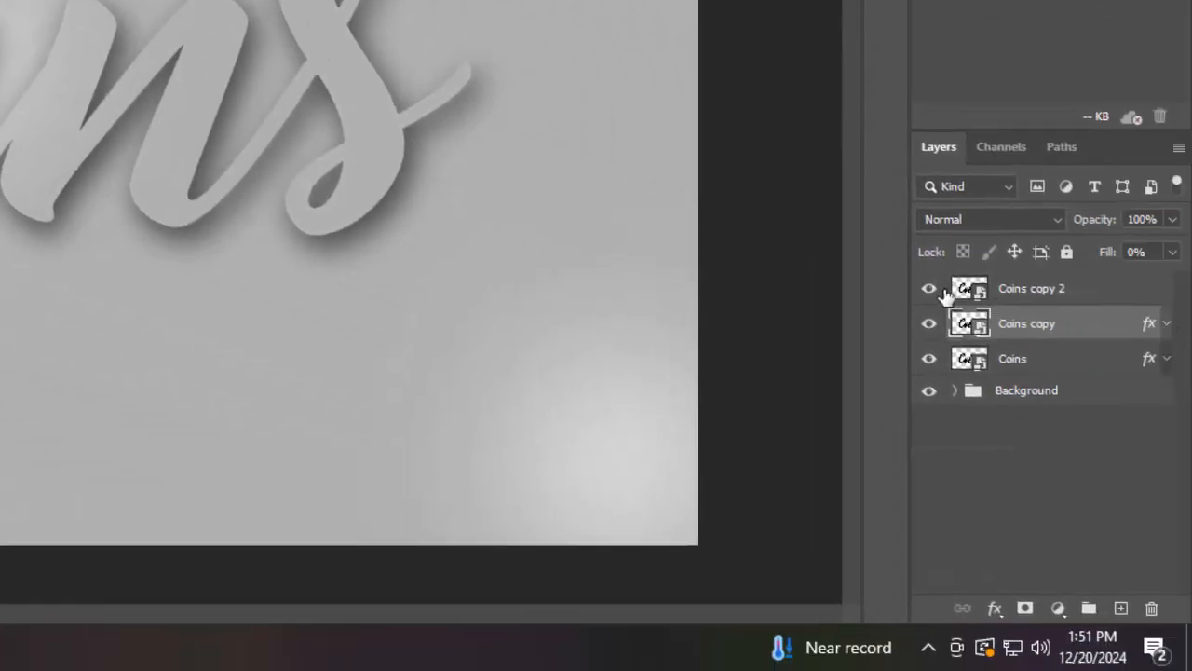
{"action": "left_click", "coordinate": [1101, 296]}
{"action": "key", "text": "ctrl+j"}
{"action": "key", "text": "ctrl+j"}
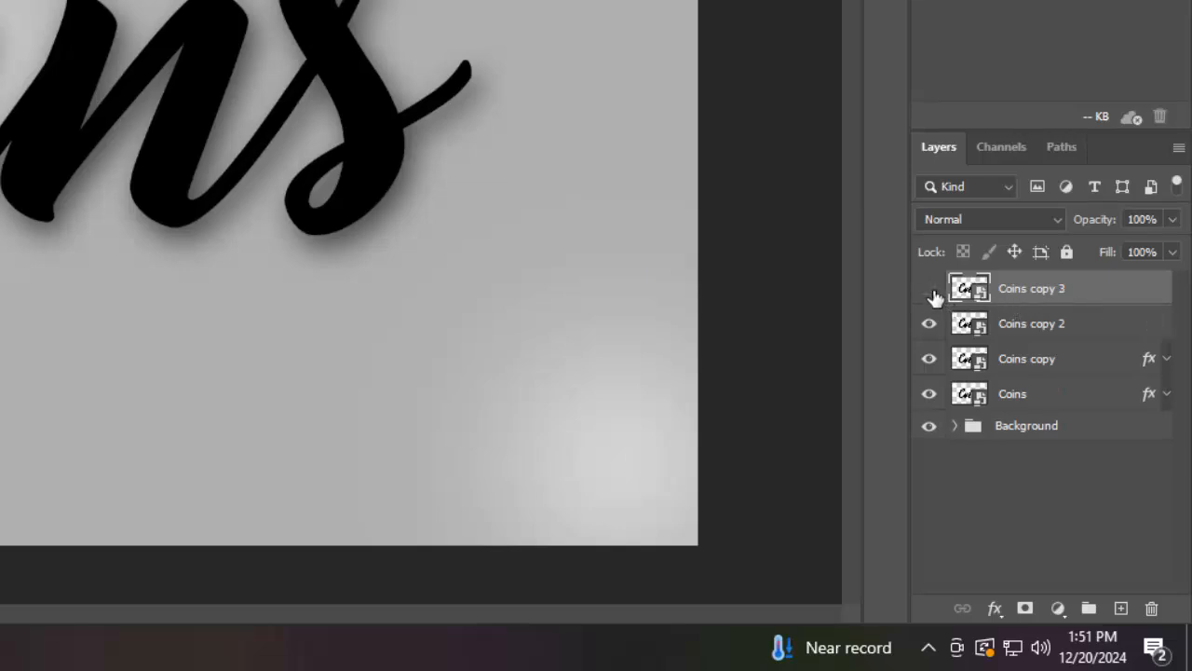
{"action": "left_click", "coordinate": [928, 289]}
{"action": "left_click", "coordinate": [1086, 341]}
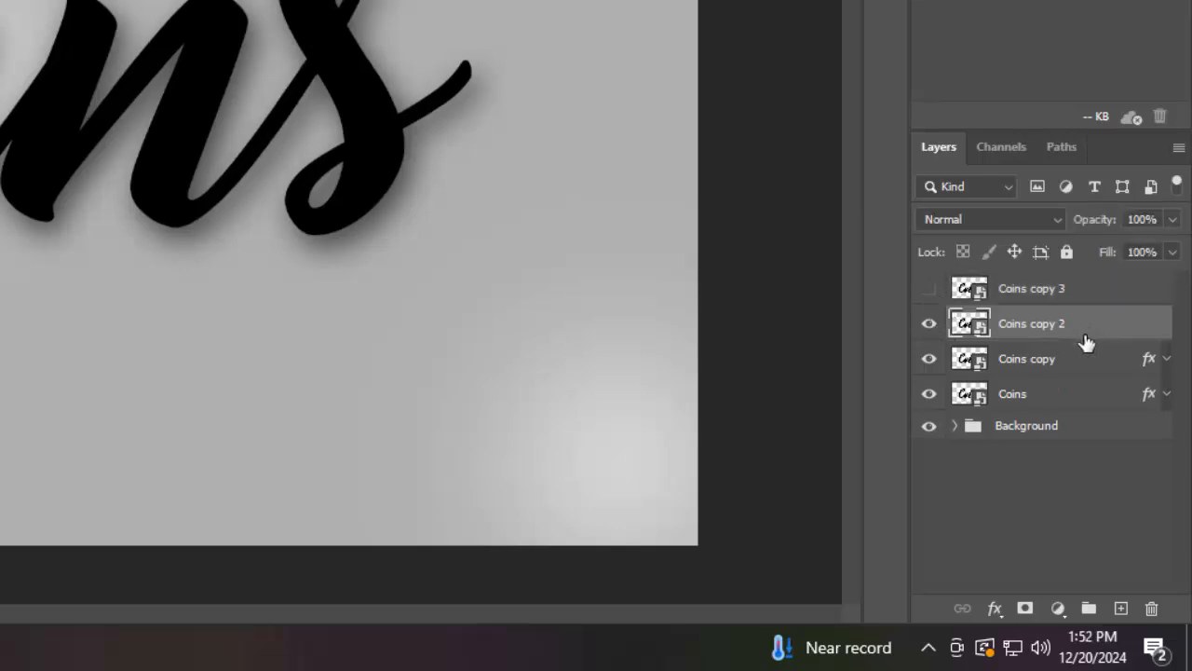
Set the Coins copy 2 layer's fill opacity to 0% in Blending Options
{"action": "left_click", "coordinate": [993, 610]}
{"action": "left_click", "coordinate": [1026, 382]}
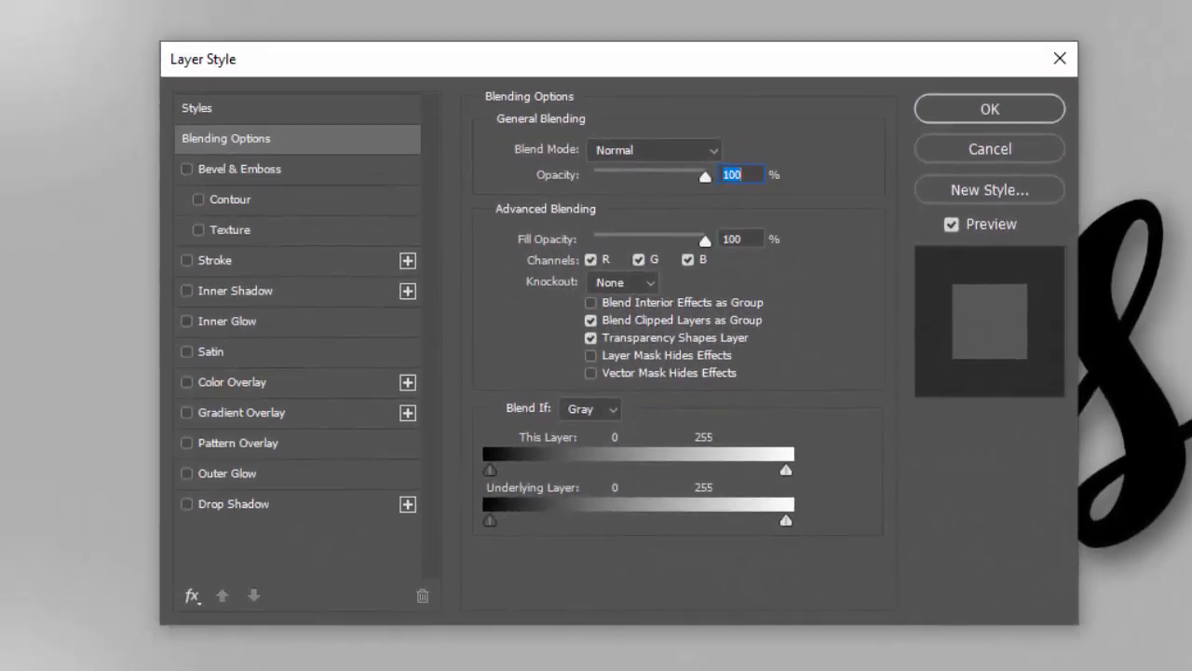
{"action": "left_click_drag", "start_coordinate": [755, 241], "coordinate": [692, 242]}
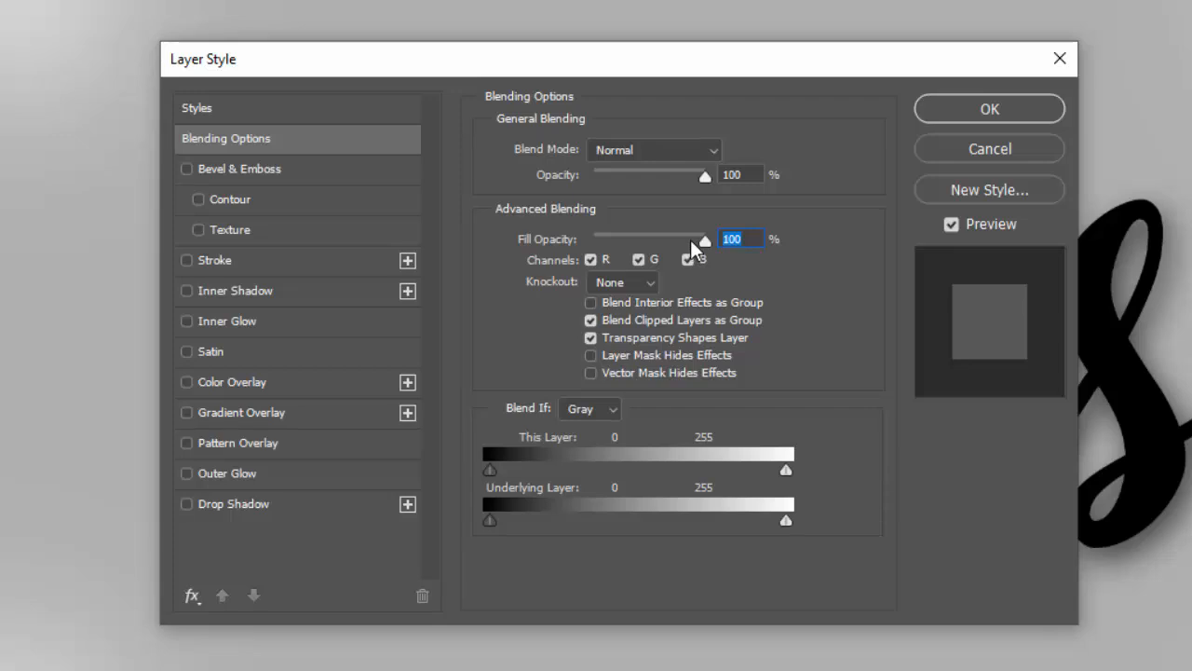
{"action": "type", "text": "0"}
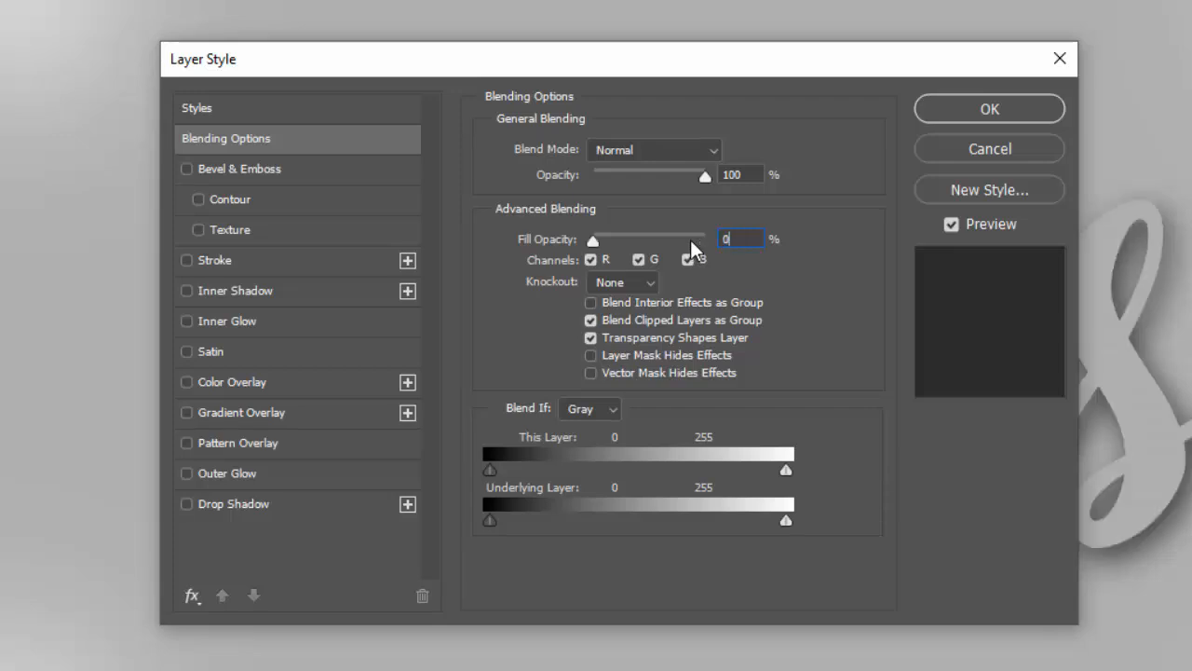
Enable a drop shadow on Coins copy 2 and set its opacity to 59%
{"action": "left_click", "coordinate": [294, 514]}
{"action": "left_click", "coordinate": [723, 184]}
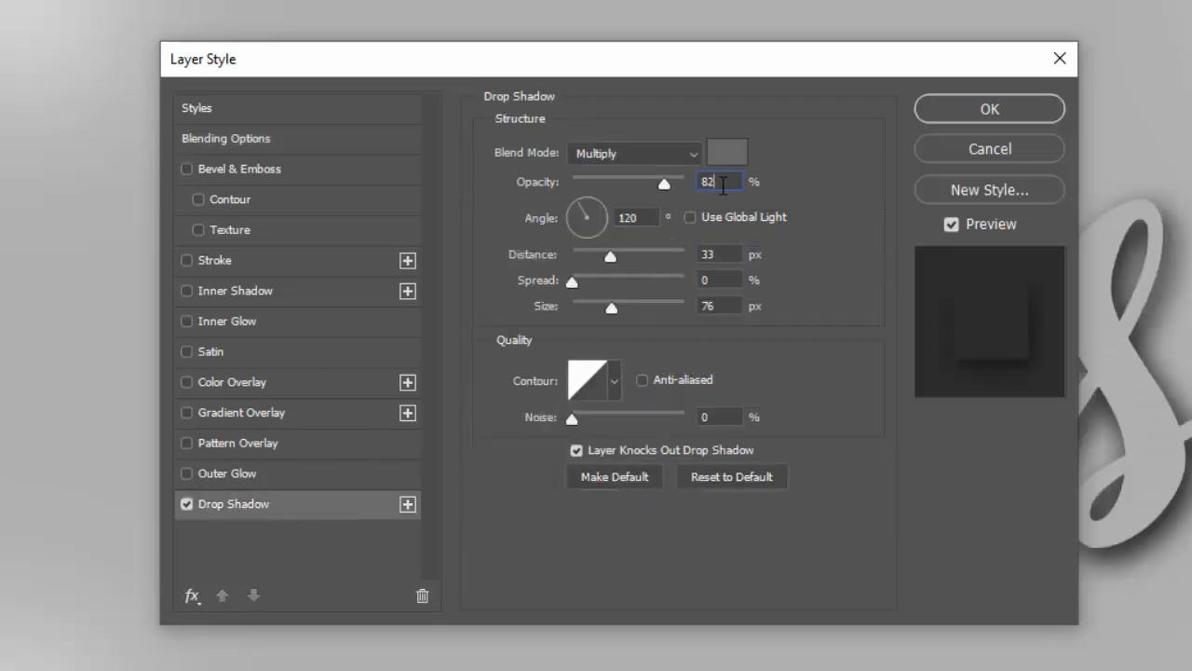
{"action": "left_click", "coordinate": [663, 183]}
{"action": "left_click_drag", "start_coordinate": [663, 183], "coordinate": [638, 183]}
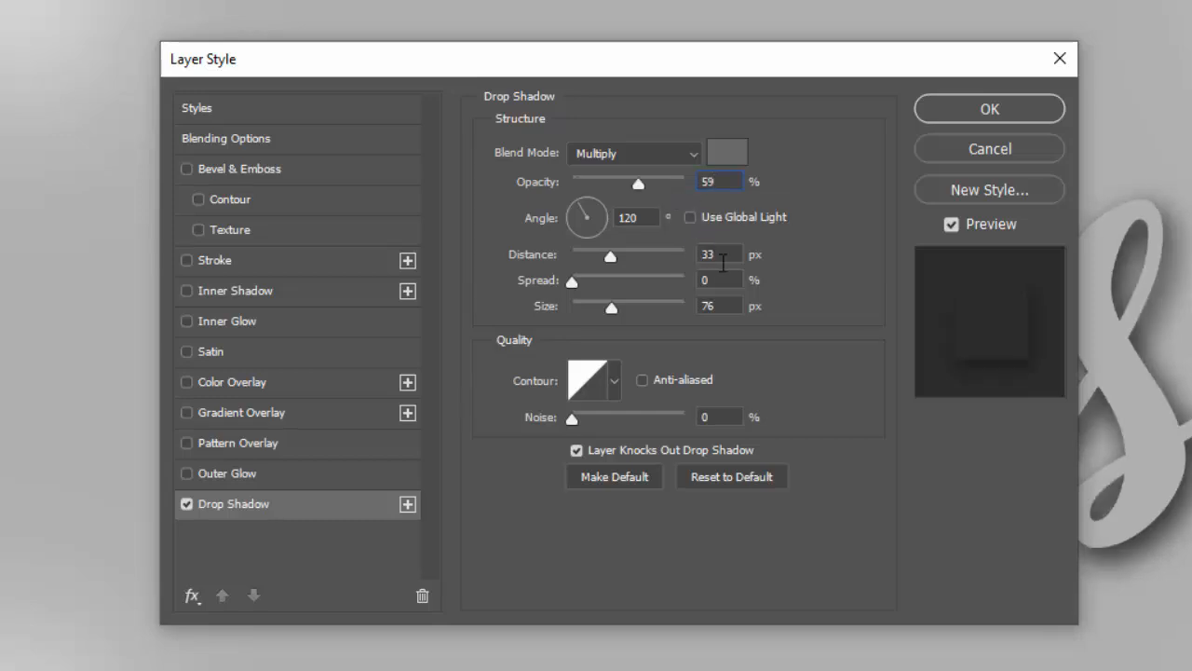
Set that drop shadow's distance to 20 px and size to 21 px
{"action": "double_click", "coordinate": [715, 255]}
{"action": "type", "text": "20"}
{"action": "double_click", "coordinate": [740, 312]}
{"action": "type", "text": "21"}
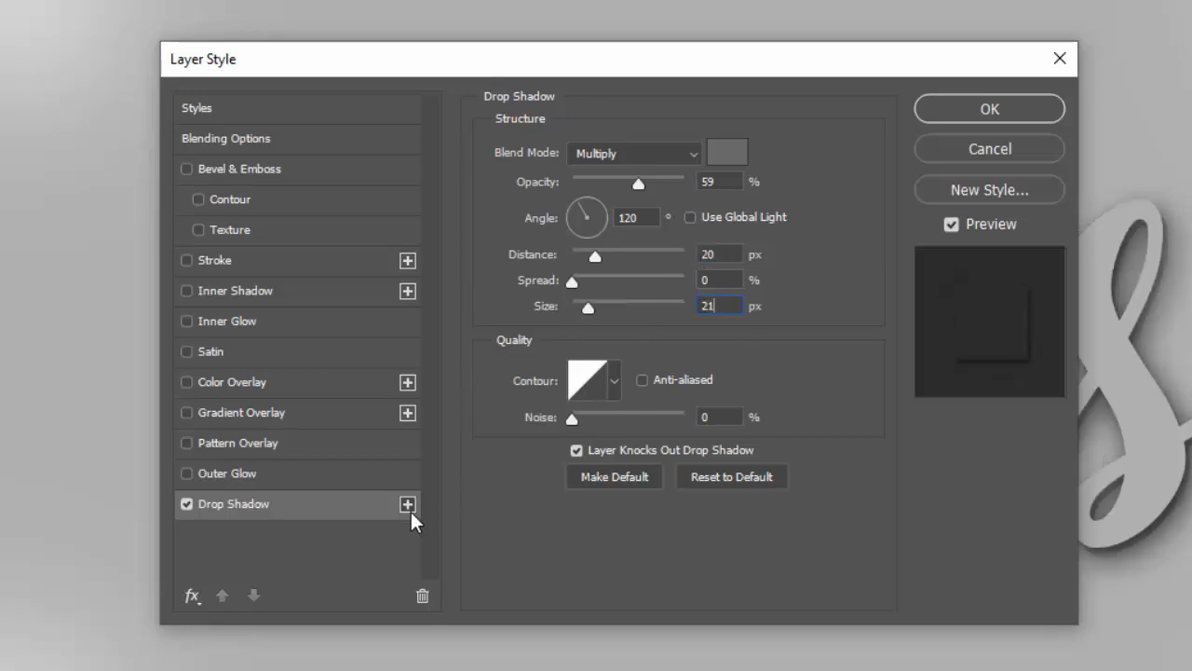
Add a second drop shadow with 79% opacity, 7 px distance and 9 px size, then apply the style
{"action": "left_click", "coordinate": [409, 507]}
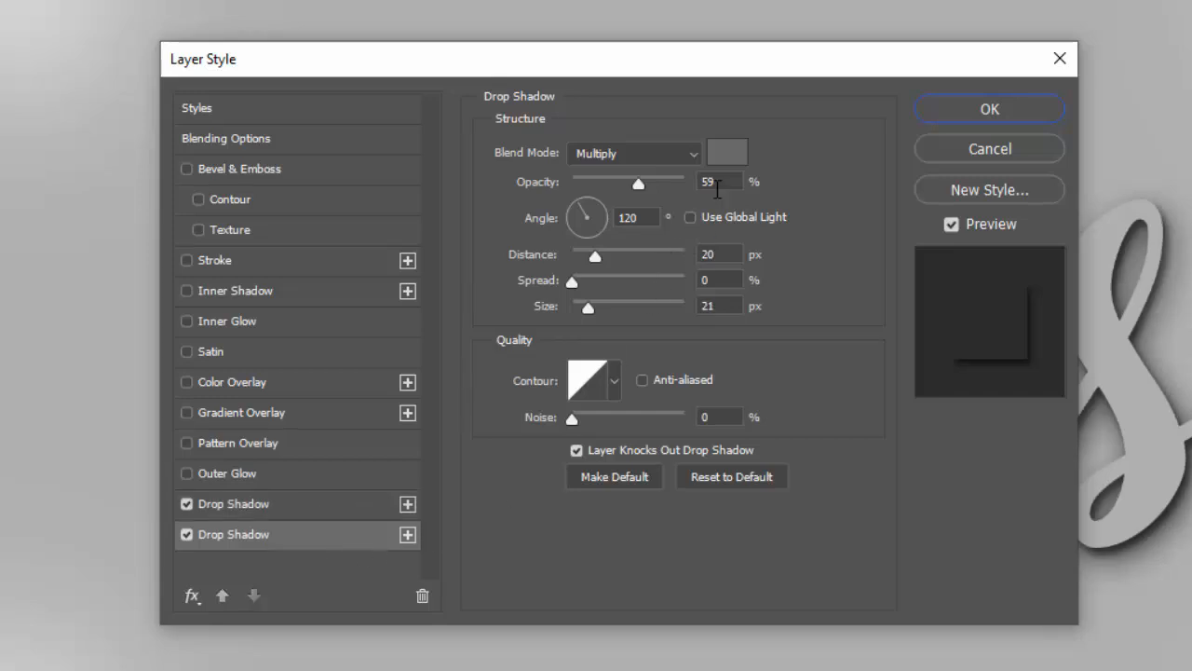
{"action": "double_click", "coordinate": [717, 184]}
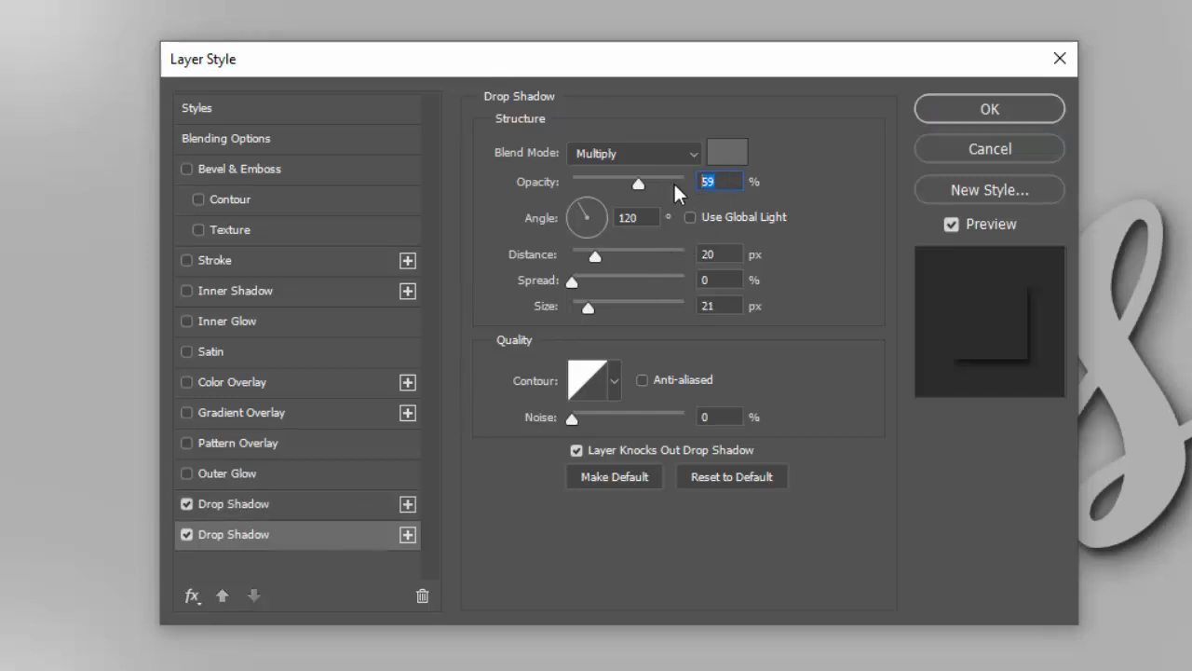
{"action": "type", "text": "79"}
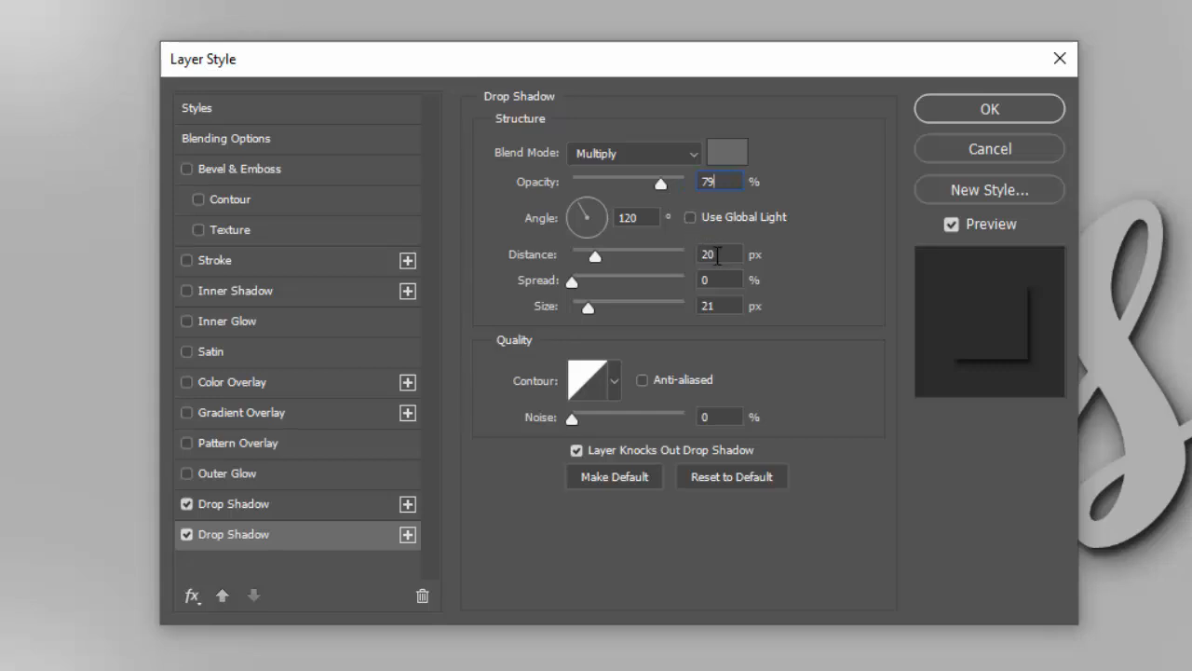
{"action": "left_click_drag", "start_coordinate": [717, 256], "coordinate": [701, 263]}
{"action": "type", "text": "7"}
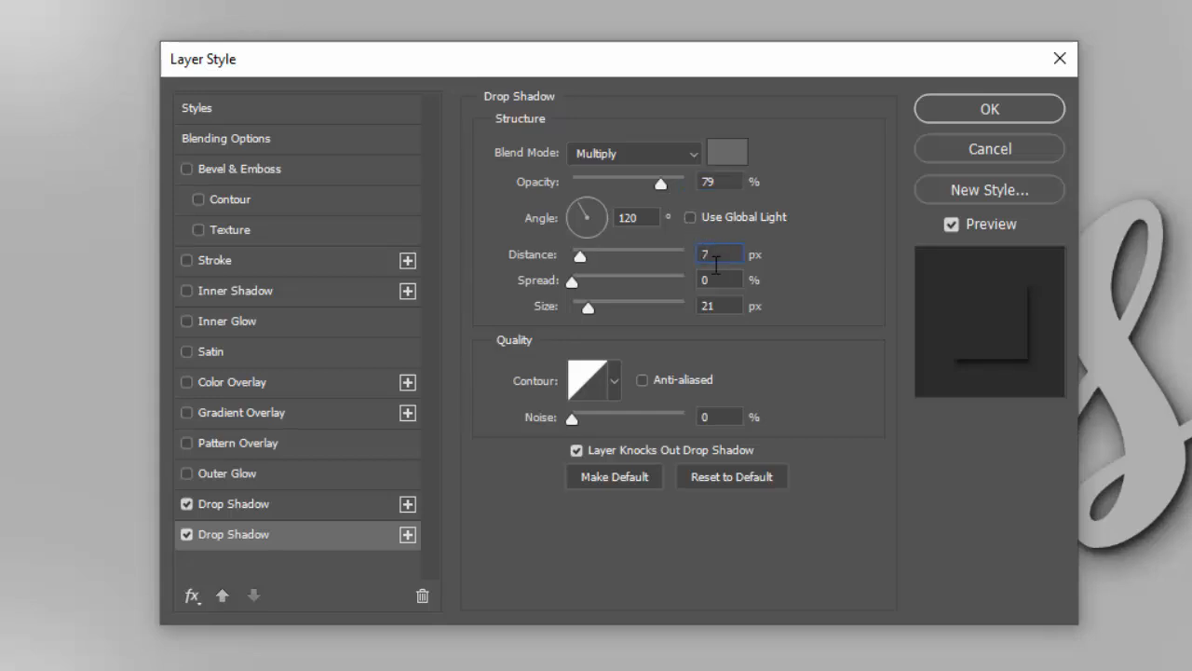
{"action": "left_click_drag", "start_coordinate": [719, 302], "coordinate": [653, 312]}
{"action": "type", "text": "9"}
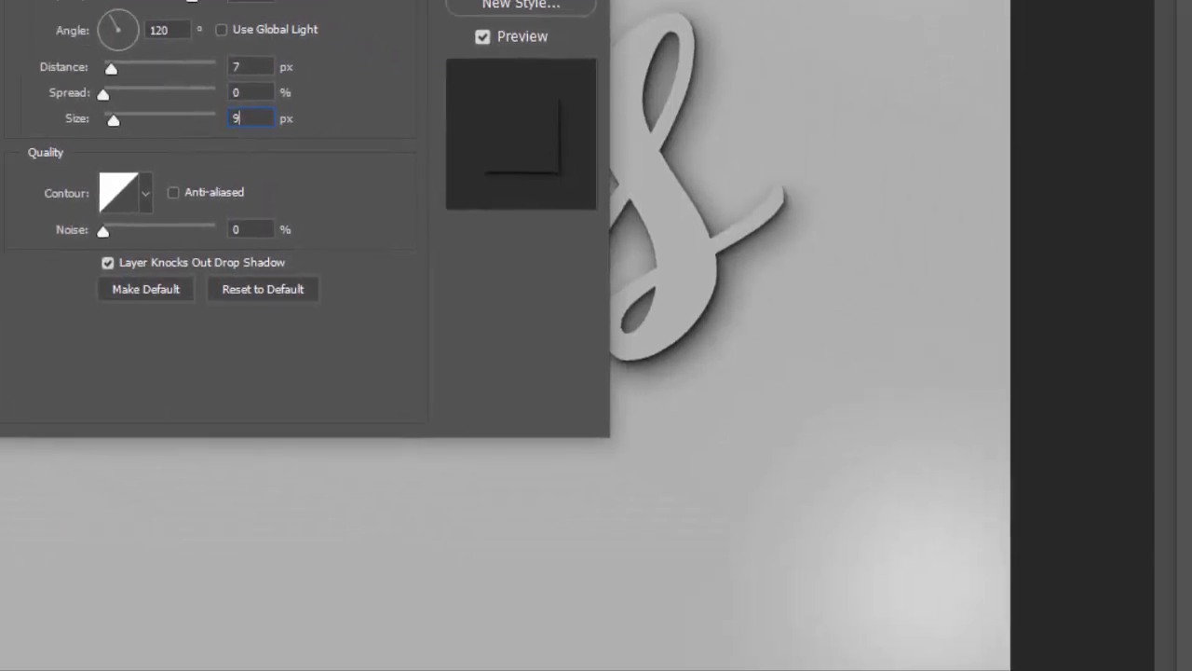
{"action": "key", "text": "Return"}
Group the Coins, Coins copy and Coins copy 2 layers and name the group Shadow
{"action": "left_click", "coordinate": [1169, 323]}
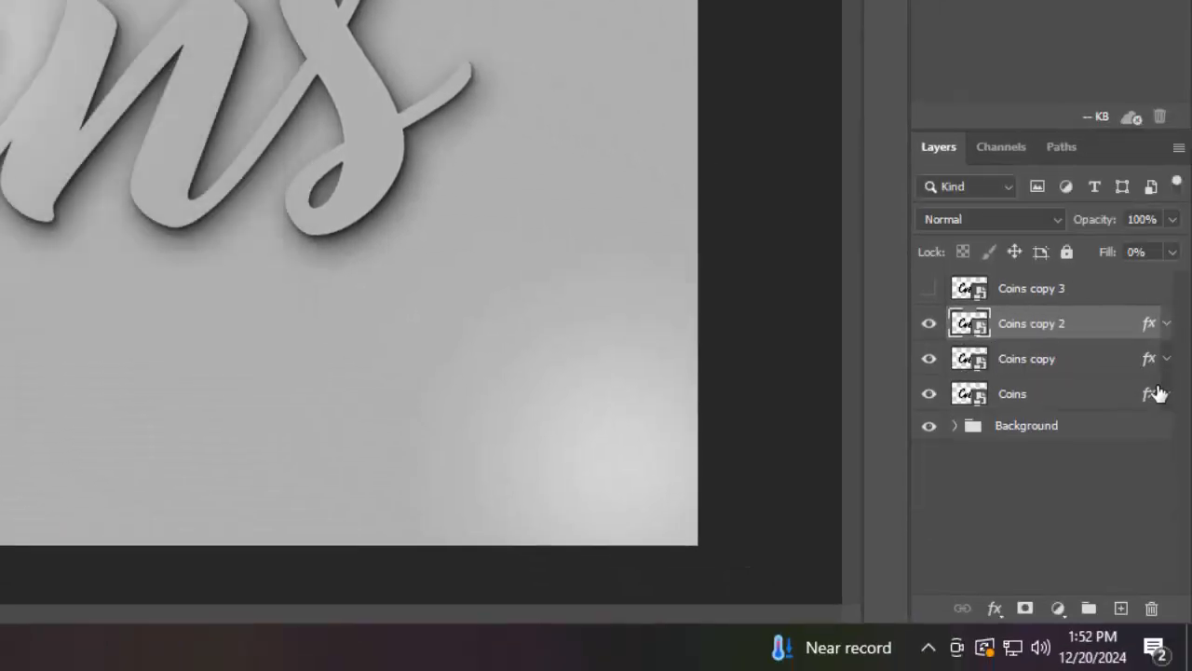
{"action": "left_click", "coordinate": [1106, 400], "text": "shift"}
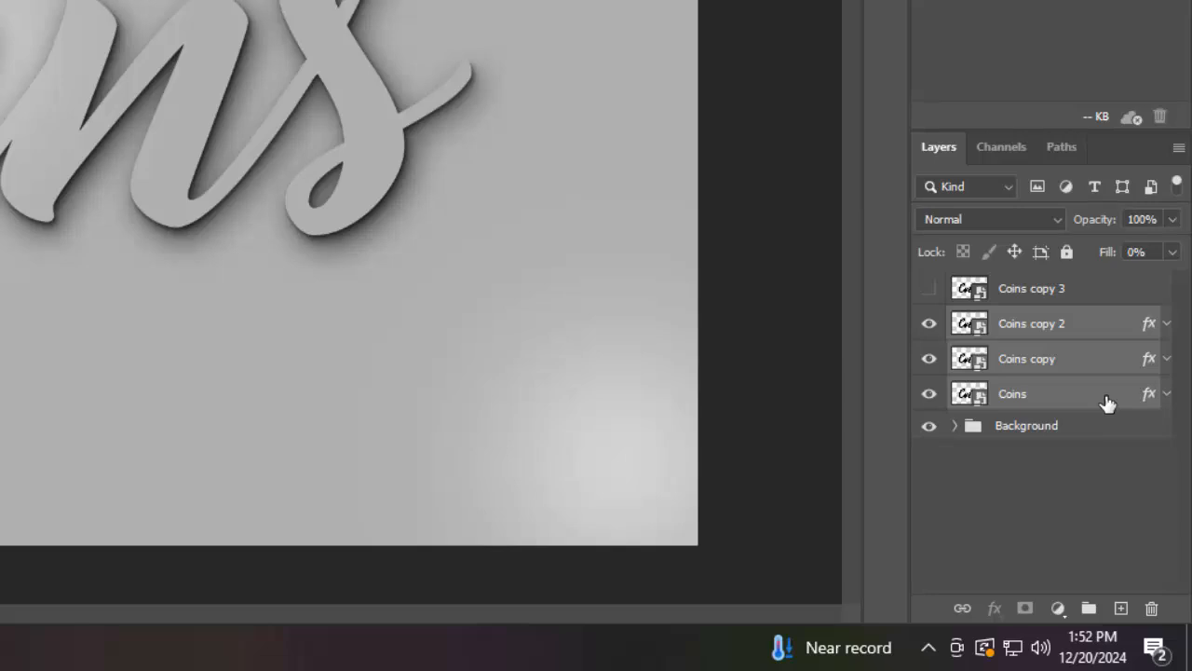
{"action": "key", "text": "ctrl+g"}
{"action": "double_click", "coordinate": [1025, 321]}
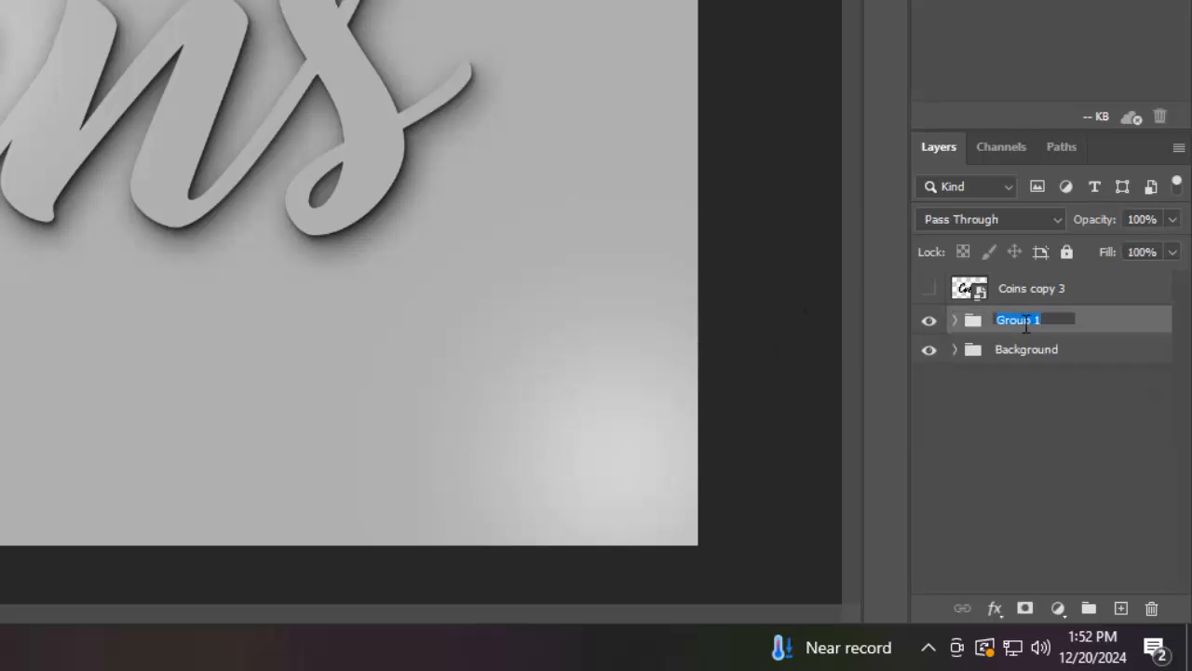
{"action": "type", "text": "Shadow"}
{"action": "key", "text": "Return"}
Rename all three layers inside the Shadow group to Shadow, then collapse the group
{"action": "left_click", "coordinate": [956, 321]}
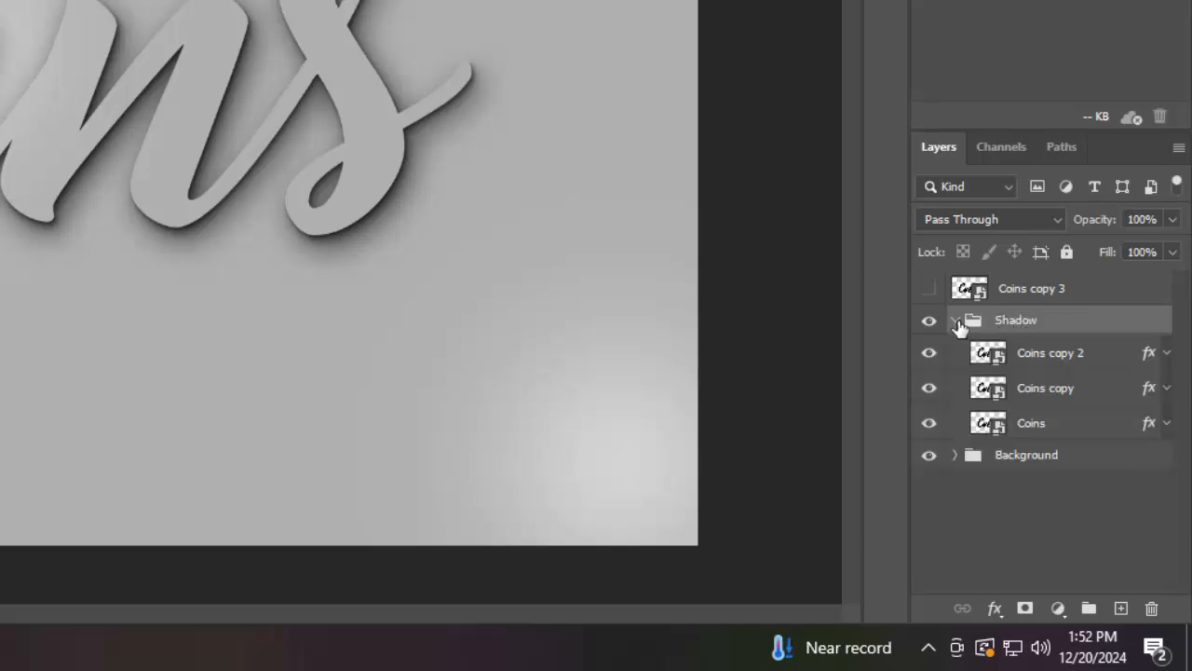
{"action": "left_click", "coordinate": [1071, 432]}
{"action": "double_click", "coordinate": [1034, 424]}
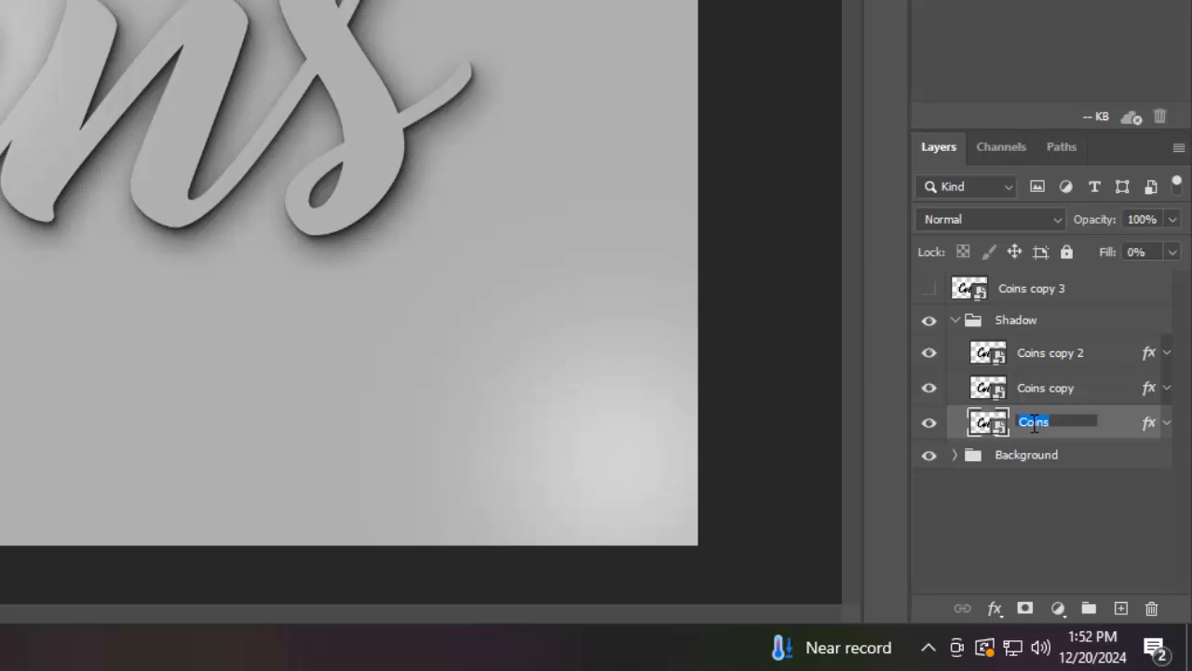
{"action": "type", "text": "Shadow"}
{"action": "key", "text": "ctrl+a"}
{"action": "double_click", "coordinate": [1055, 388]}
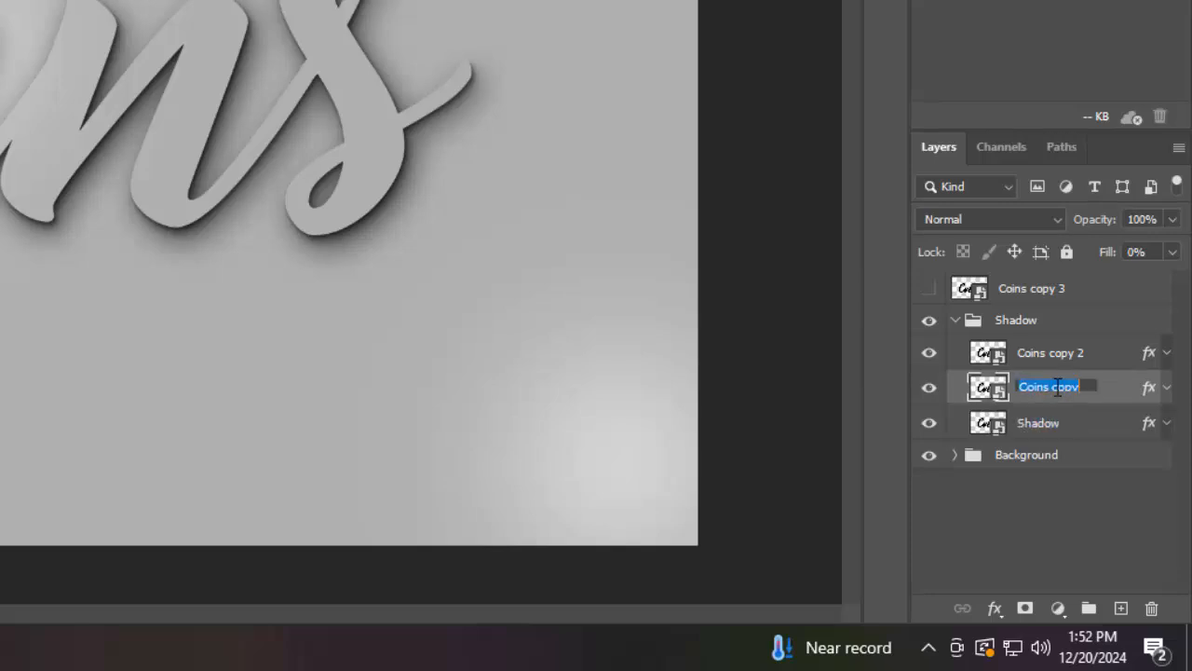
{"action": "type", "text": "Shadow"}
{"action": "left_click", "coordinate": [1055, 356]}
{"action": "double_click", "coordinate": [1055, 354]}
{"action": "type", "text": "Shadow"}
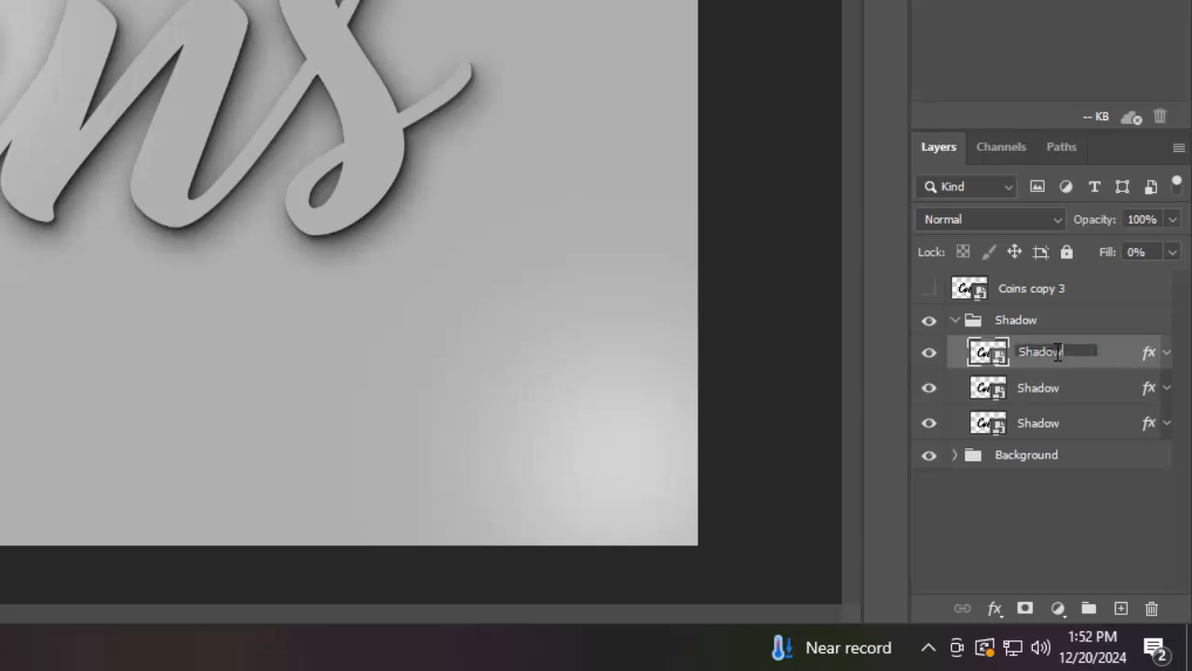
{"action": "key", "text": "Return"}
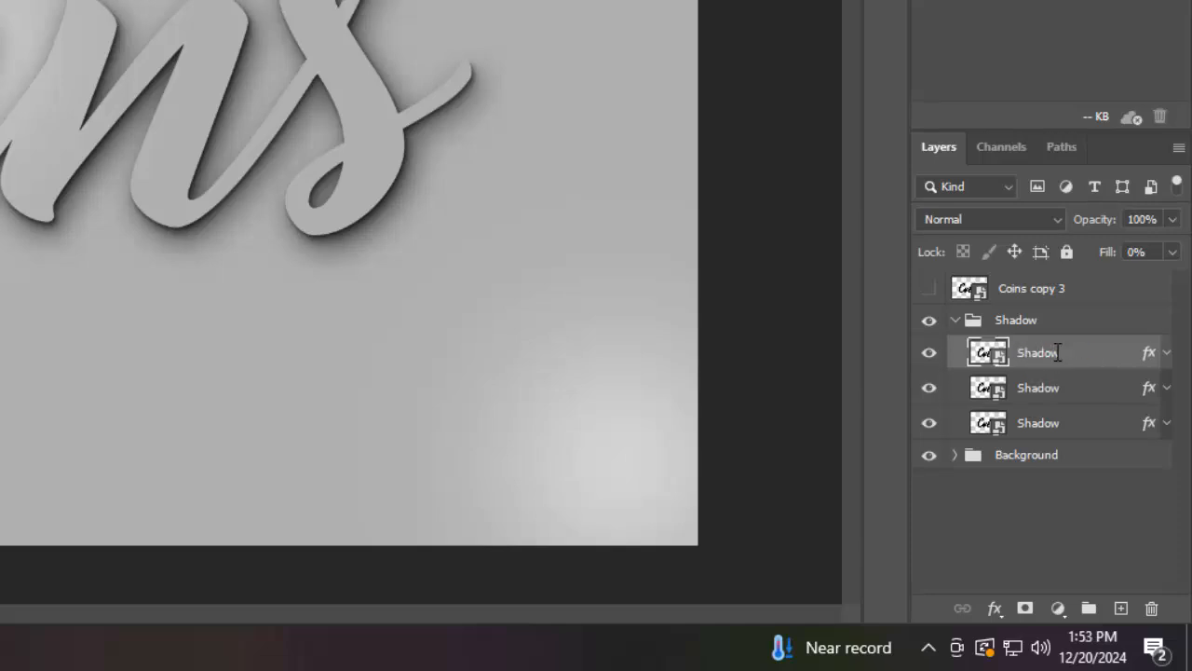
{"action": "left_click", "coordinate": [954, 320]}
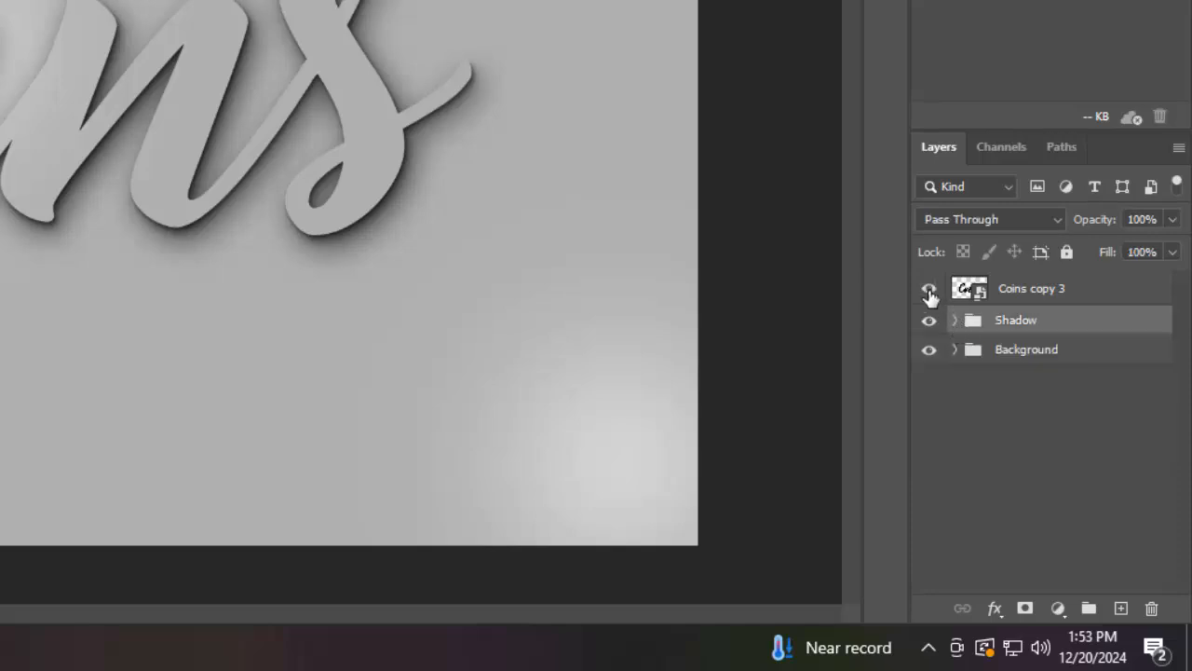
Show the Coins copy 3 layer and rename it Border
{"action": "left_click", "coordinate": [929, 288]}
{"action": "double_click", "coordinate": [1045, 289]}
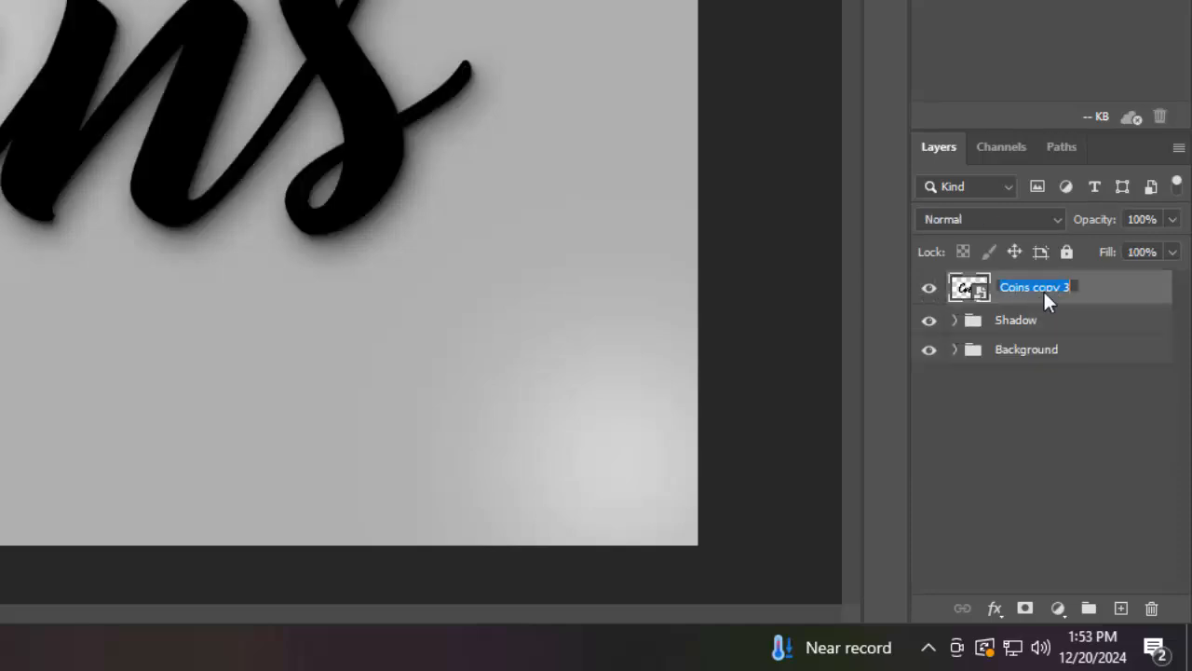
{"action": "type", "text": "Border"}
{"action": "key", "text": "Return"}
Set the Border layer's fill opacity to 0% in its blending options
{"action": "left_click", "coordinate": [994, 609]}
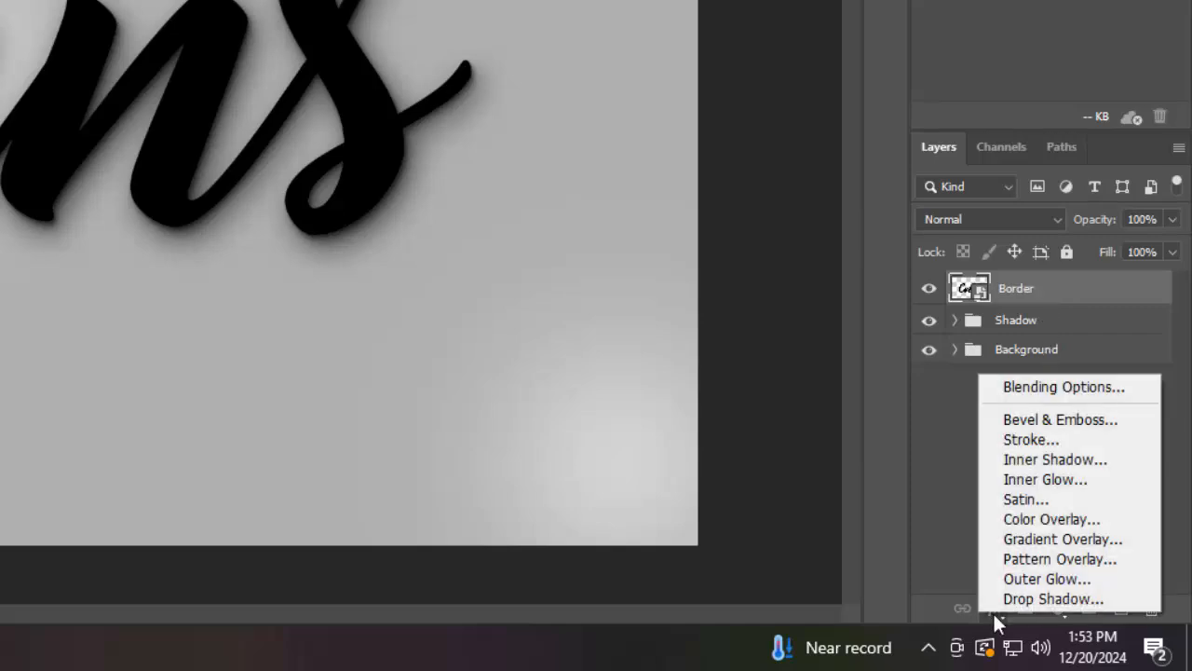
{"action": "left_click", "coordinate": [1024, 391]}
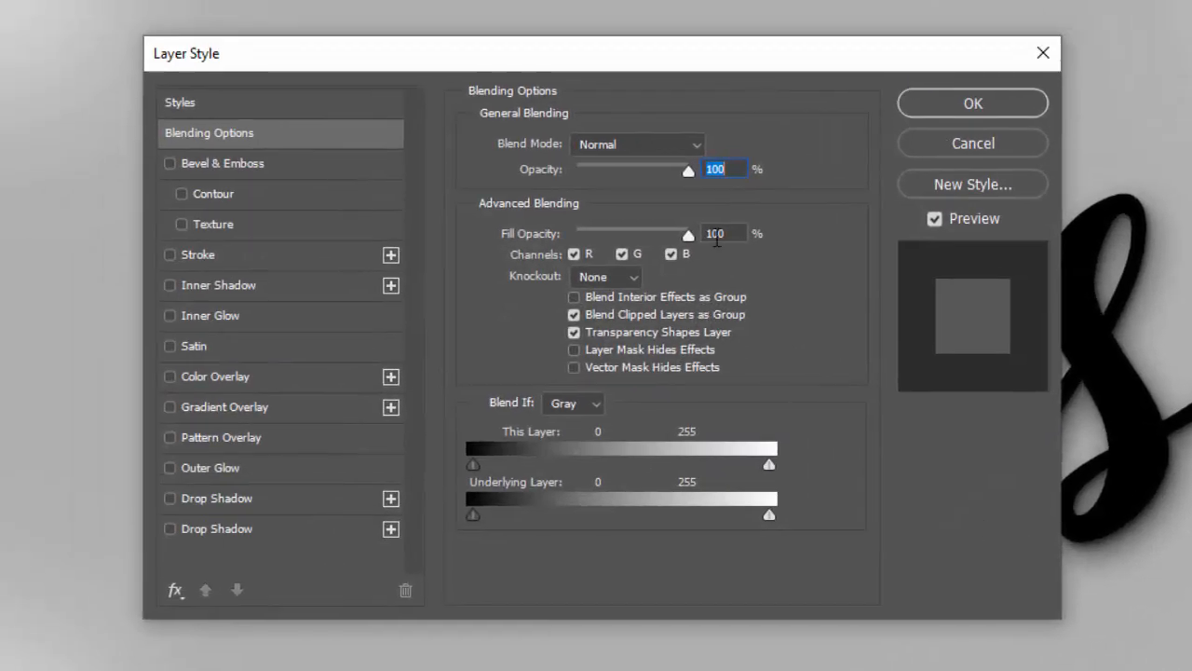
{"action": "left_click", "coordinate": [719, 233]}
{"action": "type", "text": "0"}
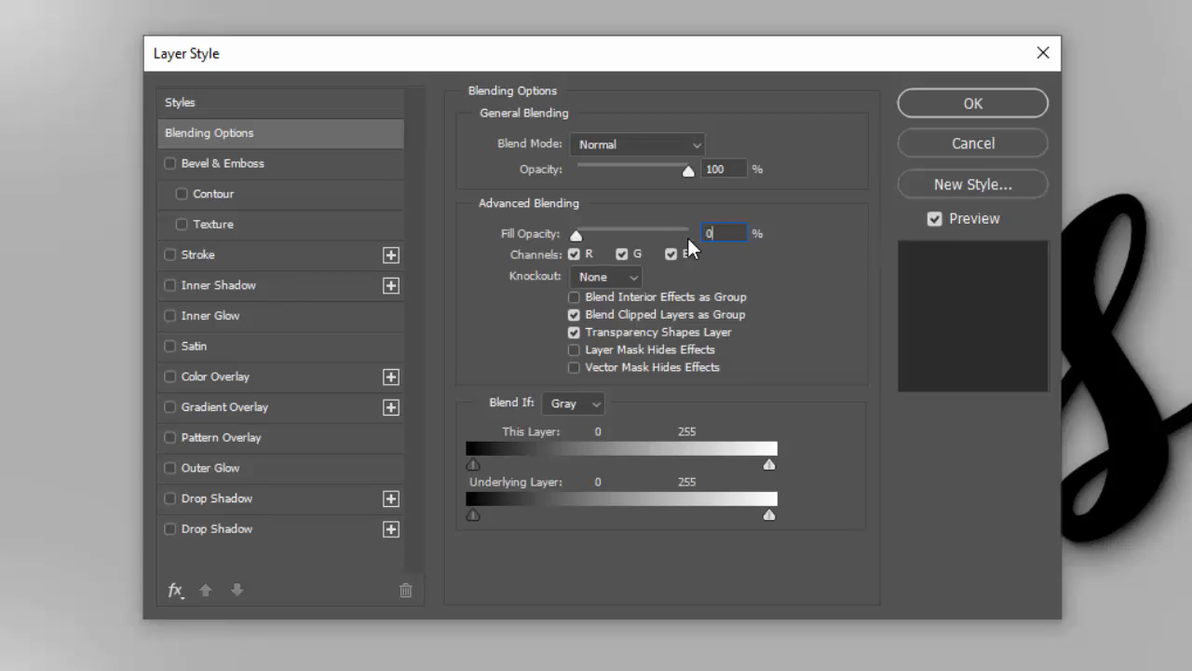
Add Bevel & Emboss with Stroke Emboss style, 317% depth, direction Up and 32 px size
{"action": "left_click", "coordinate": [263, 166]}
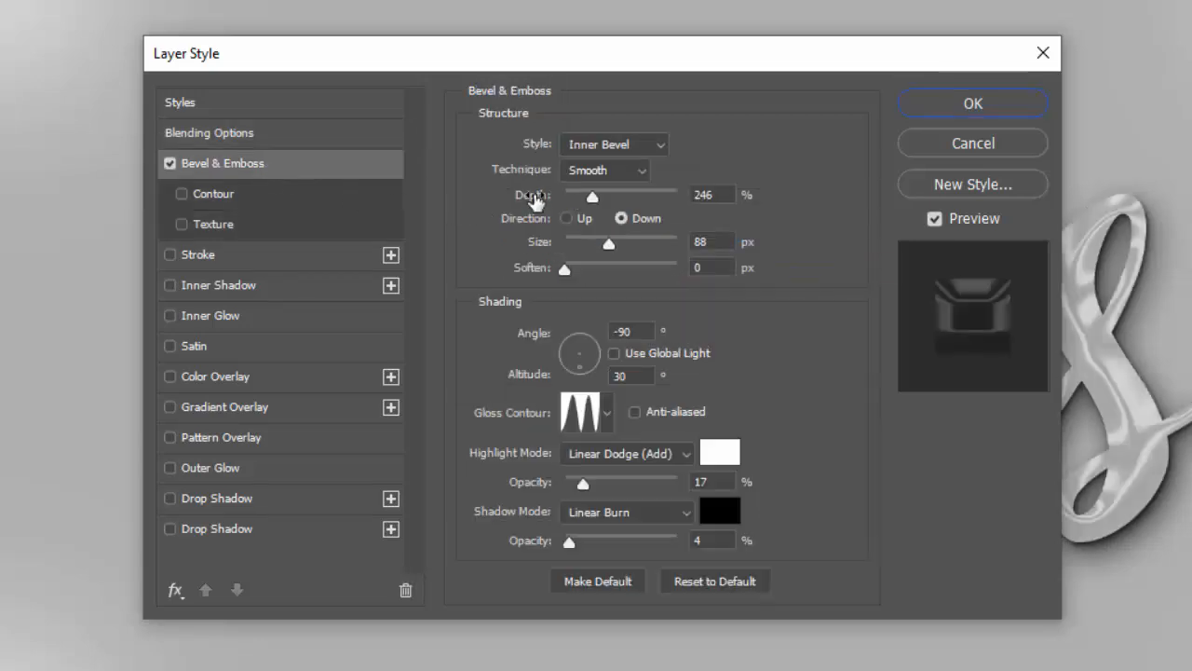
{"action": "left_click", "coordinate": [585, 151]}
{"action": "left_click", "coordinate": [591, 233]}
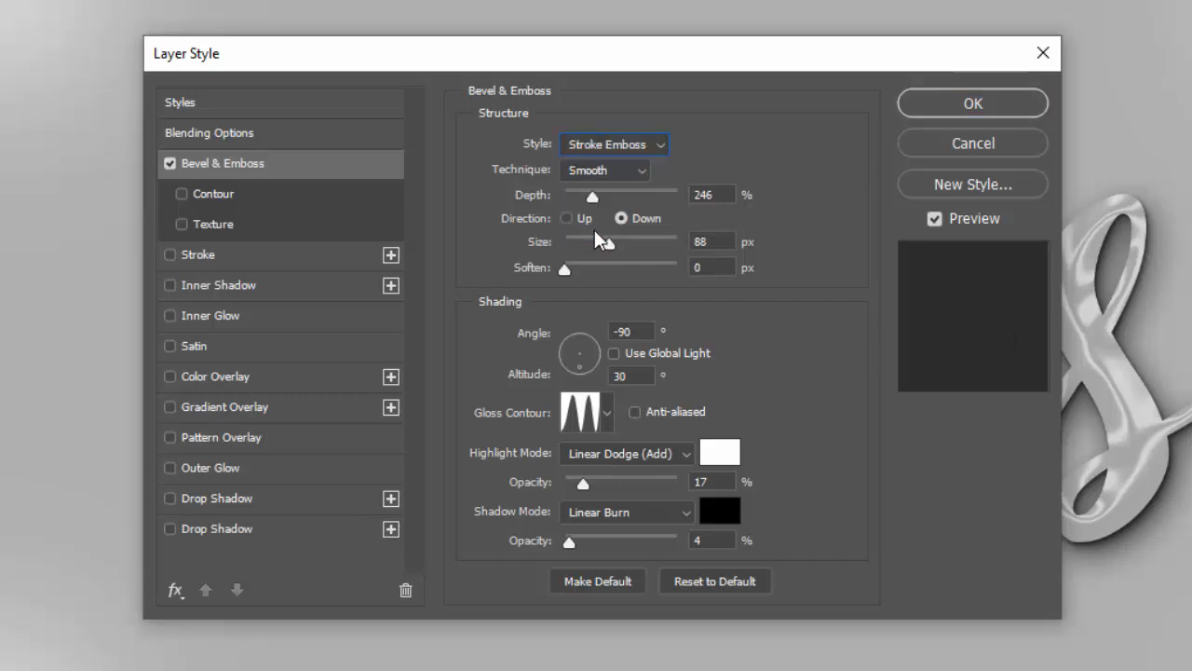
{"action": "left_click_drag", "start_coordinate": [721, 193], "coordinate": [686, 194]}
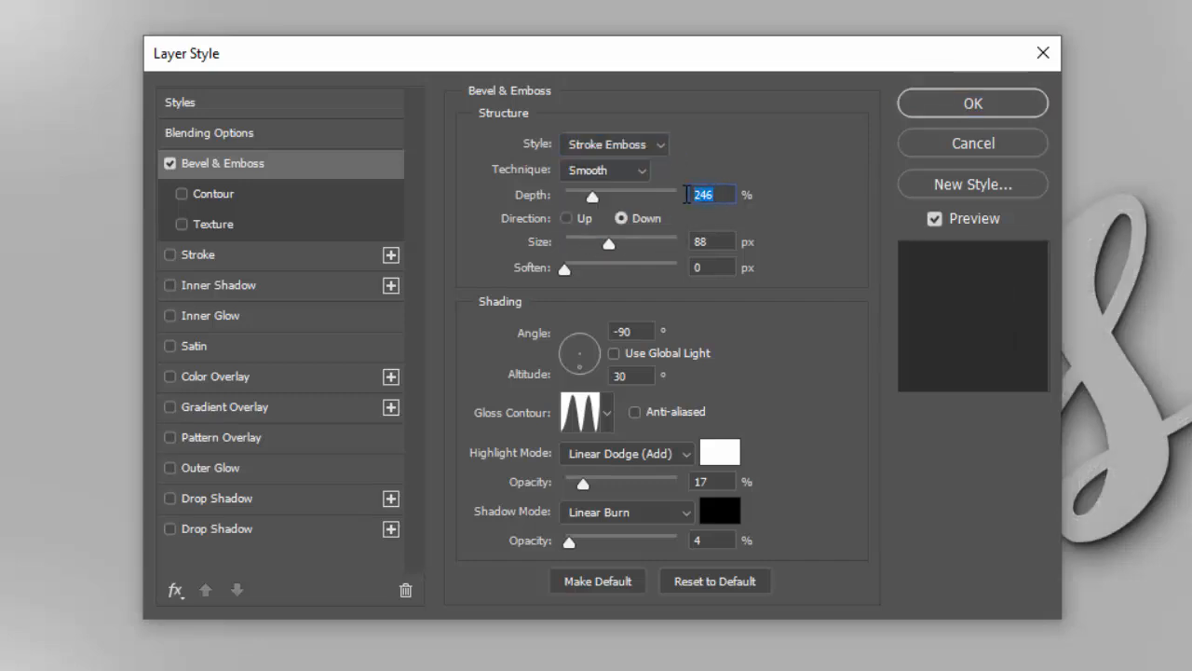
{"action": "type", "text": "317"}
{"action": "left_click", "coordinate": [566, 218]}
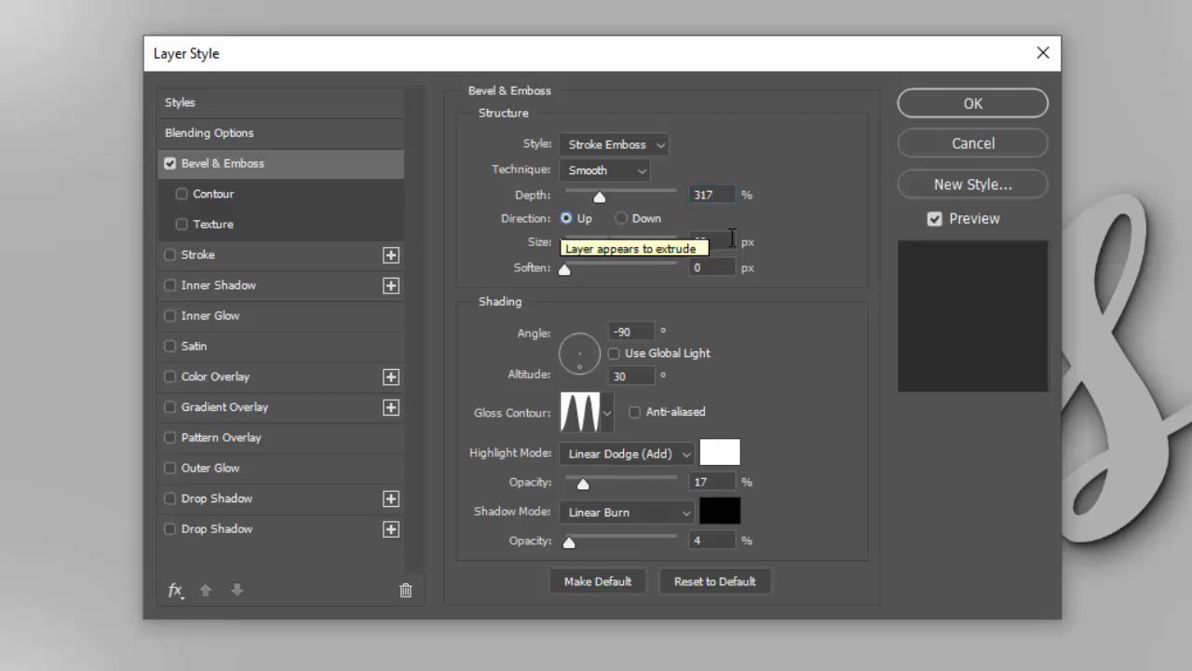
{"action": "left_click_drag", "start_coordinate": [729, 241], "coordinate": [658, 243]}
{"action": "type", "text": "32"}
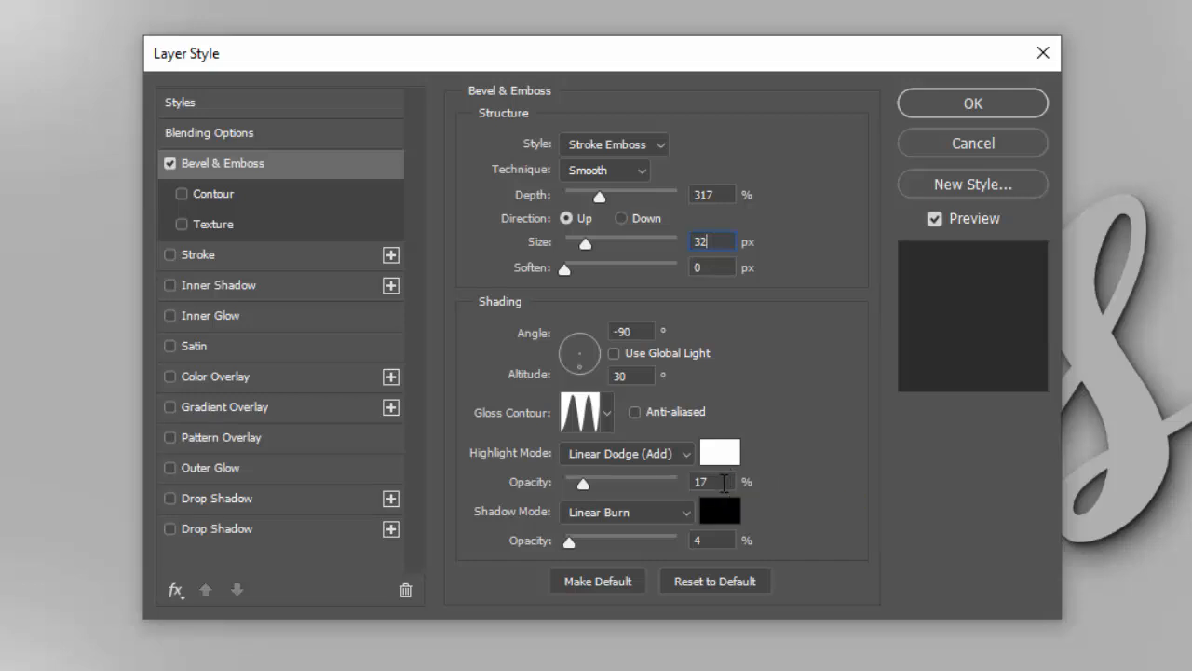
Set the bevel's highlight opacity to 100% and its shadow opacity to 21%
{"action": "left_click_drag", "start_coordinate": [723, 482], "coordinate": [668, 481]}
{"action": "type", "text": "100"}
{"action": "left_click", "coordinate": [720, 528]}
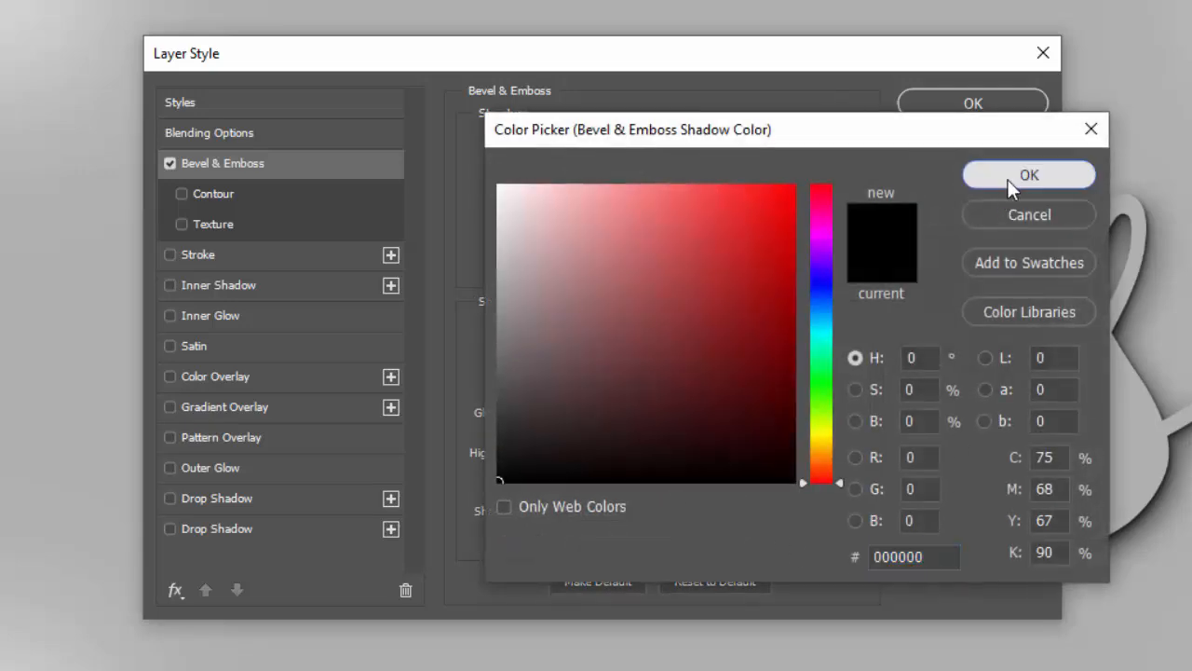
{"action": "left_click", "coordinate": [1007, 180]}
{"action": "left_click_drag", "start_coordinate": [716, 540], "coordinate": [670, 543]}
{"action": "type", "text": "2"}
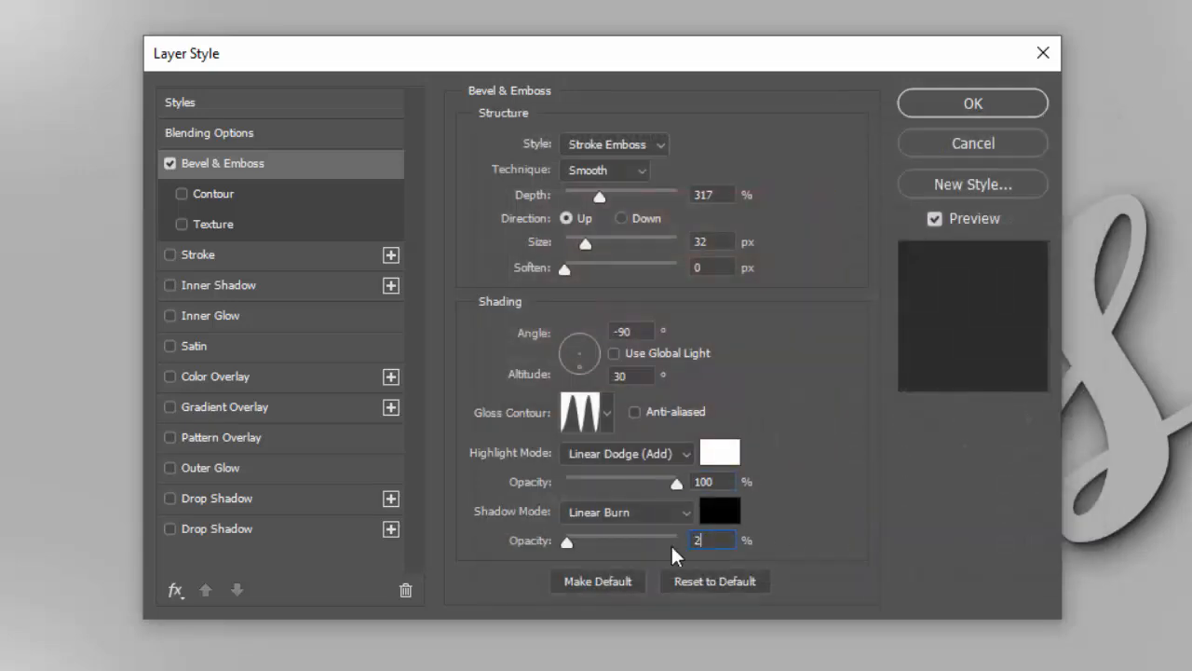
{"action": "type", "text": "1"}
Enable the bevel's Contour and set it to the Linear preset
{"action": "left_click", "coordinate": [255, 194]}
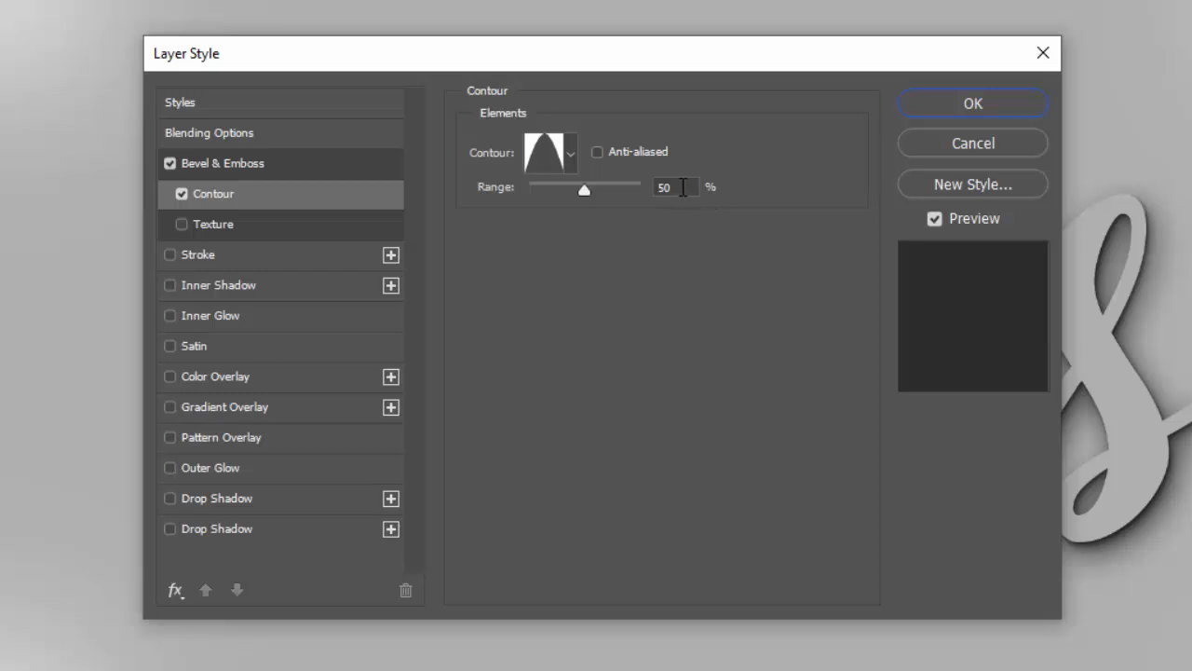
{"action": "left_click", "coordinate": [549, 152]}
{"action": "left_click", "coordinate": [750, 55]}
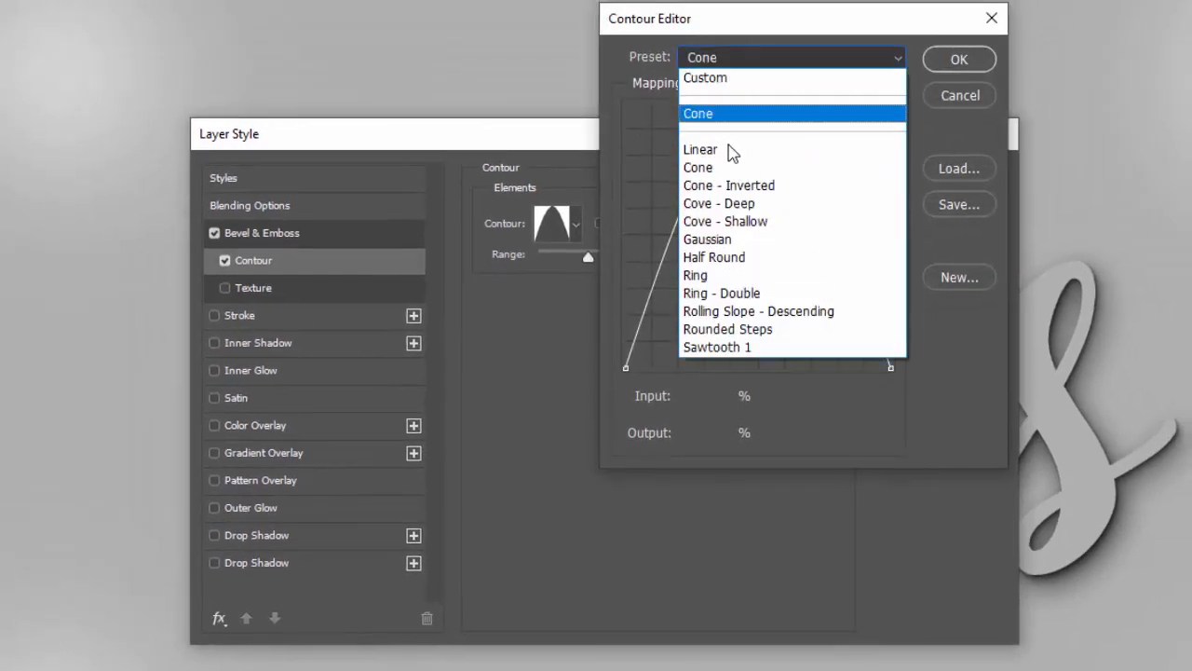
{"action": "left_click", "coordinate": [700, 149]}
{"action": "left_click", "coordinate": [958, 59]}
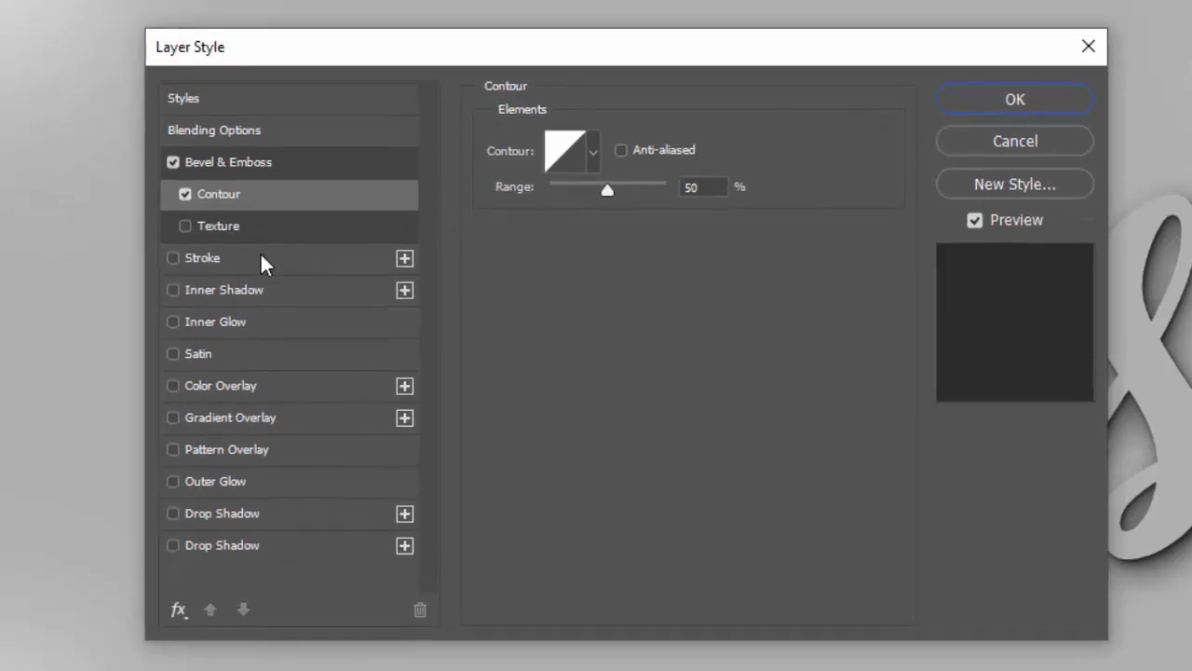
Add a 10 px stroke to the Border layer and apply the layer style
{"action": "left_click", "coordinate": [266, 274]}
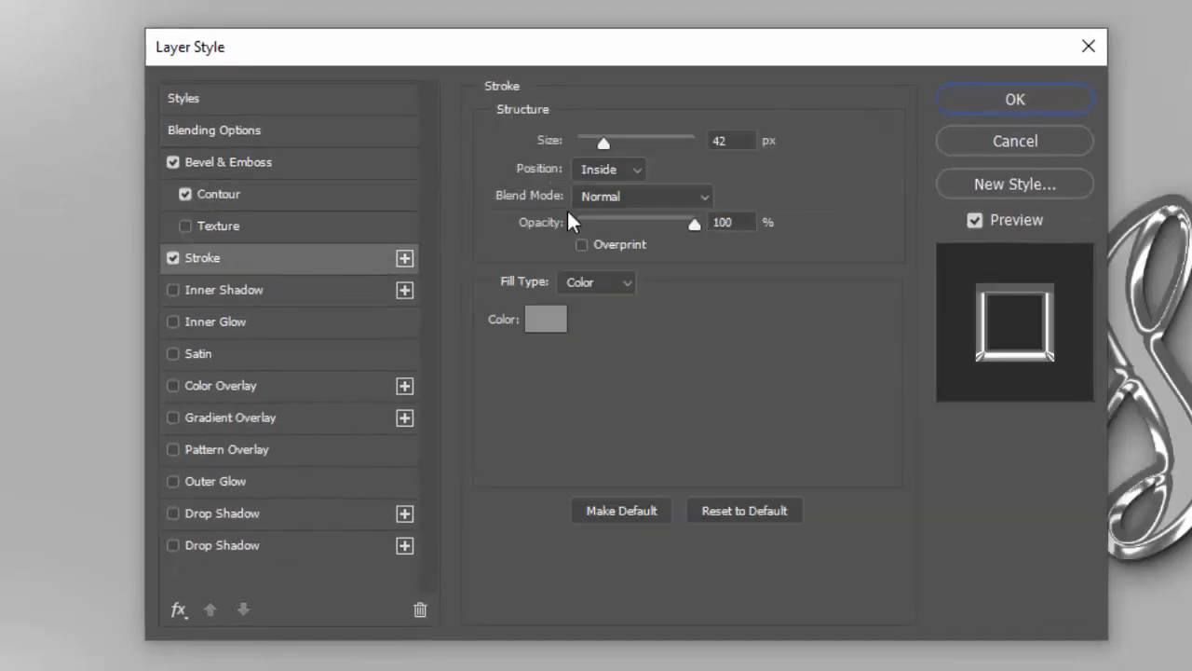
{"action": "left_click", "coordinate": [735, 140]}
{"action": "type", "text": "10"}
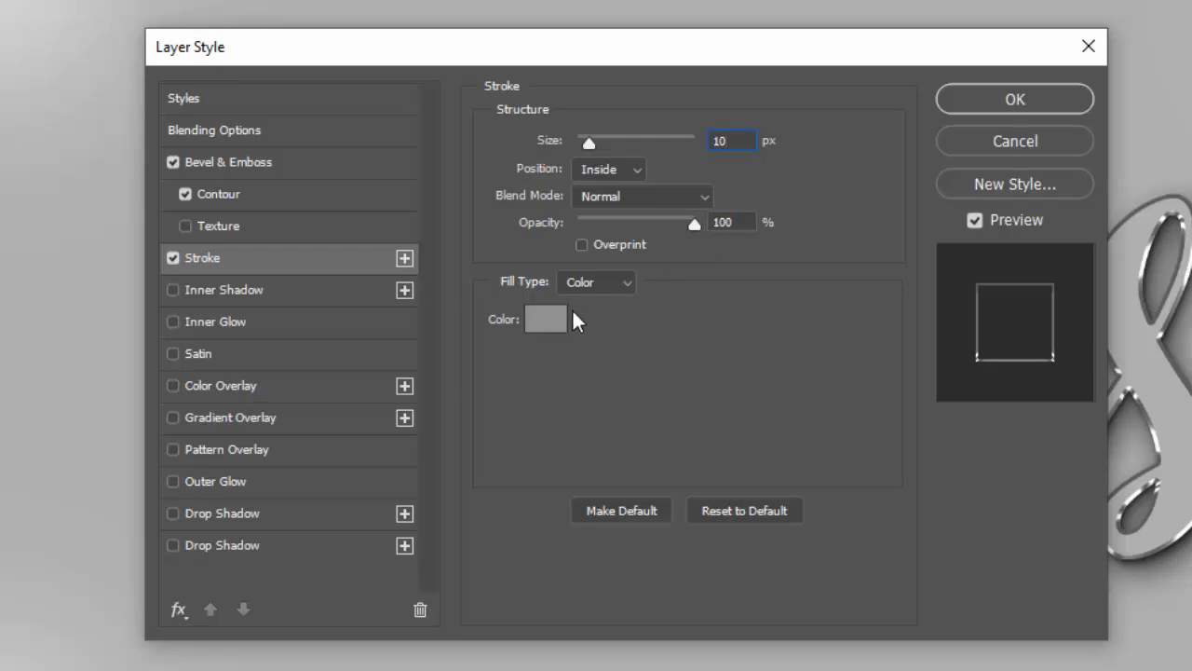
{"action": "left_click", "coordinate": [540, 320]}
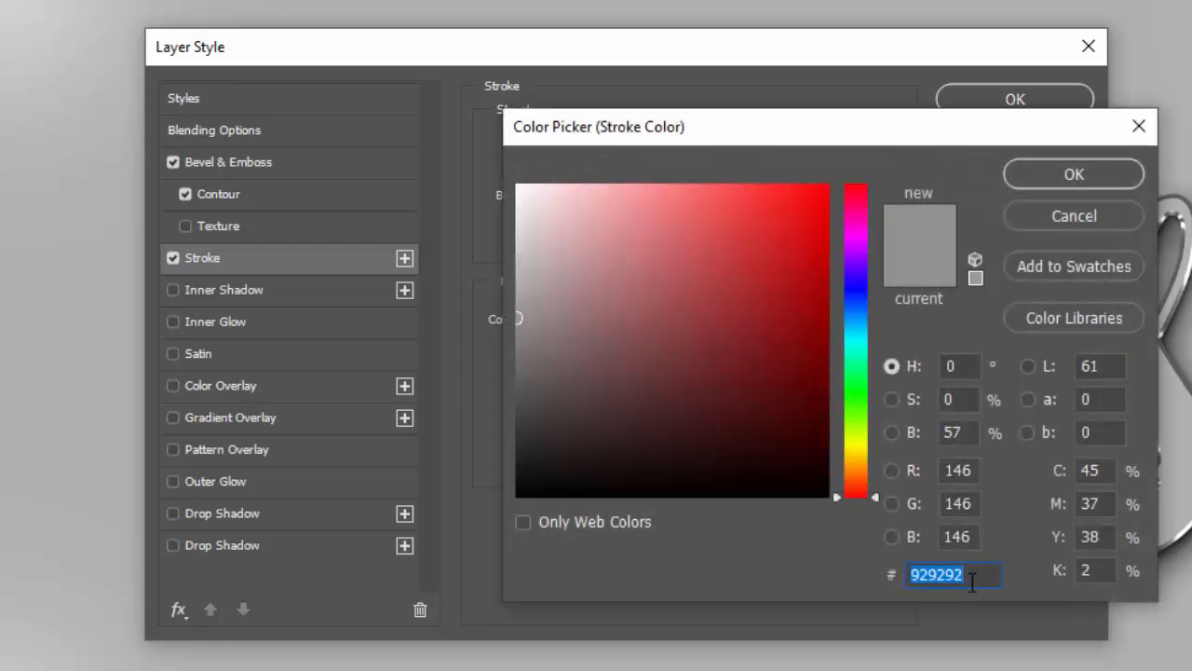
{"action": "left_click", "coordinate": [1045, 172]}
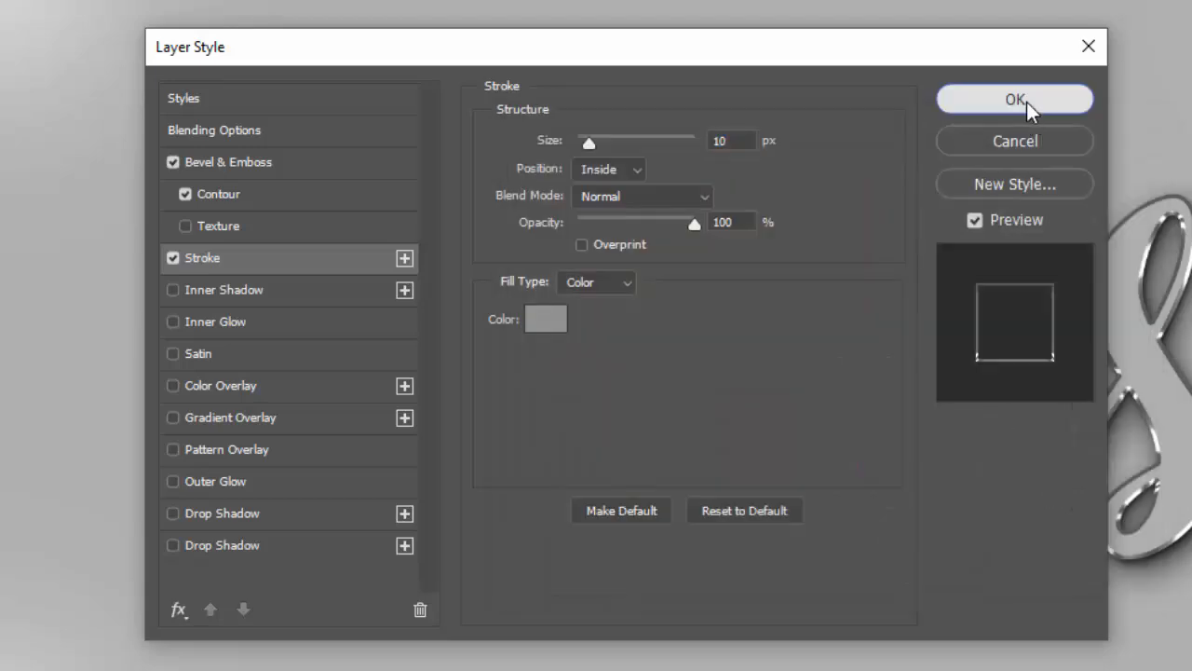
{"action": "left_click", "coordinate": [1026, 101]}
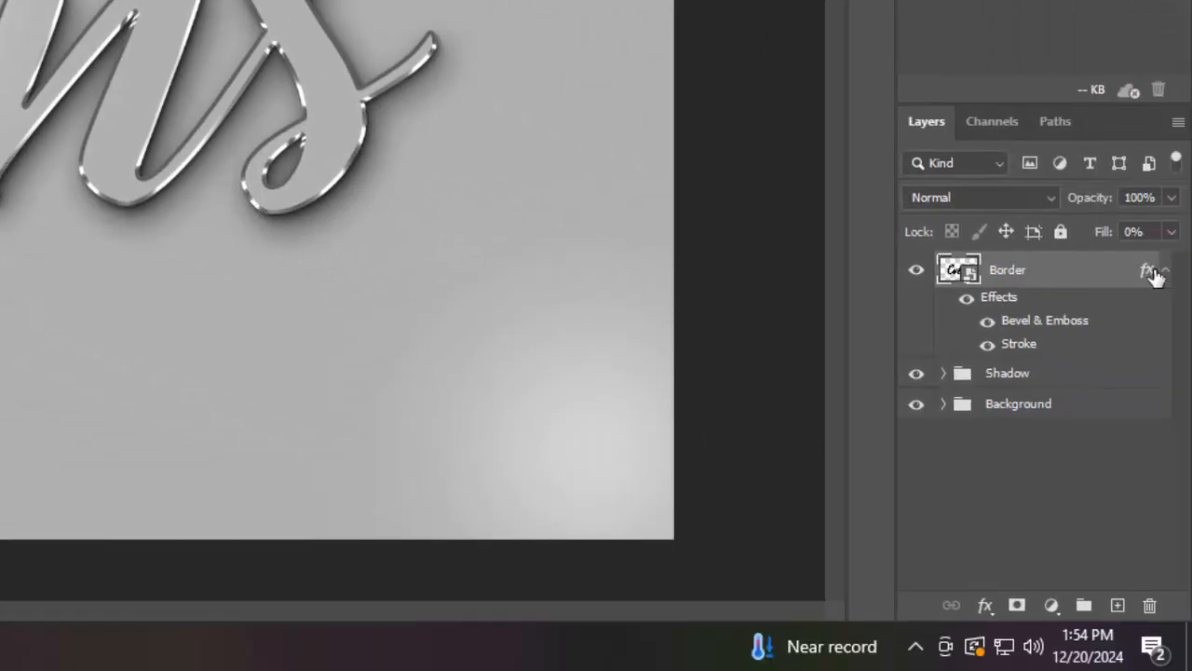
Duplicate the Border layer about 31 times, nudging each new copy one pixel up and one pixel left
{"action": "left_click", "coordinate": [1163, 270]}
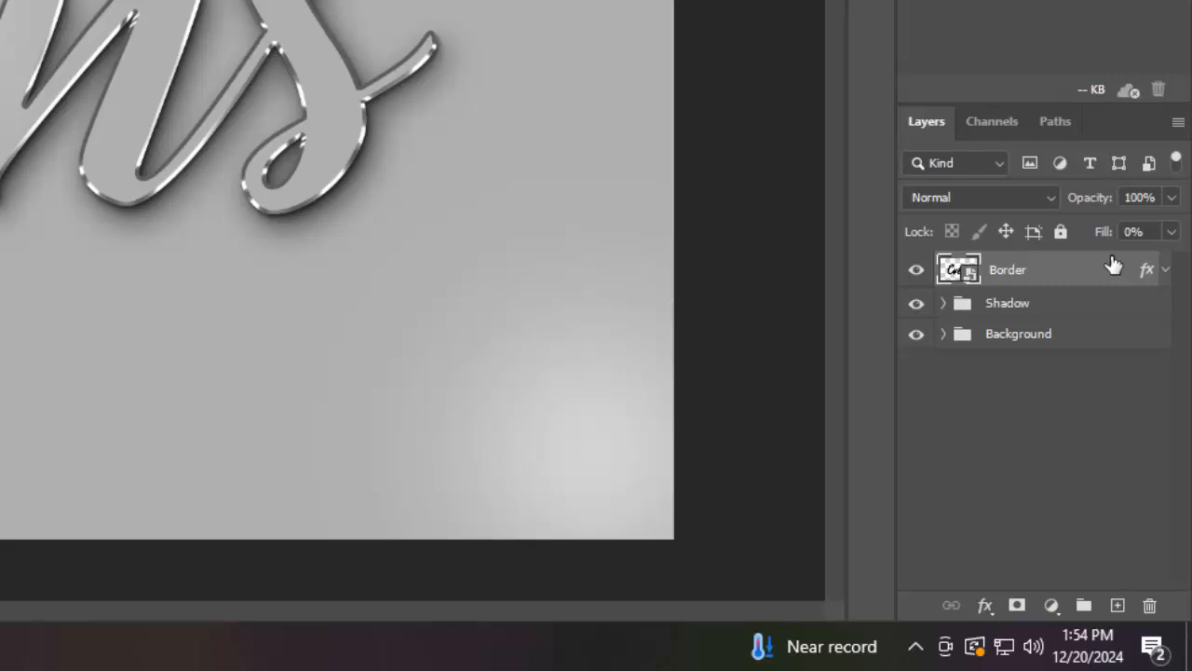
{"action": "key", "text": "ctrl+j"}
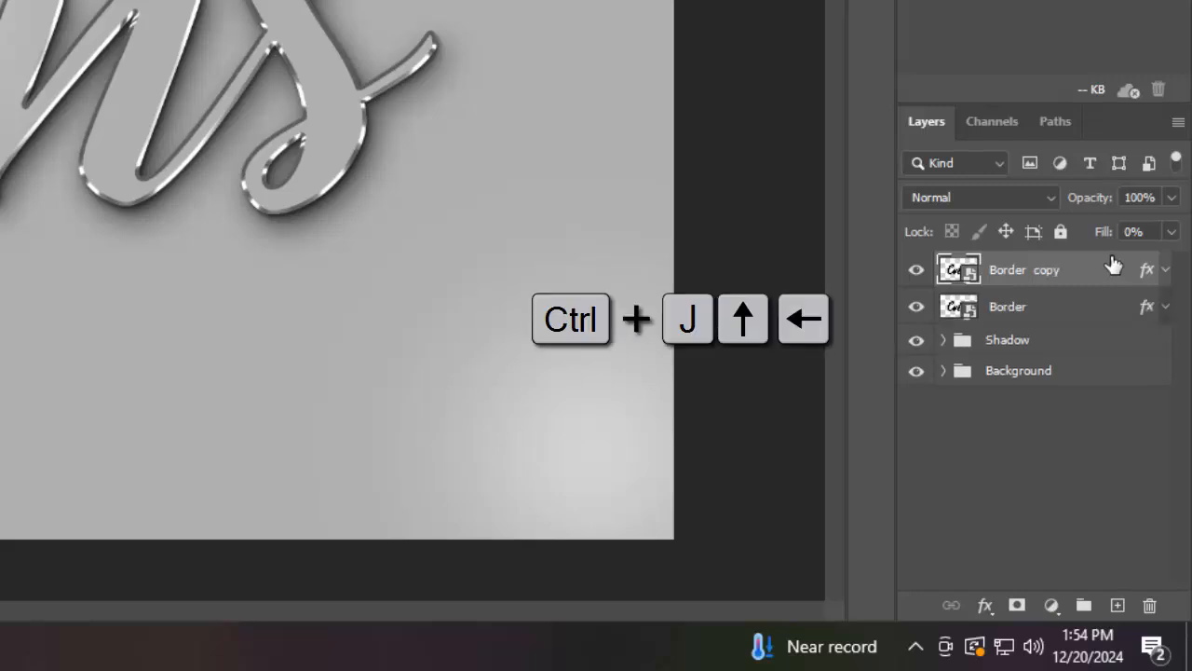
{"action": "key", "text": "Up"}
{"action": "key", "text": "Left"}
{"action": "key", "text": "ctrl+j"}
{"action": "key", "text": "Up"}
{"action": "key", "text": "Left"}
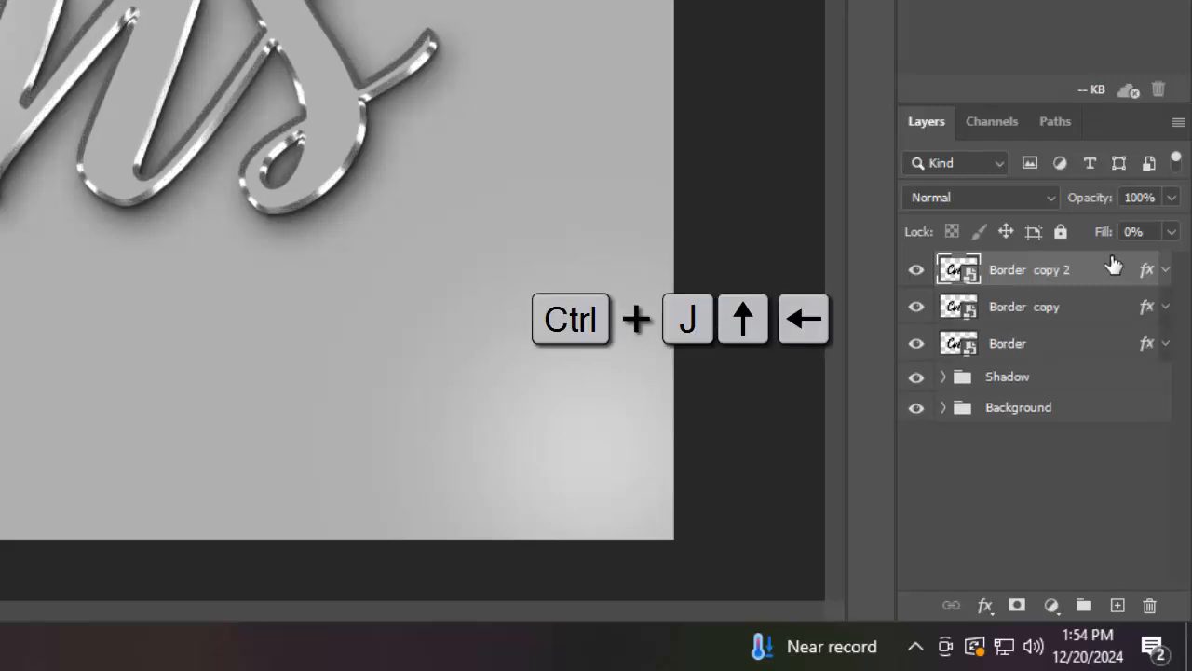
{"action": "key", "text": "ctrl+j"}
{"action": "key", "text": "Up"}
{"action": "key", "text": "Left"}
{"action": "key", "text": "ctrl+j"}
{"action": "key", "text": "Up"}
{"action": "key", "text": "Left"}
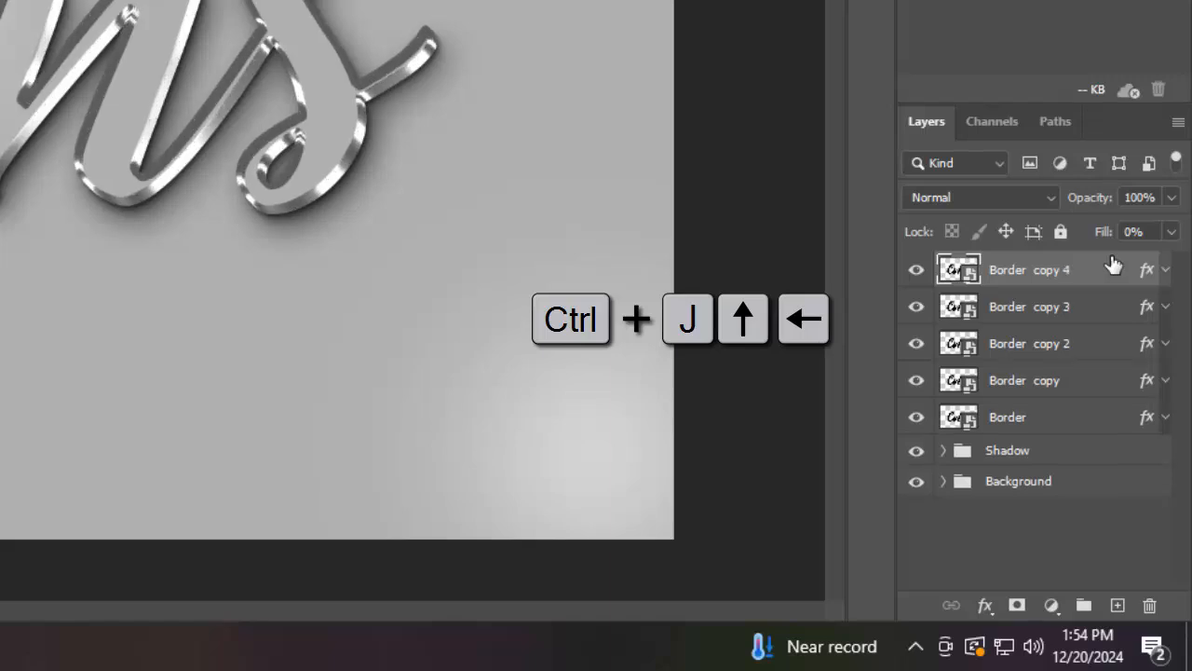
{"action": "key", "text": "ctrl+j"}
{"action": "key", "text": "Up"}
{"action": "key", "text": "Left"}
{"action": "key", "text": "ctrl+j"}
{"action": "key", "text": "Up"}
{"action": "key", "text": "Left"}
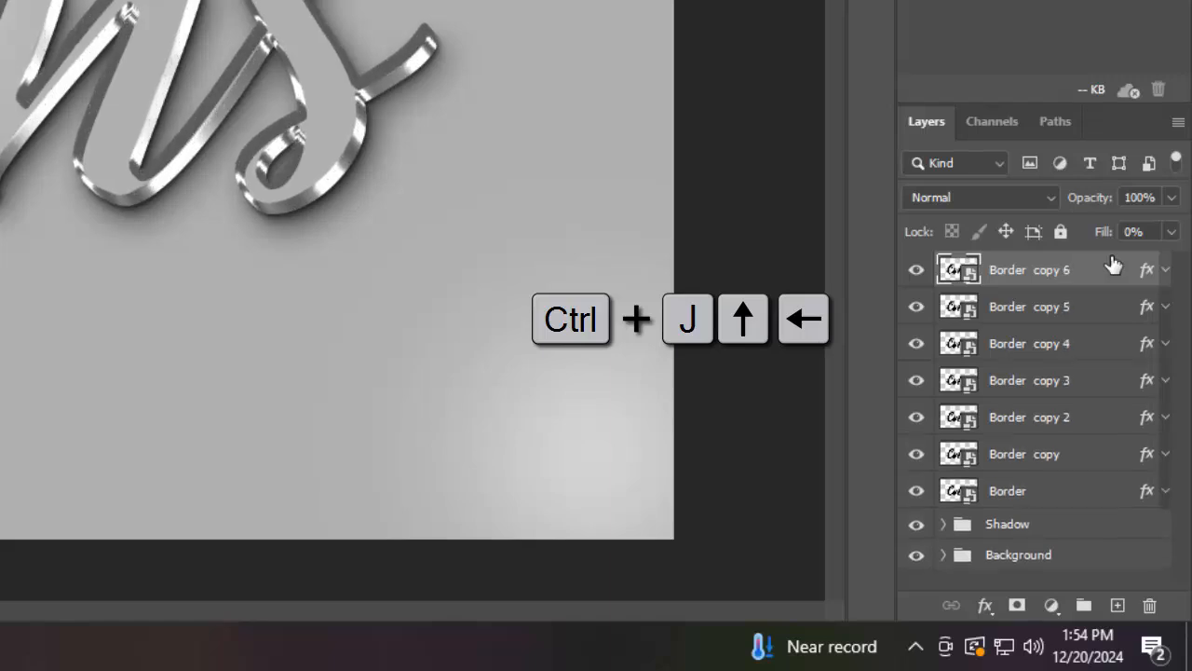
{"action": "key", "text": "ctrl+j"}
{"action": "key", "text": "Up"}
{"action": "key", "text": "Left"}
{"action": "key", "text": "ctrl+j"}
{"action": "key", "text": "Up"}
{"action": "key", "text": "Left"}
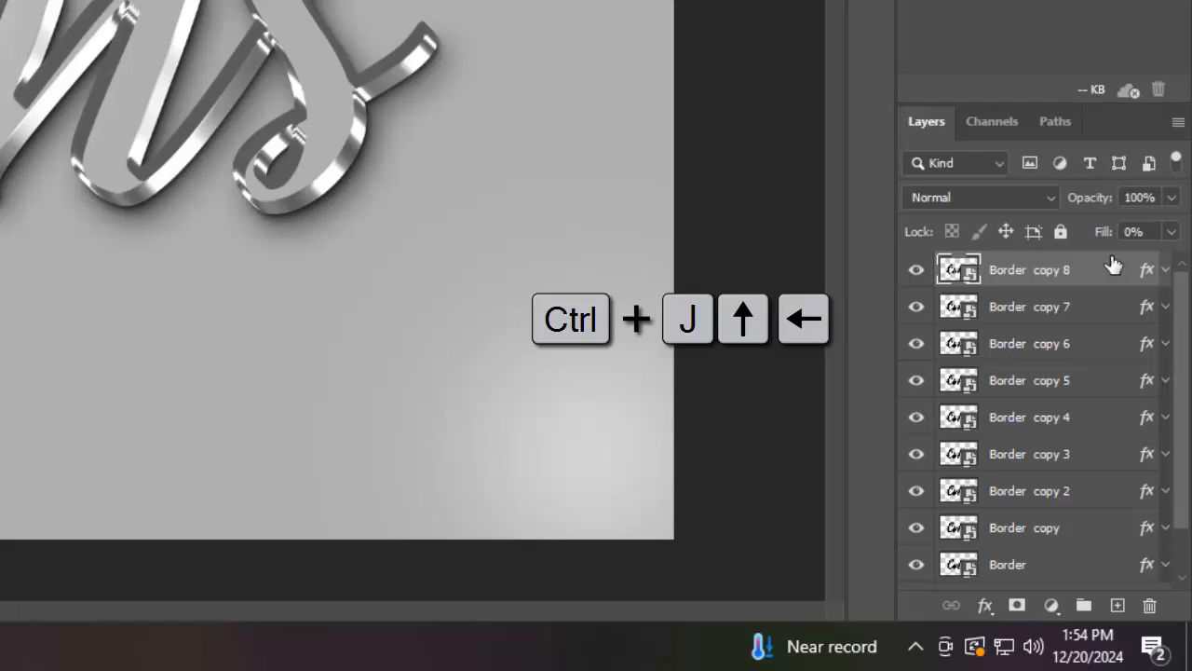
{"action": "key", "text": "ctrl+j"}
{"action": "key", "text": "Up"}
{"action": "key", "text": "Left"}
{"action": "key", "text": "ctrl+j"}
{"action": "key", "text": "Up"}
{"action": "key", "text": "Left"}
{"action": "key", "text": "ctrl+j"}
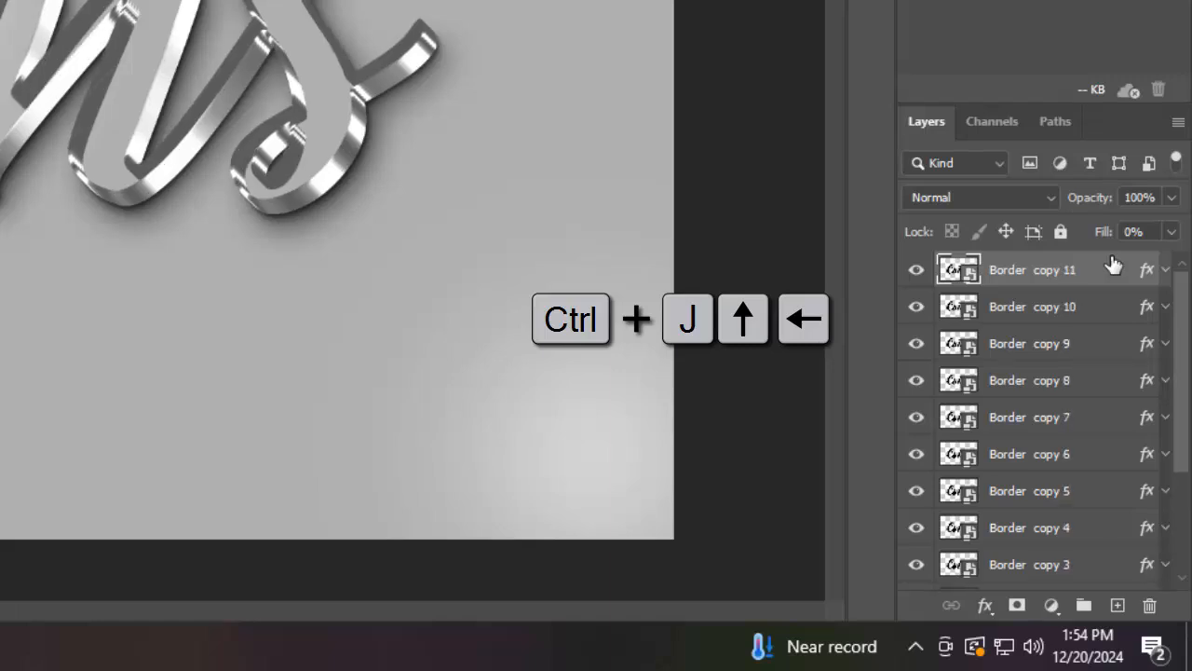
{"action": "key", "text": "Up"}
{"action": "key", "text": "Left"}
{"action": "key", "text": "ctrl+j"}
{"action": "key", "text": "Up"}
{"action": "key", "text": "Left"}
{"action": "key", "text": "ctrl+j"}
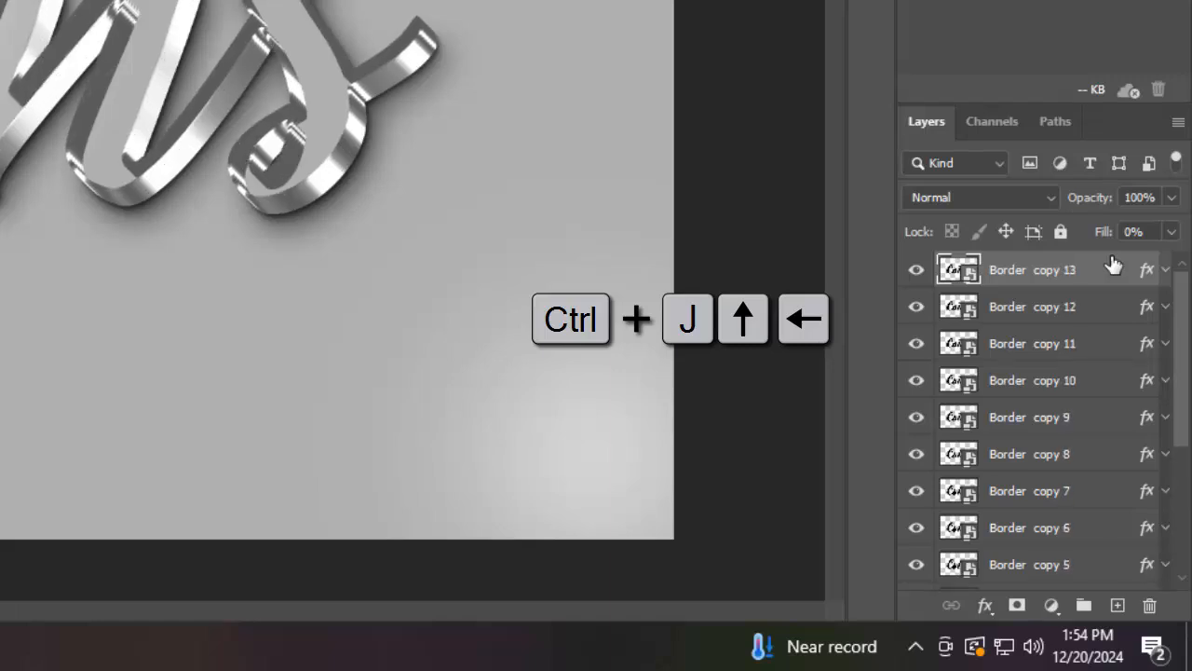
{"action": "key", "text": "Up"}
{"action": "key", "text": "Left"}
{"action": "key", "text": "ctrl+j"}
{"action": "key", "text": "Up"}
{"action": "key", "text": "Left"}
{"action": "key", "text": "ctrl+j"}
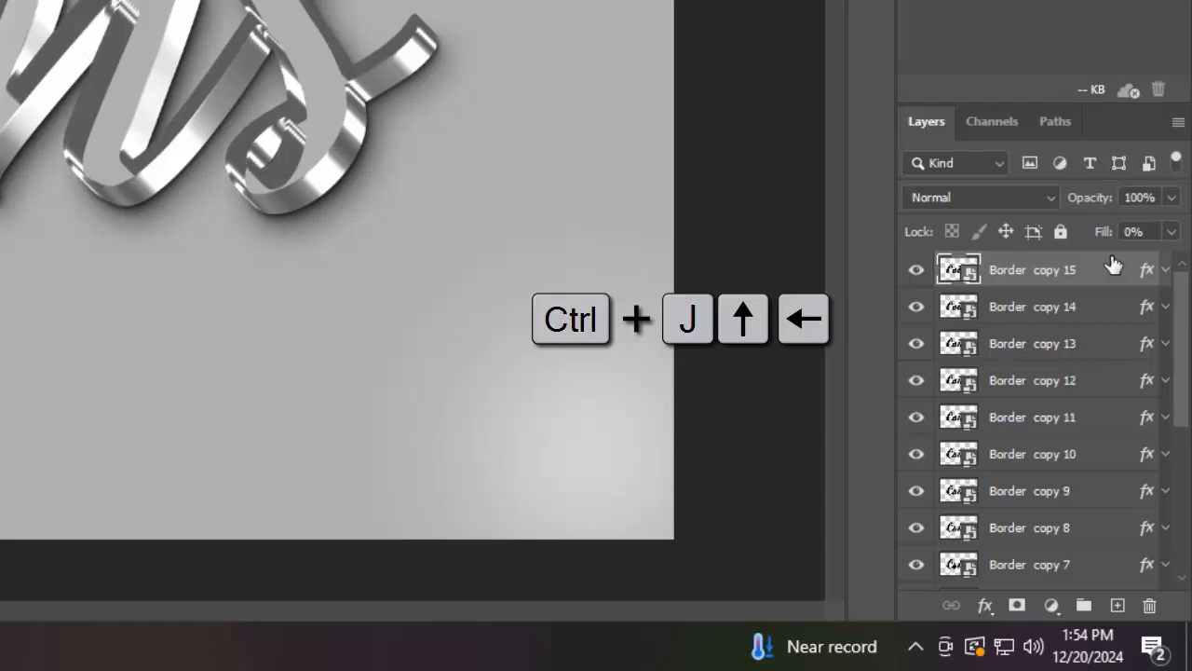
{"action": "key", "text": "Up"}
{"action": "key", "text": "Left"}
{"action": "key", "text": "ctrl+j"}
{"action": "key", "text": "Up"}
{"action": "key", "text": "Left"}
{"action": "key", "text": "ctrl+j"}
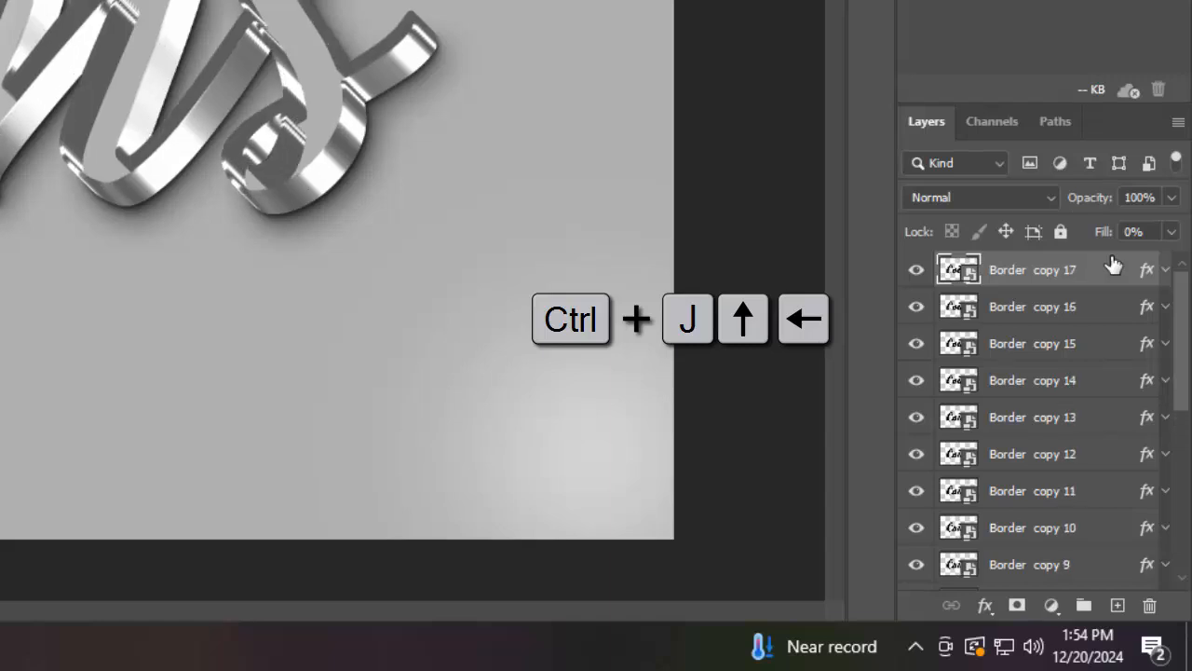
{"action": "key", "text": "Up"}
{"action": "key", "text": "Left"}
{"action": "key", "text": "ctrl+j"}
{"action": "key", "text": "Up"}
{"action": "key", "text": "Left"}
{"action": "key", "text": "ctrl+j"}
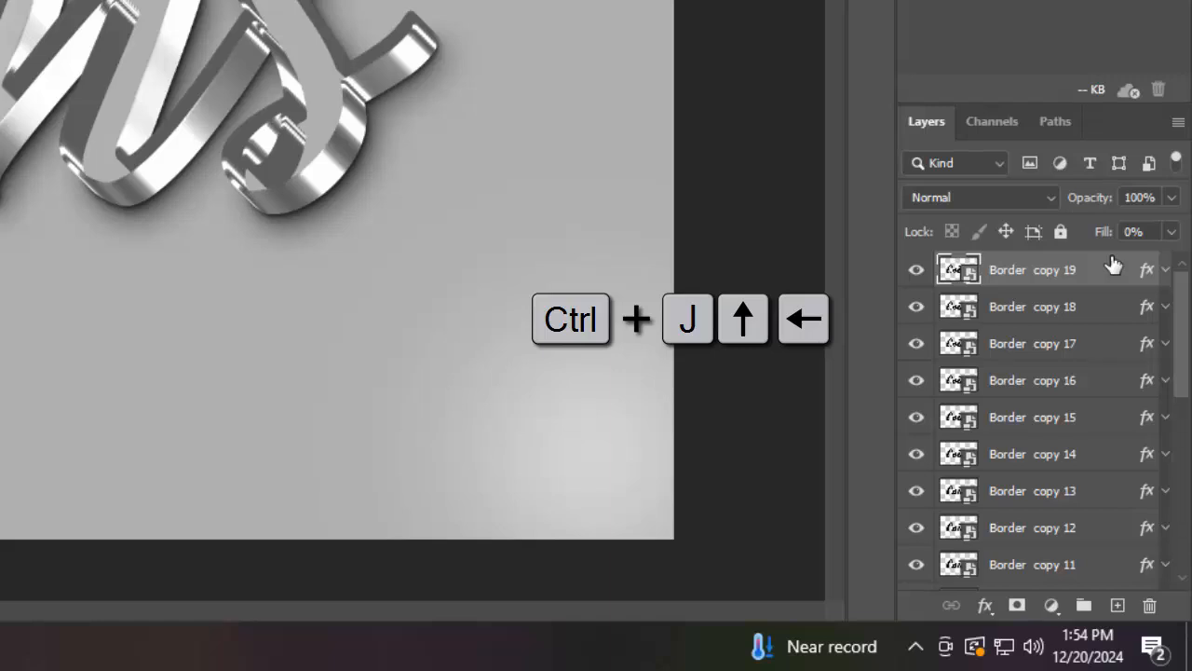
{"action": "key", "text": "Up"}
{"action": "key", "text": "Left"}
{"action": "key", "text": "ctrl+j"}
{"action": "key", "text": "Up"}
{"action": "key", "text": "Left"}
{"action": "key", "text": "ctrl+j"}
{"action": "key", "text": "Up"}
{"action": "key", "text": "Left"}
{"action": "key", "text": "ctrl+j"}
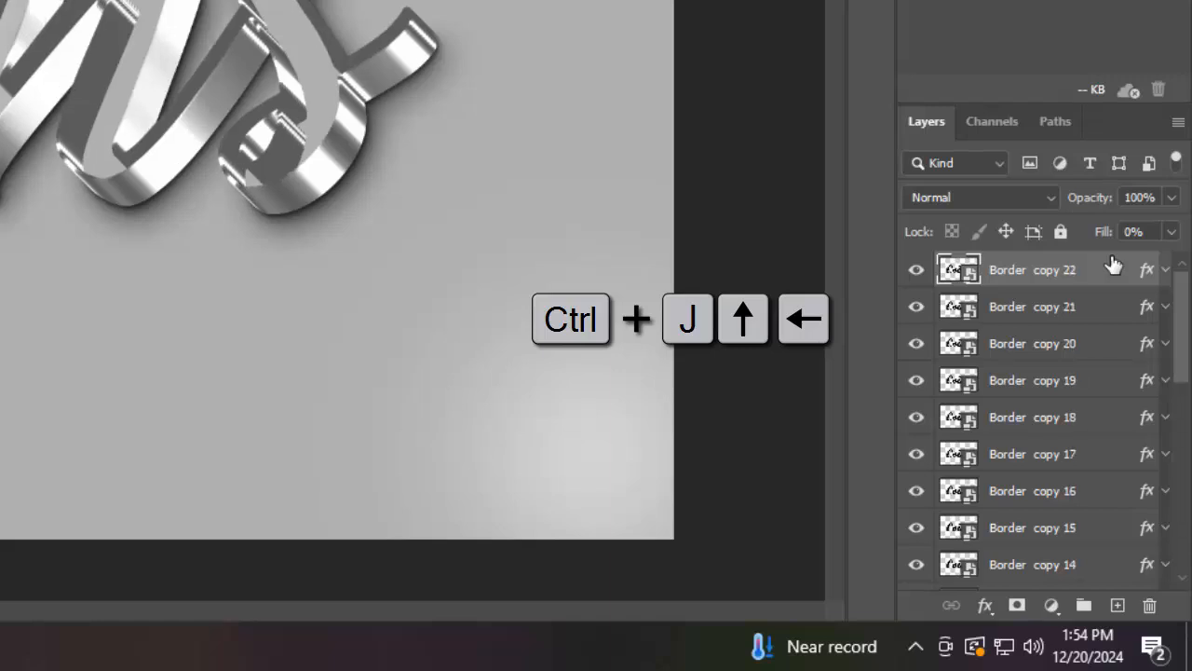
{"action": "key", "text": "Up"}
{"action": "key", "text": "Left"}
{"action": "key", "text": "ctrl+j"}
{"action": "key", "text": "Up"}
{"action": "key", "text": "Left"}
{"action": "key", "text": "ctrl+j"}
{"action": "key", "text": "Up"}
{"action": "key", "text": "Left"}
{"action": "key", "text": "ctrl+j"}
{"action": "key", "text": "Up"}
{"action": "key", "text": "Left"}
{"action": "key", "text": "ctrl+j"}
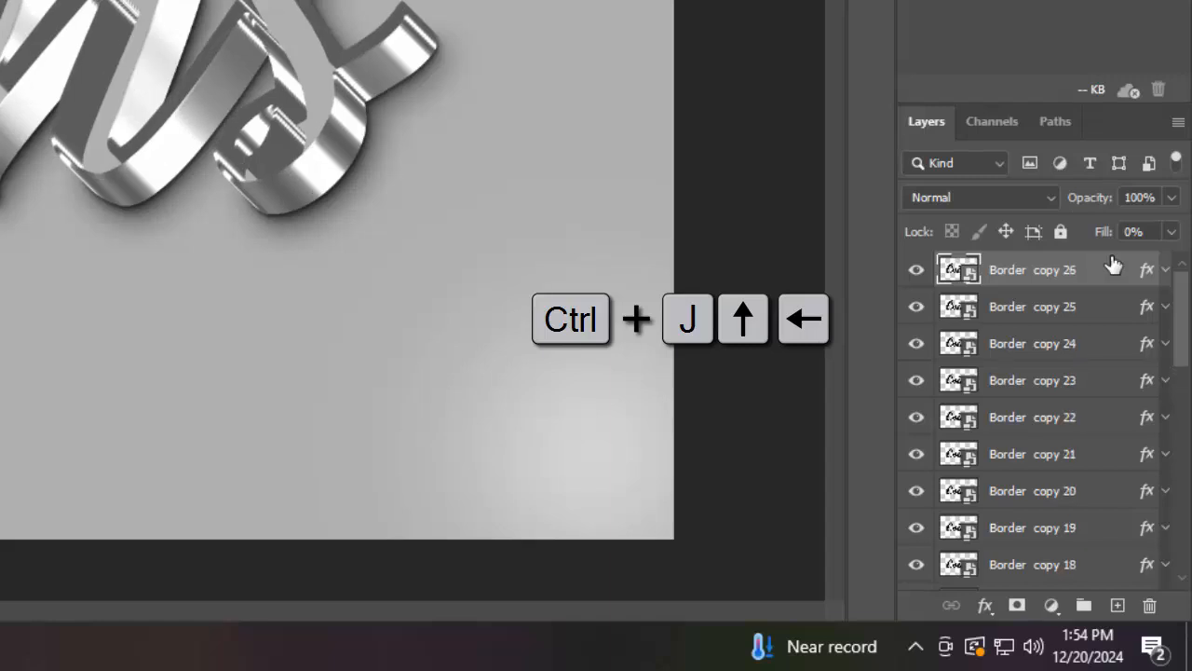
{"action": "key", "text": "Up"}
{"action": "key", "text": "Left"}
{"action": "key", "text": "ctrl+j"}
{"action": "key", "text": "Up"}
{"action": "key", "text": "Left"}
{"action": "key", "text": "ctrl+j"}
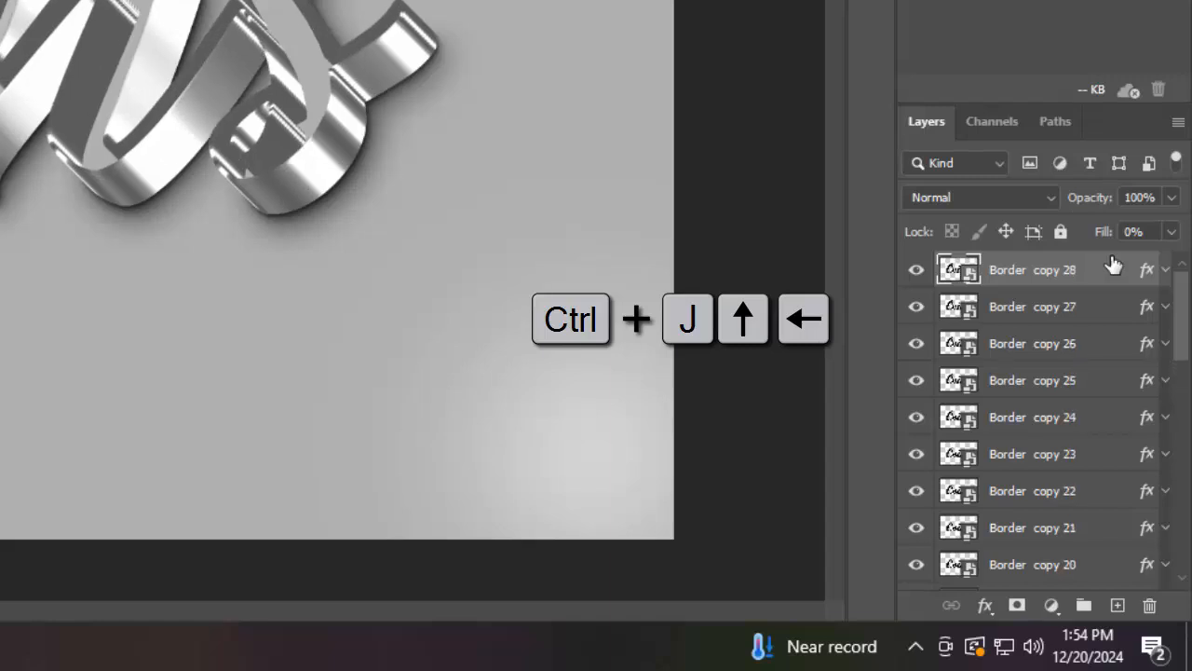
{"action": "key", "text": "Up"}
{"action": "key", "text": "Left"}
{"action": "key", "text": "ctrl+j"}
{"action": "key", "text": "ctrl+j"}
{"action": "key", "text": "Up"}
{"action": "key", "text": "Left"}
{"action": "key", "text": "ctrl+j"}
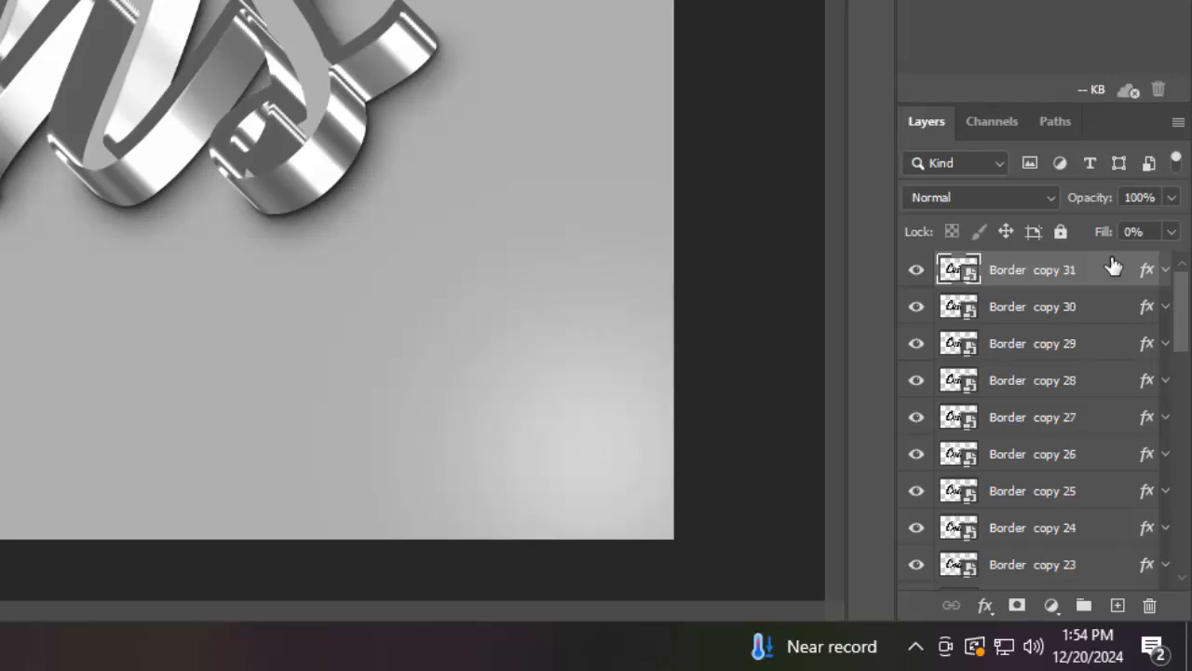
{"action": "key", "text": "Up"}
{"action": "key", "text": "Left"}
{"action": "right_click", "coordinate": [1106, 275]}
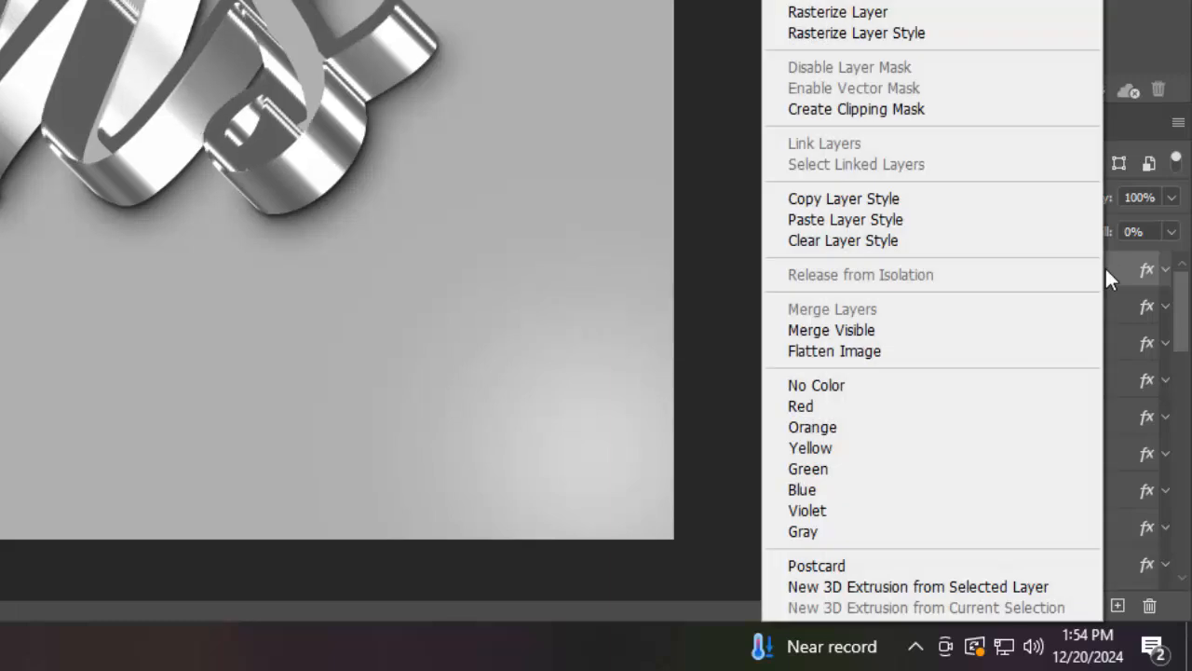
{"action": "key", "text": "Escape"}
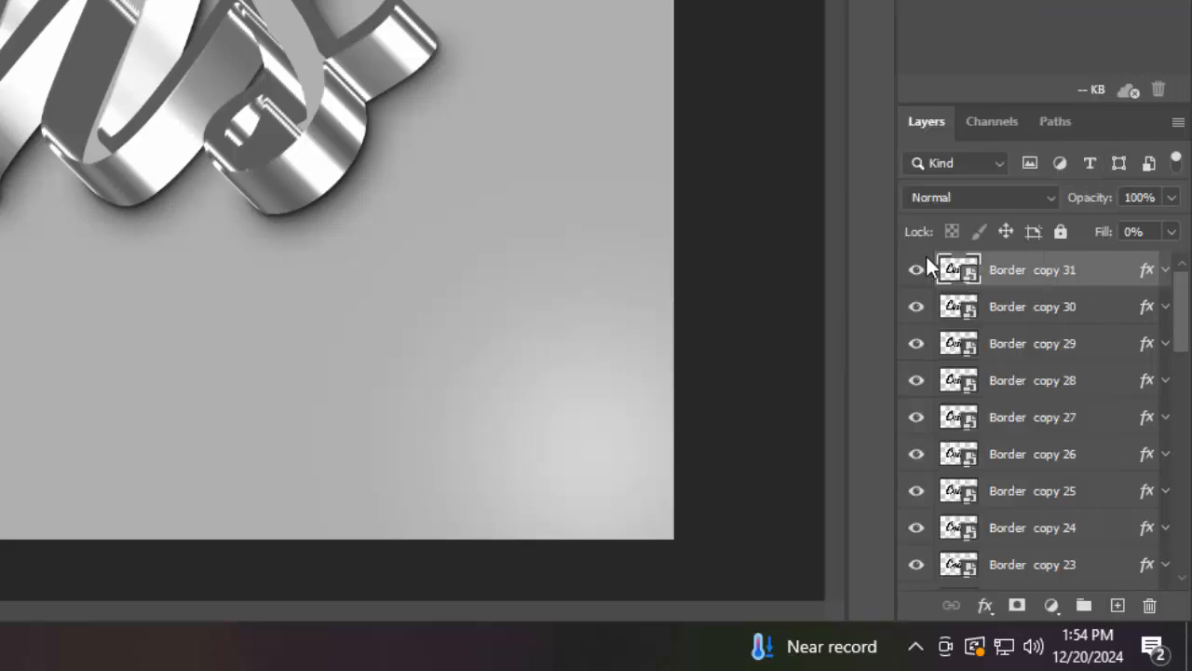
Clear the layer style from the top Border copy 31 layer
{"action": "right_click", "coordinate": [1006, 272]}
{"action": "left_click", "coordinate": [833, 244]}
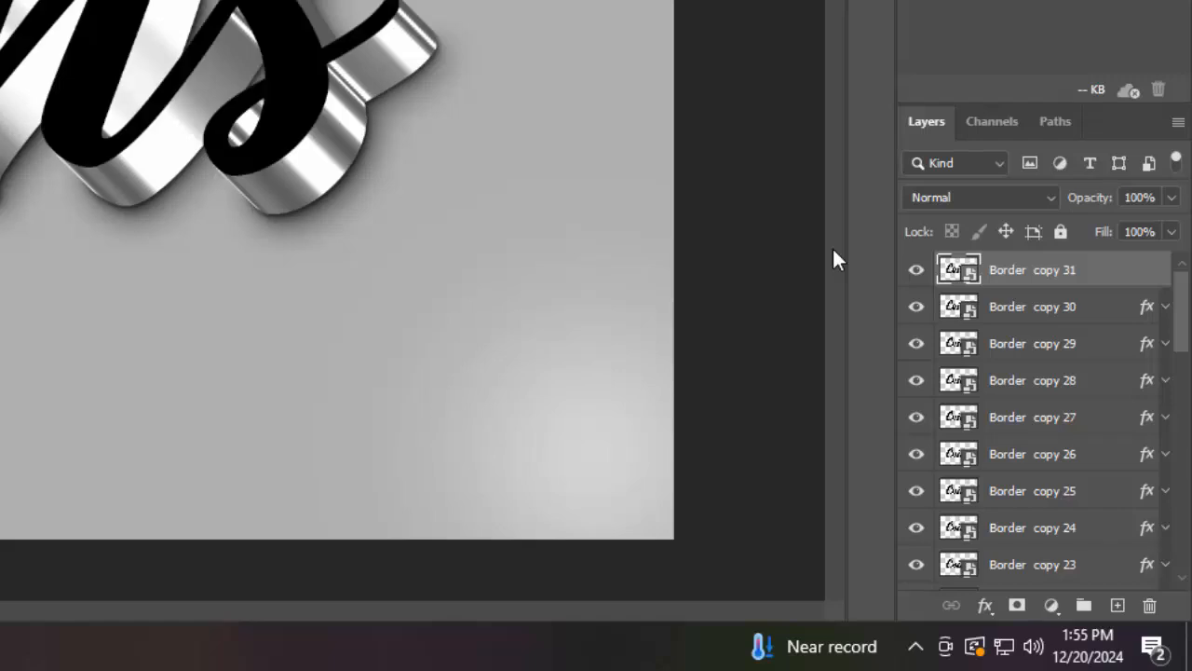
Group the layers Border copy 30 through Border copy 17 and name the group Border 1
{"action": "left_click", "coordinate": [1093, 311]}
{"action": "key", "text": "space"}
{"action": "scroll", "coordinate": [1069, 459], "scroll_direction": "down", "scroll_amount": 3}
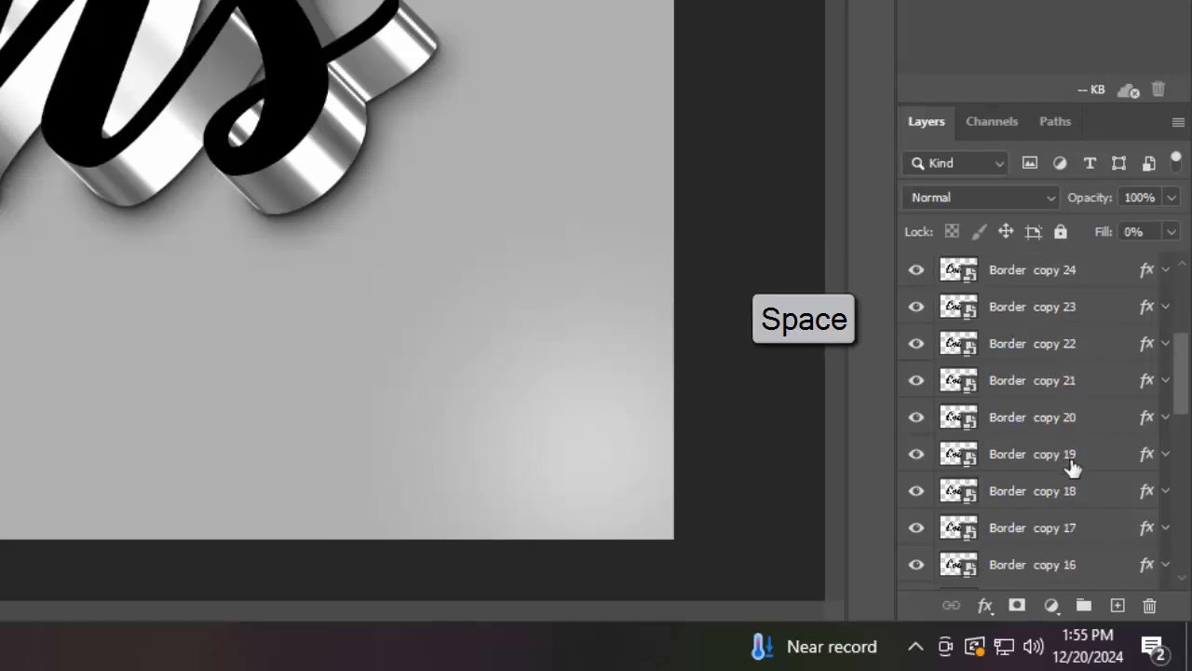
{"action": "scroll", "coordinate": [1081, 526], "scroll_direction": "down", "scroll_amount": 1}
{"action": "left_click", "coordinate": [1090, 463], "text": "shift"}
{"action": "left_click", "coordinate": [1091, 502], "text": "shift"}
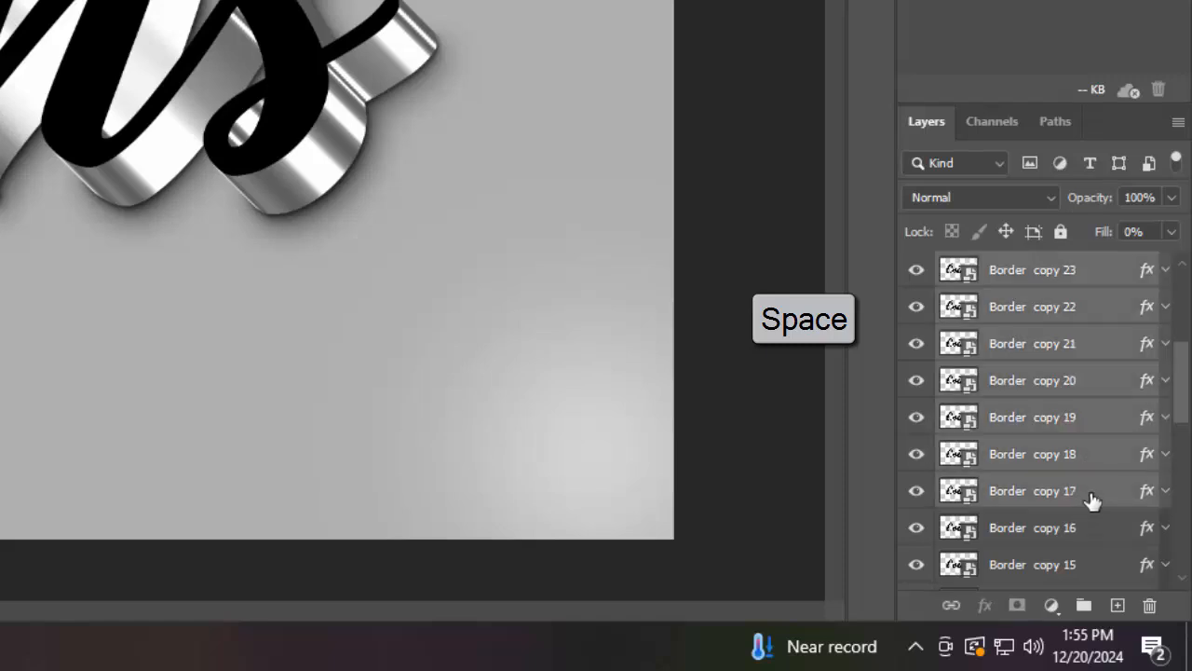
{"action": "key", "text": "ctrl+g"}
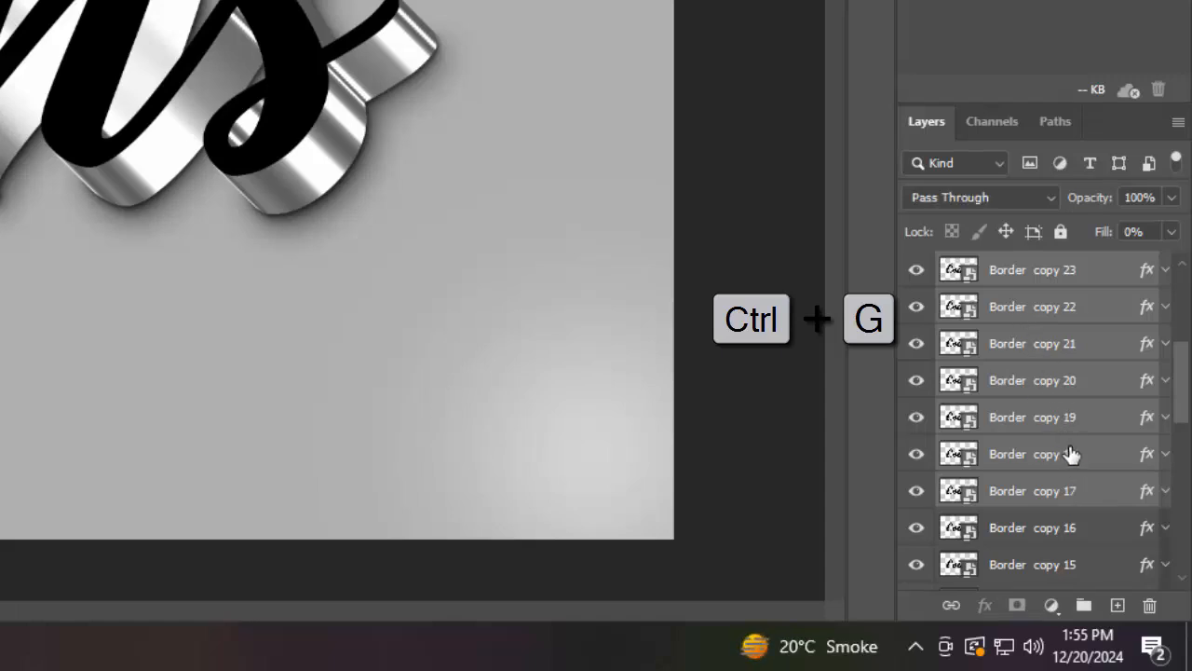
{"action": "double_click", "coordinate": [1020, 267]}
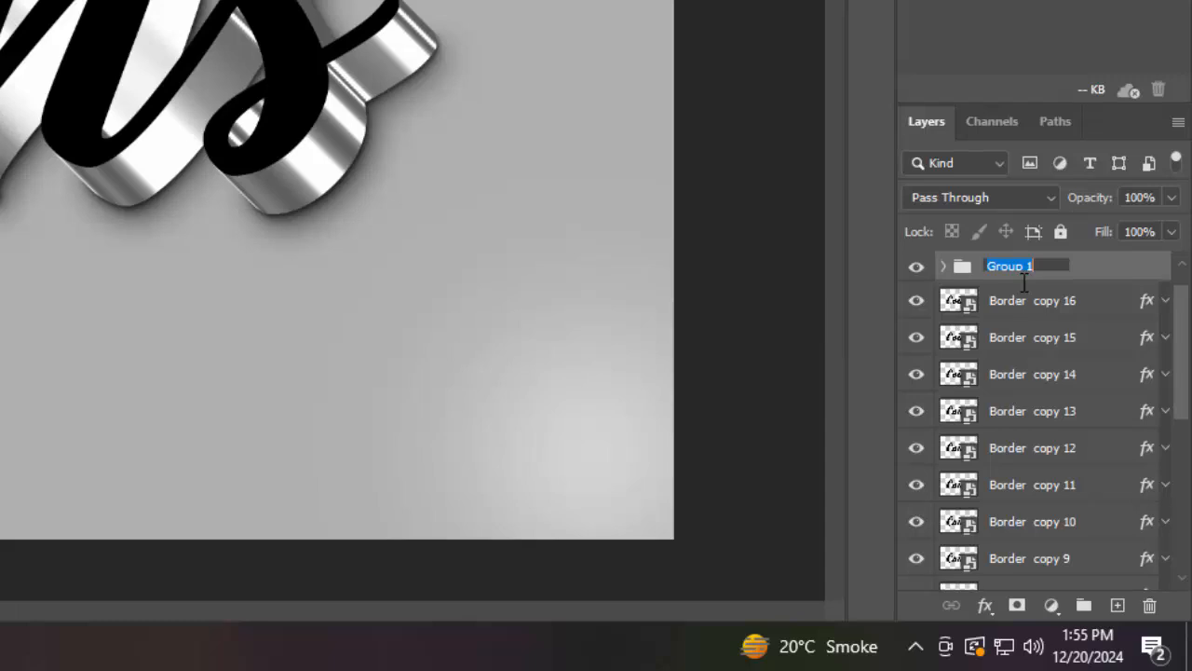
{"action": "type", "text": "Border 1"}
{"action": "key", "text": "Return"}
Group the layers from Border copy 16 down to Border and name the group Border 2
{"action": "left_click", "coordinate": [1034, 300]}
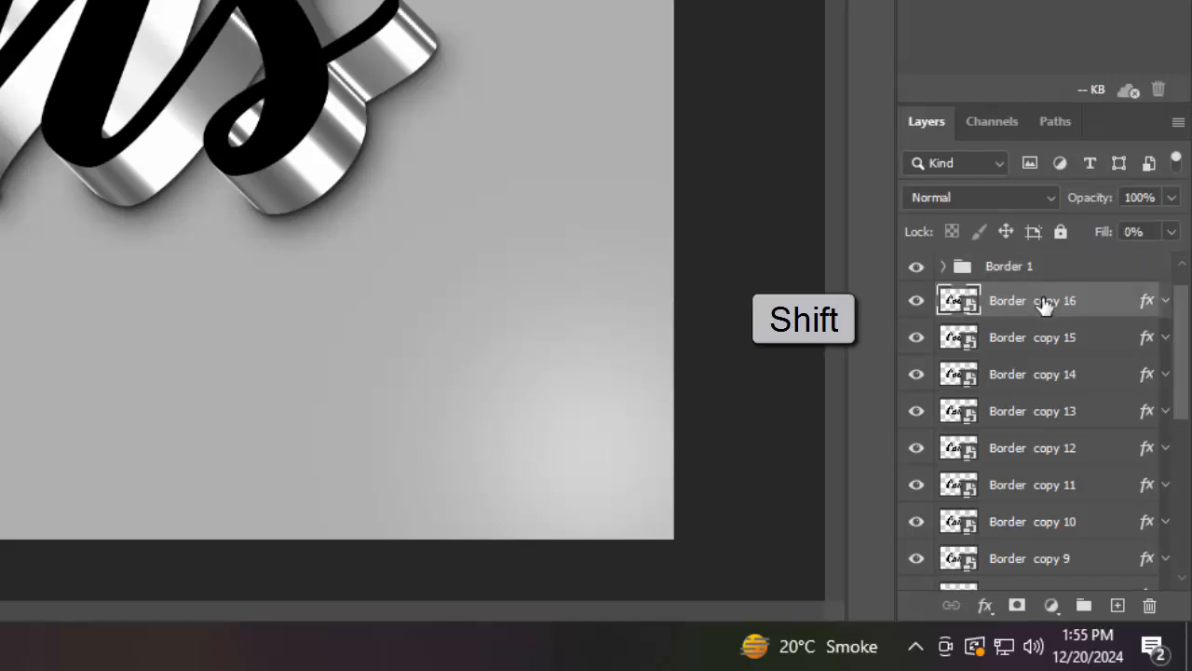
{"action": "scroll", "coordinate": [1048, 466], "scroll_direction": "down", "scroll_amount": 5}
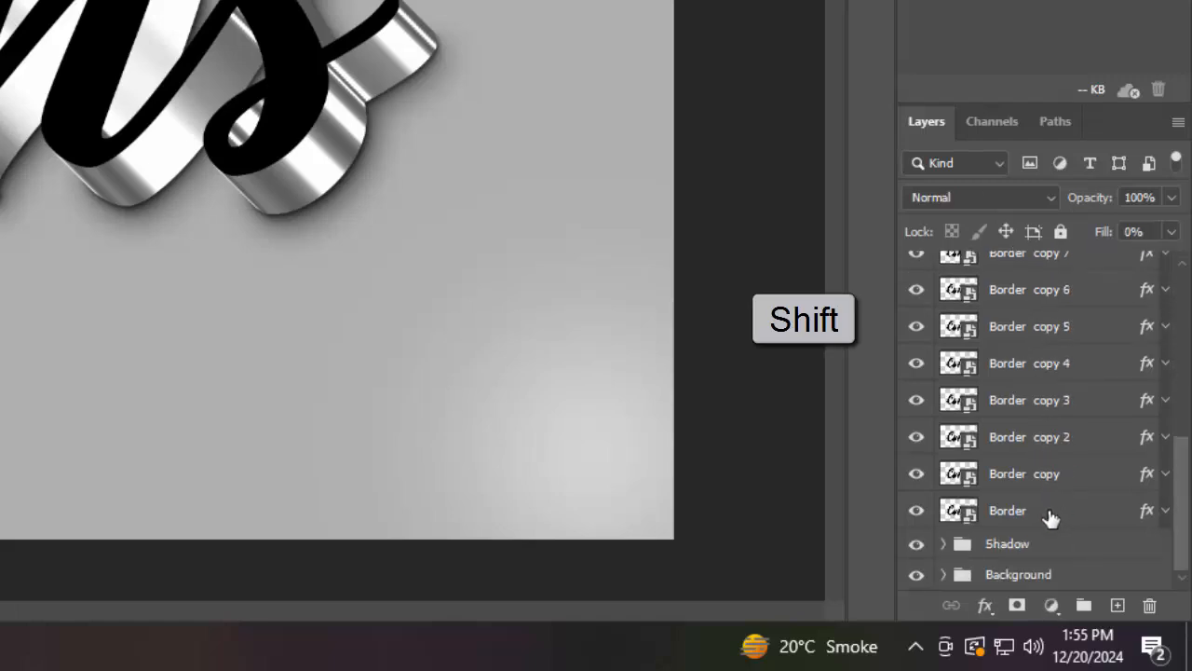
{"action": "left_click", "coordinate": [1053, 510], "text": "shift"}
{"action": "key", "text": "ctrl+g"}
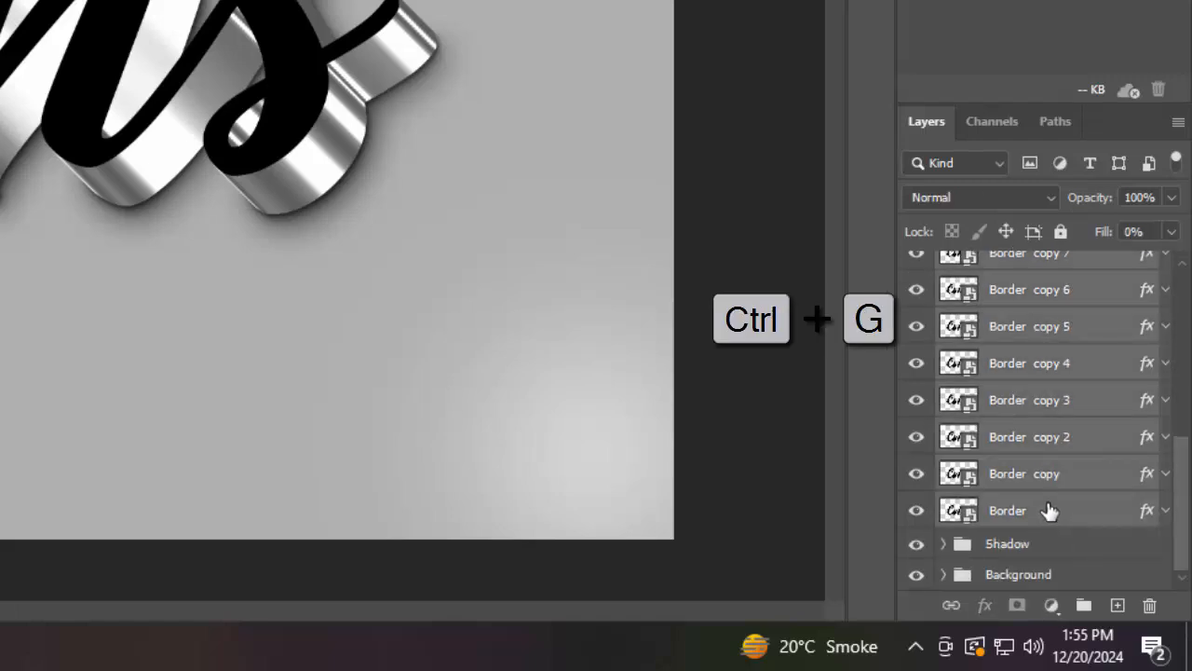
{"action": "double_click", "coordinate": [1009, 333]}
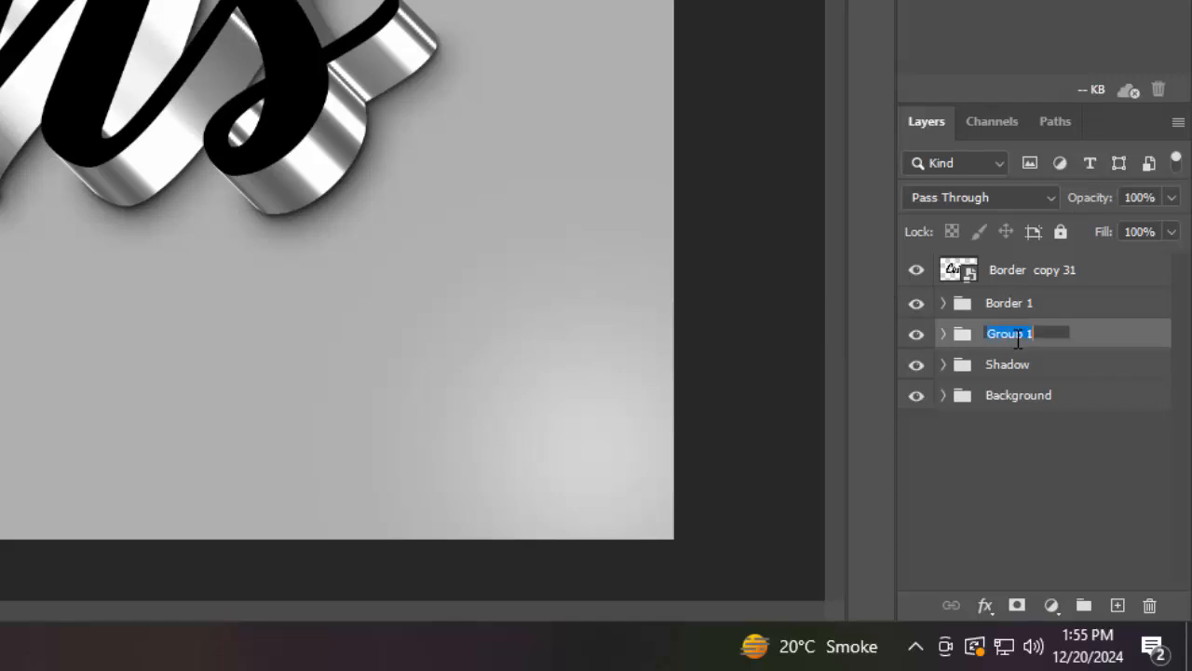
{"action": "type", "text": "Border 2"}
{"action": "key", "text": "Return"}
Hide Border copy 31 and the Border 1 group, and add a Linear Burn Color Overlay to Border 2
{"action": "left_click", "coordinate": [916, 303]}
{"action": "left_click", "coordinate": [916, 271]}
{"action": "left_click", "coordinate": [985, 607]}
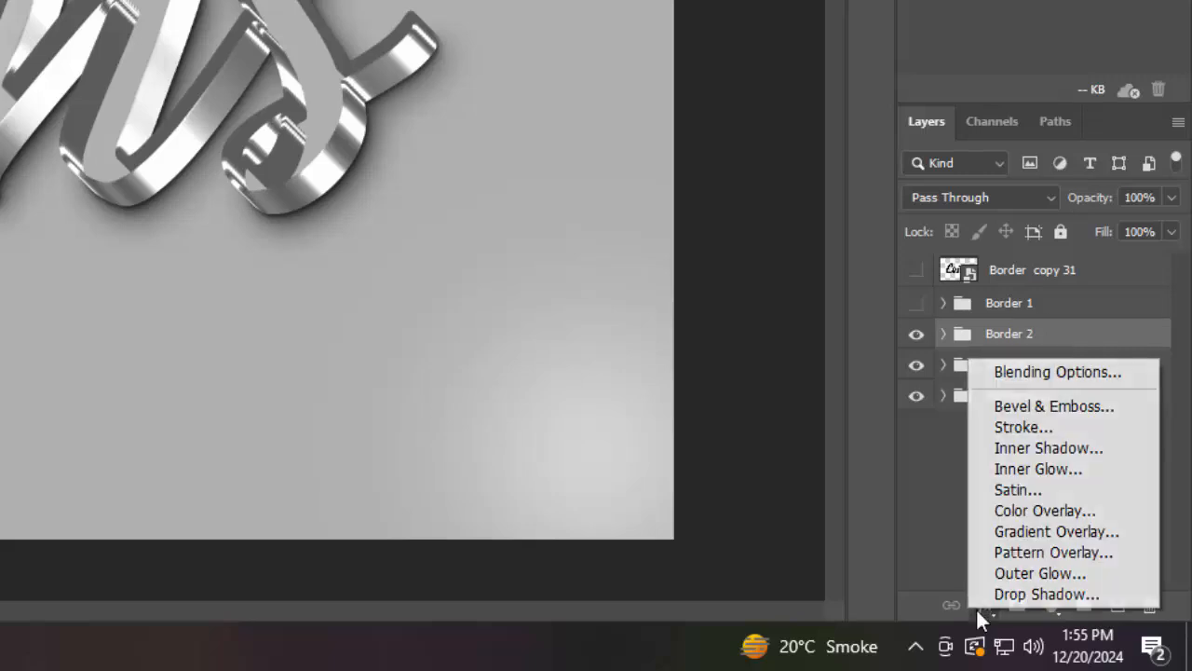
{"action": "left_click", "coordinate": [1004, 372]}
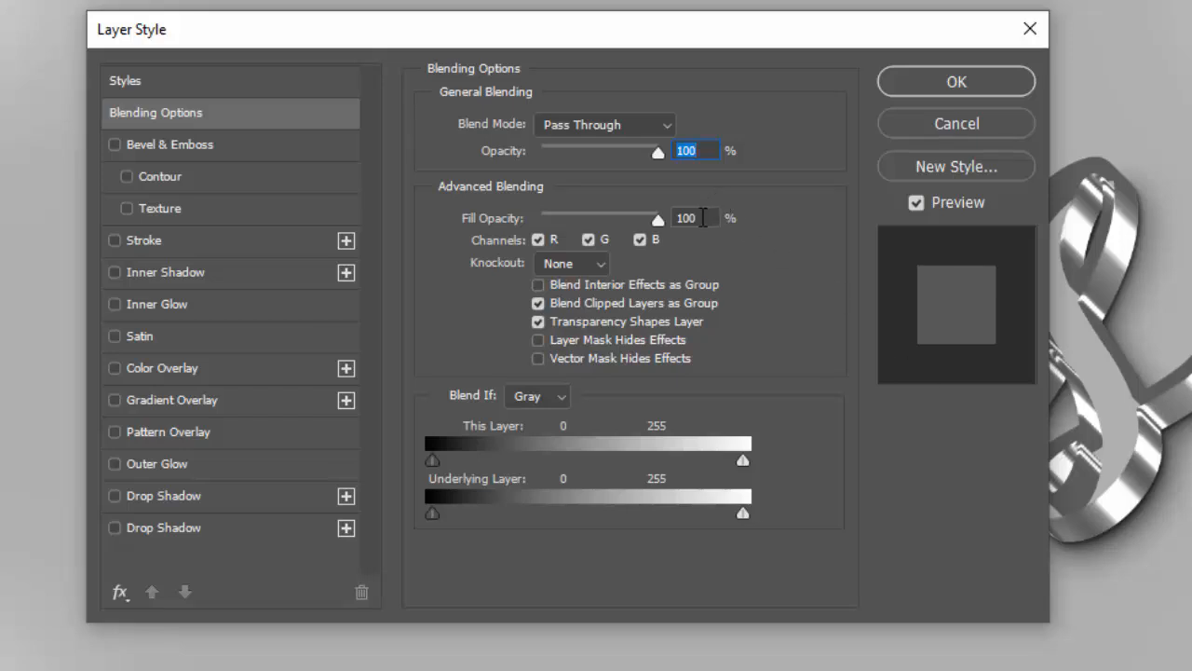
{"action": "left_click", "coordinate": [702, 217]}
{"action": "left_click", "coordinate": [163, 368]}
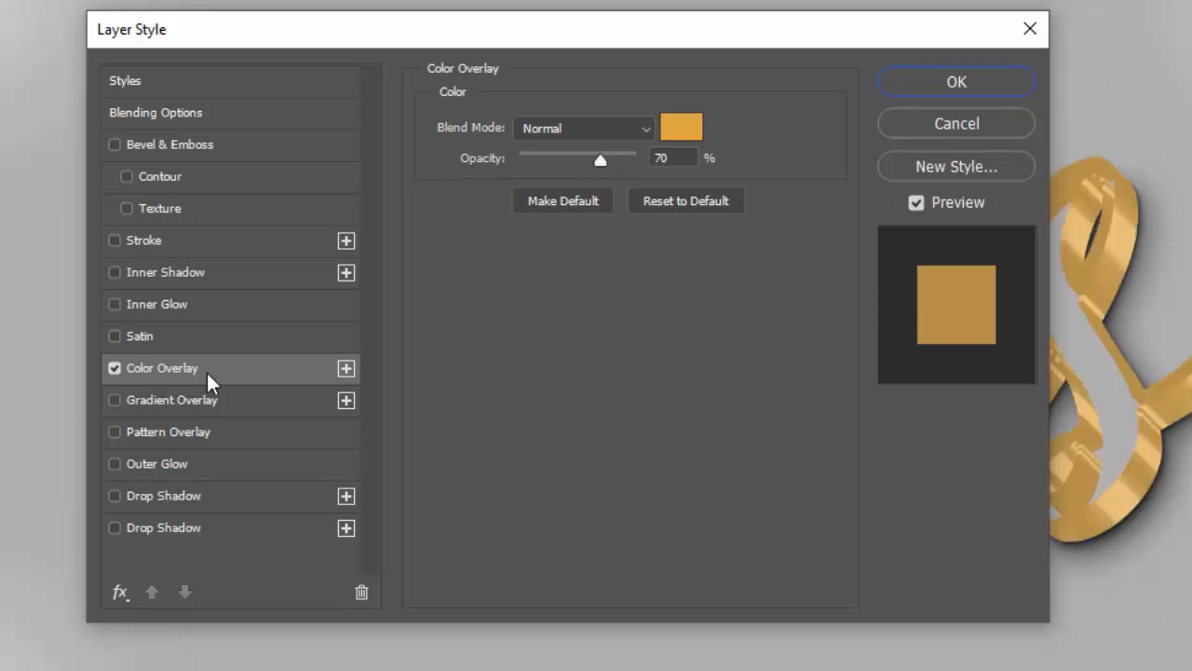
{"action": "left_click", "coordinate": [600, 131]}
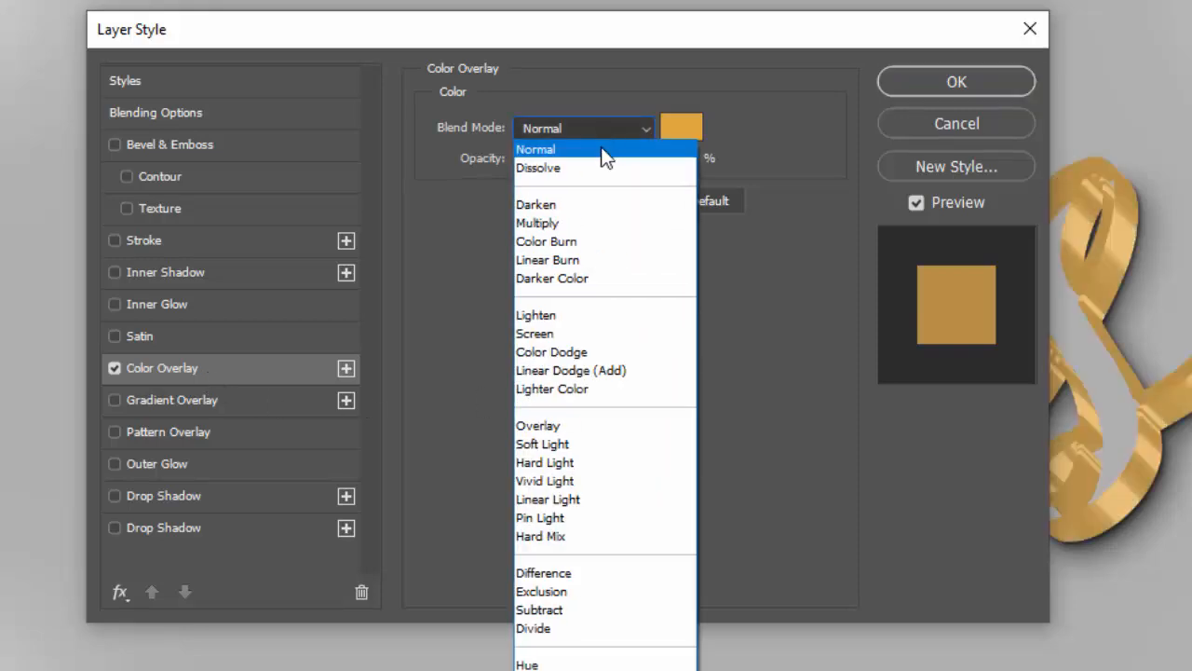
{"action": "key", "text": "Escape"}
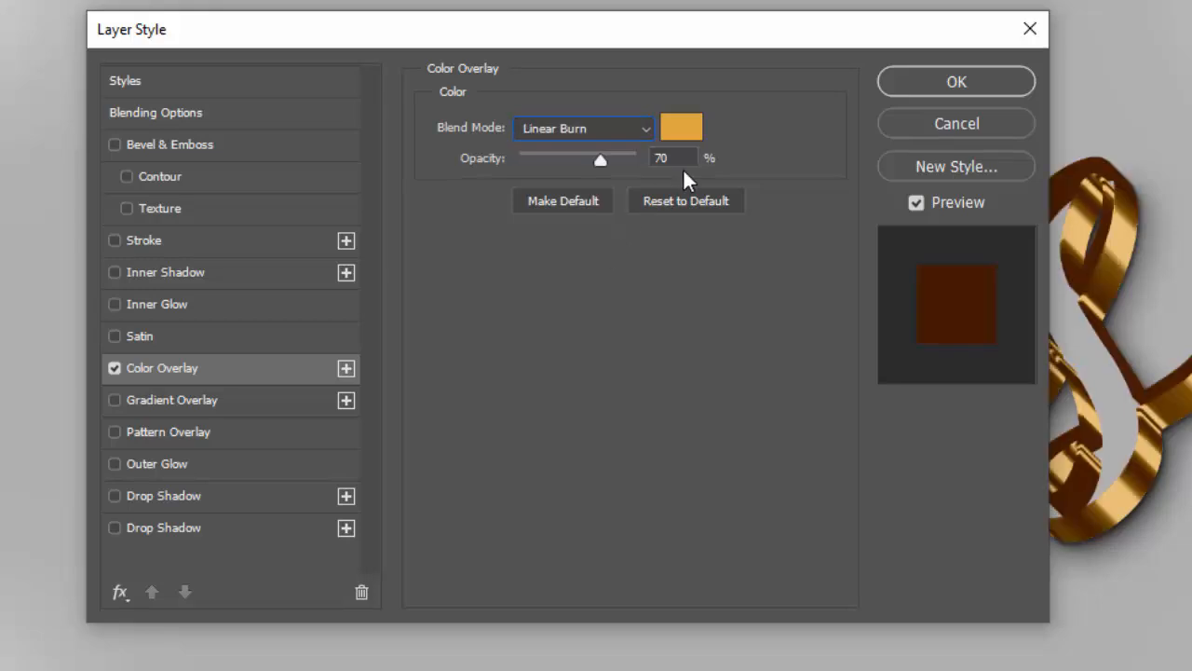
Set the Border 2 overlay color to dda137 and apply the layer style
{"action": "left_click", "coordinate": [696, 127]}
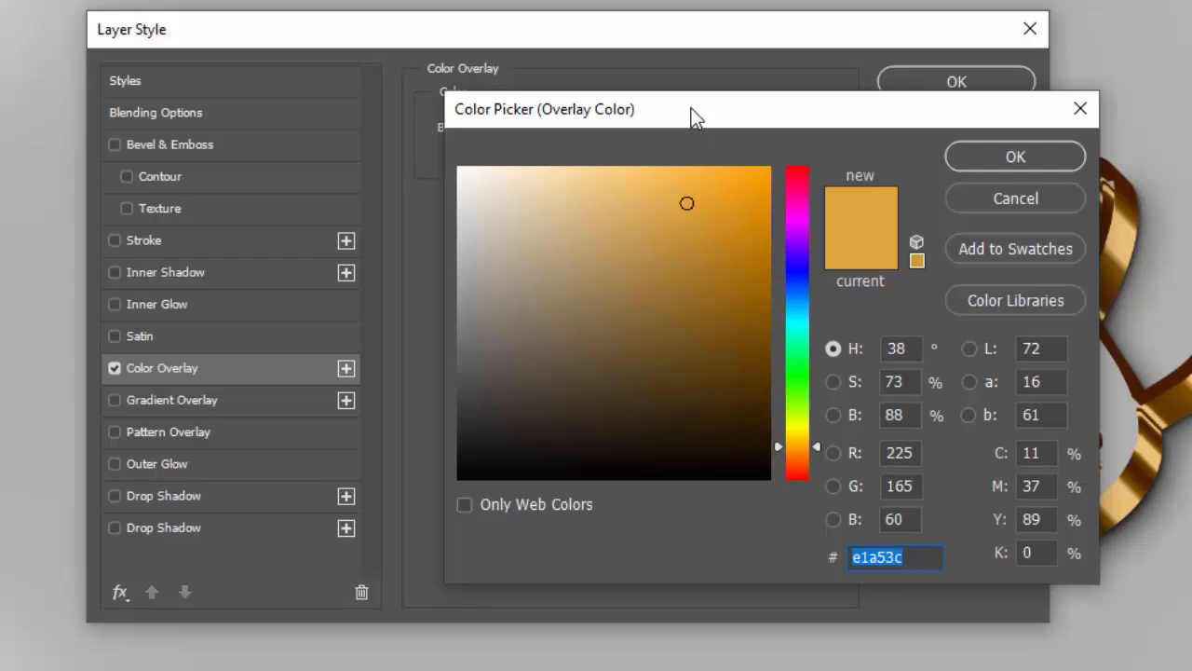
{"action": "type", "text": "dda137"}
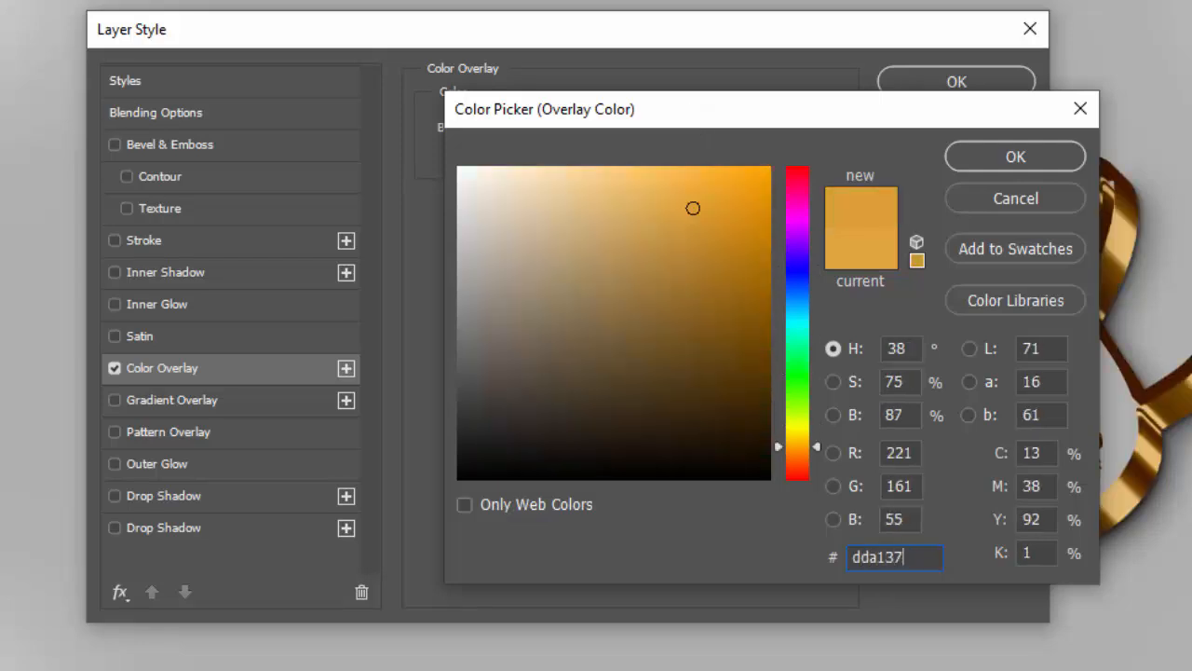
{"action": "left_click", "coordinate": [1006, 158]}
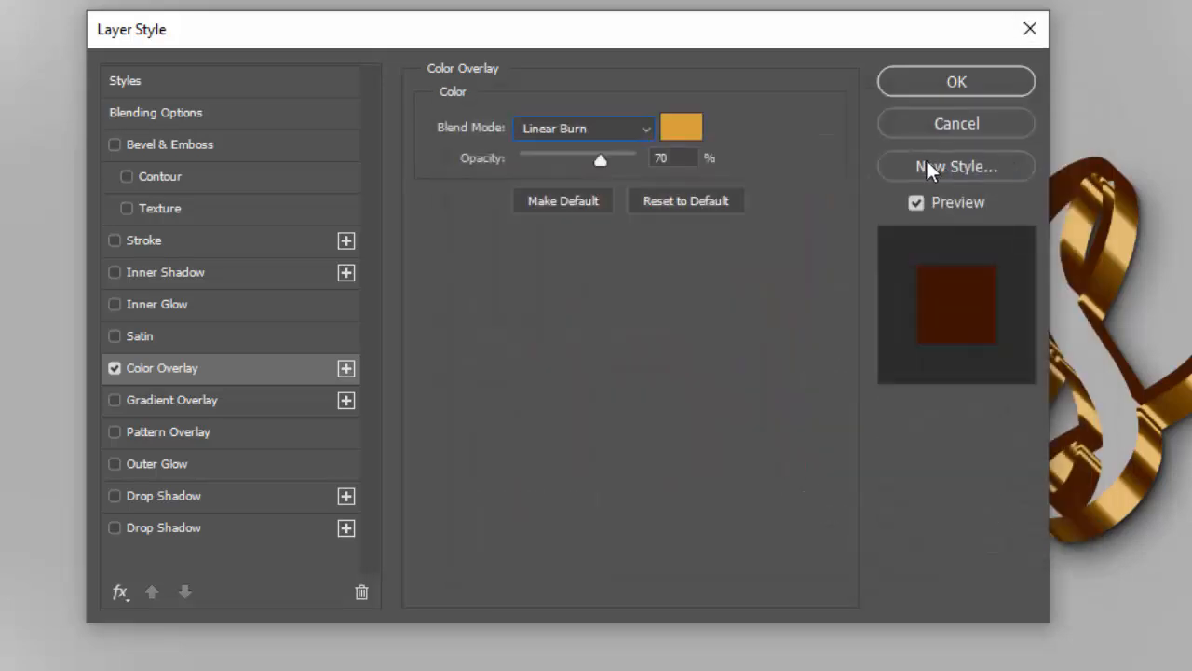
{"action": "left_click", "coordinate": [929, 91]}
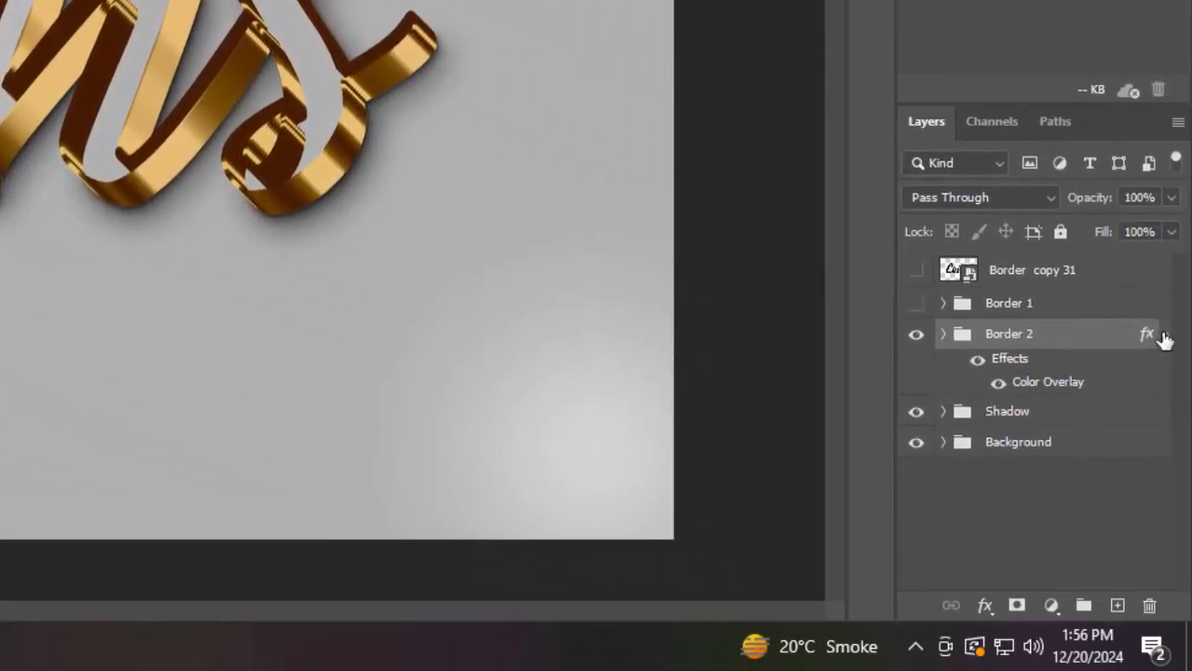
Show the Border 1 group and add a Color Overlay to it
{"action": "left_click", "coordinate": [1164, 334]}
{"action": "left_click", "coordinate": [916, 303]}
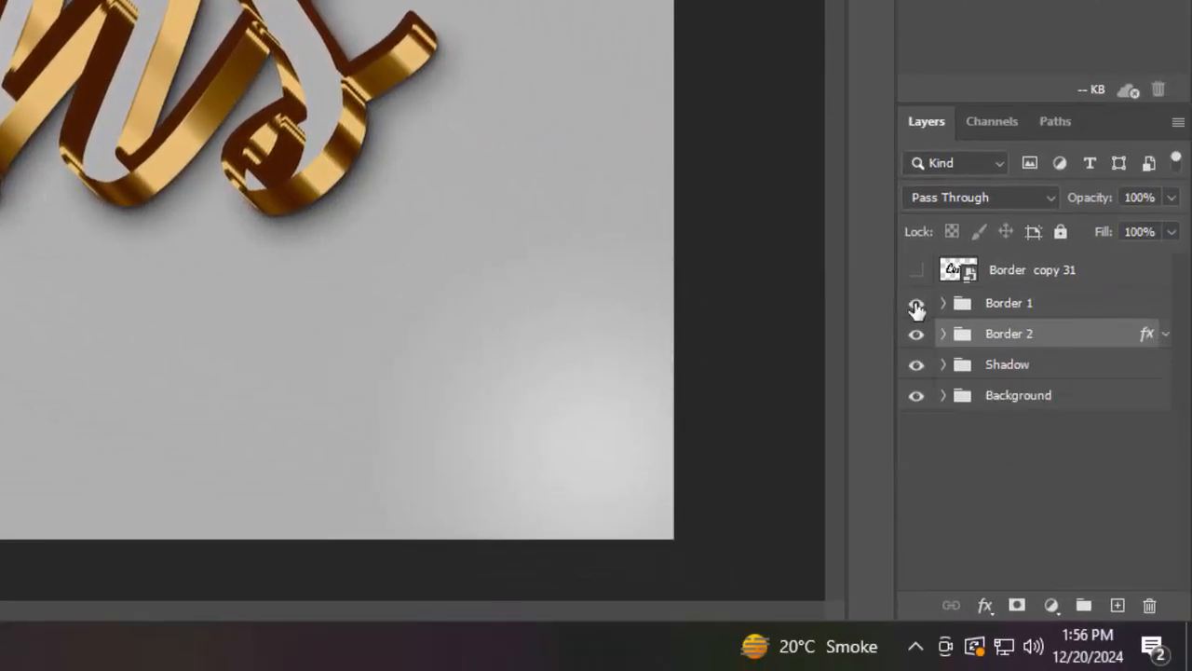
{"action": "left_click", "coordinate": [1071, 307]}
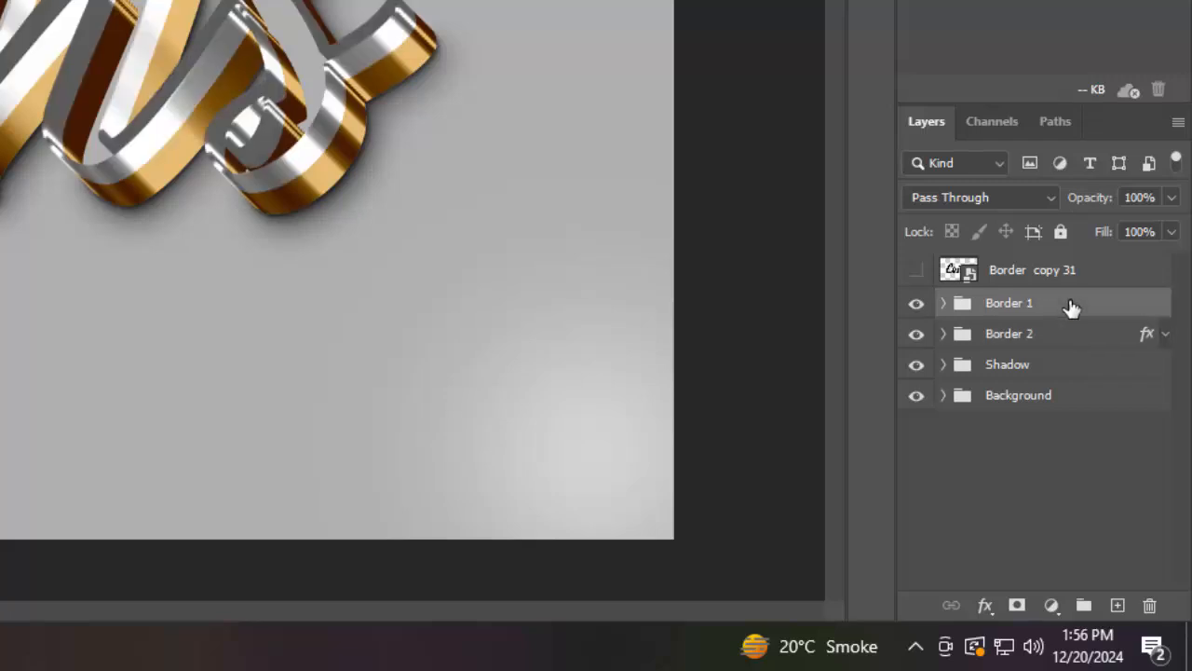
{"action": "left_click", "coordinate": [985, 605]}
{"action": "left_click", "coordinate": [1009, 376]}
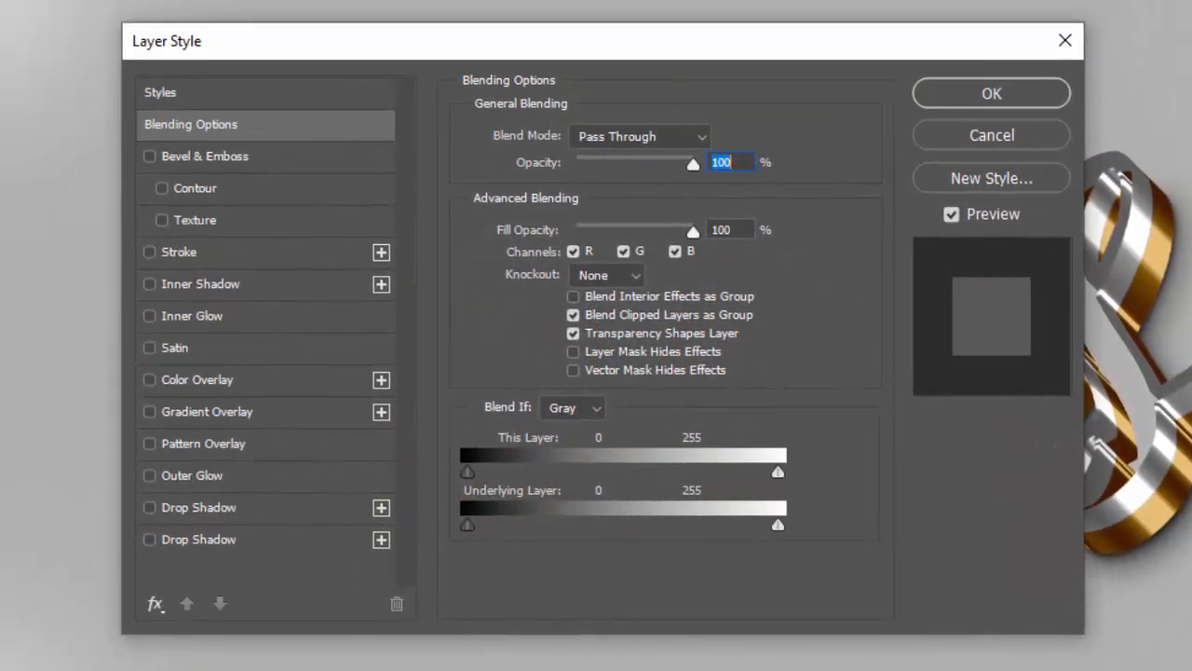
{"action": "key", "text": "Tab"}
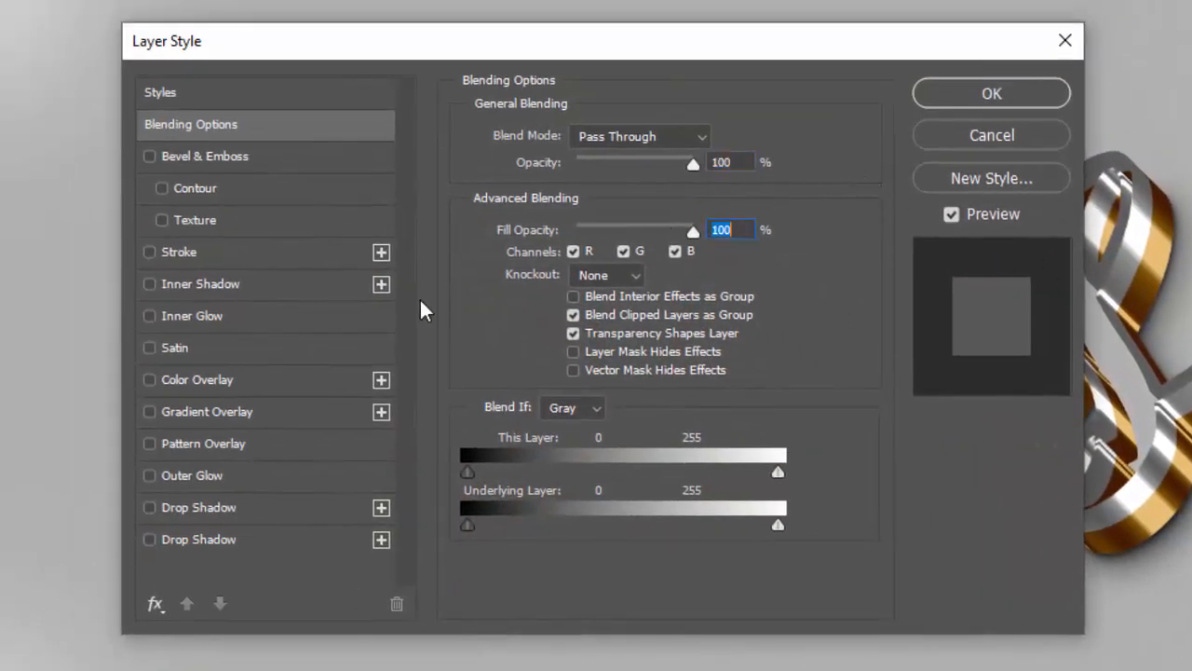
{"action": "left_click", "coordinate": [244, 395]}
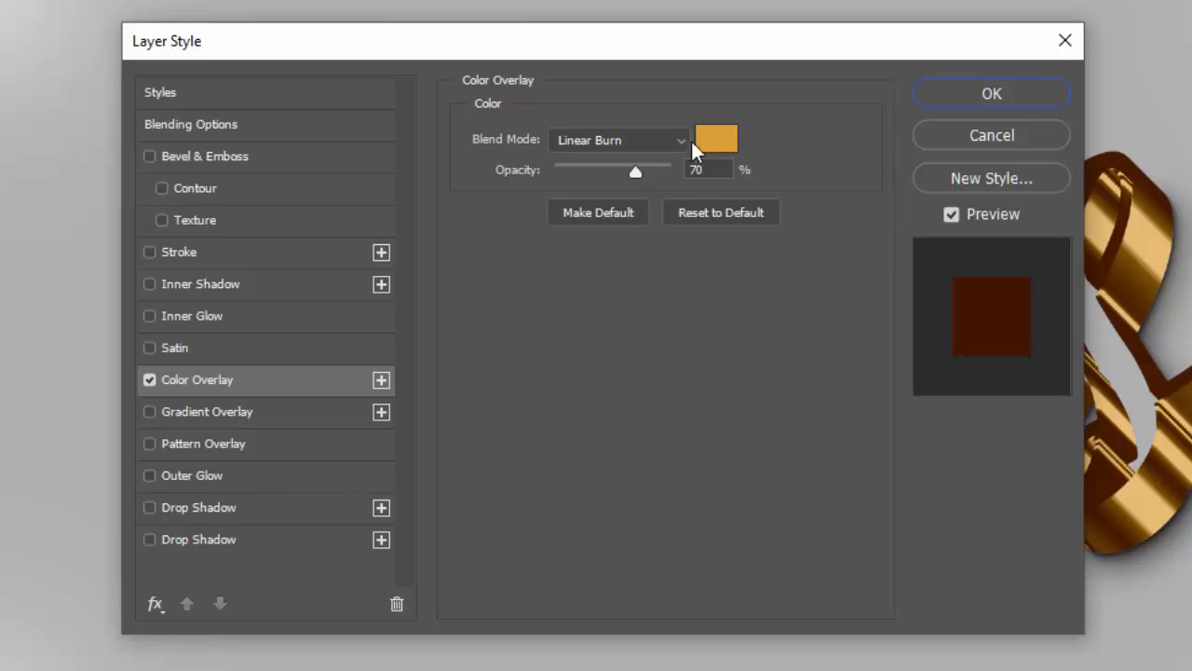
Set the Border 1 overlay color to f0b651 and apply the layer style
{"action": "left_click", "coordinate": [727, 141]}
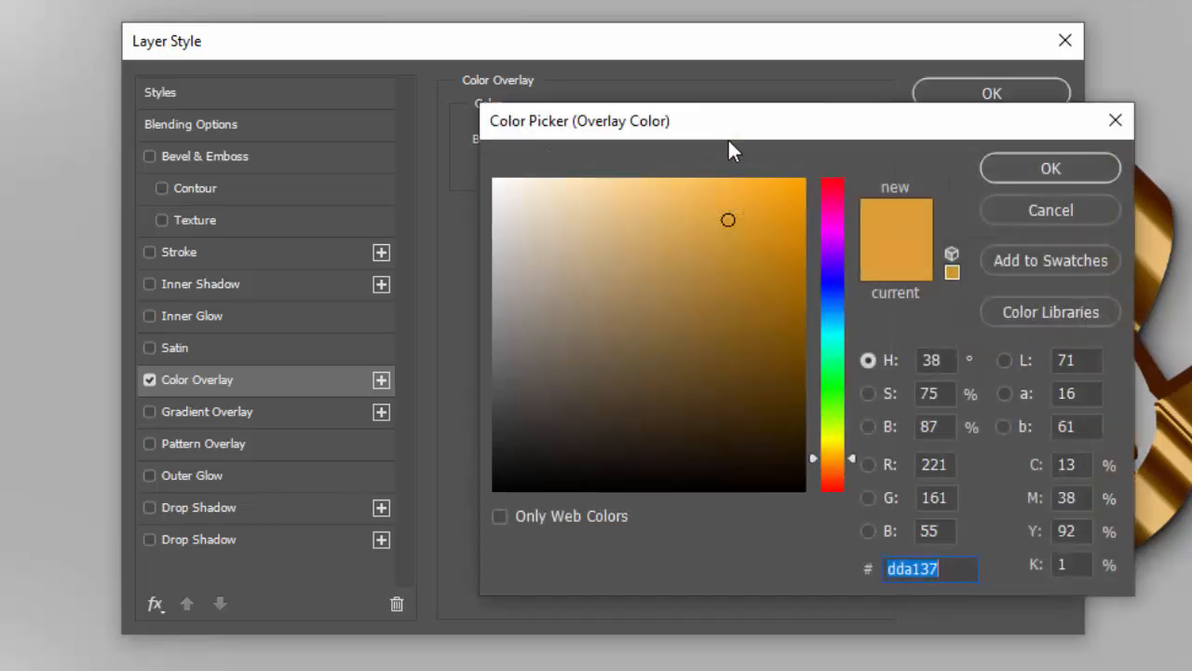
{"action": "key", "text": "BackSpace"}
{"action": "type", "text": "f0"}
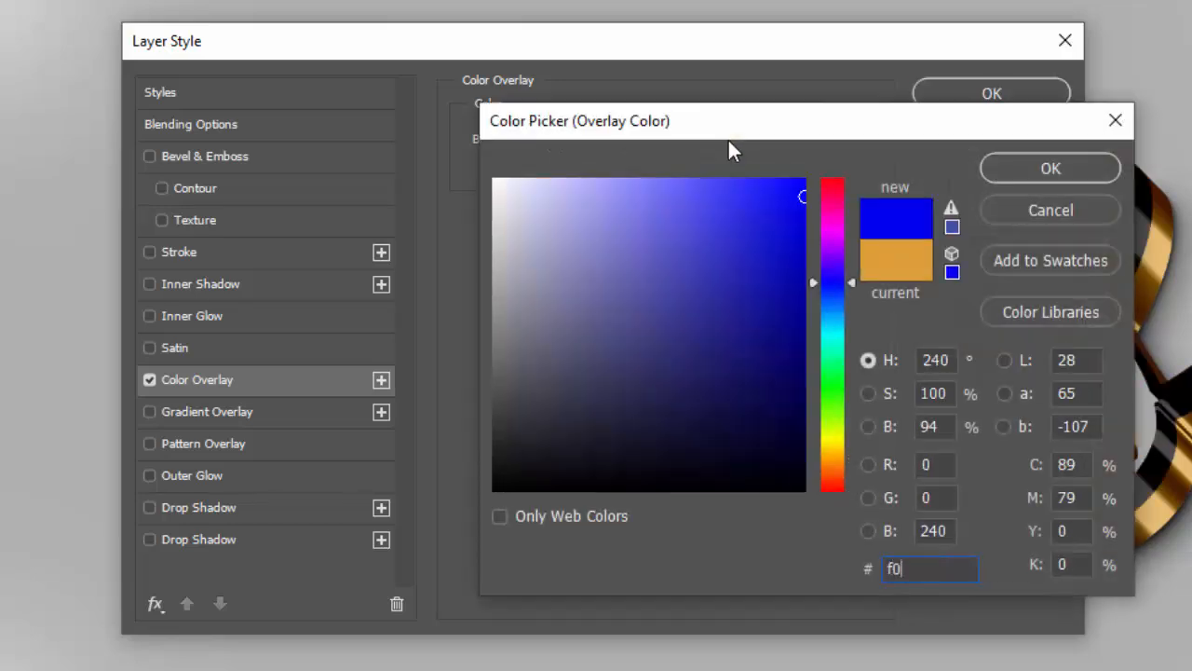
{"action": "type", "text": "b"}
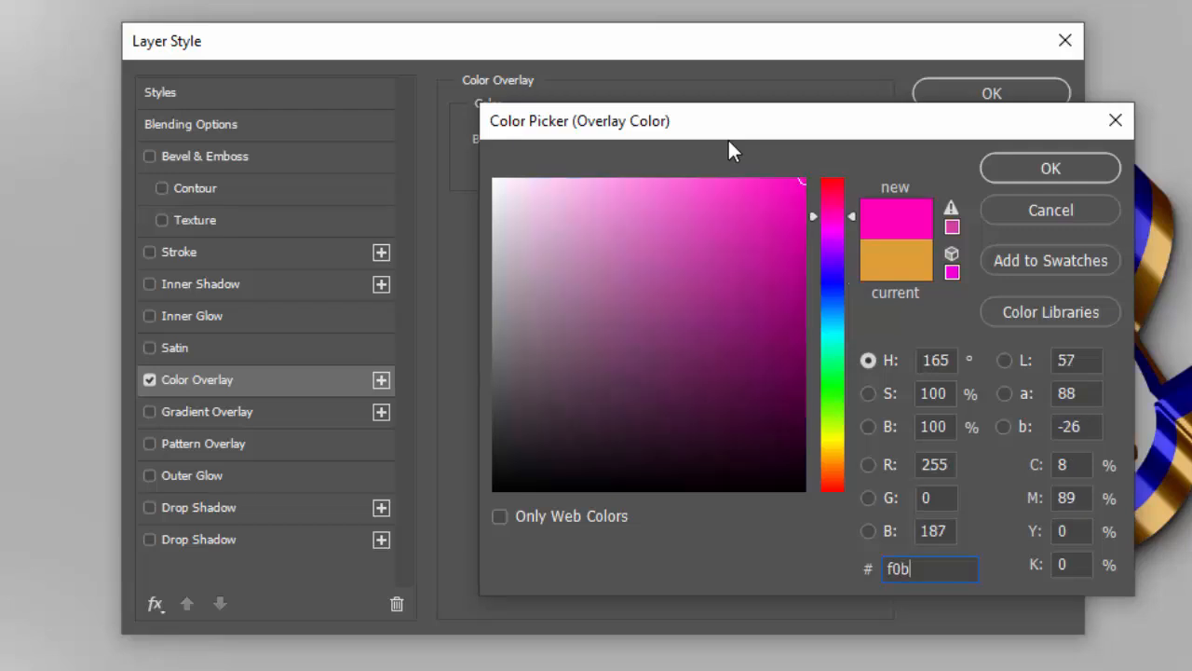
{"action": "type", "text": "651"}
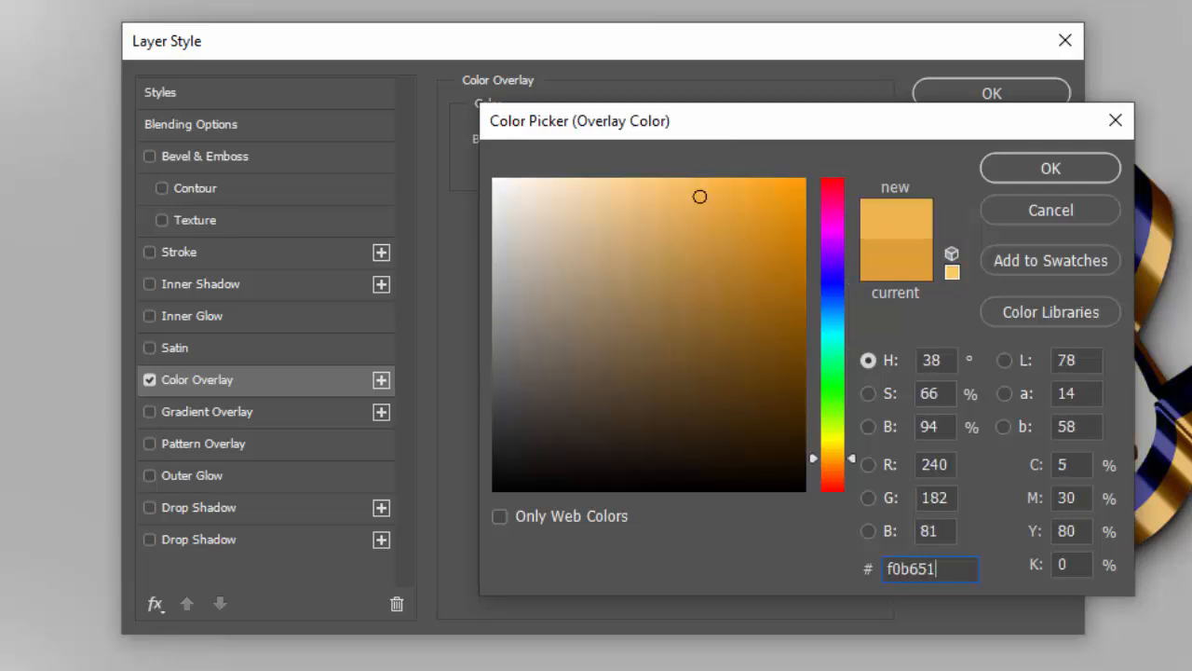
{"action": "left_click", "coordinate": [1050, 169]}
{"action": "left_click", "coordinate": [995, 93]}
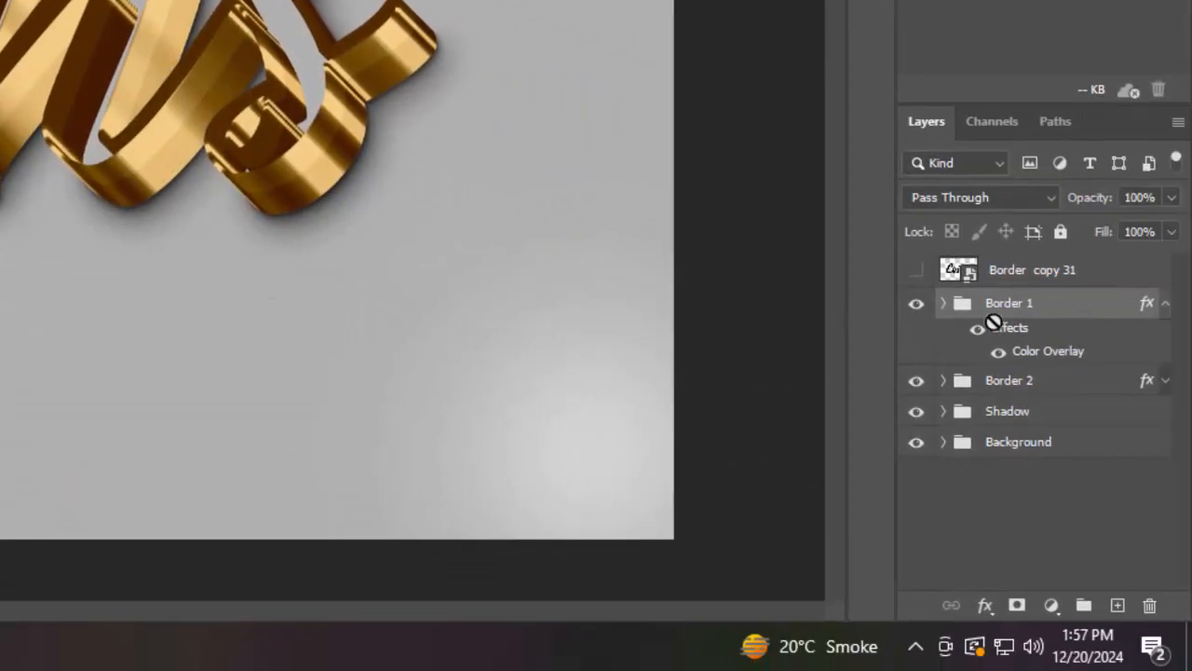
Show the Border copy 31 layer and set its Fill Opacity to 0% in its layer style
{"action": "left_click", "coordinate": [1165, 305]}
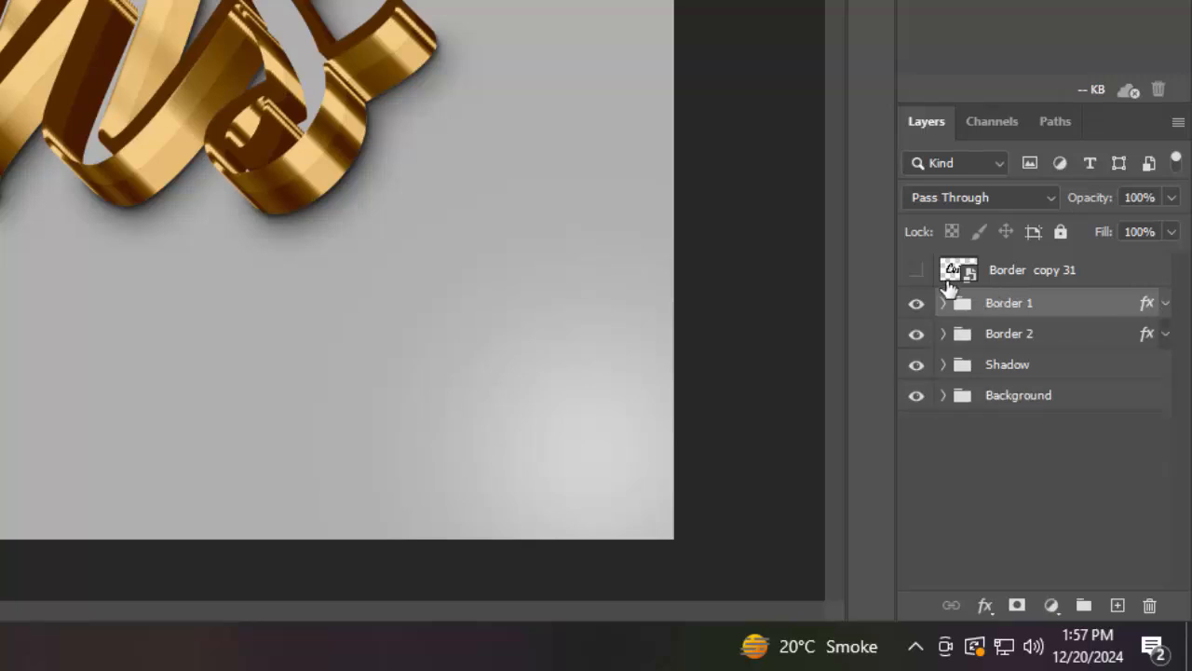
{"action": "left_click", "coordinate": [912, 270]}
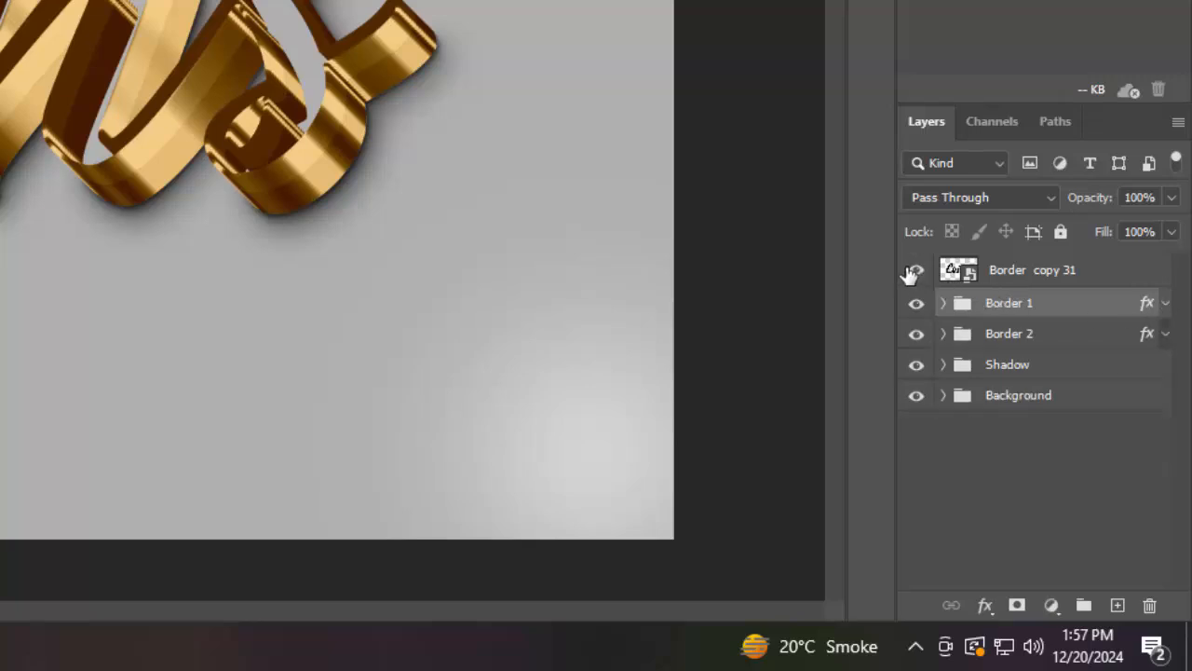
{"action": "left_click", "coordinate": [1101, 278]}
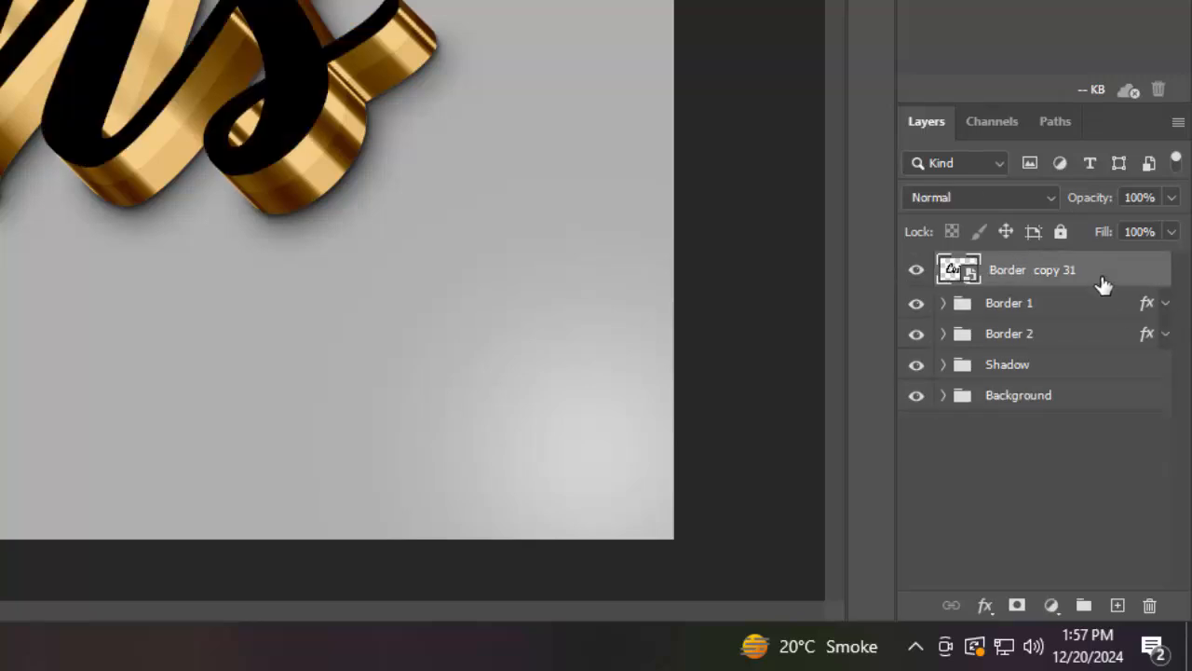
{"action": "left_click", "coordinate": [983, 606]}
{"action": "left_click", "coordinate": [1005, 367]}
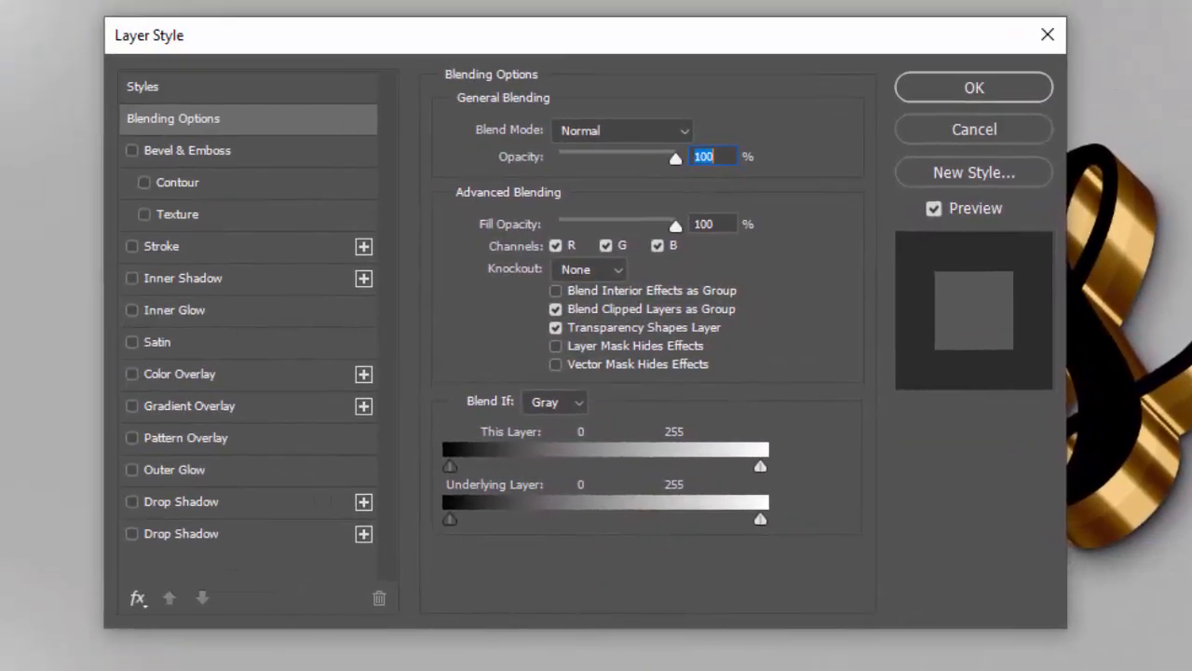
{"action": "left_click_drag", "start_coordinate": [717, 226], "coordinate": [634, 228]}
{"action": "type", "text": "0"}
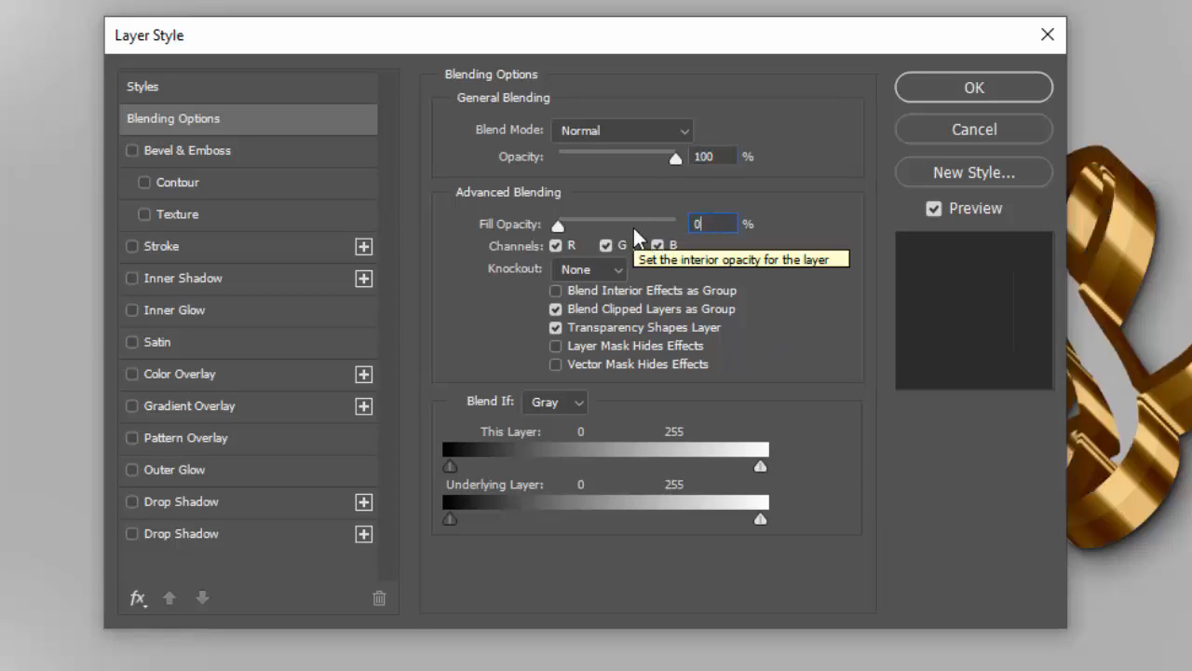
Add a Gradient Overlay and set the gradient's left color stop to faecd6
{"action": "left_click", "coordinate": [262, 410]}
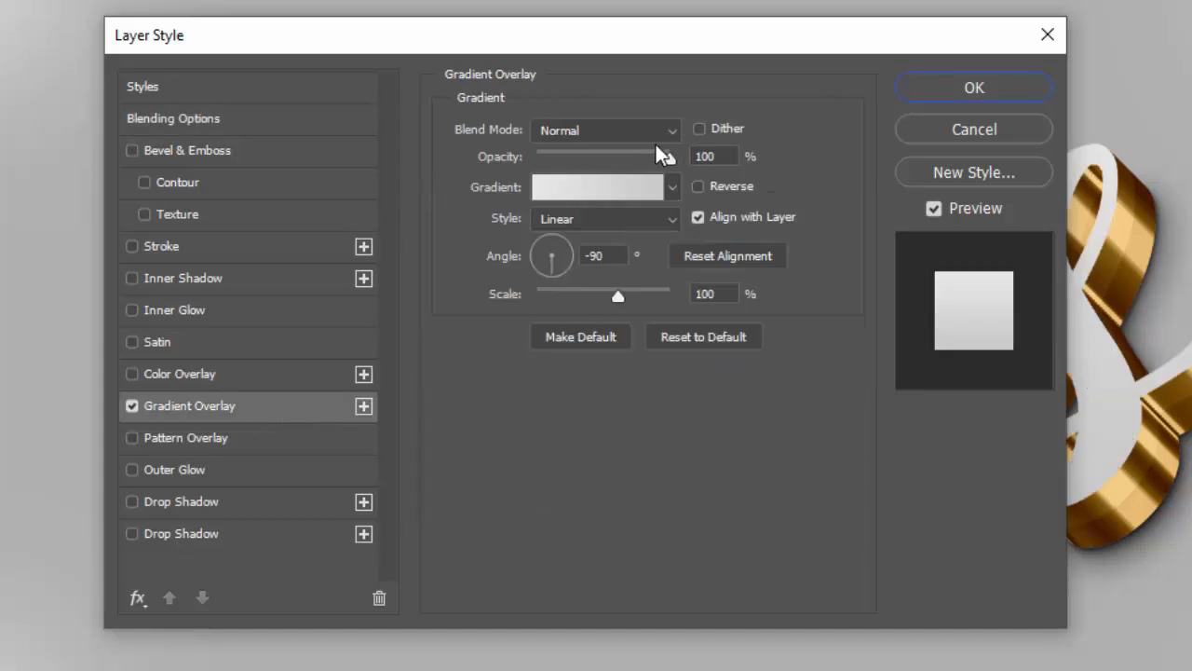
{"action": "left_click", "coordinate": [573, 186]}
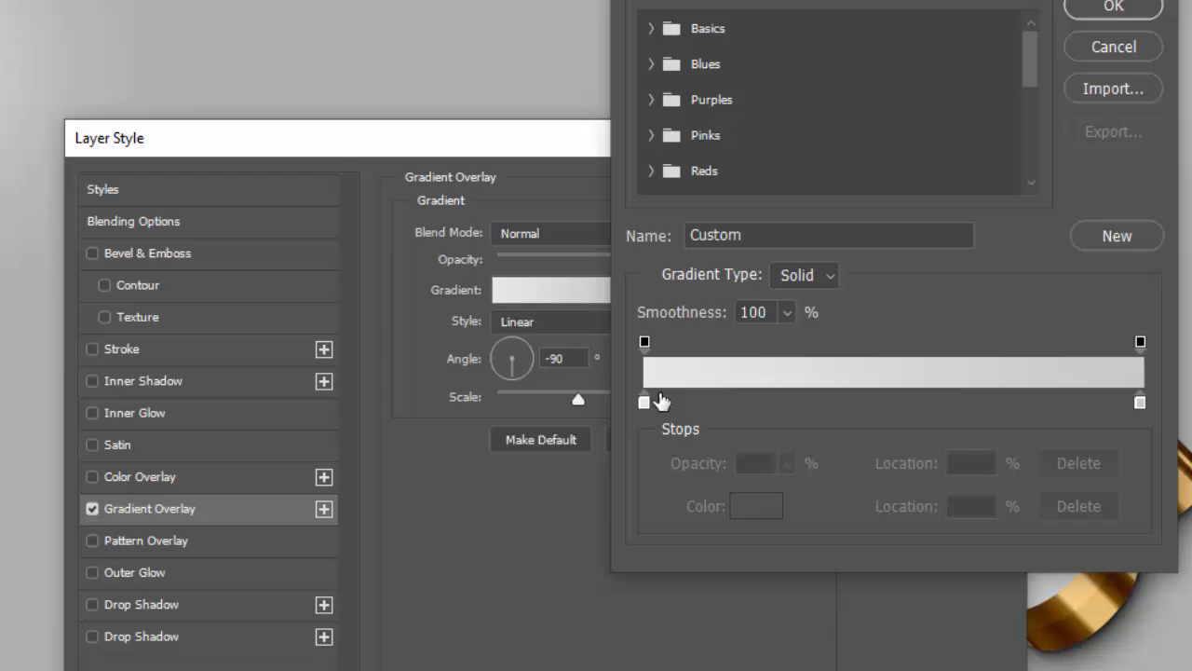
{"action": "left_click", "coordinate": [644, 402]}
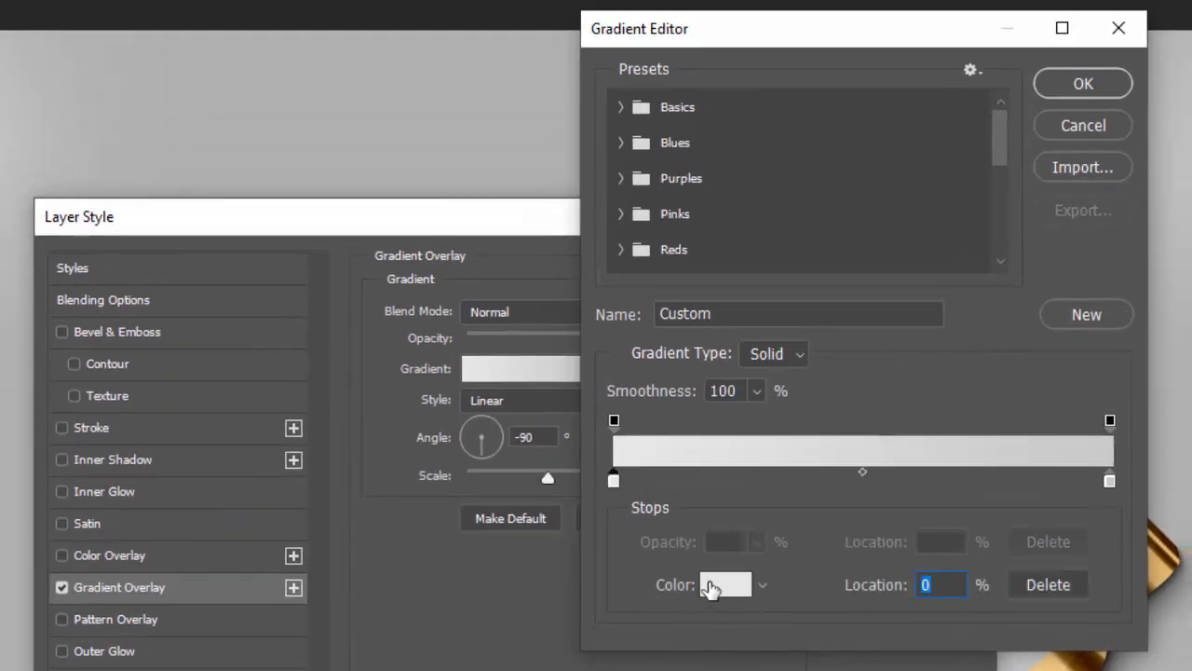
{"action": "left_click", "coordinate": [756, 506]}
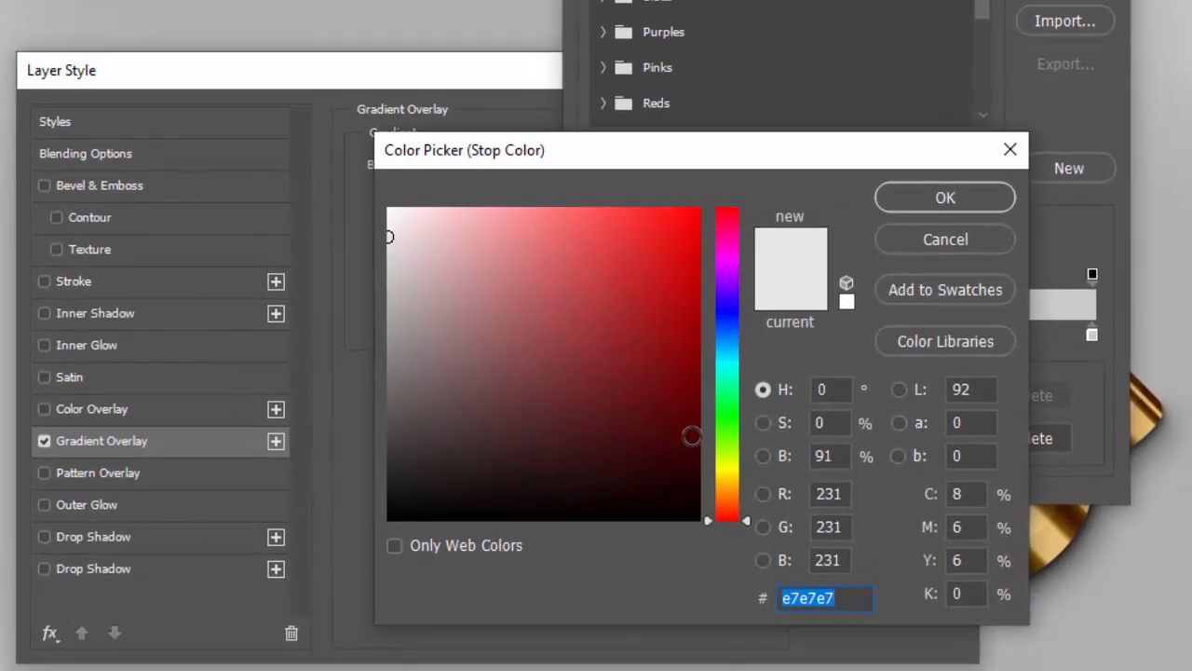
{"action": "type", "text": "fa"}
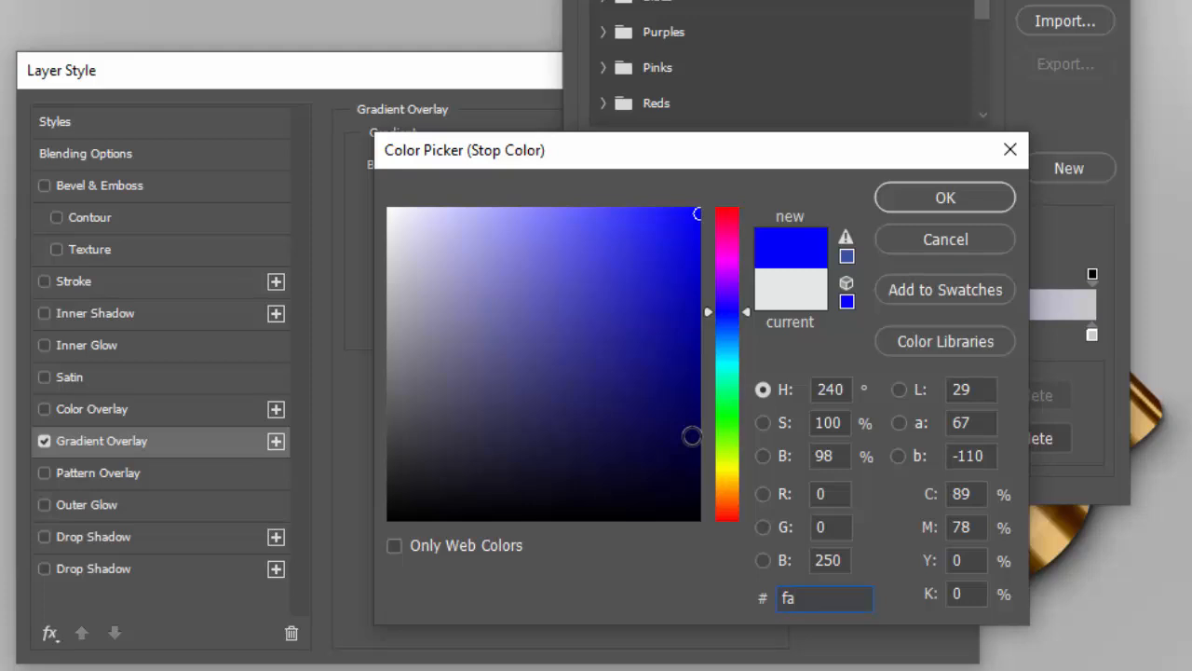
{"action": "type", "text": "ecd6"}
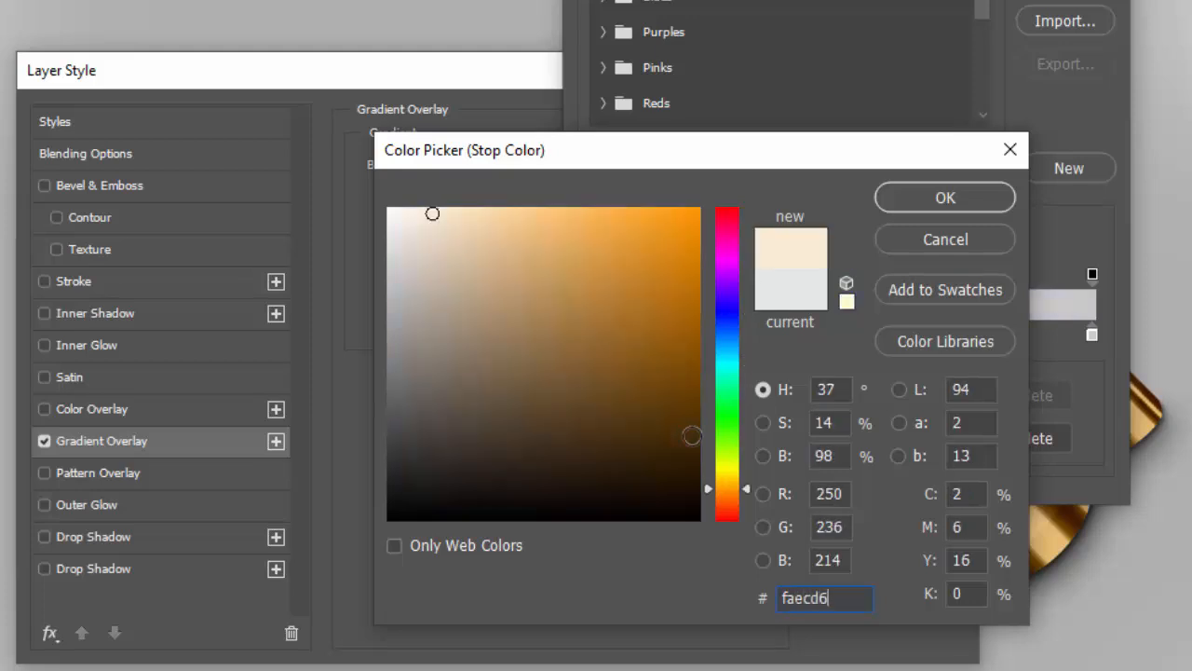
{"action": "left_click", "coordinate": [941, 197]}
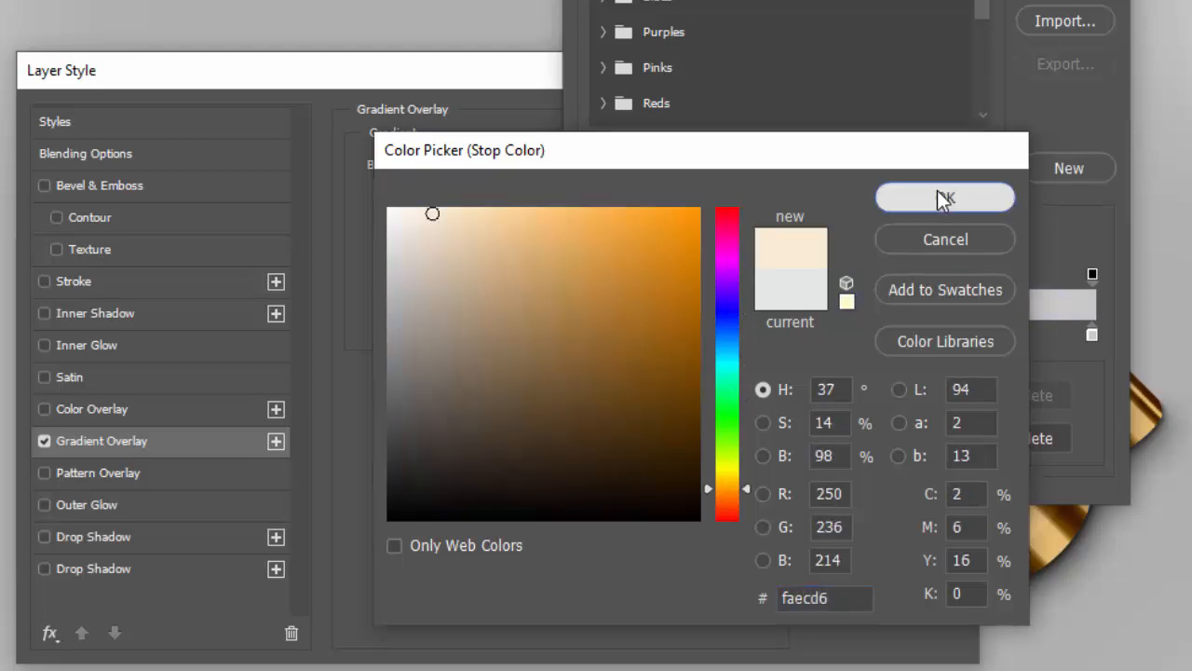
Set the gradient's right color stop to f2deba and apply the layer style
{"action": "left_click", "coordinate": [1092, 334]}
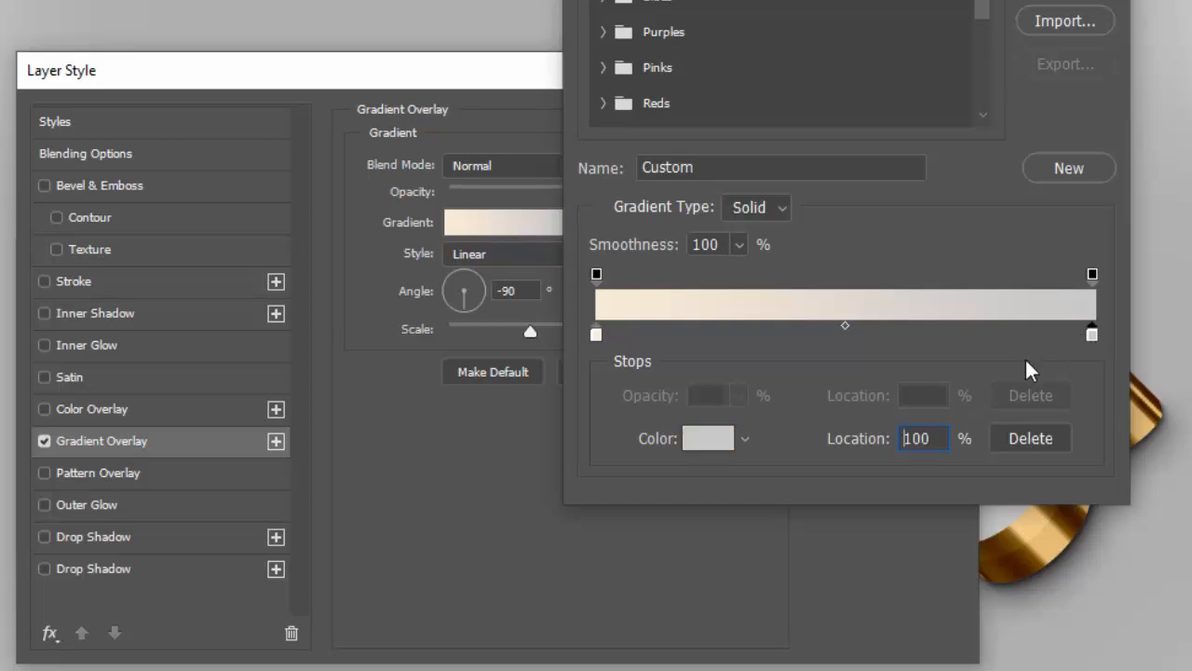
{"action": "left_click", "coordinate": [712, 443]}
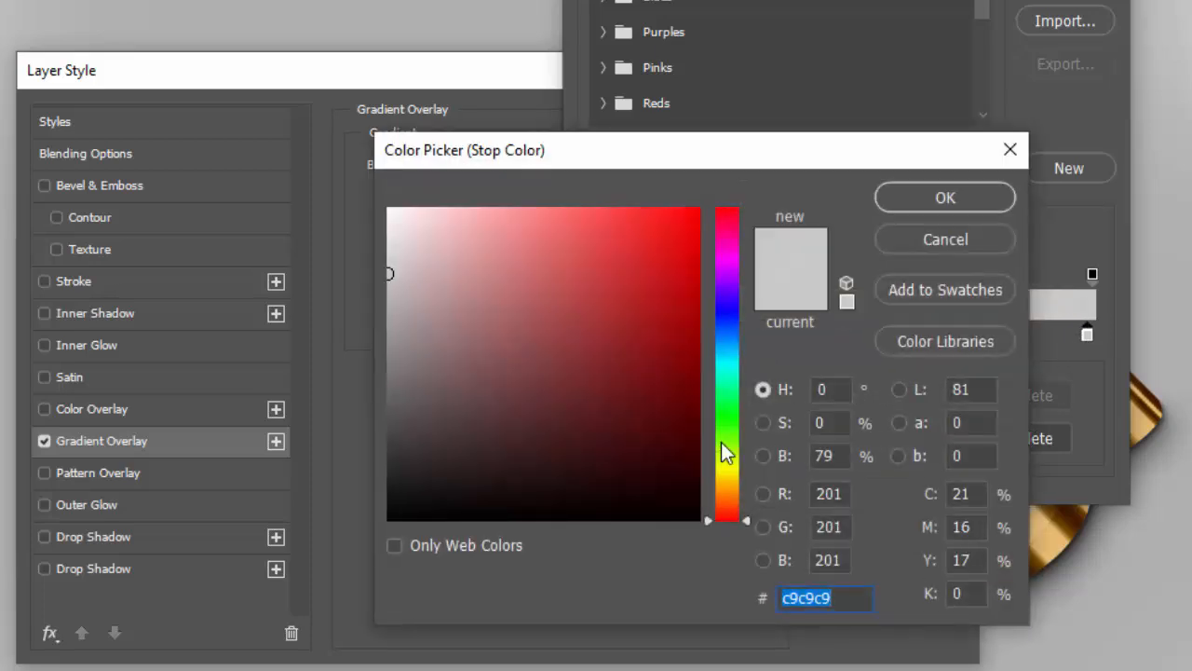
{"action": "type", "text": "f"}
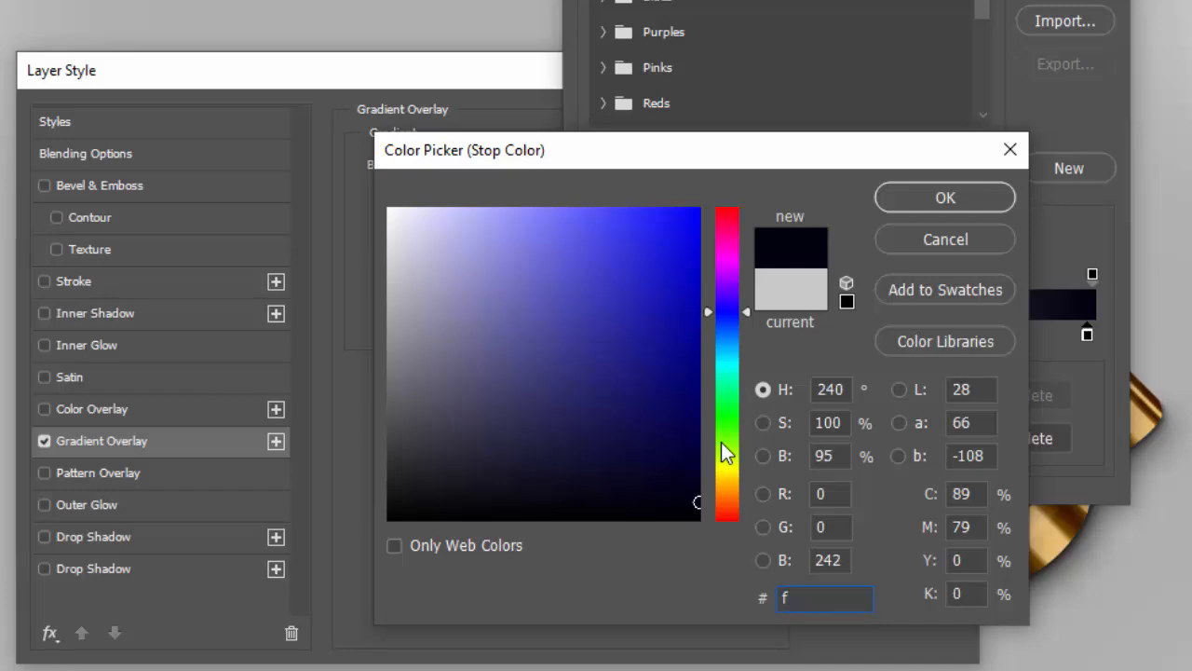
{"action": "type", "text": "2deb"}
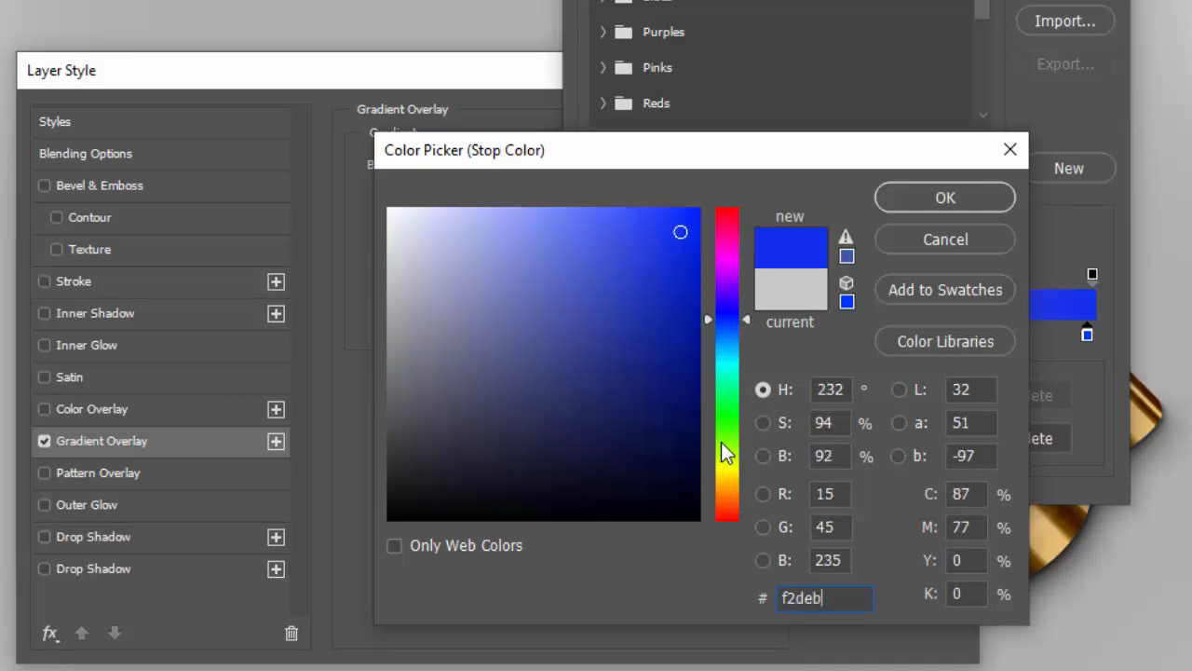
{"action": "type", "text": "a"}
{"action": "left_click", "coordinate": [908, 196]}
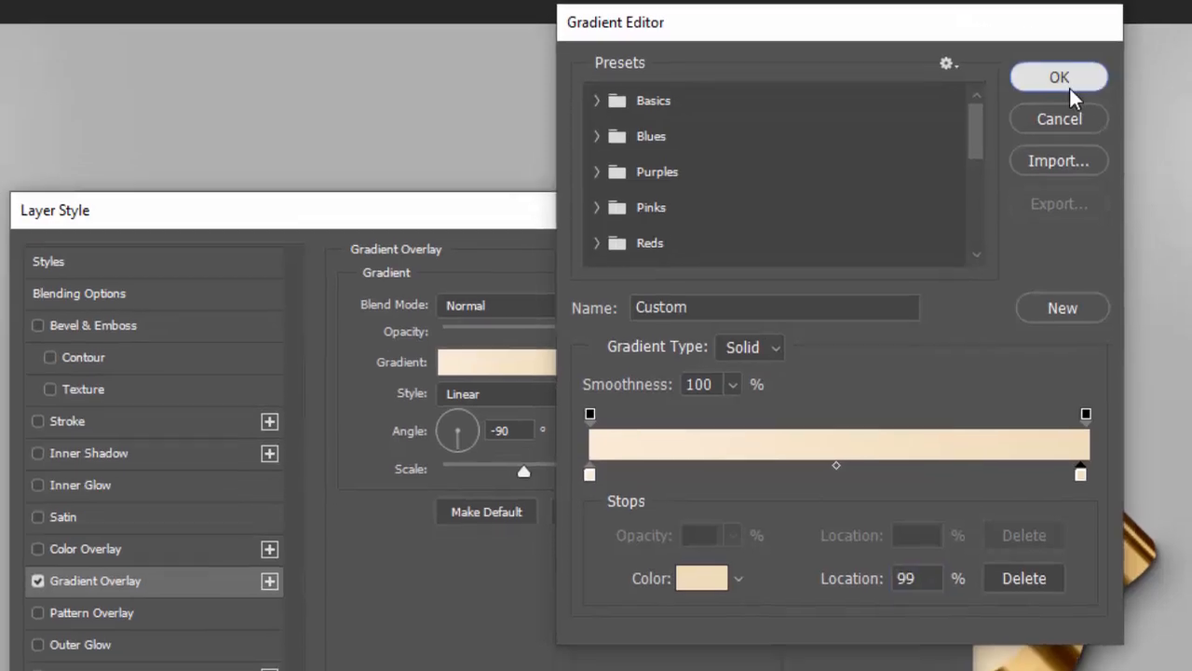
{"action": "left_click", "coordinate": [1058, 104]}
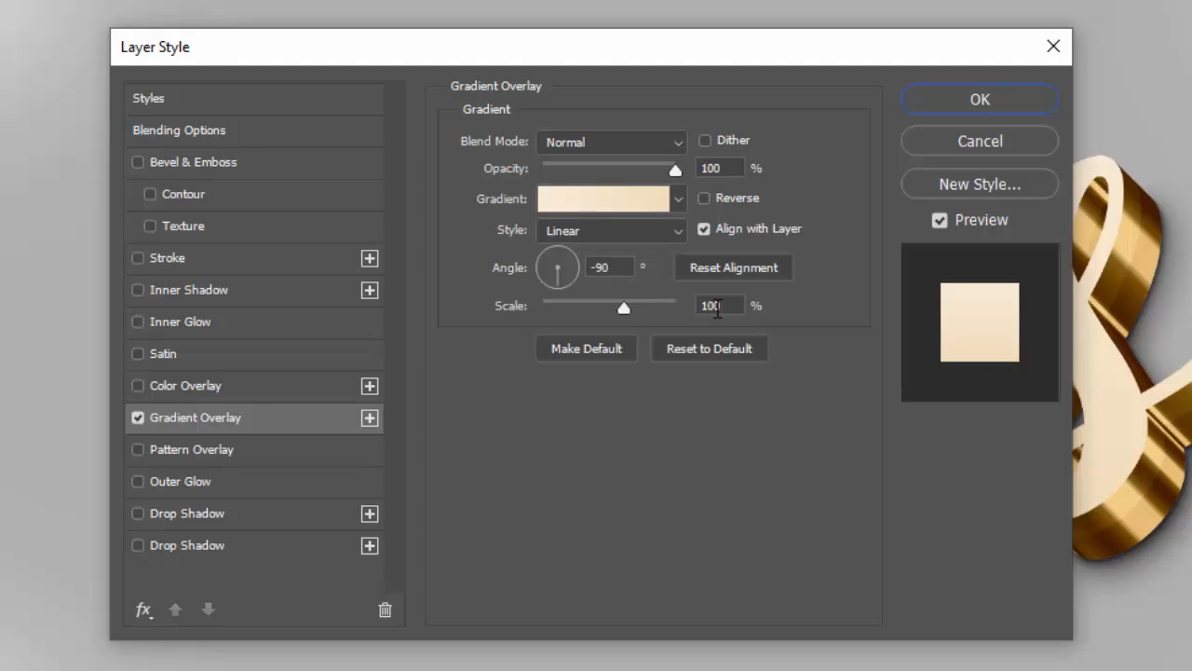
{"action": "left_click", "coordinate": [979, 111]}
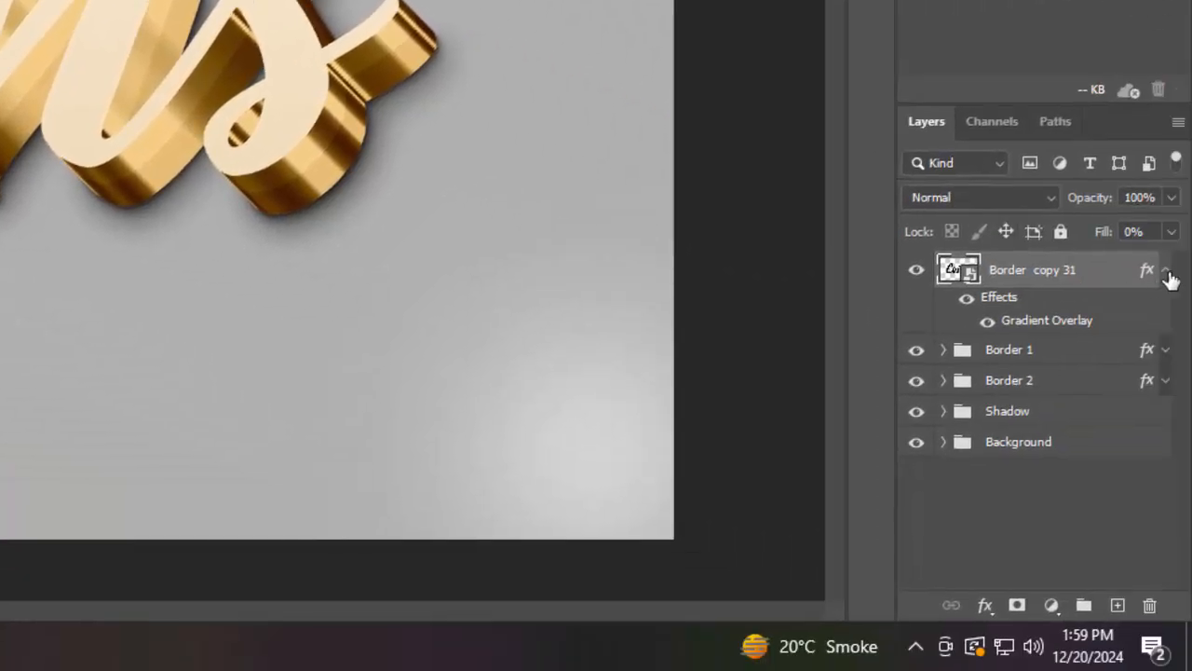
Duplicate the Border copy 31 layer and open the copy's layer style
{"action": "left_click", "coordinate": [1165, 272]}
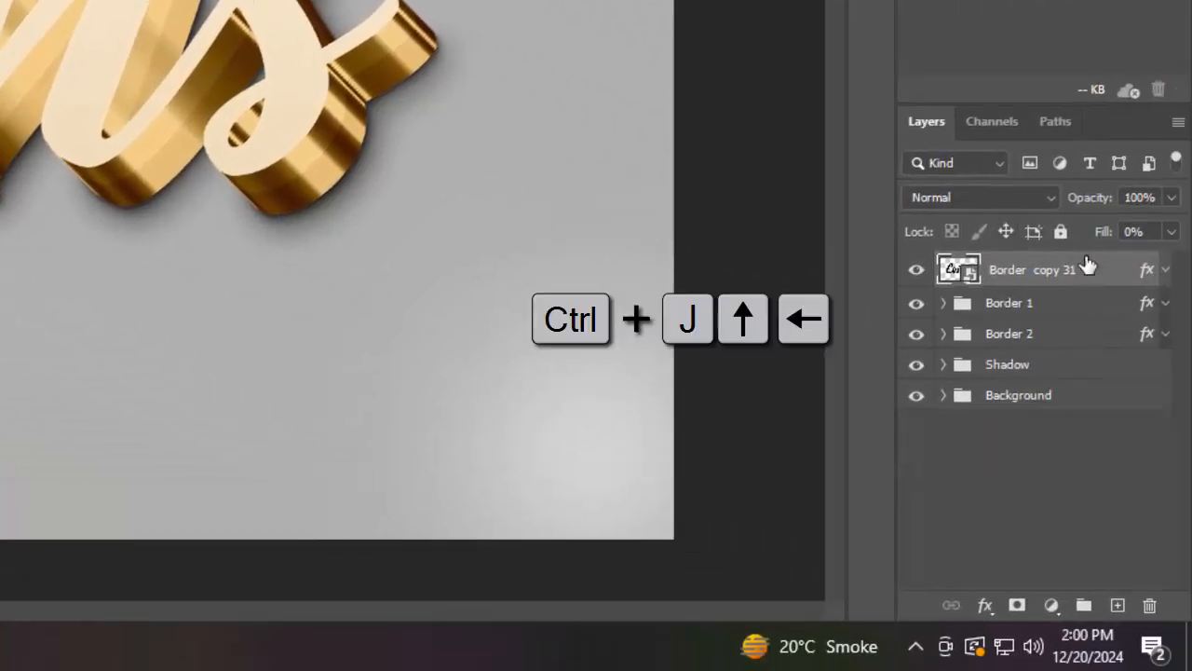
{"action": "key", "text": "ctrl+j"}
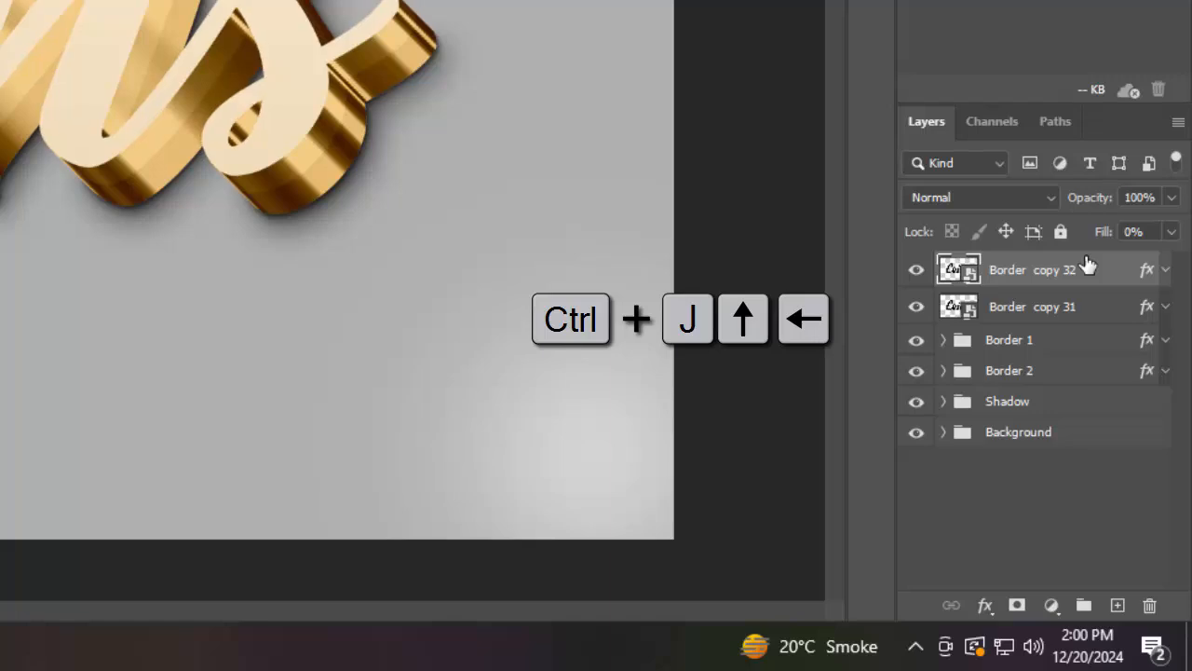
{"action": "double_click", "coordinate": [1145, 278]}
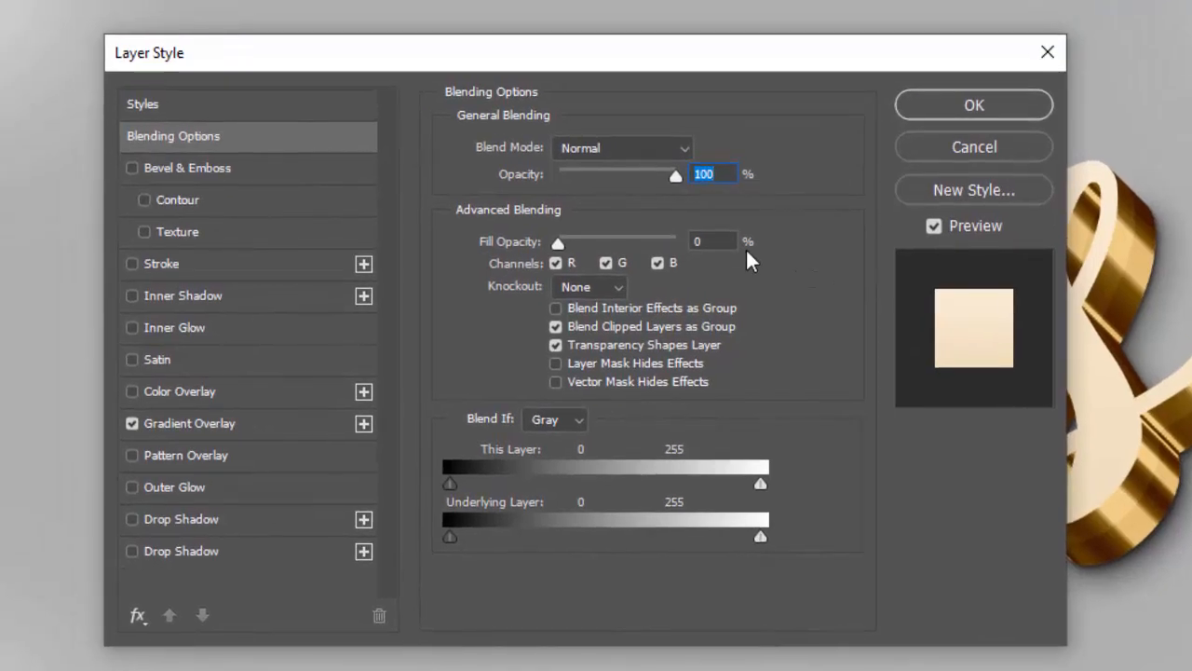
Enable Bevel & Emboss as an Inner Bevel with depth 246%, direction Down and size 21 px
{"action": "left_click", "coordinate": [223, 165]}
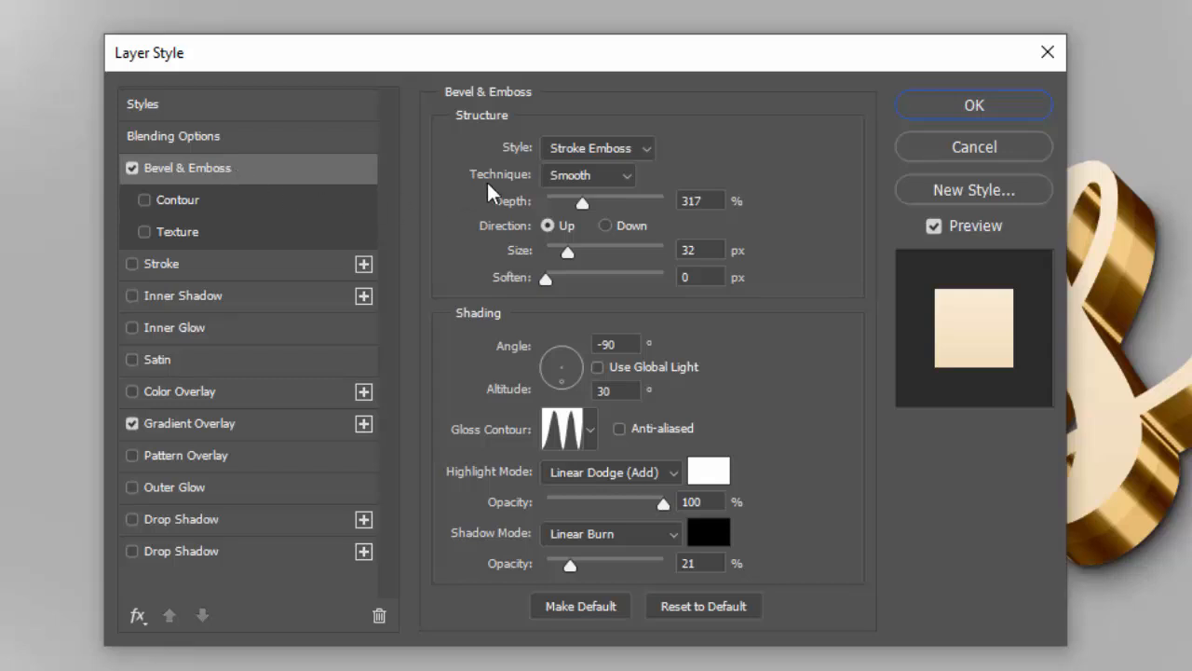
{"action": "left_click", "coordinate": [584, 151]}
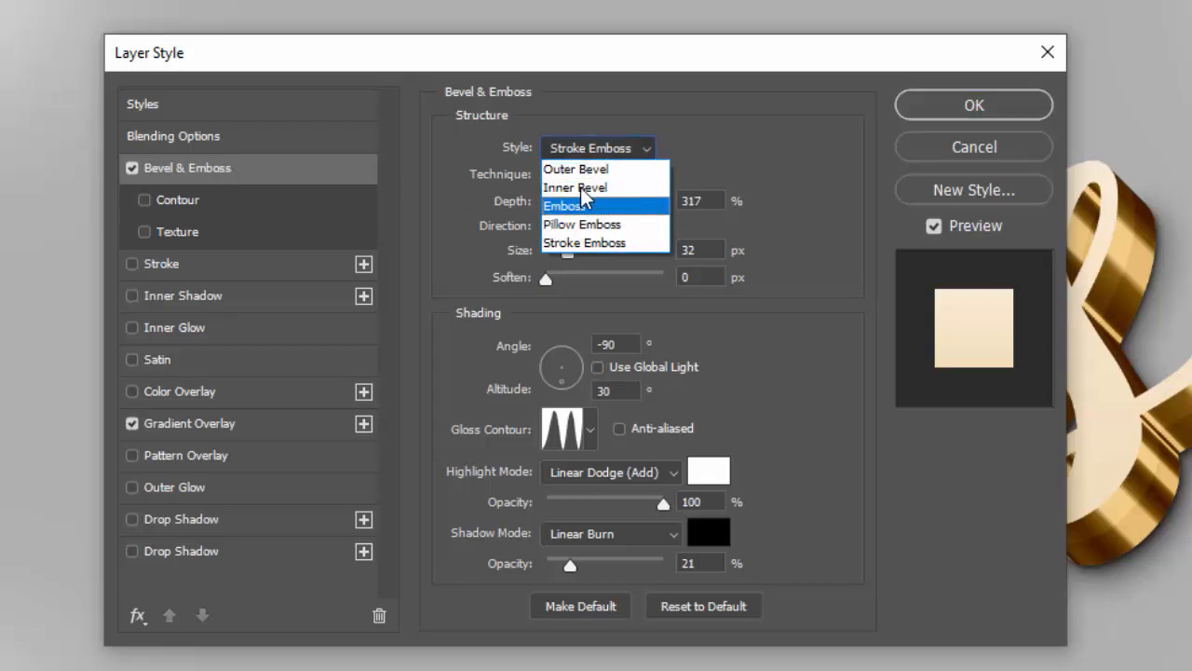
{"action": "left_click", "coordinate": [582, 186]}
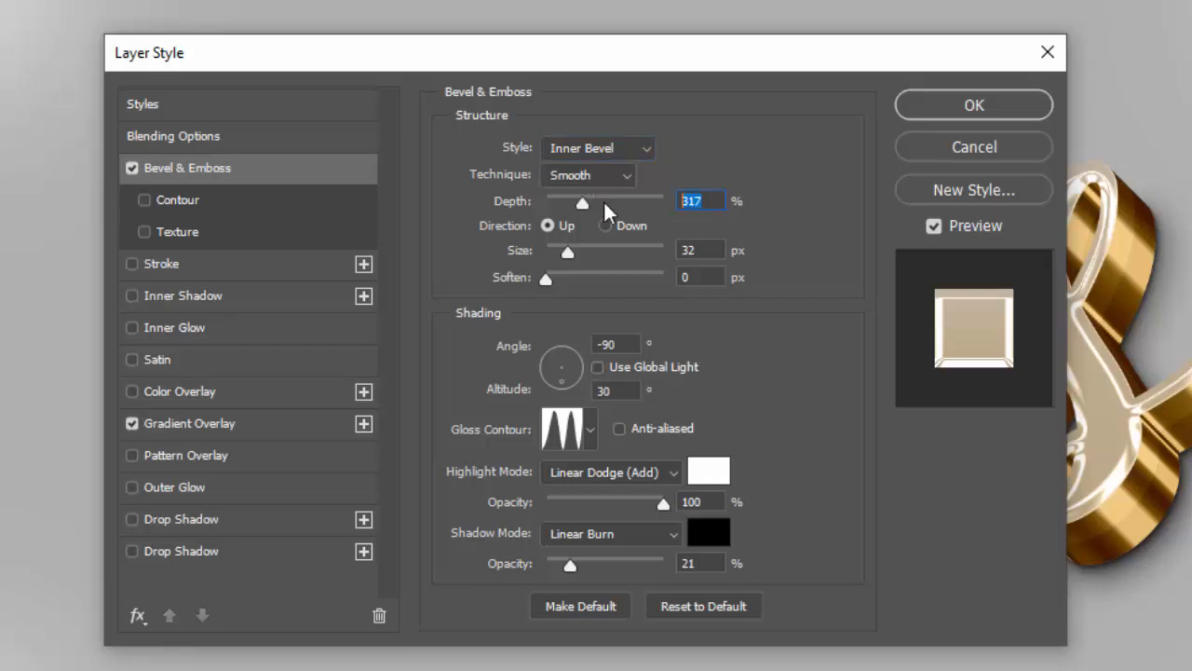
{"action": "type", "text": "246"}
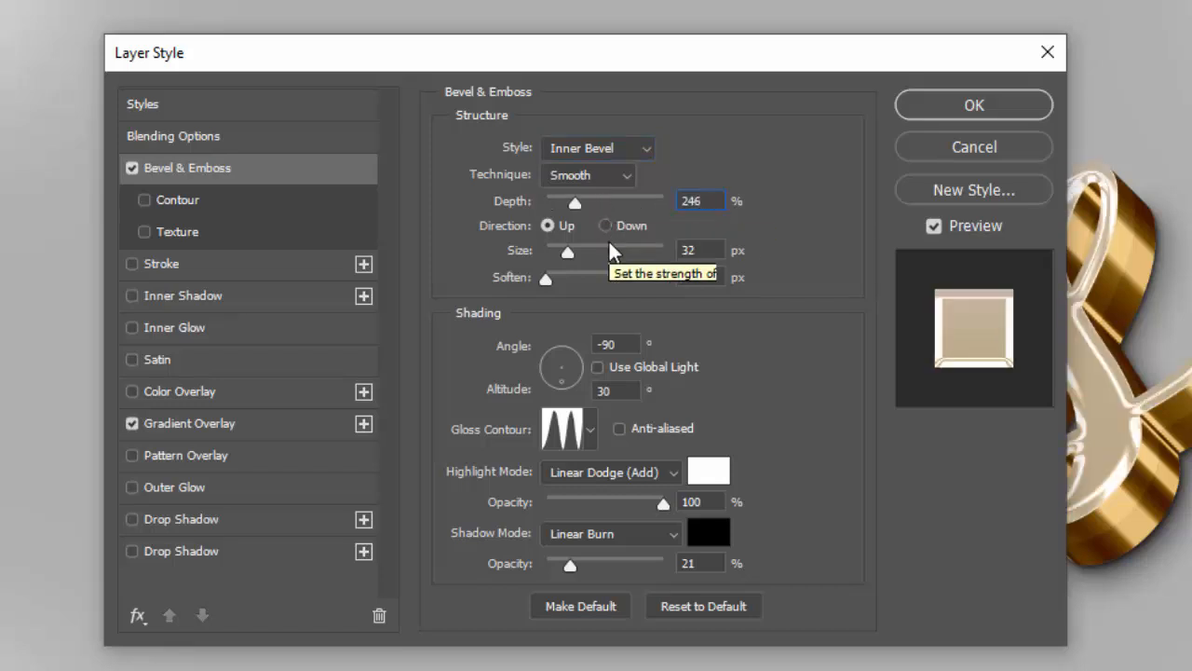
{"action": "left_click", "coordinate": [605, 225]}
{"action": "key", "text": "Tab"}
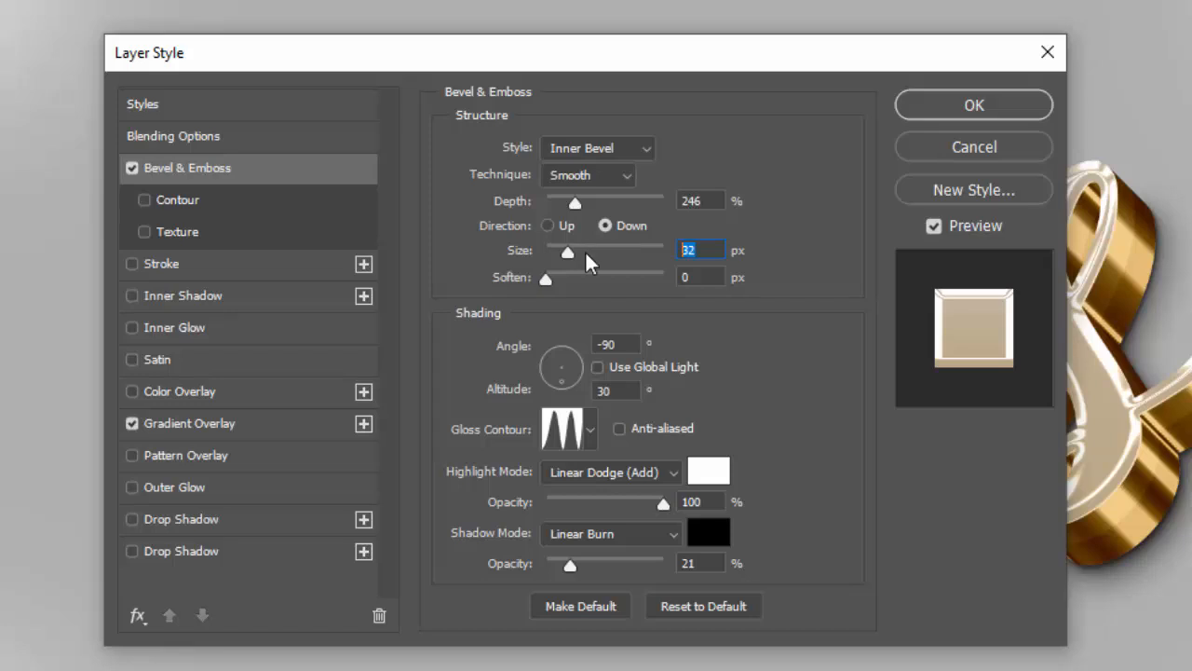
{"action": "type", "text": "21"}
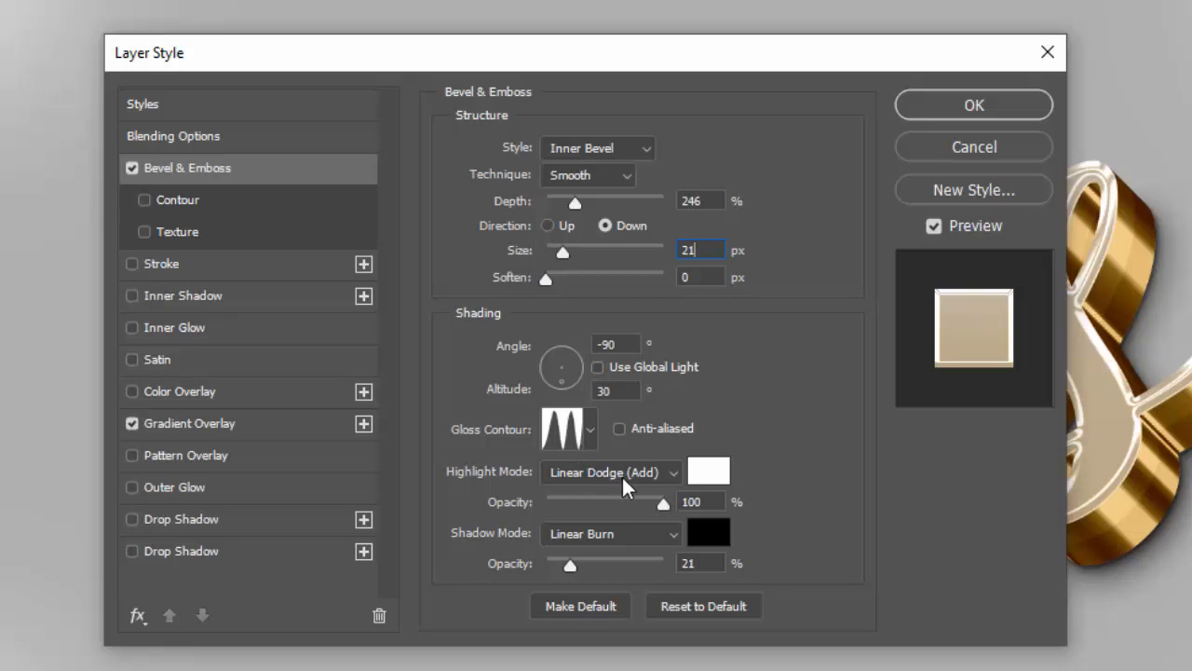
Set the bevel's highlight opacity to 17% and shadow opacity to 4%
{"action": "double_click", "coordinate": [713, 504]}
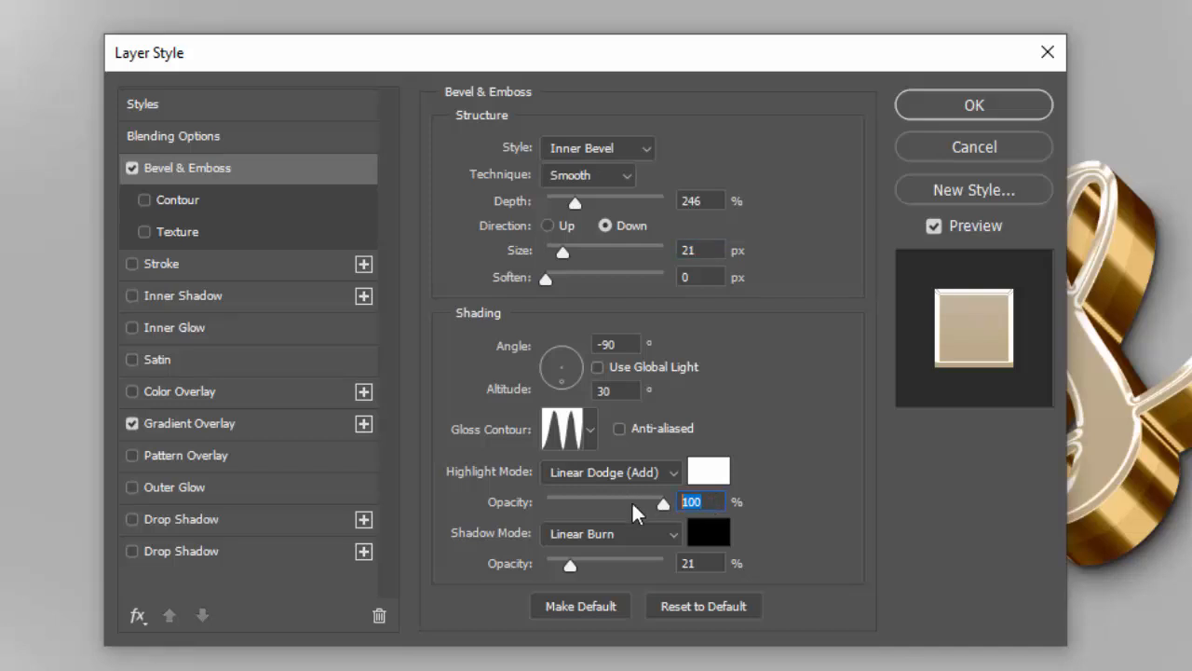
{"action": "type", "text": "17"}
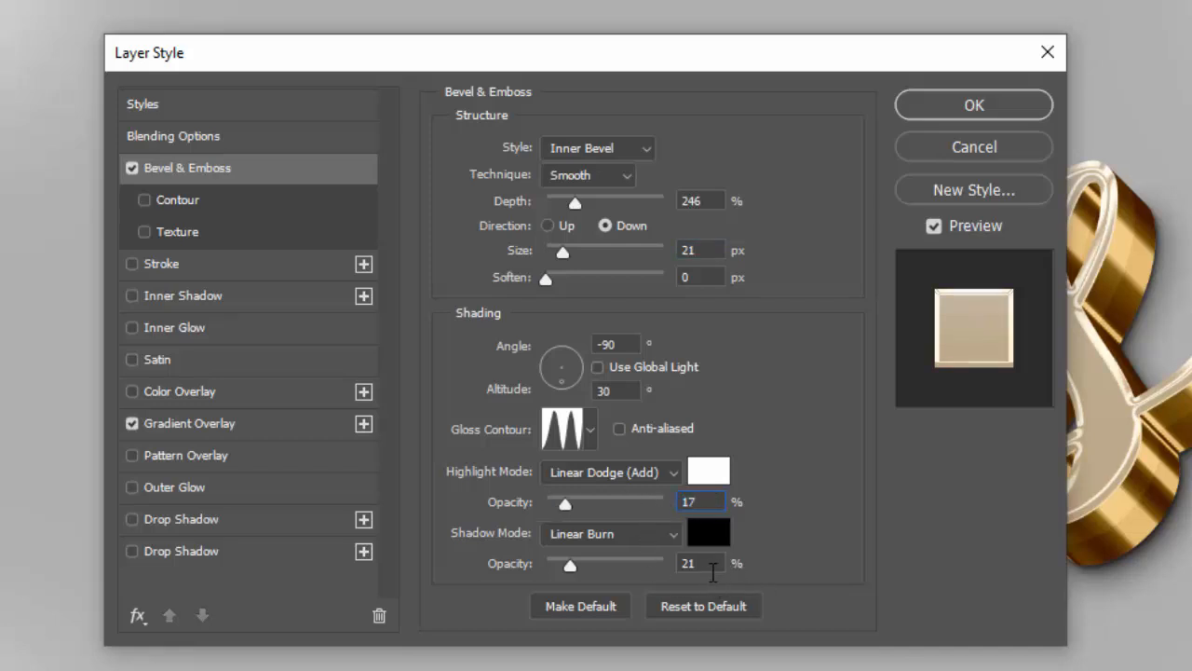
{"action": "key", "text": "Tab"}
{"action": "type", "text": "4"}
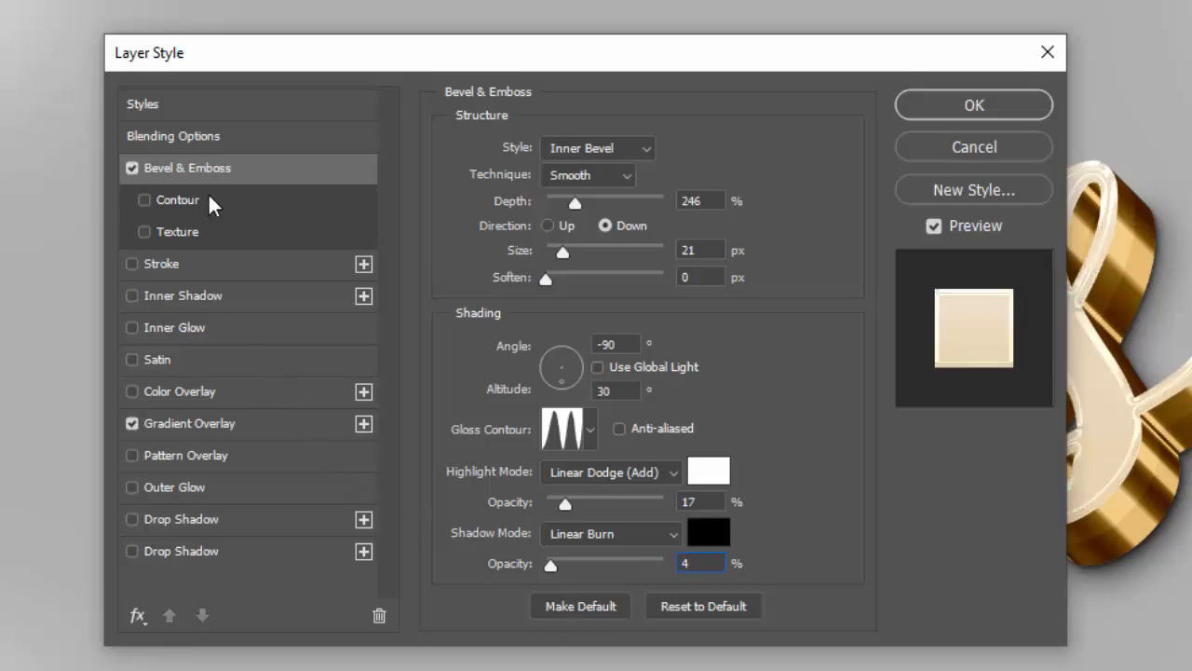
Enable the bevel Contour, choose a contour preset in the Contour Editor, and set the range to 100%
{"action": "left_click", "coordinate": [284, 201]}
{"action": "left_click", "coordinate": [523, 163]}
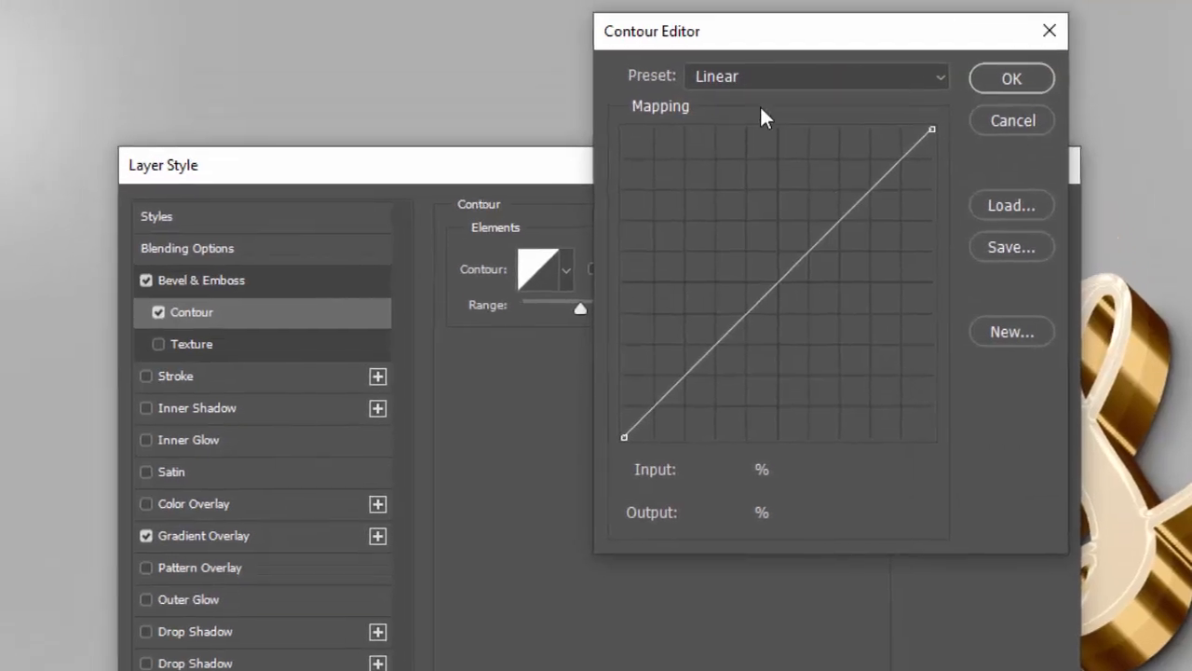
{"action": "left_click", "coordinate": [761, 105]}
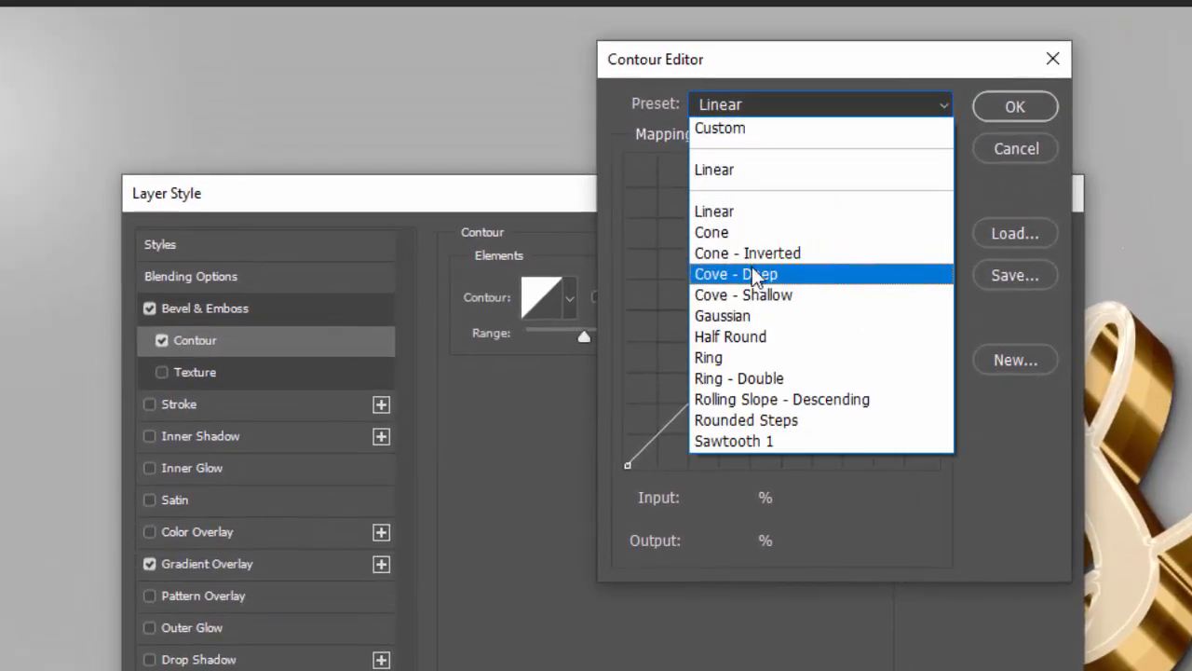
{"action": "left_click", "coordinate": [742, 233]}
{"action": "left_click", "coordinate": [1014, 106]}
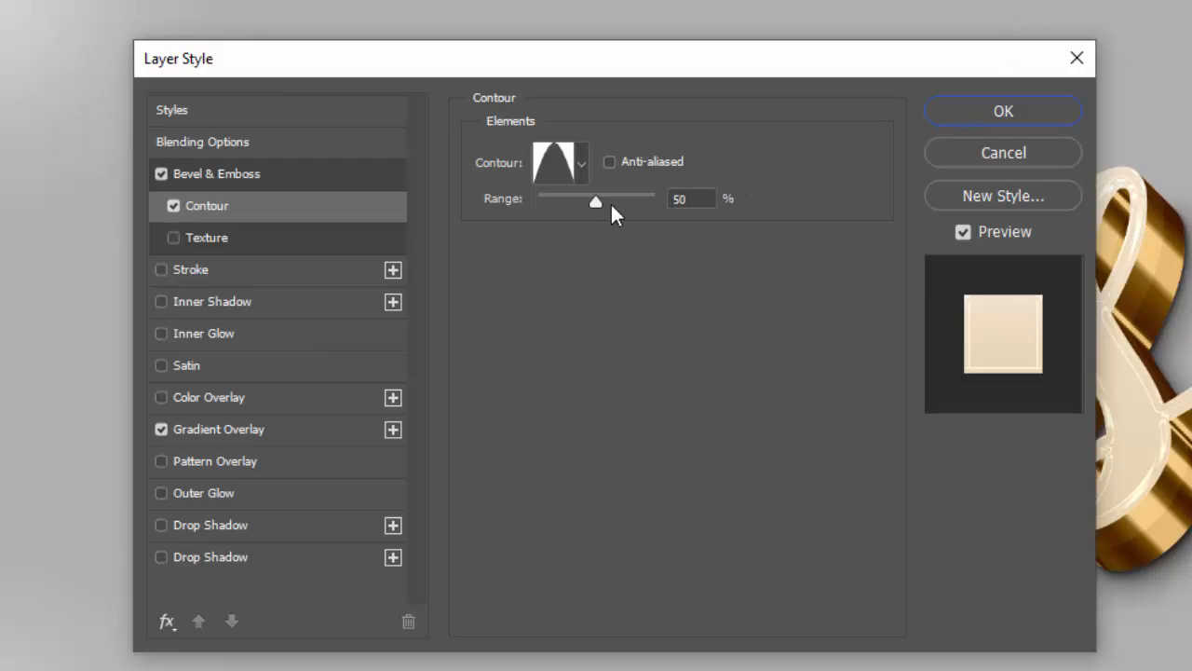
{"action": "left_click_drag", "start_coordinate": [596, 204], "coordinate": [719, 212]}
{"action": "double_click", "coordinate": [717, 201]}
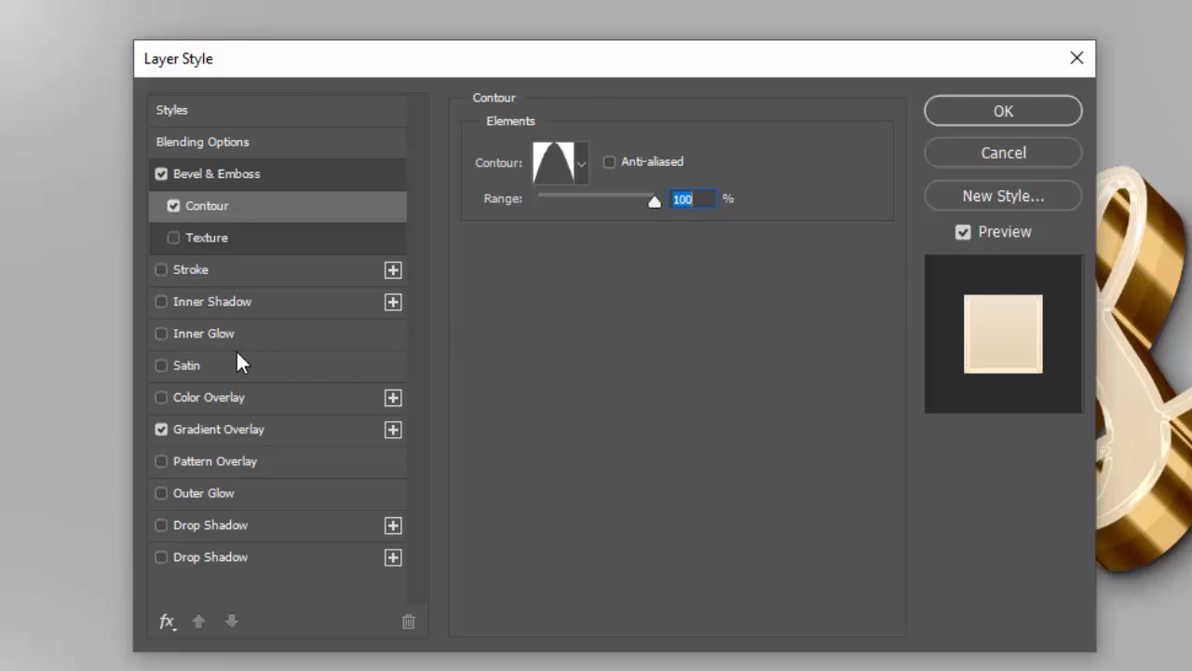
Turn off the Gradient Overlay and turn on a Color Overlay for this layer
{"action": "left_click", "coordinate": [160, 430]}
{"action": "left_click", "coordinate": [161, 429]}
{"action": "left_click", "coordinate": [162, 397]}
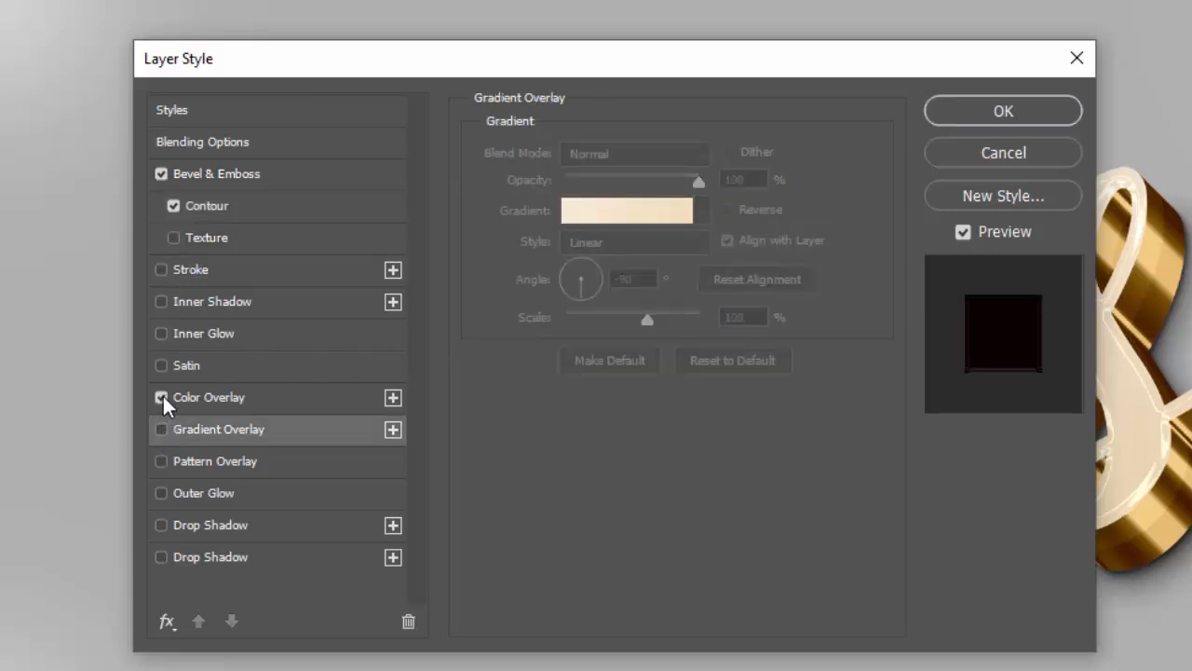
{"action": "left_click", "coordinate": [237, 397]}
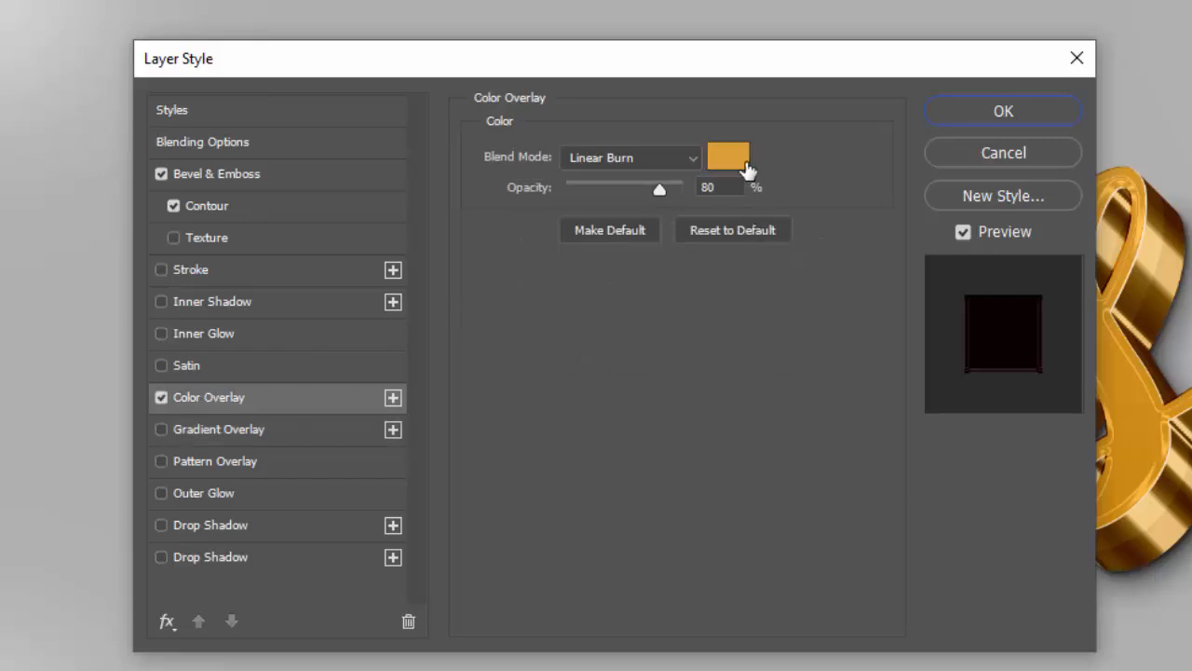
Set the Color Overlay to Normal blend mode, color e1a53c and 70% opacity, and apply the layer style
{"action": "left_click", "coordinate": [601, 157]}
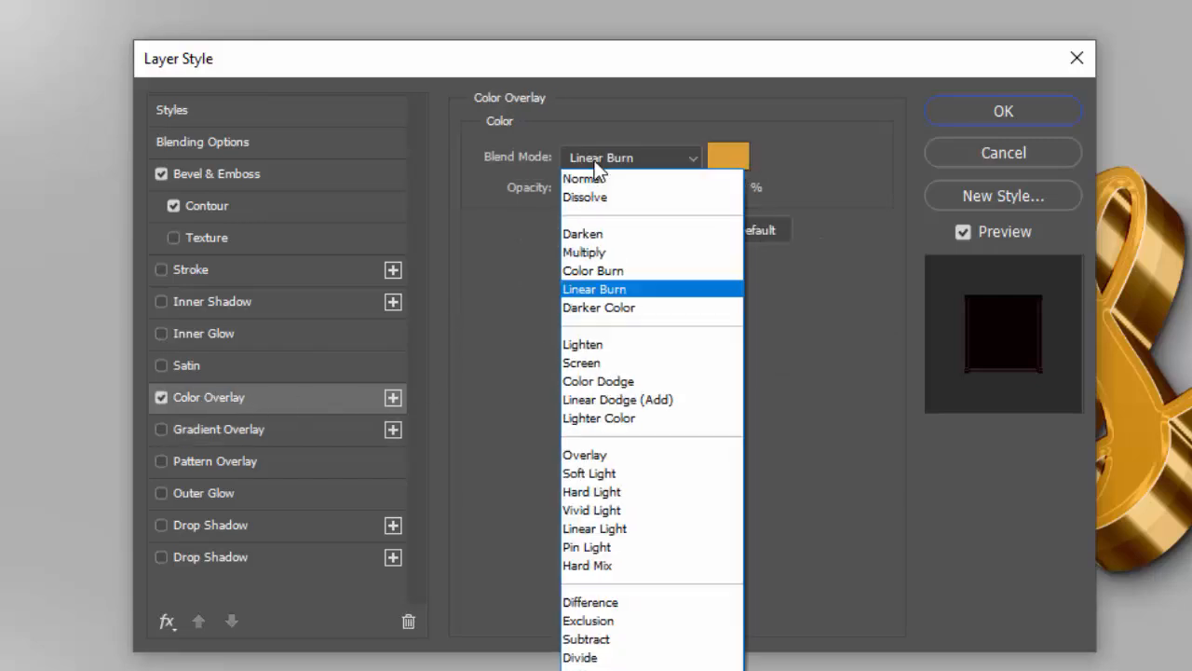
{"action": "left_click", "coordinate": [594, 170]}
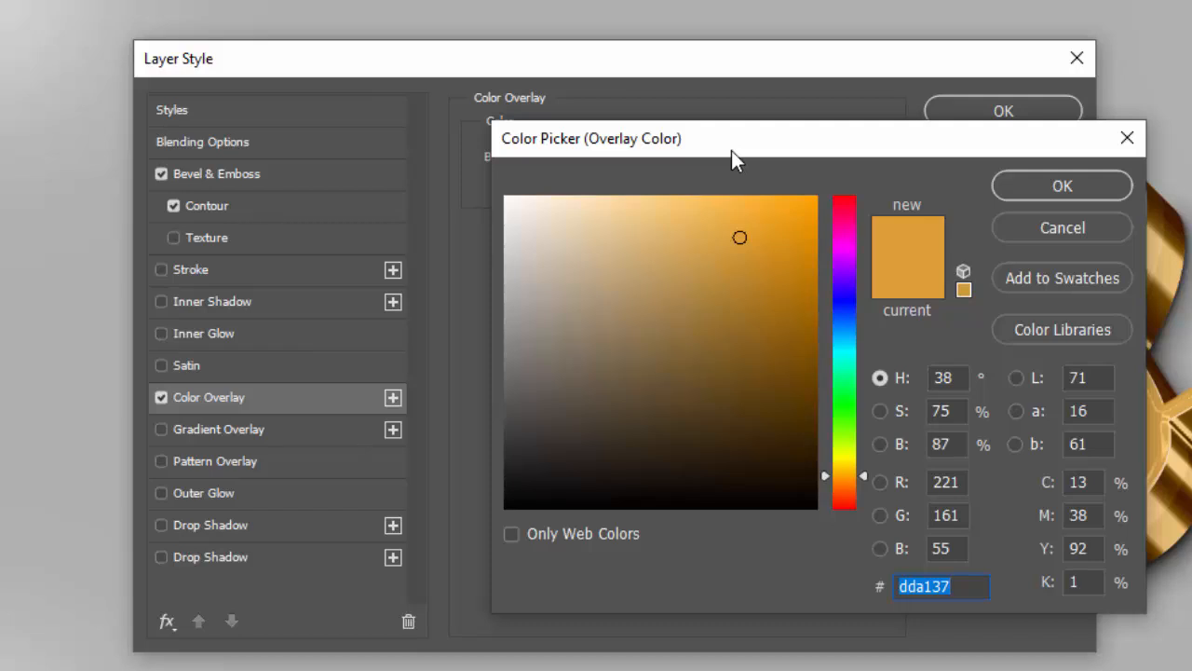
{"action": "type", "text": "e1"}
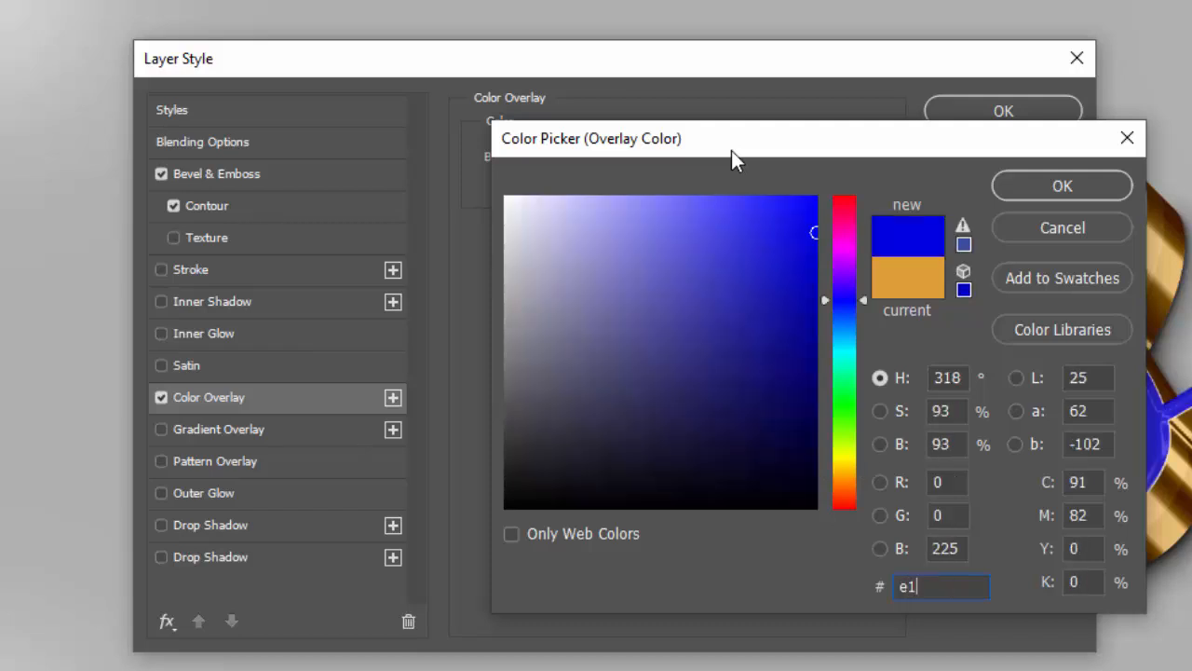
{"action": "type", "text": "a53c"}
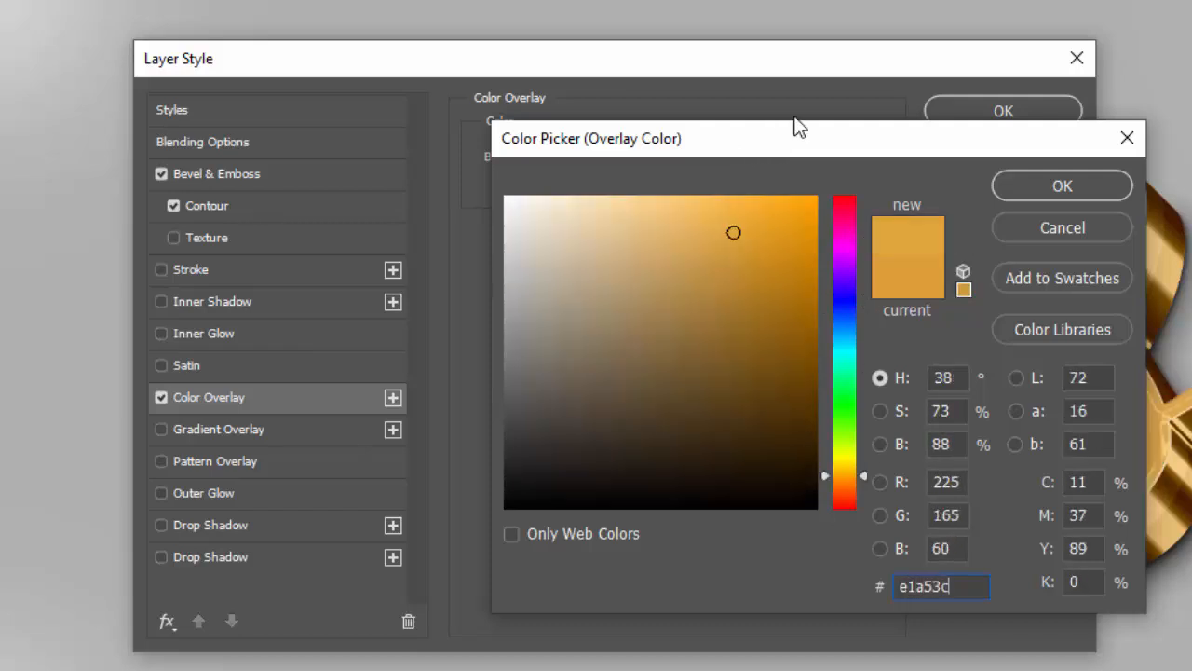
{"action": "left_click", "coordinate": [1038, 184]}
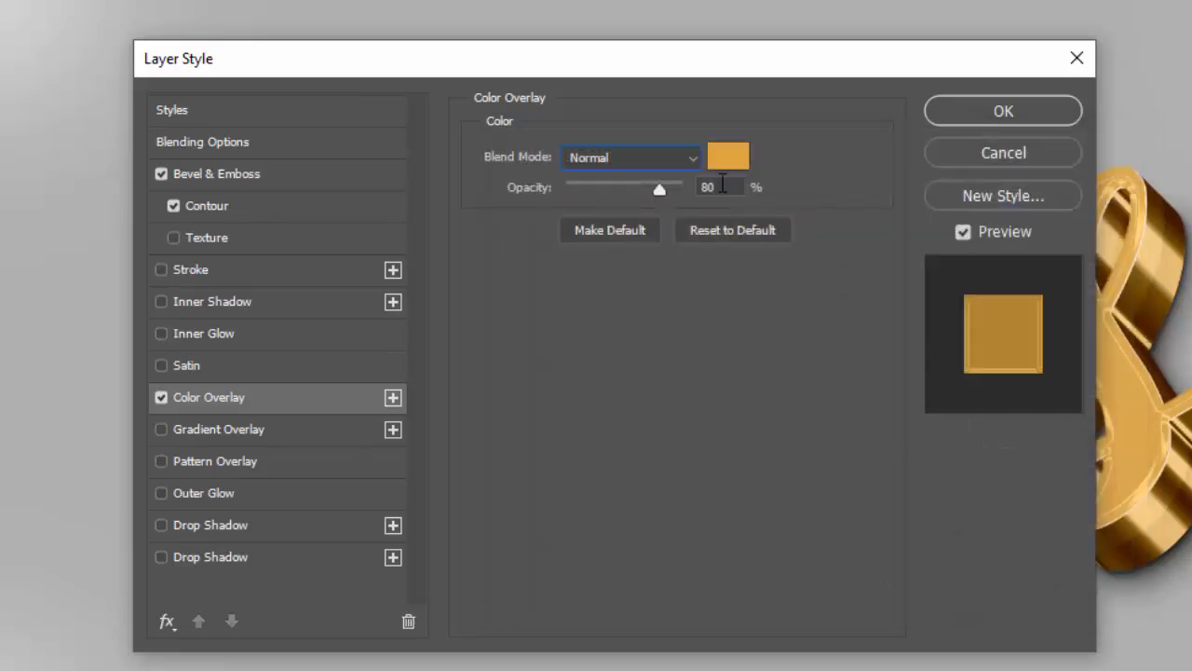
{"action": "left_click", "coordinate": [644, 191]}
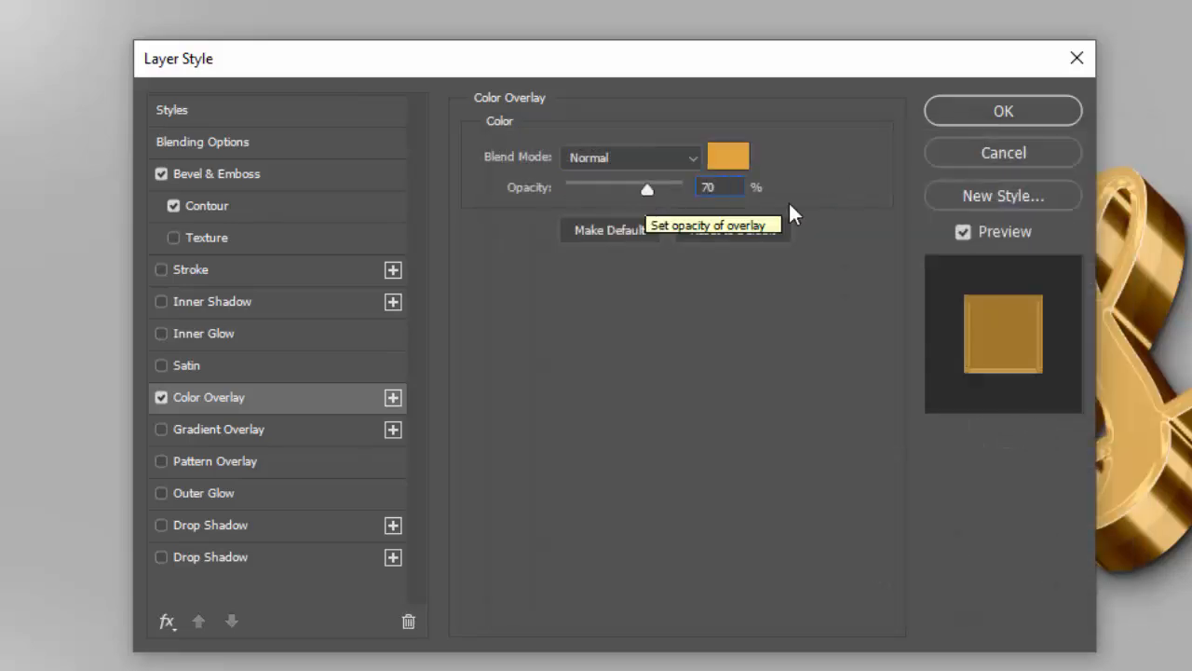
{"action": "left_click", "coordinate": [987, 127]}
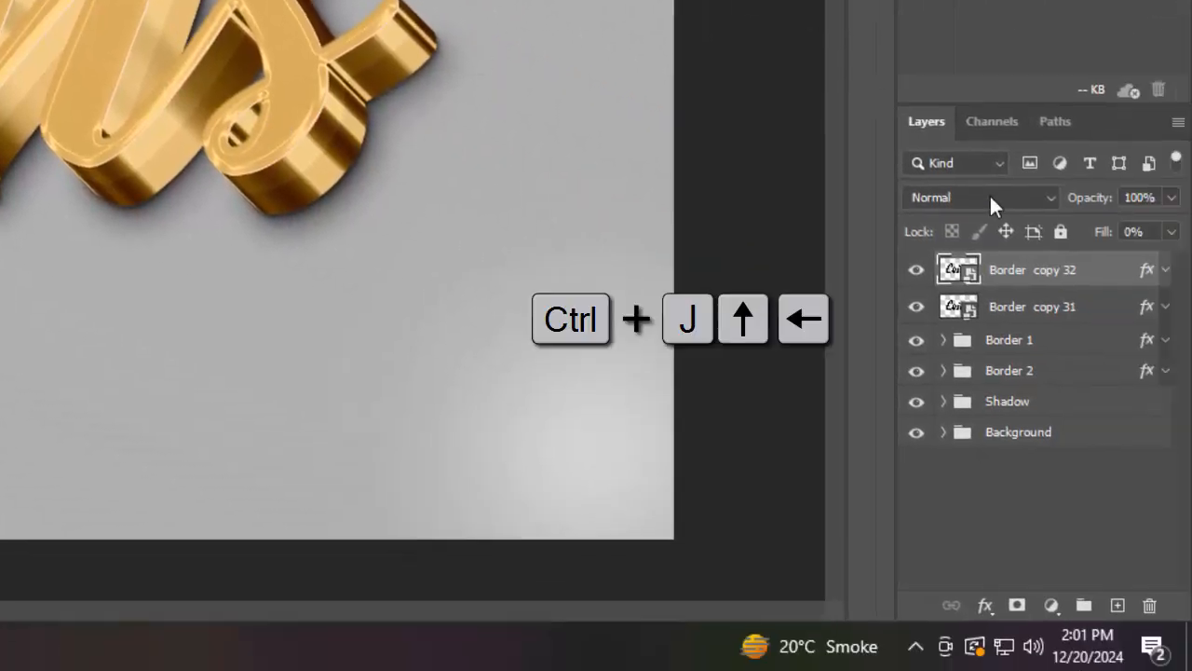
Duplicate the top Border copy layer and nudge the copy one pixel up and one pixel left
{"action": "key", "text": "ctrl+j"}
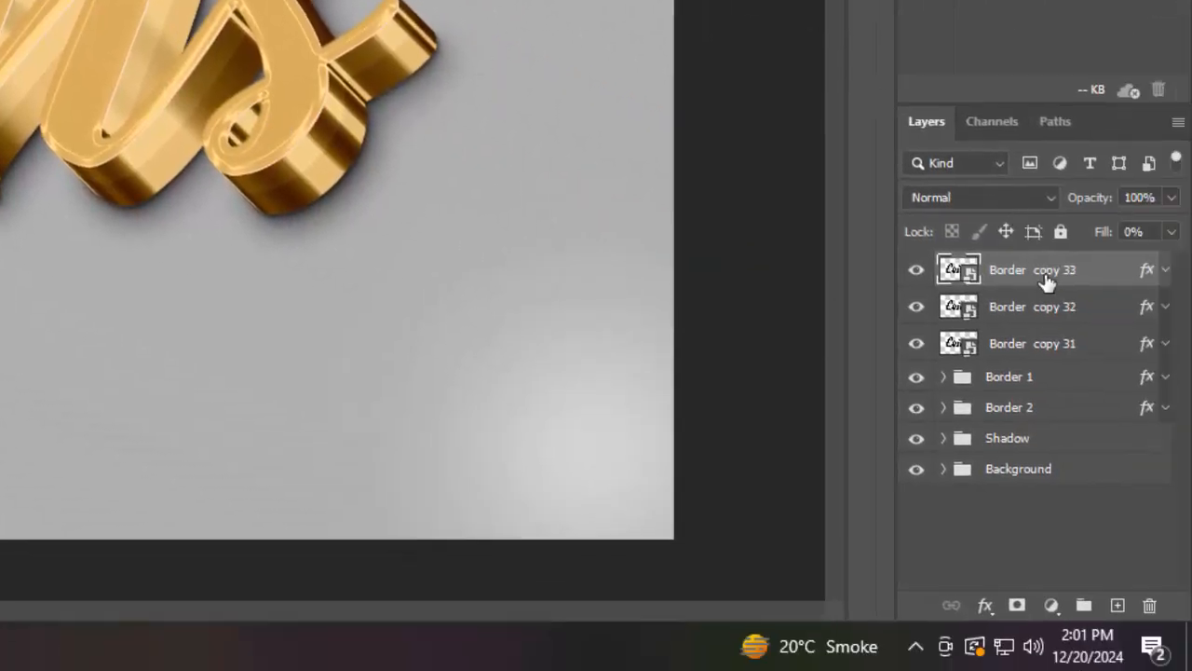
{"action": "key", "text": "Up"}
{"action": "key", "text": "Left"}
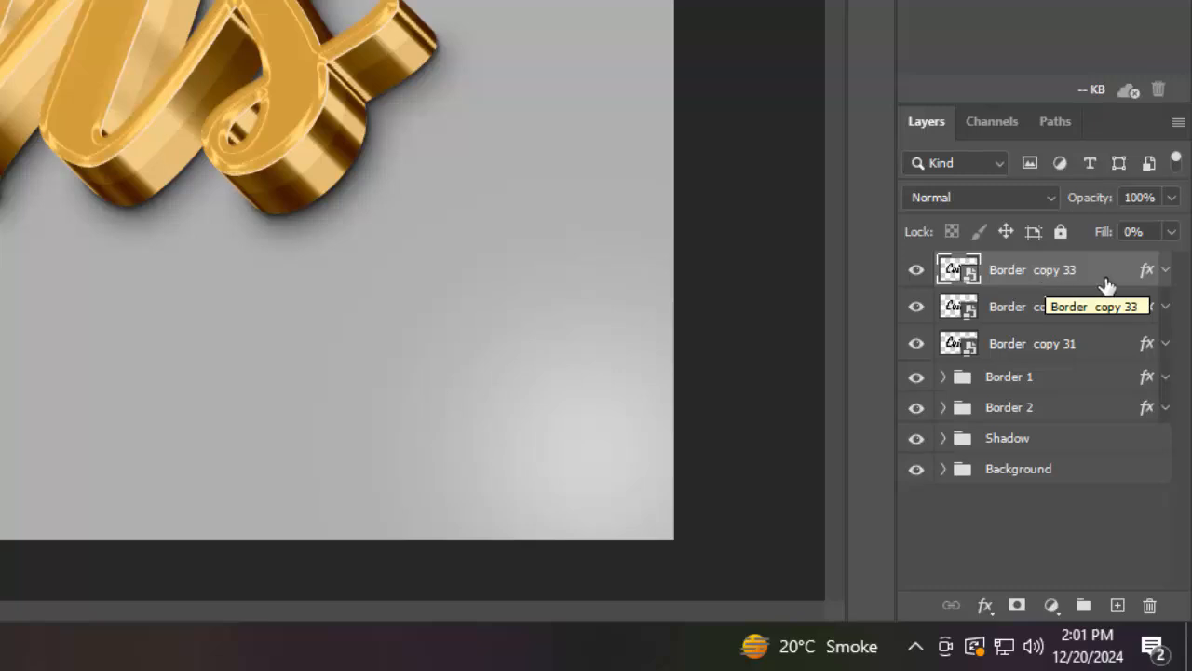
Open the new copy's layer style and set Bevel & Emboss to Stroke Emboss with depth 388% and size 8 px
{"action": "double_click", "coordinate": [1147, 271]}
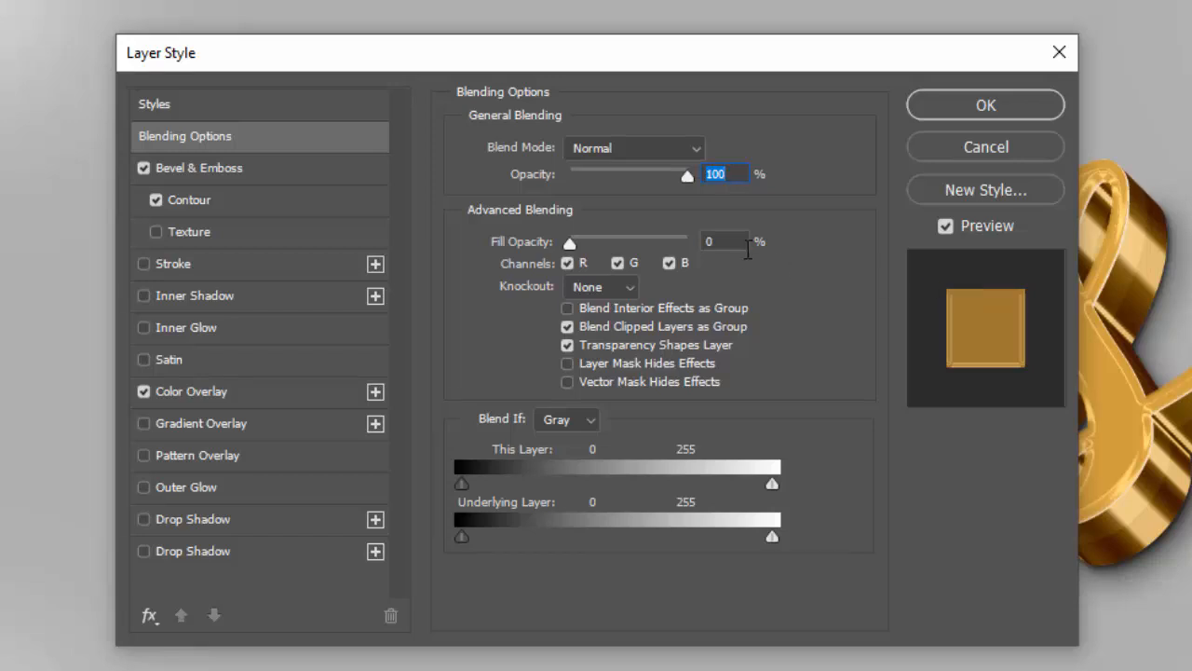
{"action": "left_click", "coordinate": [245, 168]}
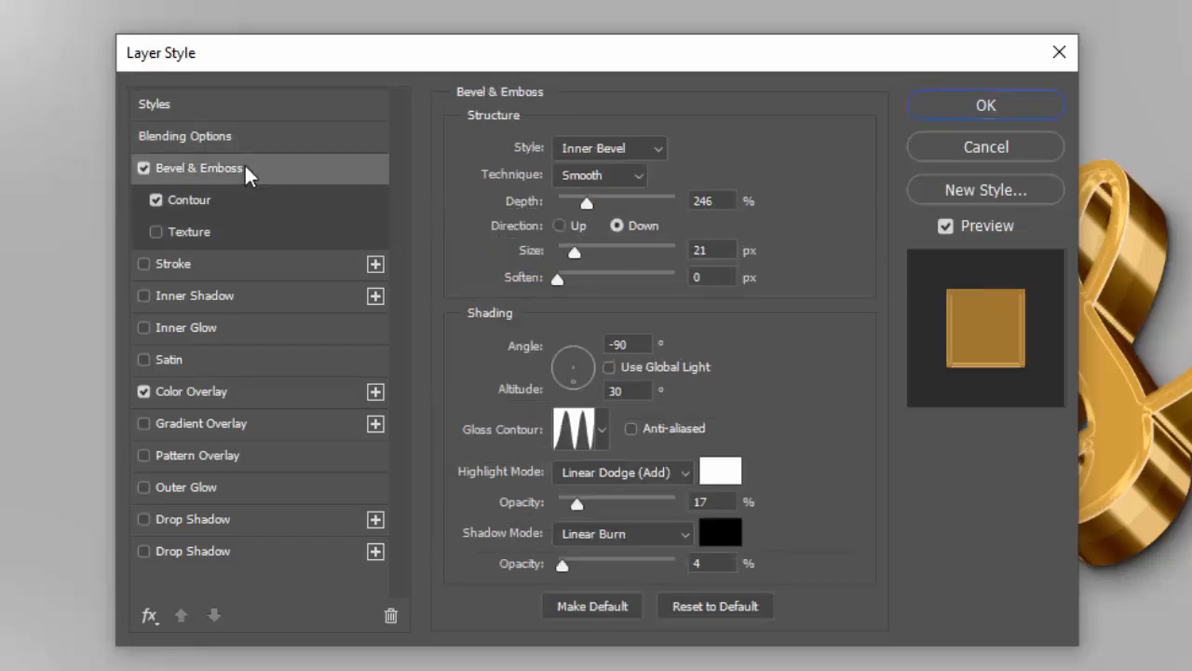
{"action": "left_click", "coordinate": [572, 148]}
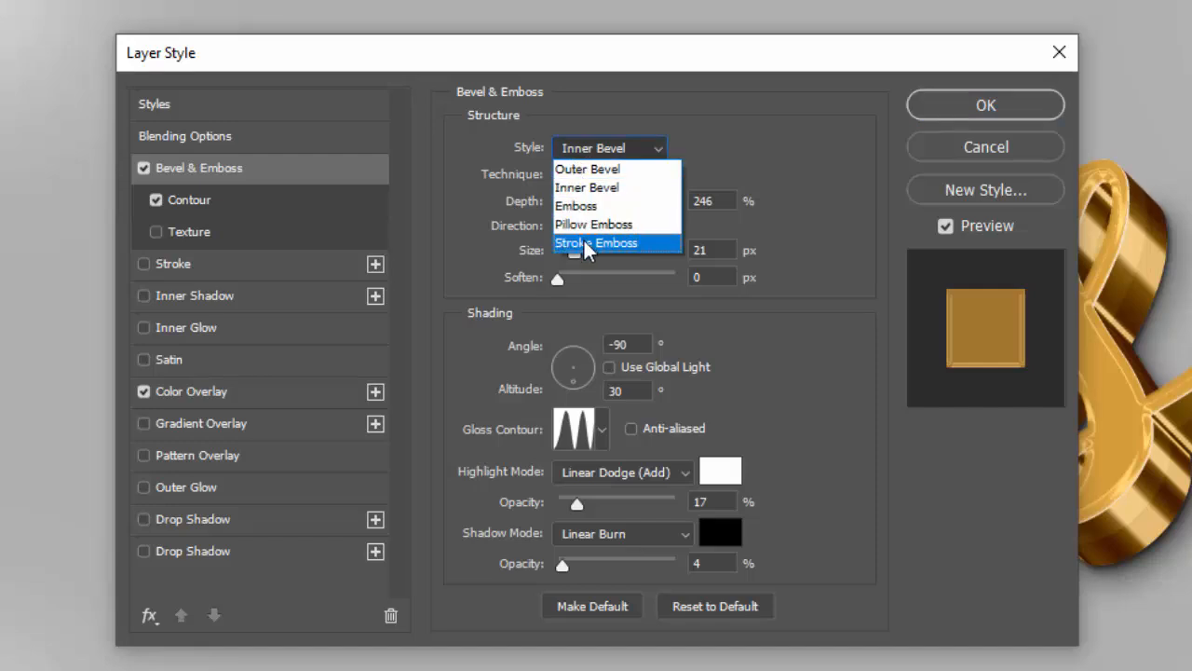
{"action": "left_click", "coordinate": [583, 243]}
{"action": "left_click_drag", "start_coordinate": [729, 200], "coordinate": [654, 203]}
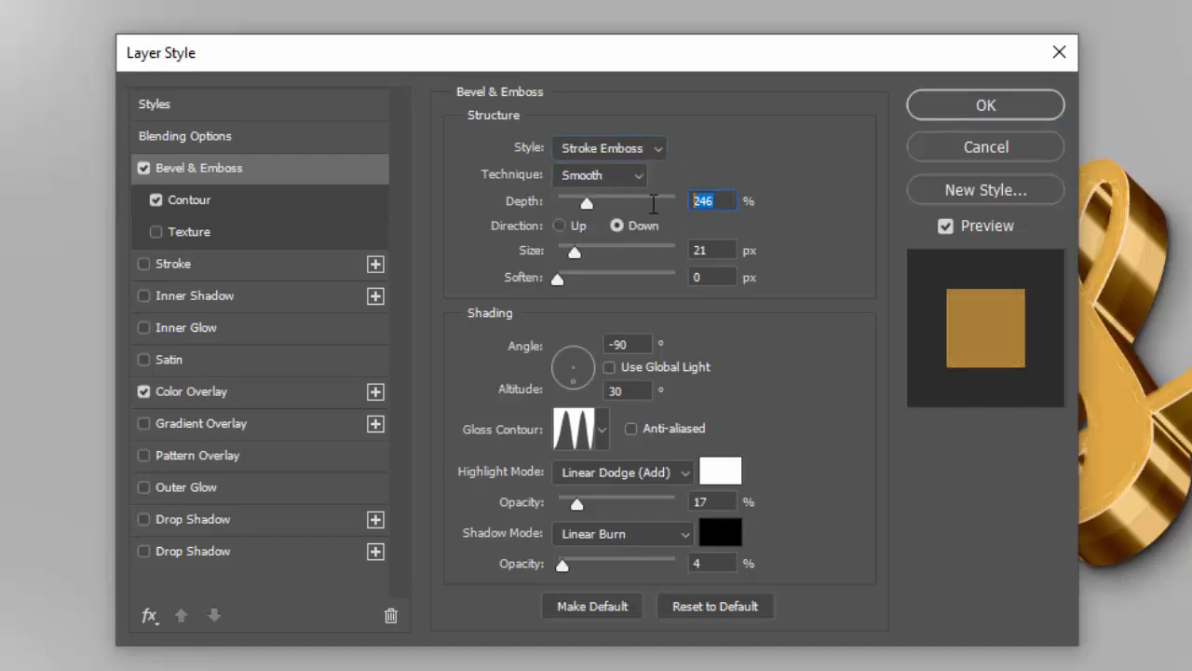
{"action": "type", "text": "388"}
{"action": "left_click_drag", "start_coordinate": [709, 251], "coordinate": [639, 249]}
{"action": "type", "text": "8"}
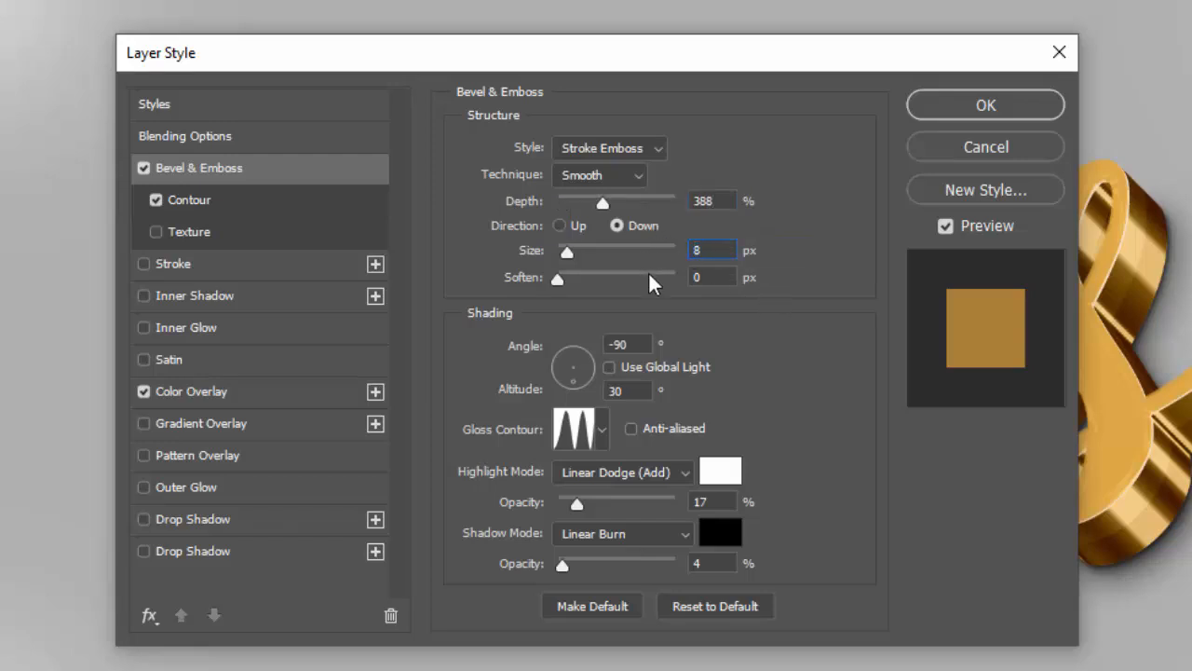
Set the bevel angle to 90° and the highlight color to ffce6f
{"action": "left_click_drag", "start_coordinate": [649, 345], "coordinate": [584, 347]}
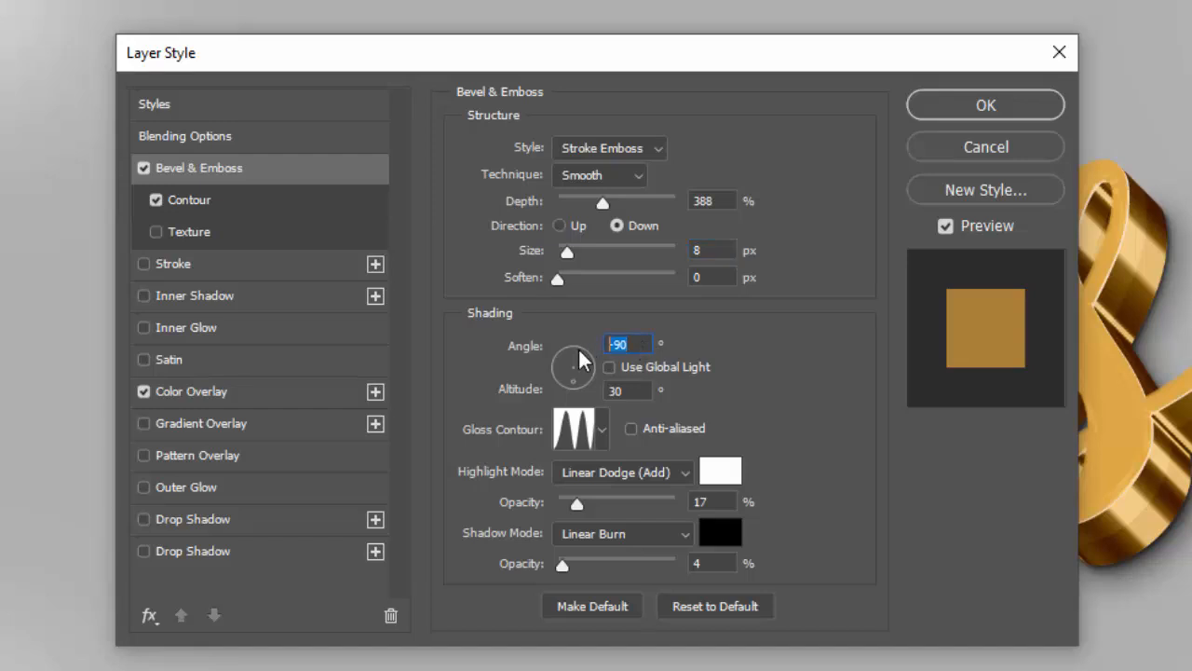
{"action": "type", "text": "90"}
{"action": "left_click", "coordinate": [727, 469]}
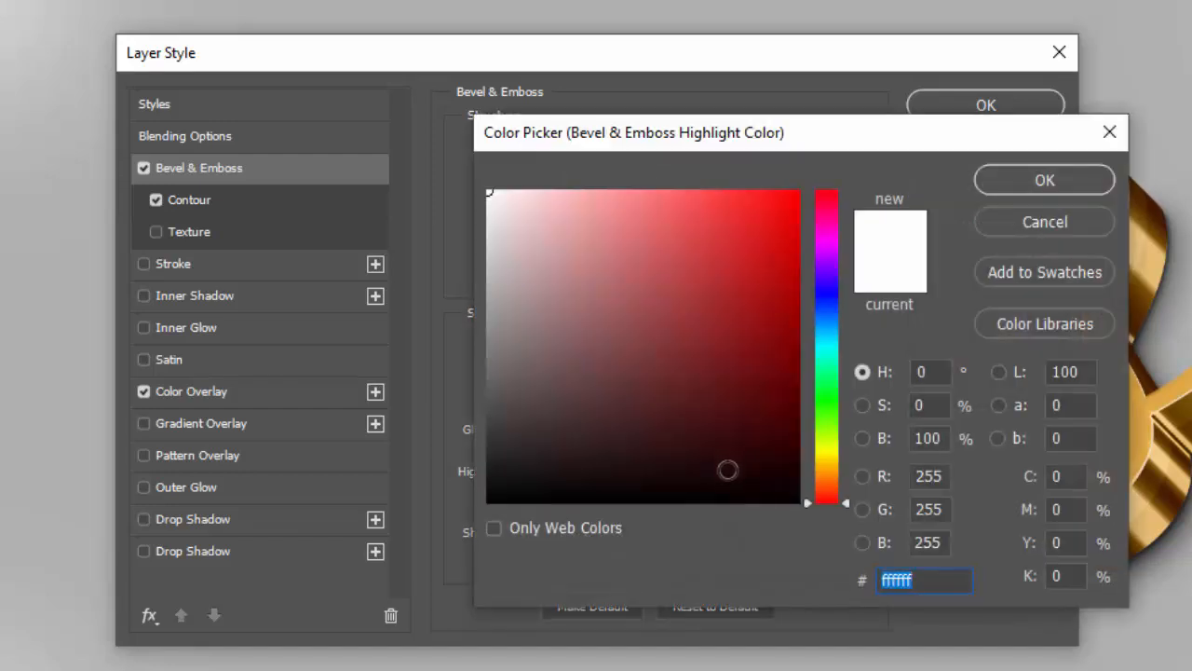
{"action": "type", "text": "ffc"}
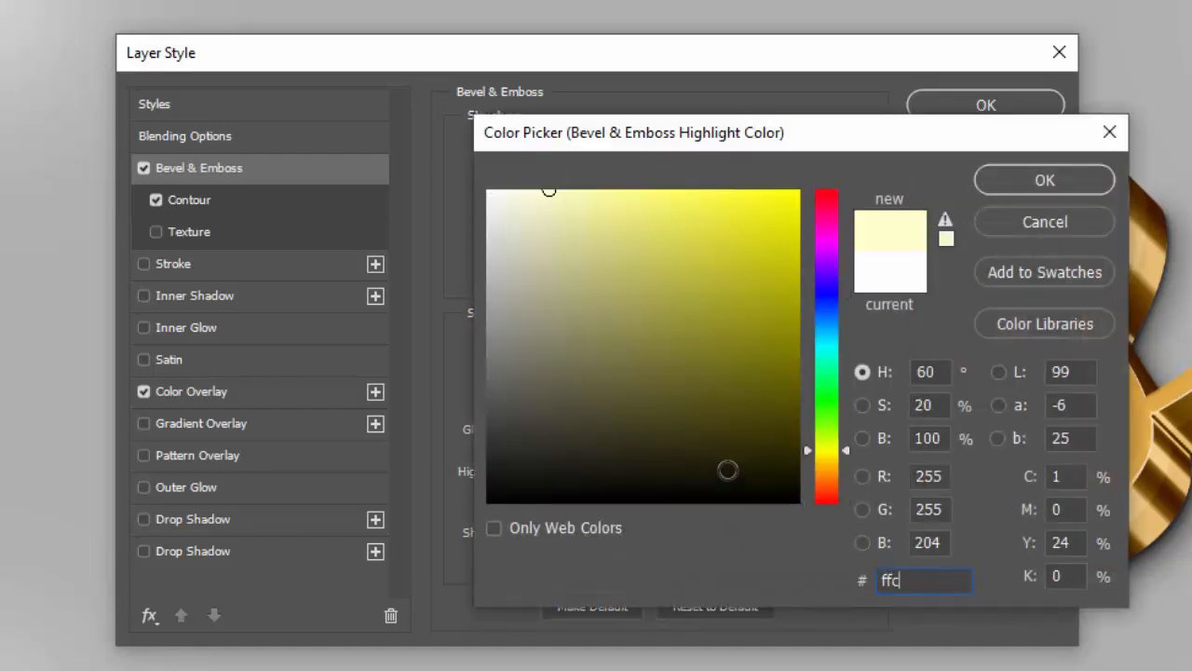
{"action": "type", "text": "e6f"}
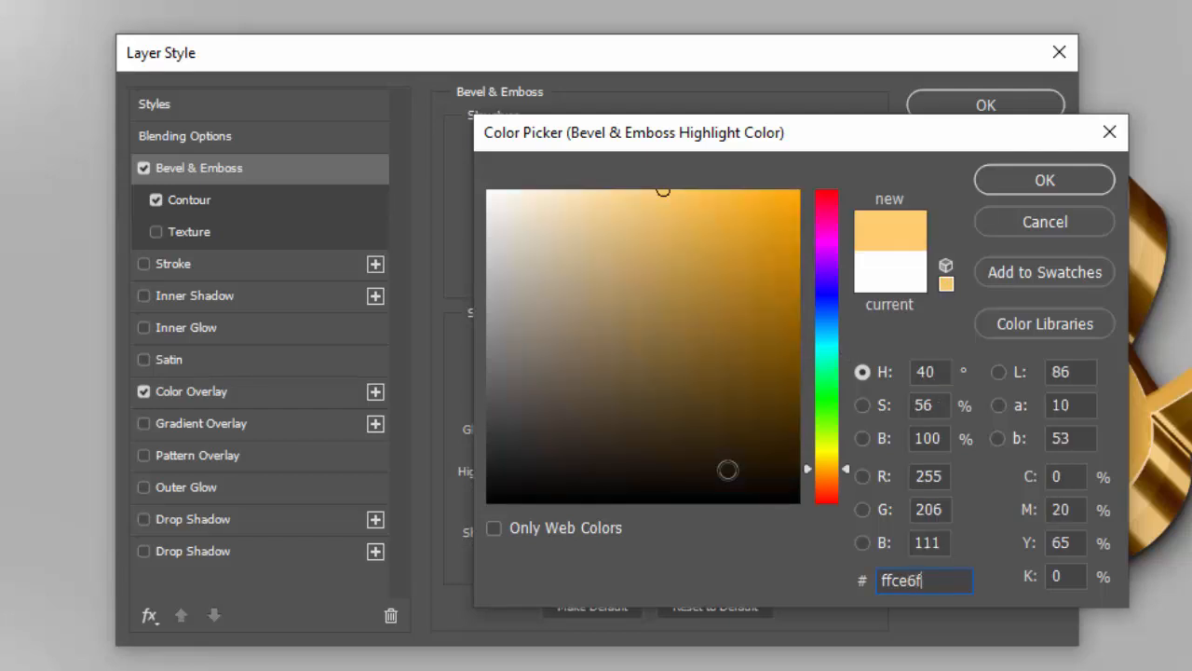
{"action": "left_click", "coordinate": [1043, 183]}
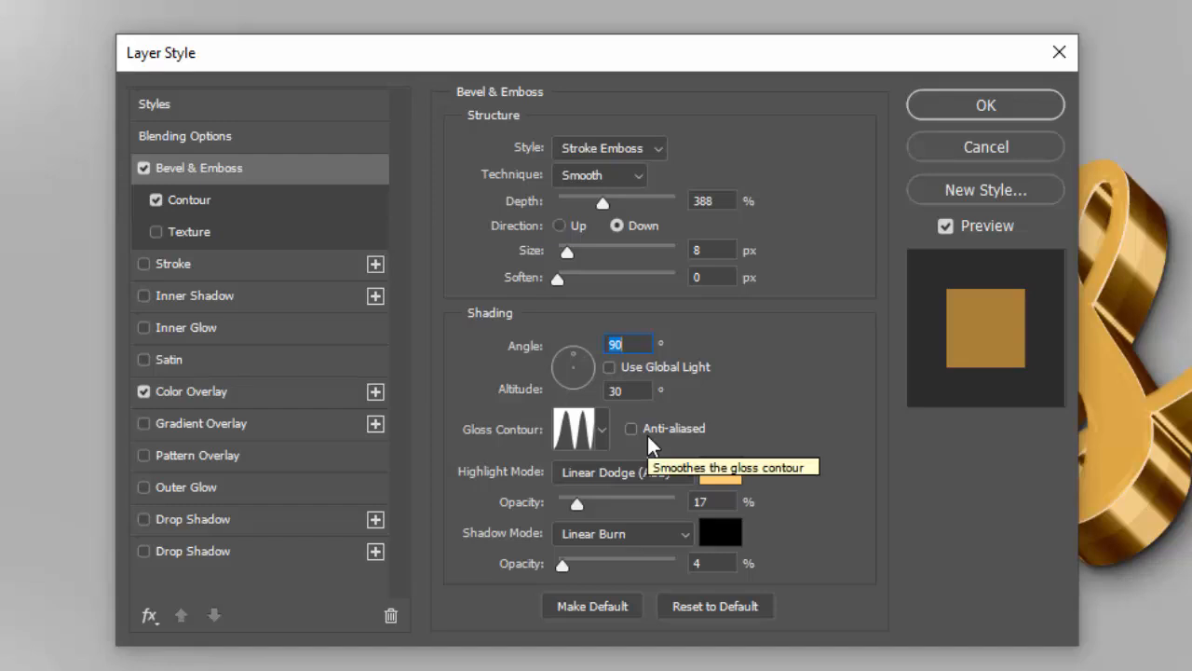
Set the bevel's highlight opacity to 48% and shadow opacity to 37%
{"action": "left_click", "coordinate": [710, 503]}
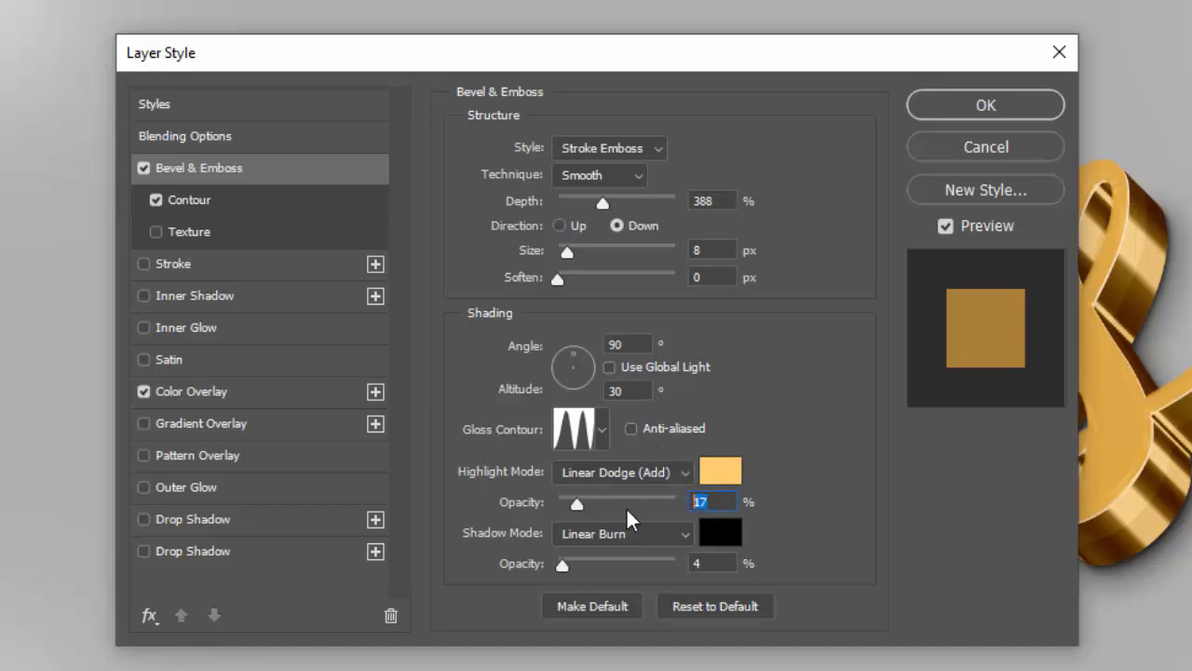
{"action": "type", "text": "48"}
{"action": "left_click", "coordinate": [717, 564]}
{"action": "type", "text": "37"}
Set the bevel Contour range to 100%
{"action": "left_click", "coordinate": [225, 199]}
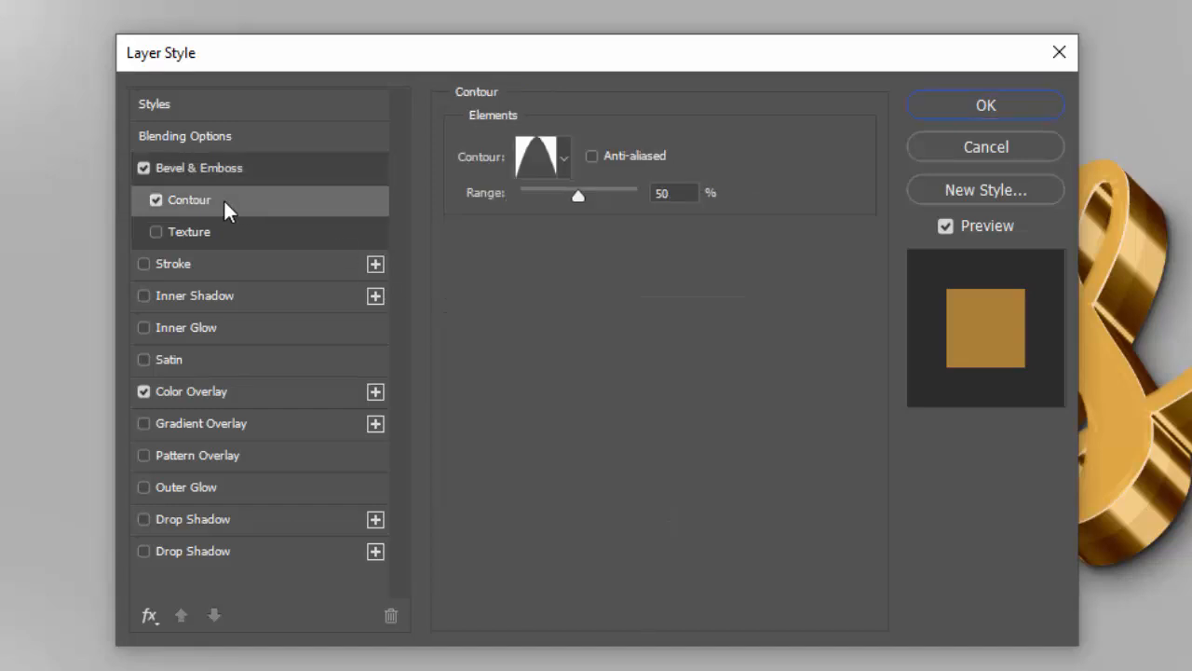
{"action": "double_click", "coordinate": [680, 194]}
{"action": "type", "text": "100"}
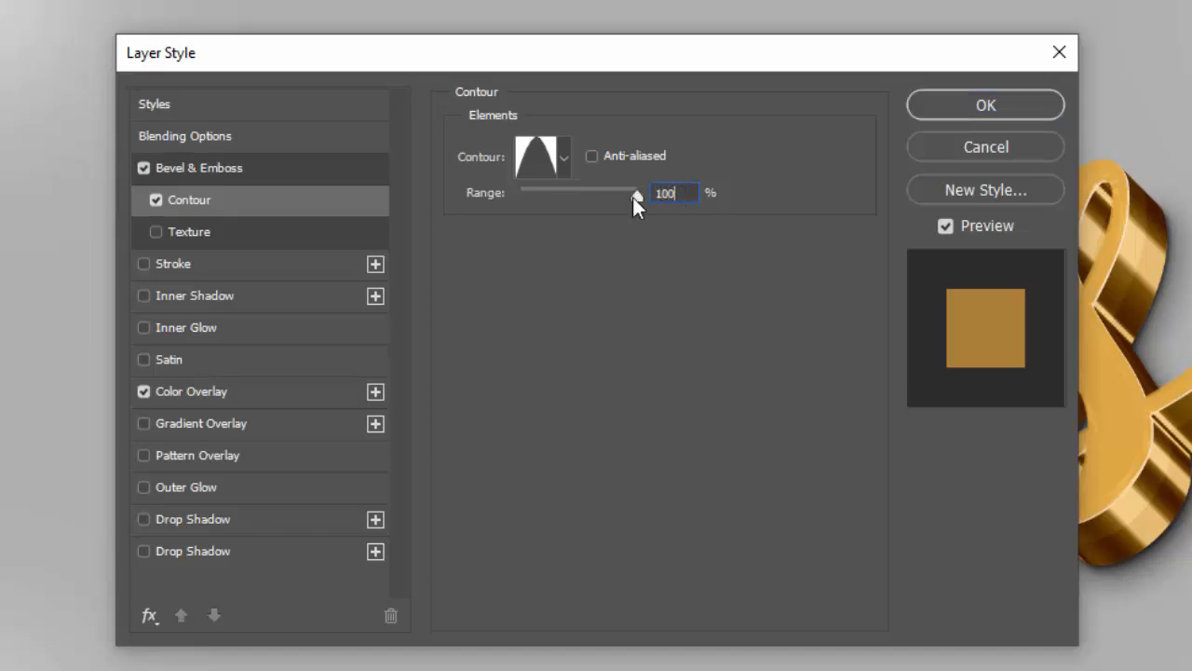
Enable a Stroke effect and set its color to de9e31
{"action": "left_click", "coordinate": [210, 263]}
{"action": "double_click", "coordinate": [711, 141]}
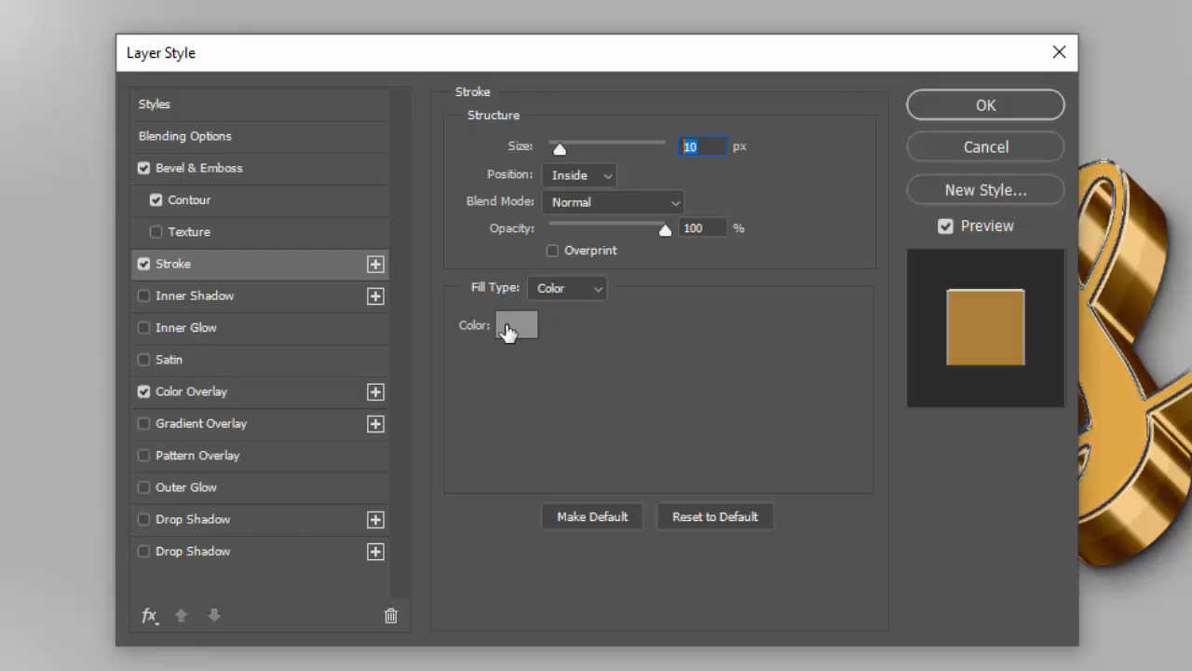
{"action": "left_click", "coordinate": [512, 326]}
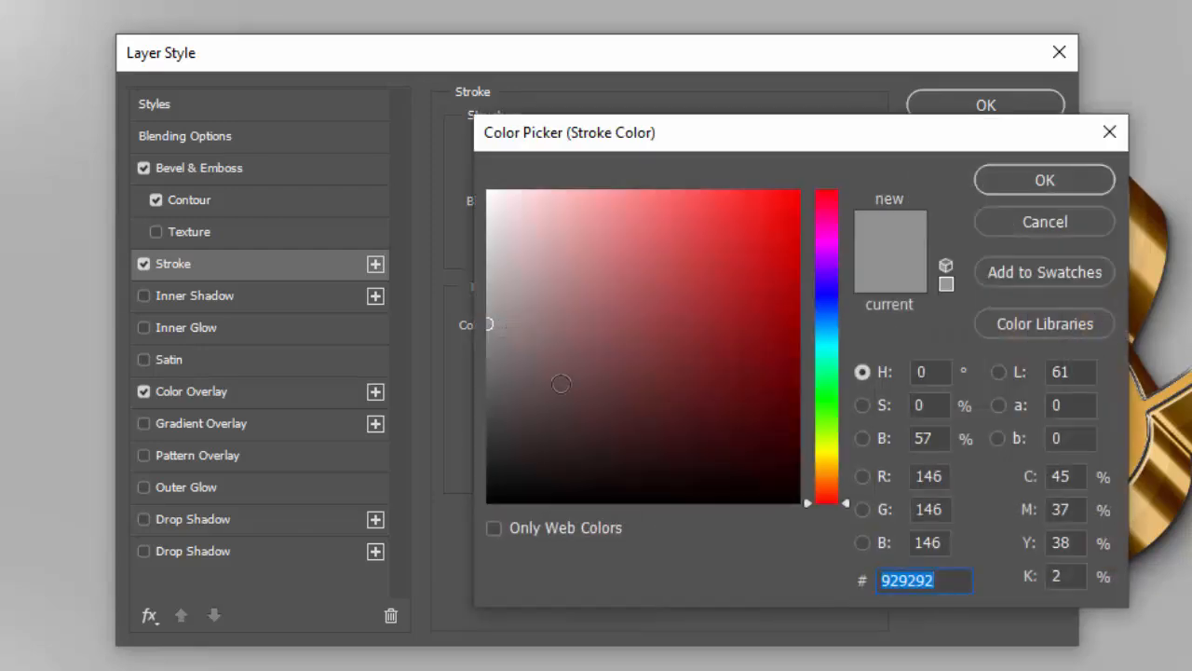
{"action": "type", "text": "de9e31"}
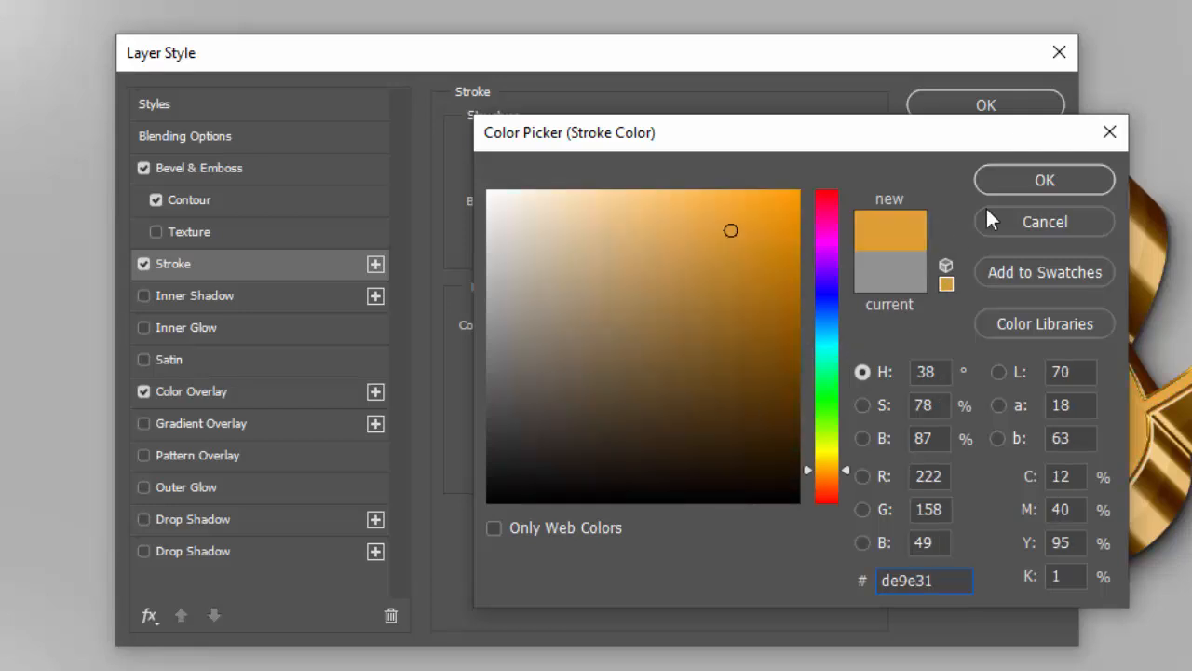
{"action": "left_click", "coordinate": [1043, 182]}
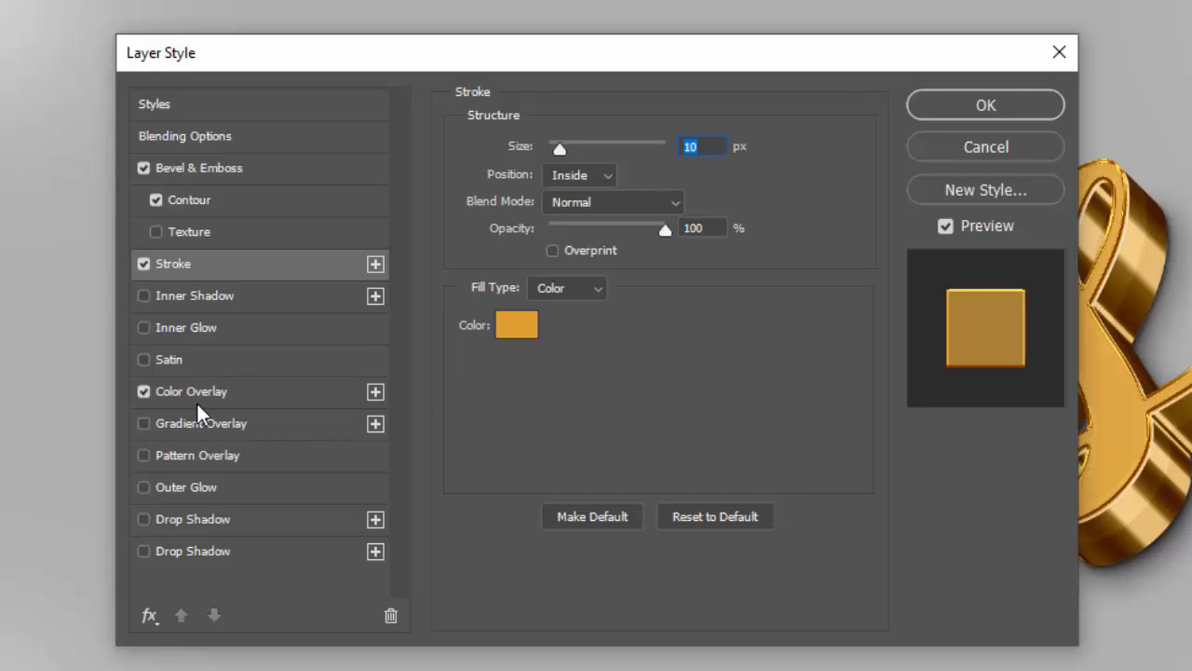
Turn off the Color Overlay and apply the layer style
{"action": "left_click", "coordinate": [145, 395]}
{"action": "left_click", "coordinate": [144, 392]}
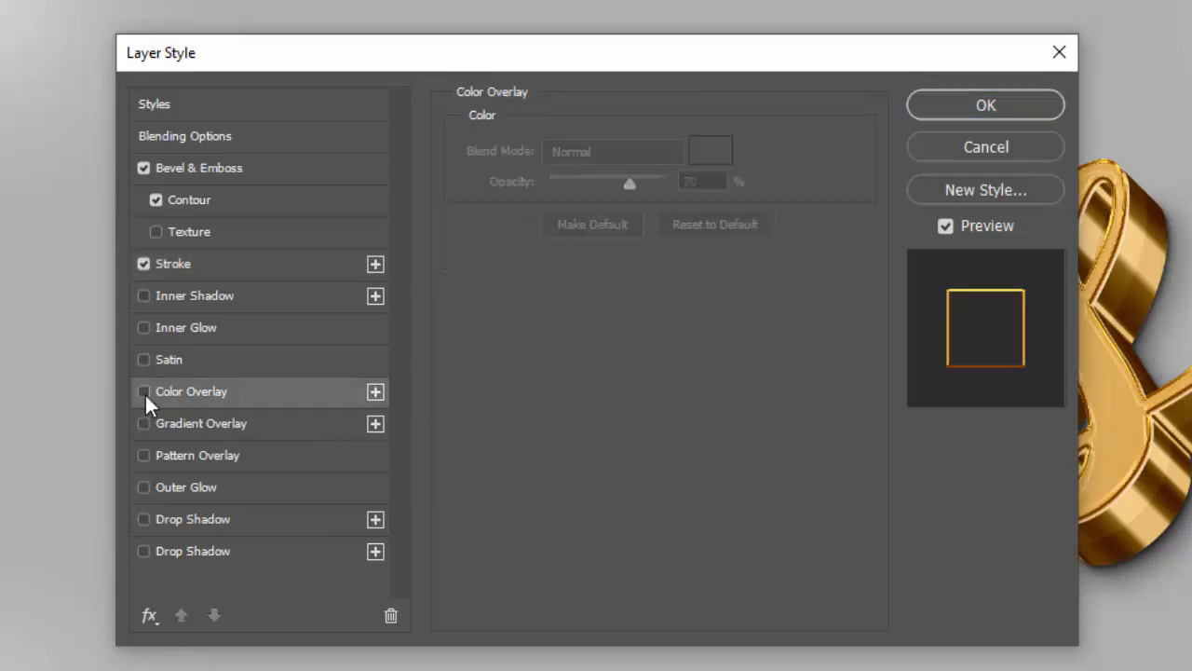
{"action": "left_click", "coordinate": [1002, 105]}
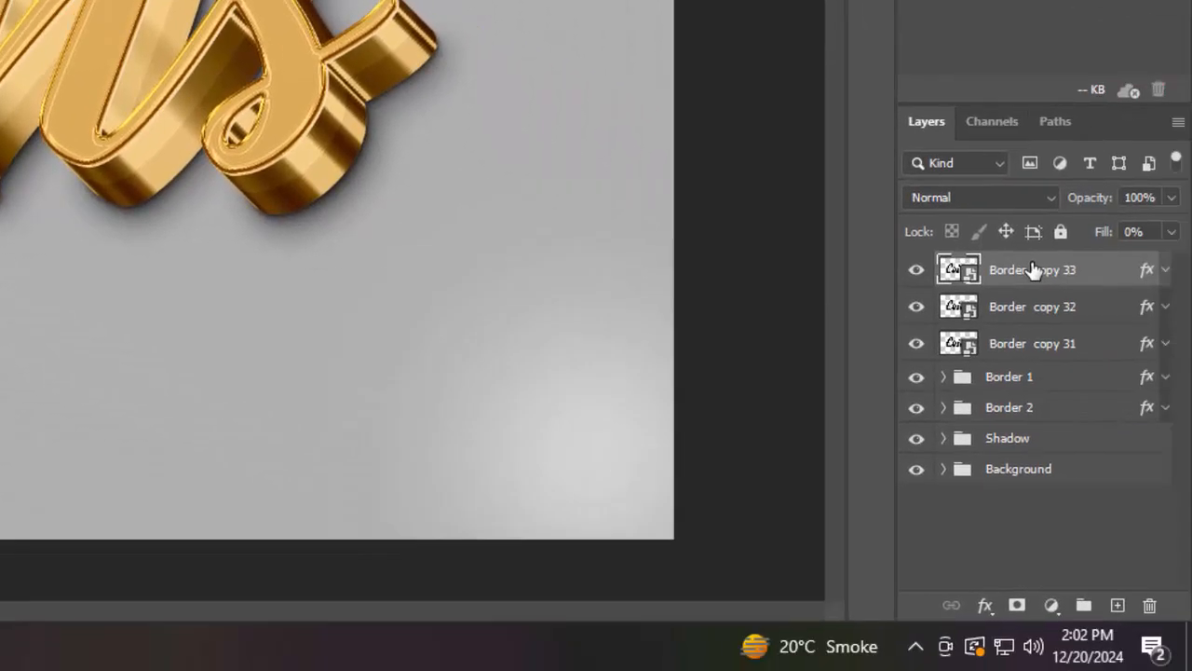
Duplicate the top layer again and nudge the copy one pixel up and one pixel left
{"action": "key", "text": "ctrl+j"}
{"action": "key", "text": "Up"}
{"action": "key", "text": "Left"}
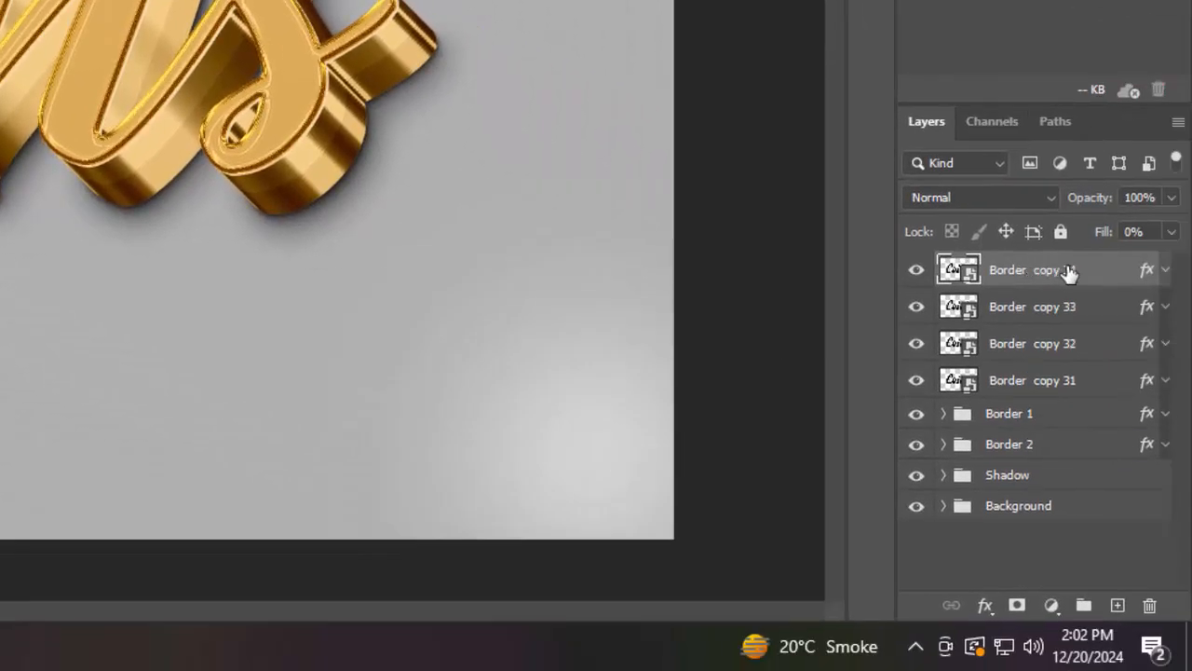
Open the new copy's Bevel & Emboss settings and set depth to 317% with direction Up
{"action": "double_click", "coordinate": [1149, 272]}
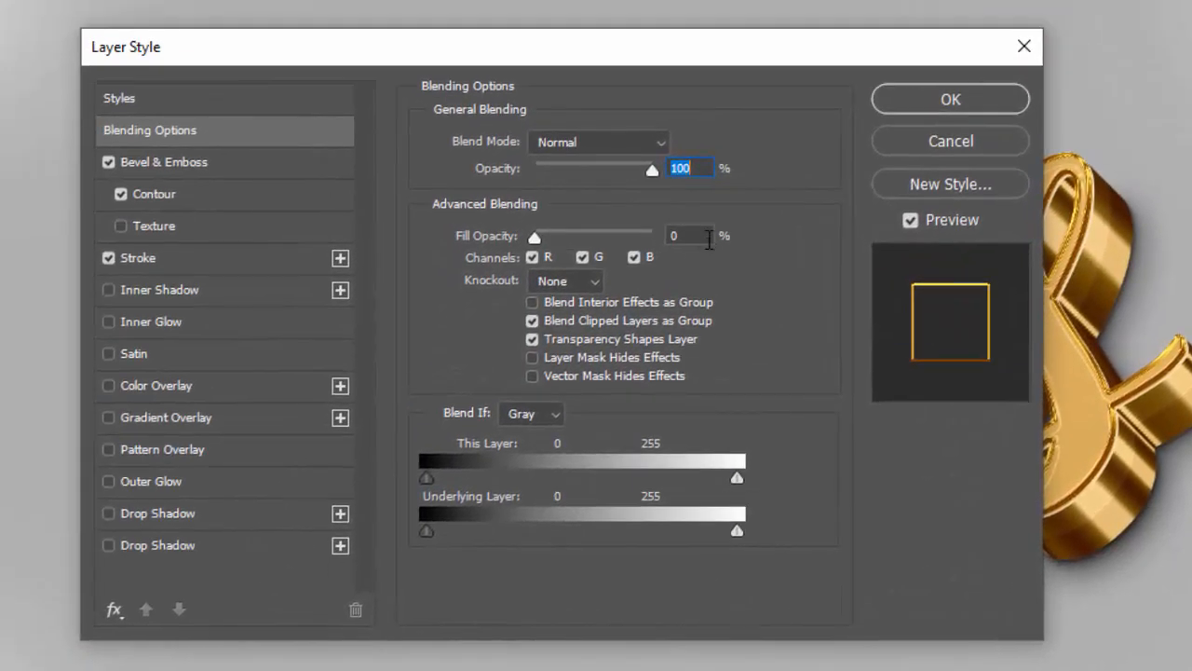
{"action": "left_click", "coordinate": [177, 163]}
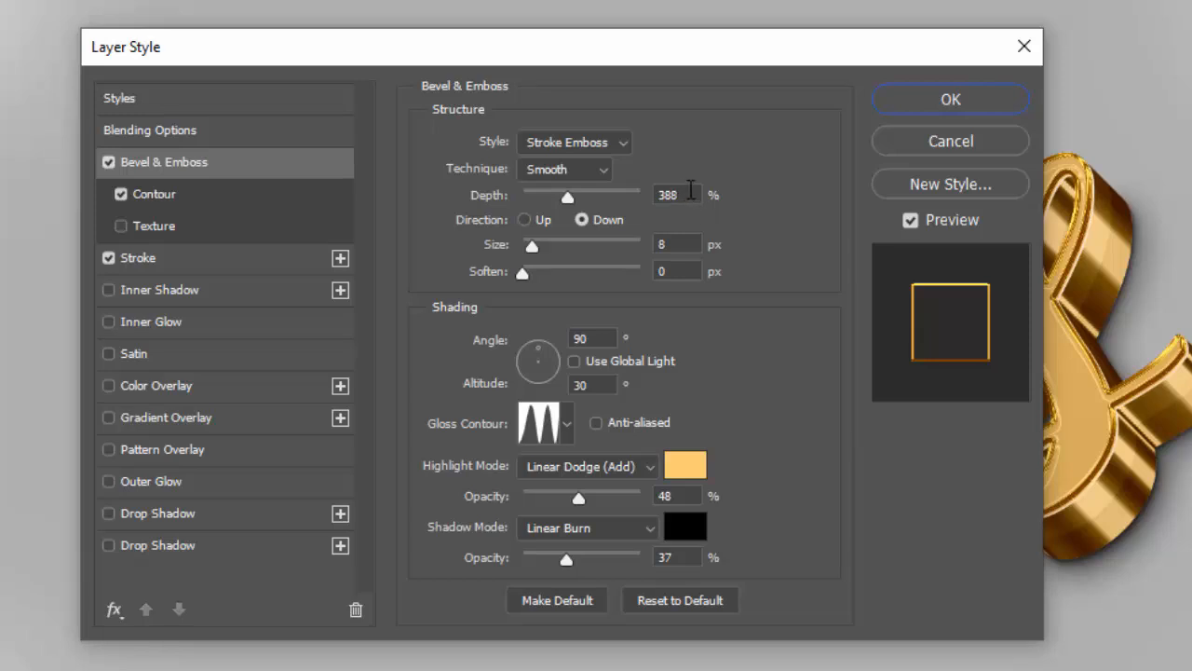
{"action": "double_click", "coordinate": [690, 189]}
{"action": "type", "text": "317"}
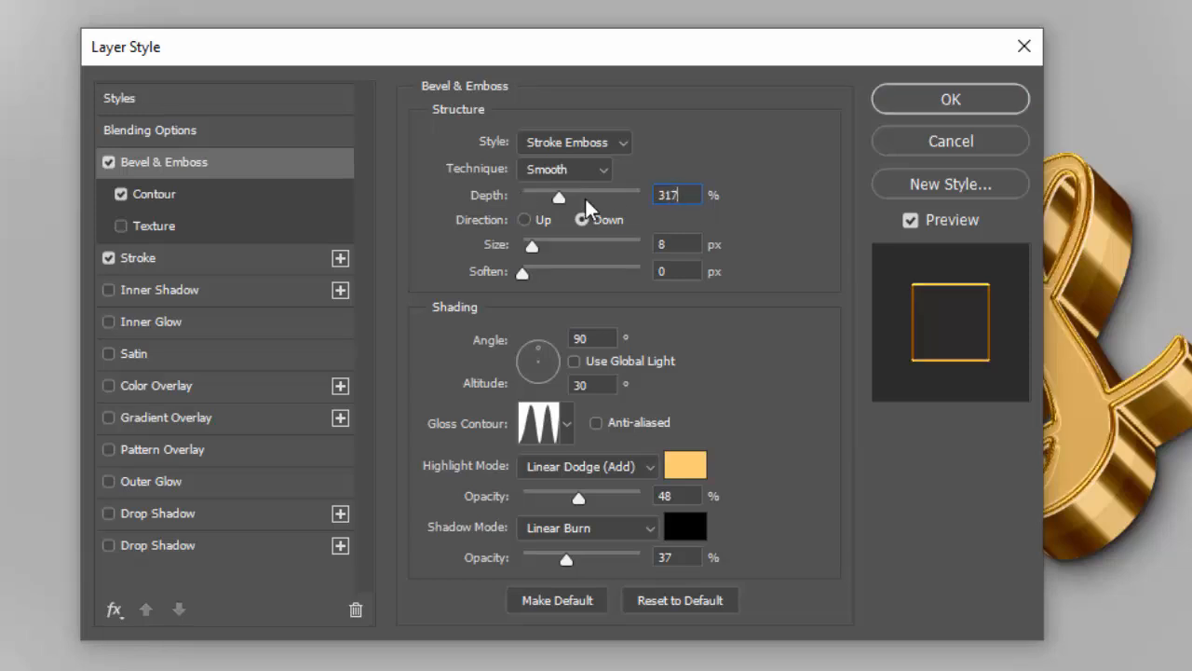
{"action": "left_click", "coordinate": [543, 225]}
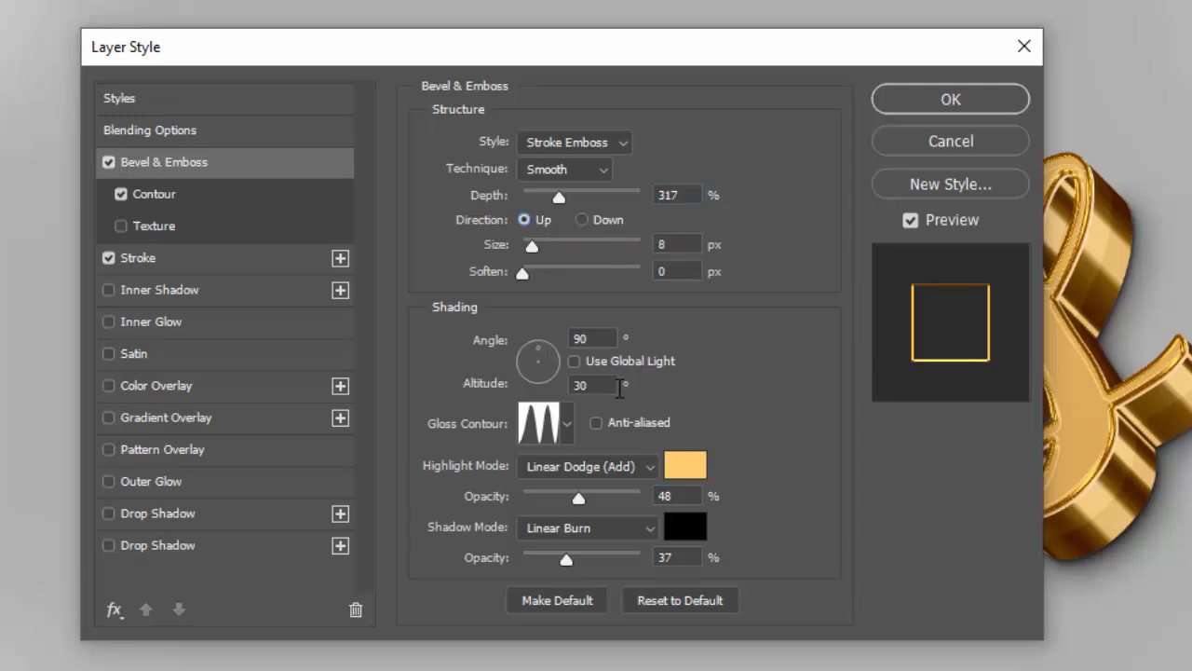
Set the bevel's highlight mode to Screen and its highlight color to fff05d
{"action": "left_click", "coordinate": [596, 475]}
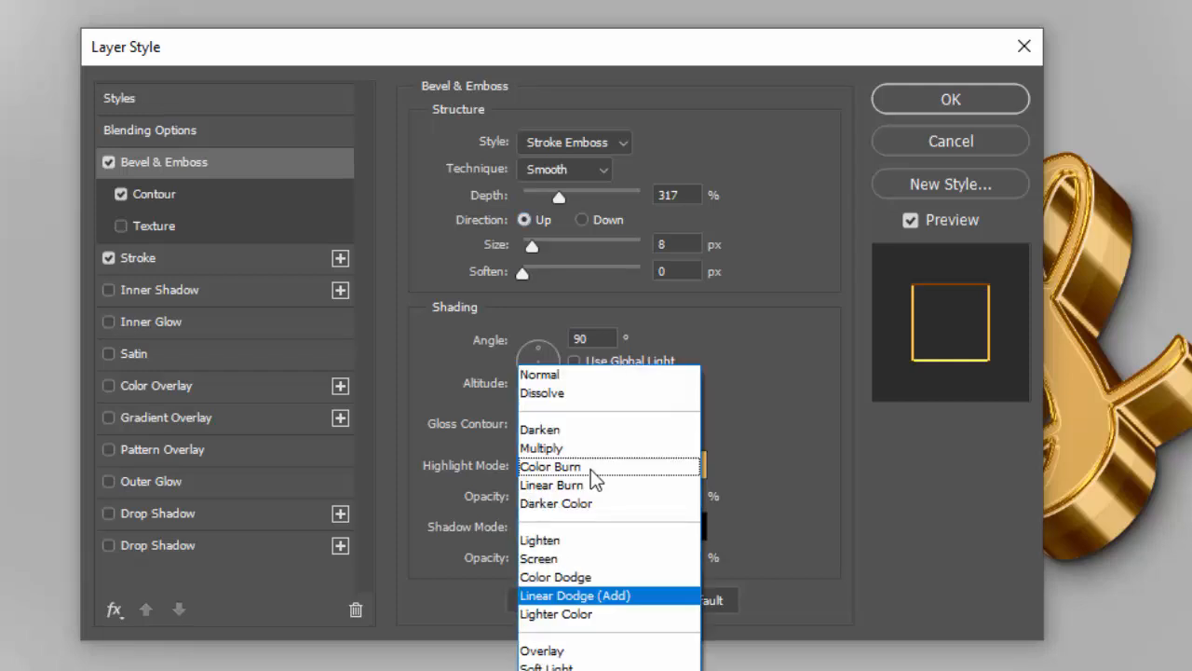
{"action": "left_click", "coordinate": [587, 553]}
{"action": "left_click", "coordinate": [685, 465]}
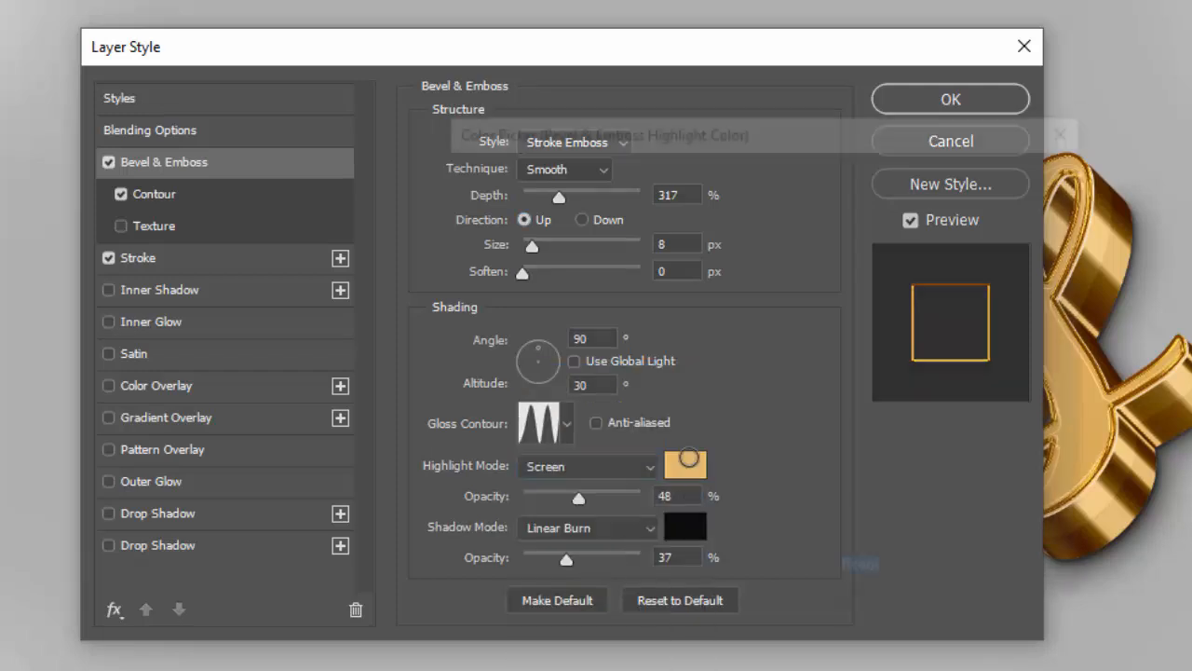
{"action": "type", "text": "f"}
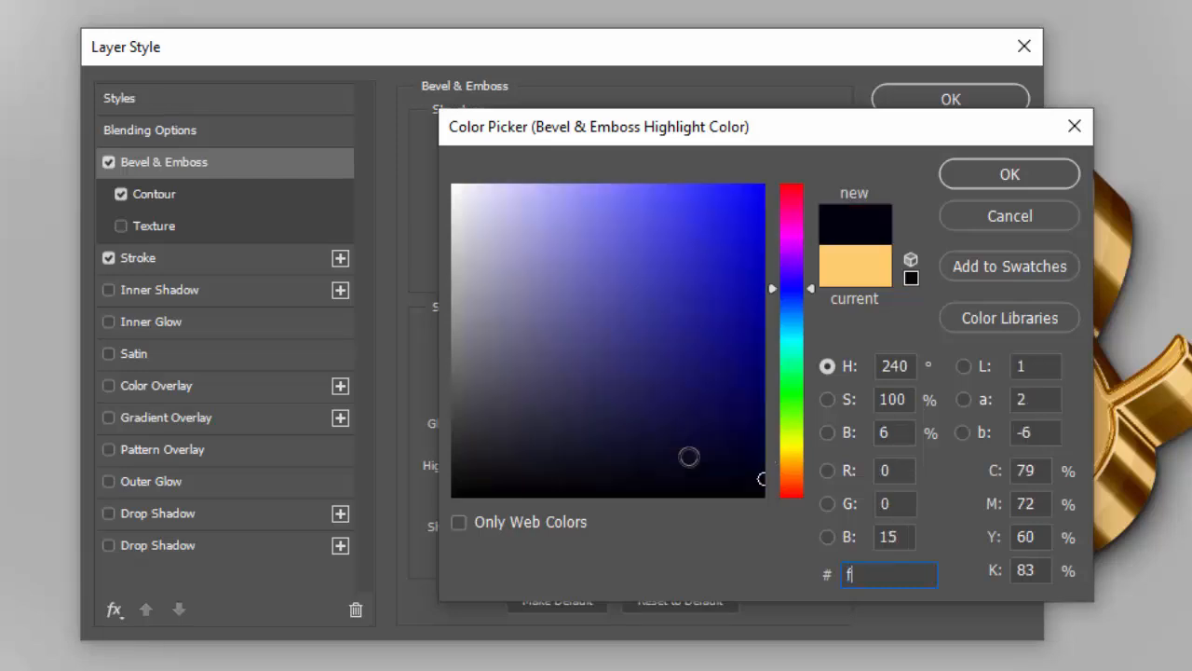
{"action": "type", "text": "ff05f"}
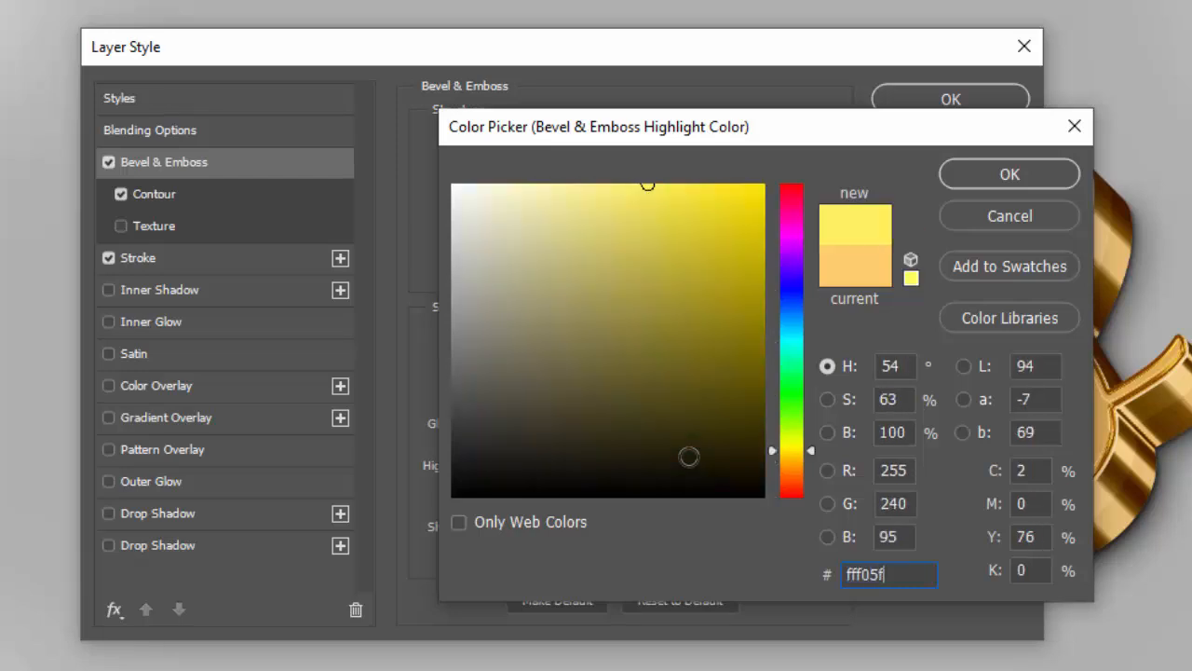
{"action": "key", "text": "BackSpace"}
{"action": "type", "text": "d"}
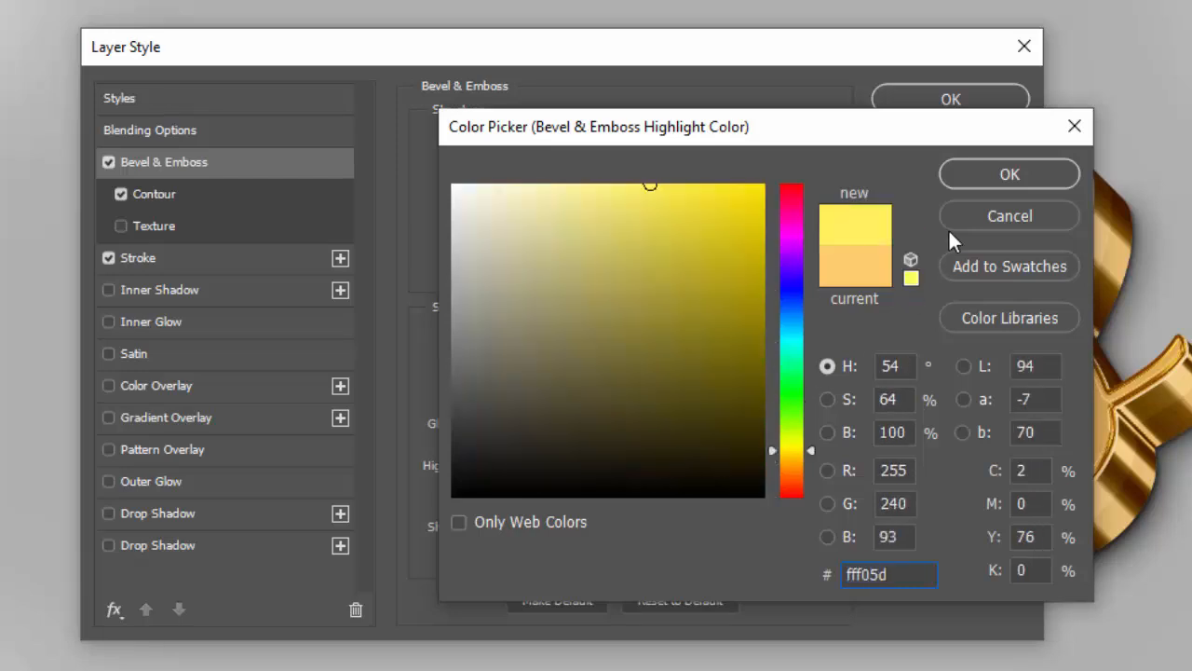
{"action": "left_click", "coordinate": [969, 177]}
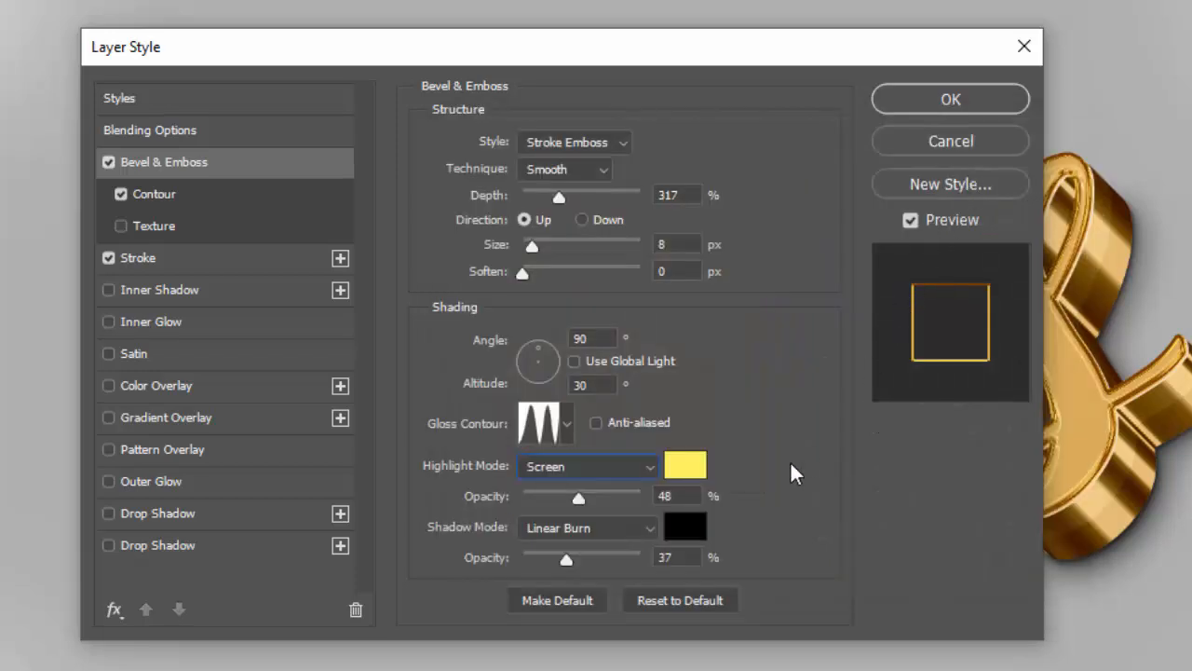
Set the highlight opacity to 83% and the shadow opacity to 0%
{"action": "left_click", "coordinate": [684, 497]}
{"action": "type", "text": "83"}
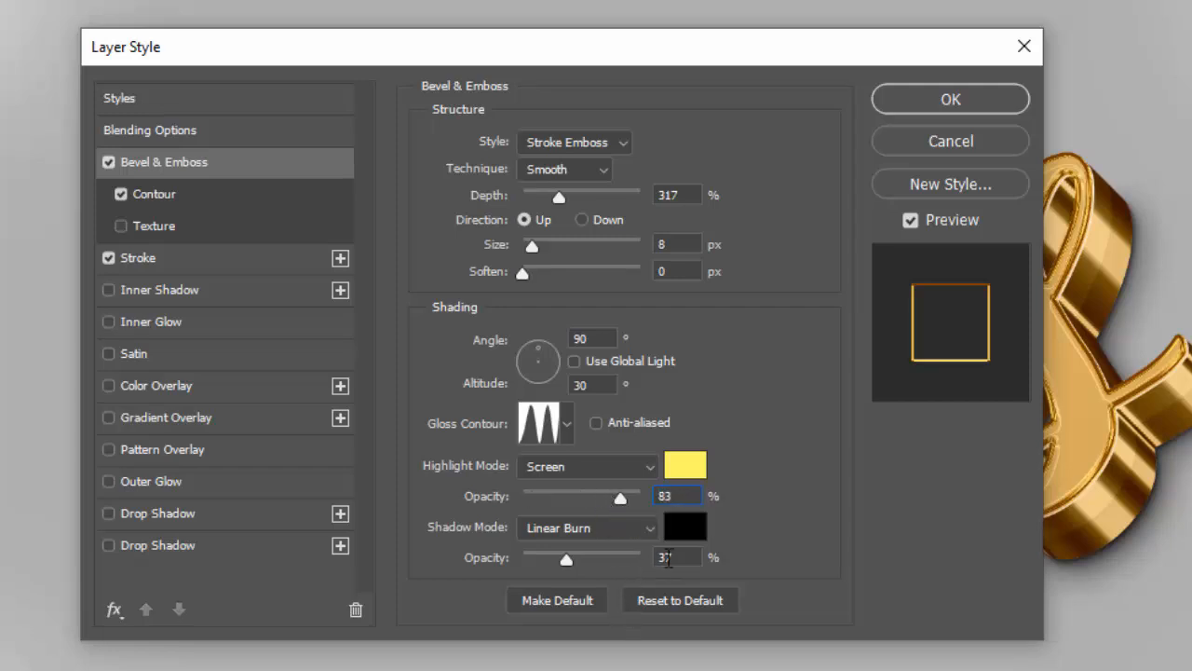
{"action": "left_click", "coordinate": [677, 558]}
{"action": "type", "text": "0"}
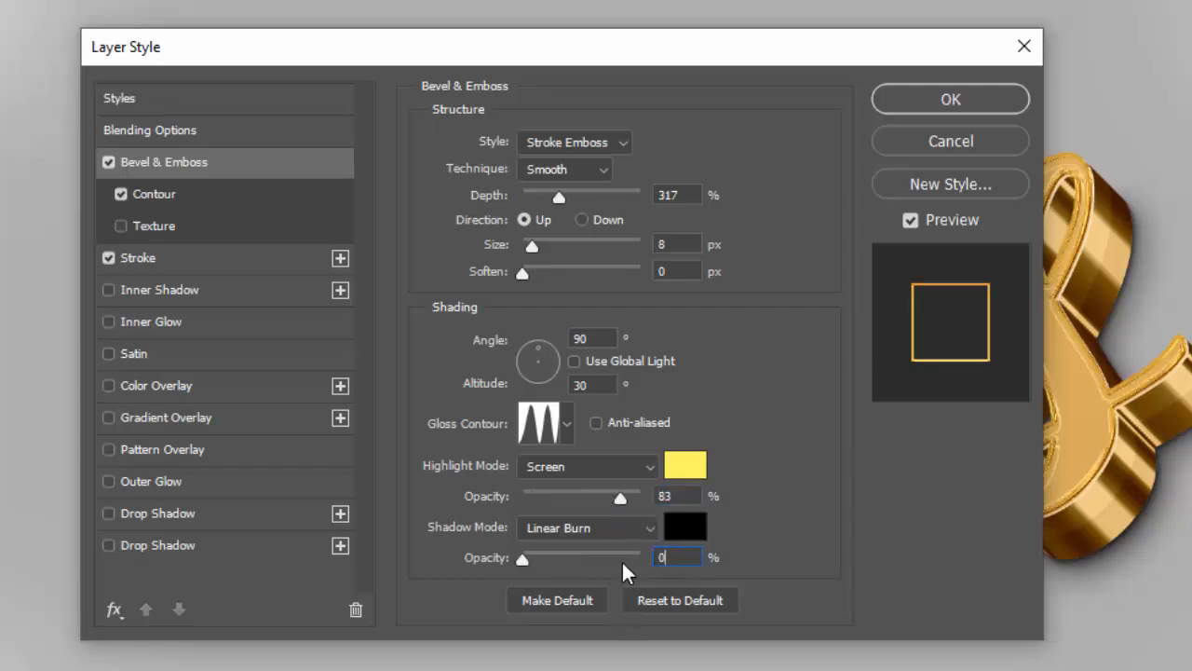
Change the bevel's contour to the Linear preset in the Contour Editor
{"action": "left_click", "coordinate": [170, 194]}
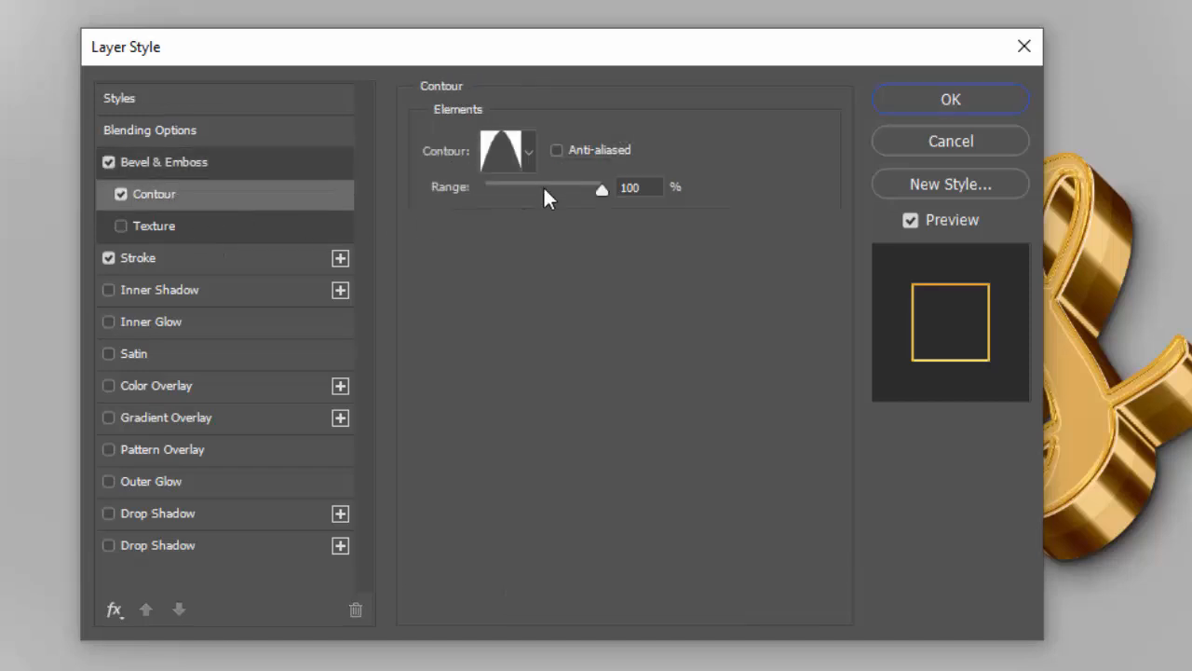
{"action": "left_click", "coordinate": [509, 147]}
{"action": "left_click", "coordinate": [669, 70]}
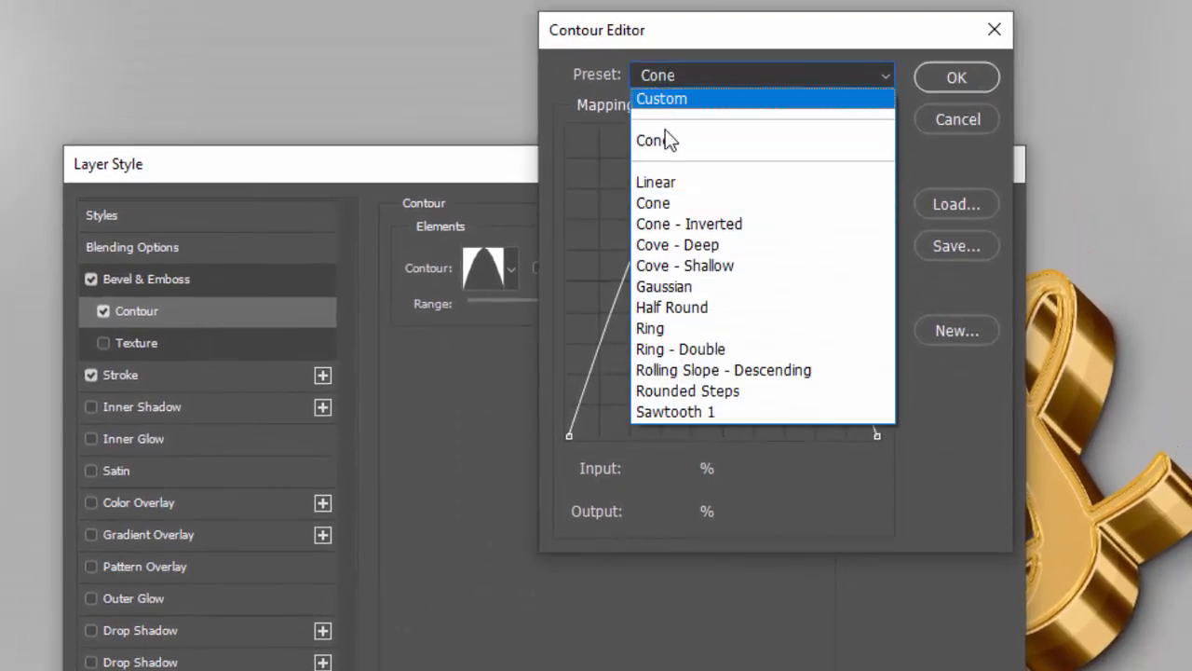
{"action": "left_click", "coordinate": [667, 182]}
{"action": "left_click", "coordinate": [957, 79]}
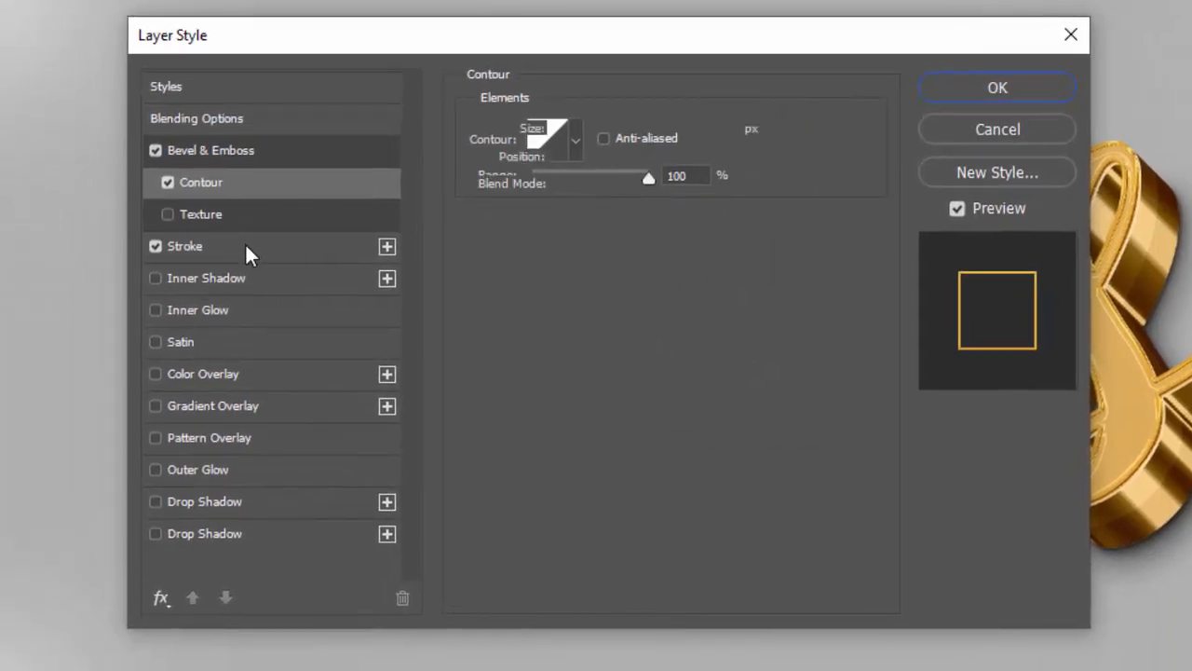
Set the stroke color to 439ba3 and its opacity to 0%, then apply the layer style
{"action": "left_click", "coordinate": [245, 244]}
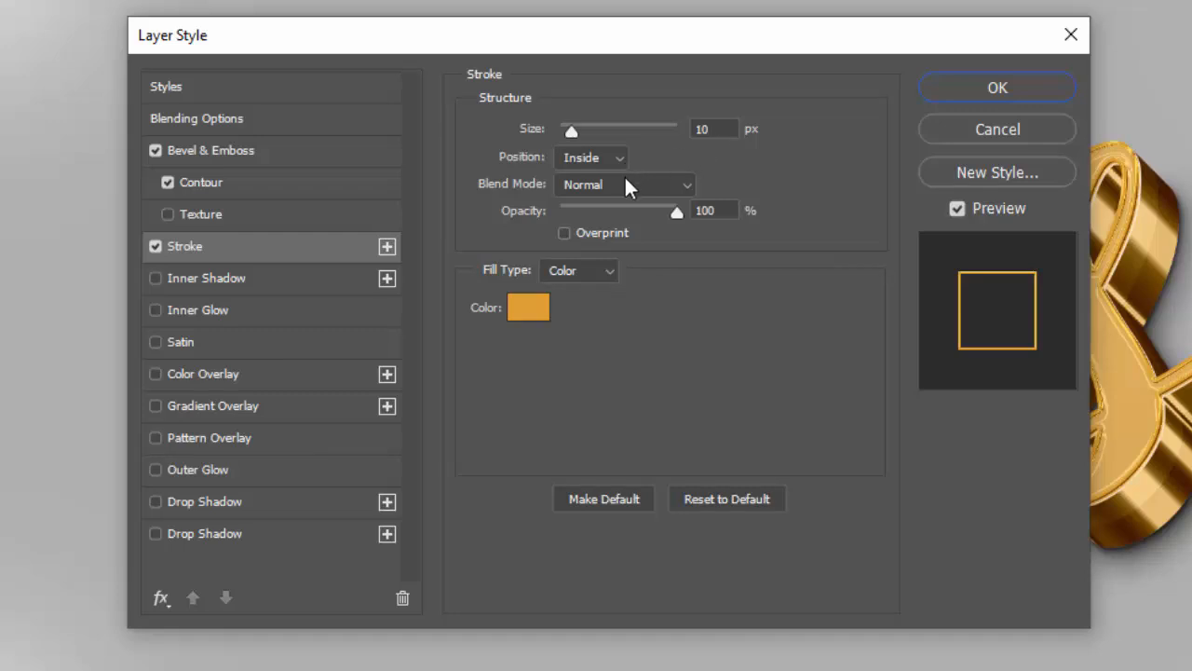
{"action": "left_click", "coordinate": [530, 310]}
{"action": "type", "text": "43"}
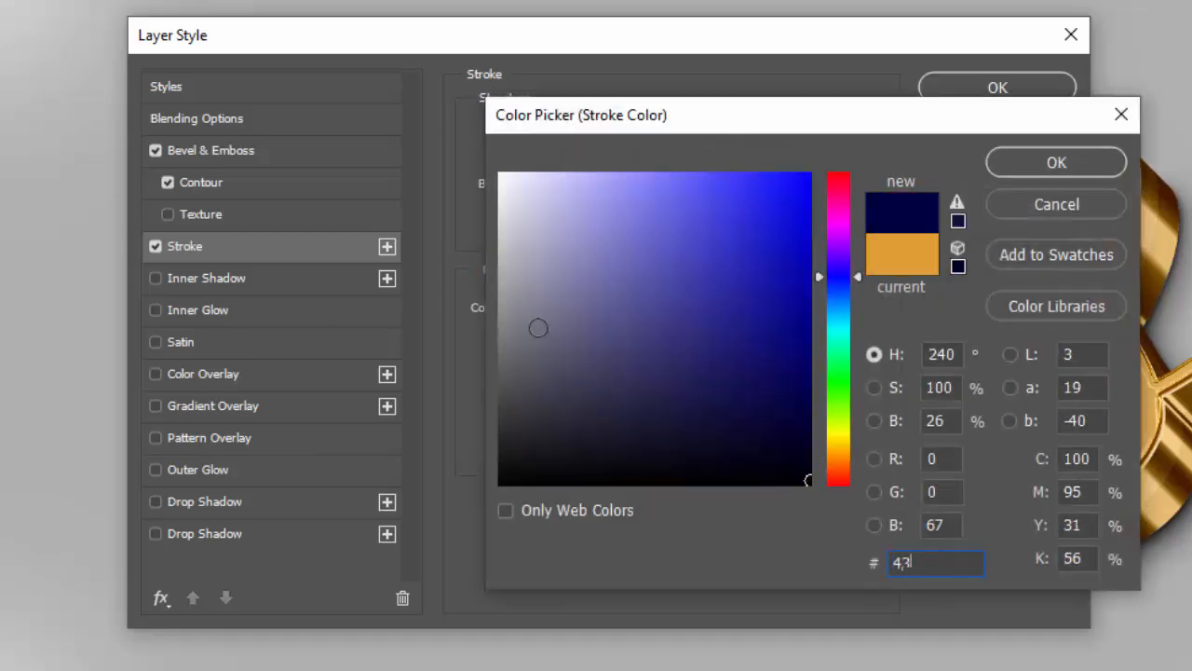
{"action": "type", "text": "9ba3"}
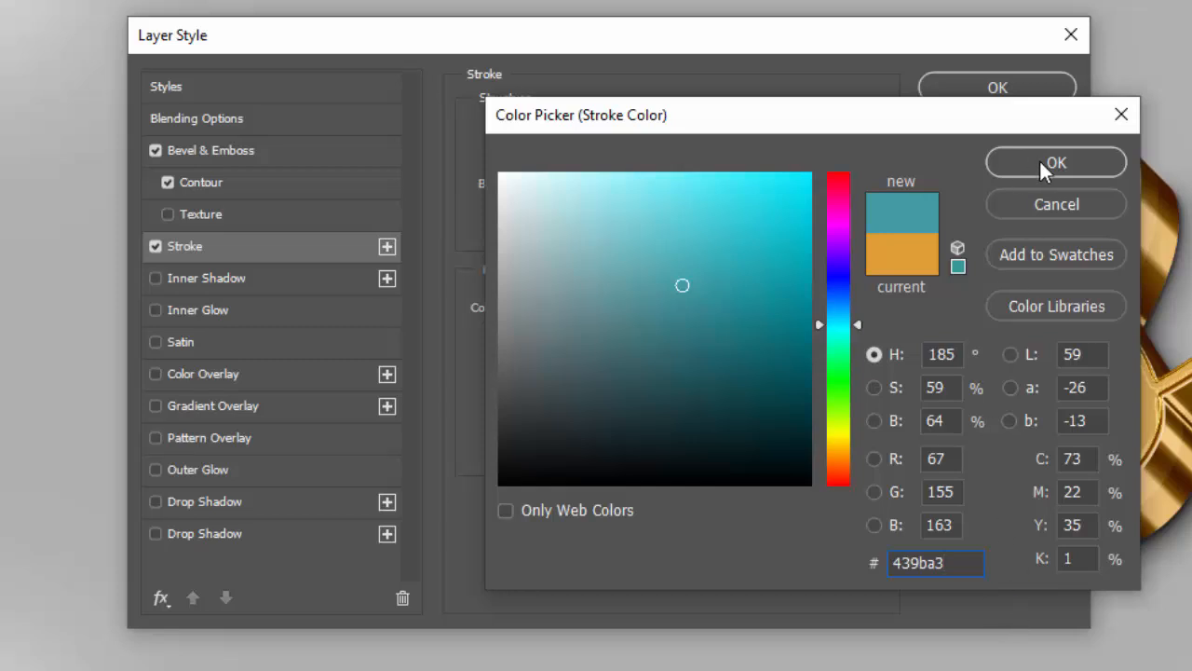
{"action": "left_click", "coordinate": [1039, 160]}
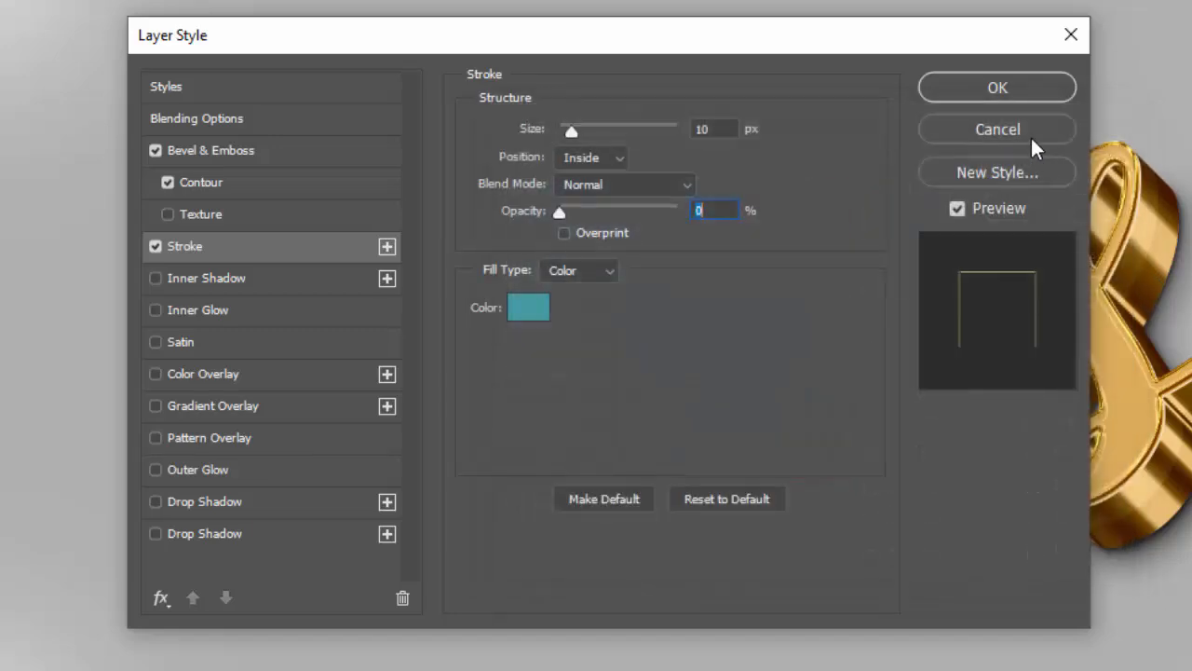
{"action": "left_click", "coordinate": [1015, 90]}
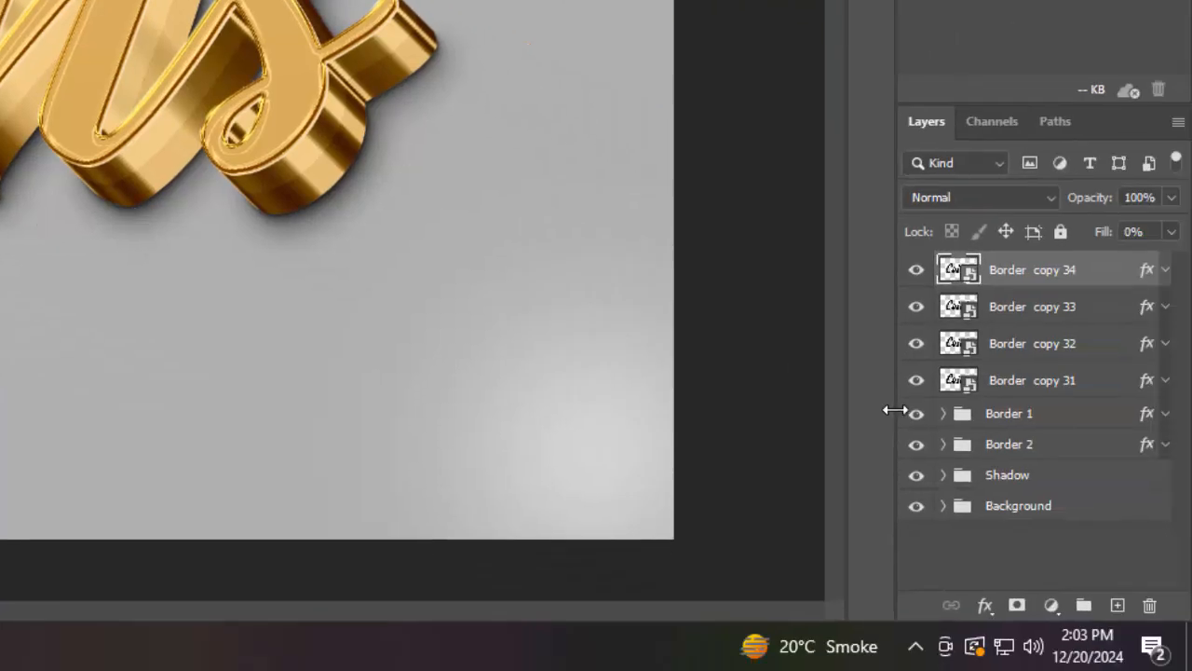
{"action": "left_click", "coordinate": [943, 506]}
{"action": "left_click", "coordinate": [990, 541]}
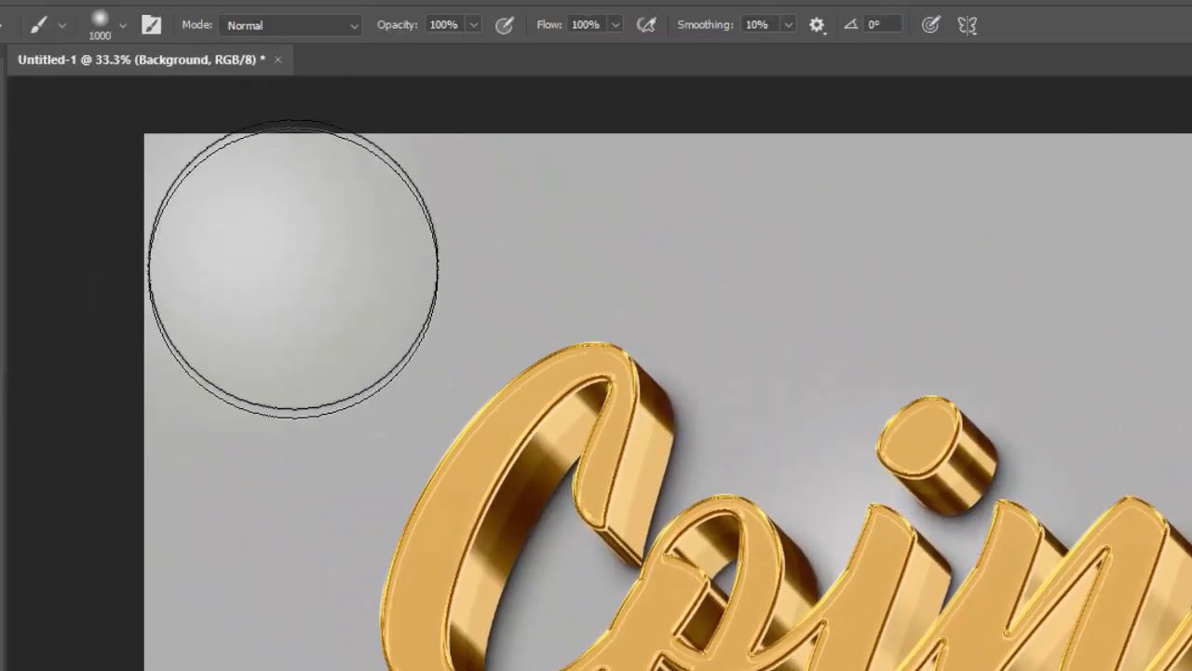
{"action": "left_click_drag", "start_coordinate": [294, 268], "coordinate": [255, 245]}
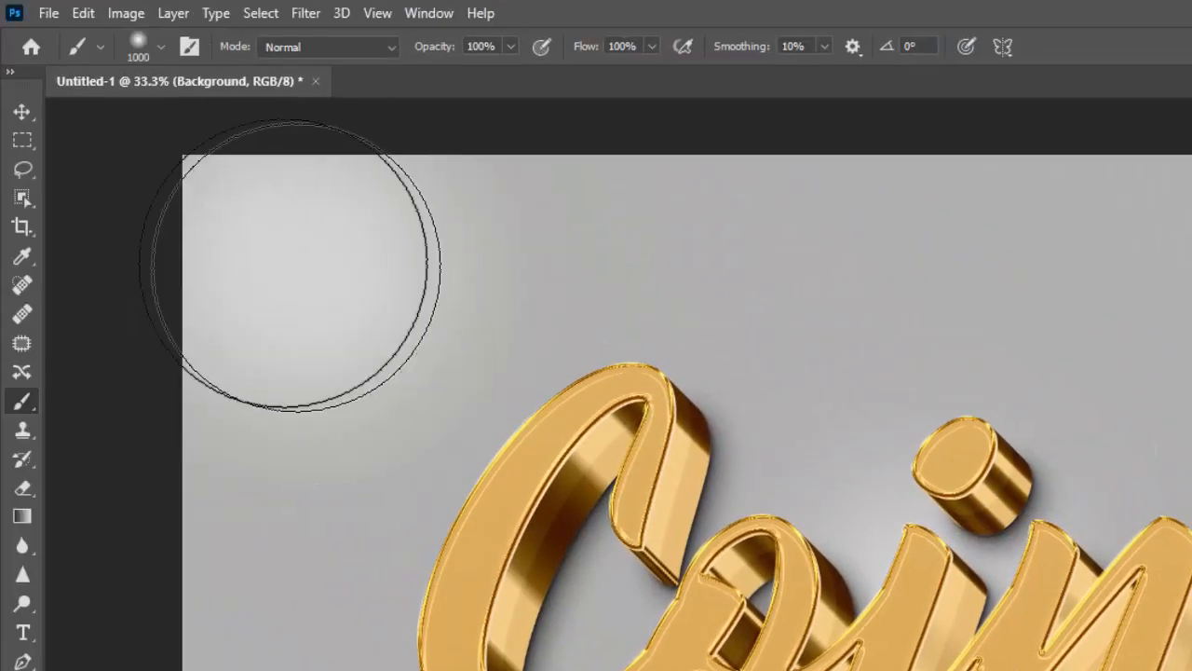
{"action": "left_click_drag", "start_coordinate": [1178, 244], "coordinate": [1159, 272]}
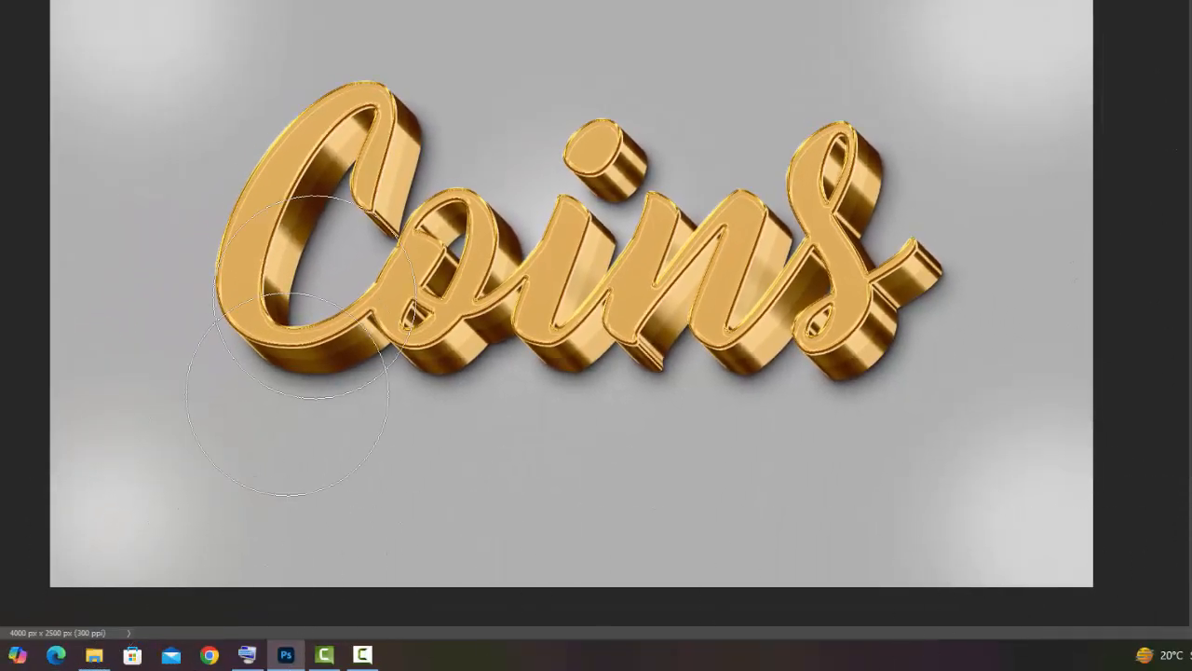
{"action": "left_click", "coordinate": [159, 531]}
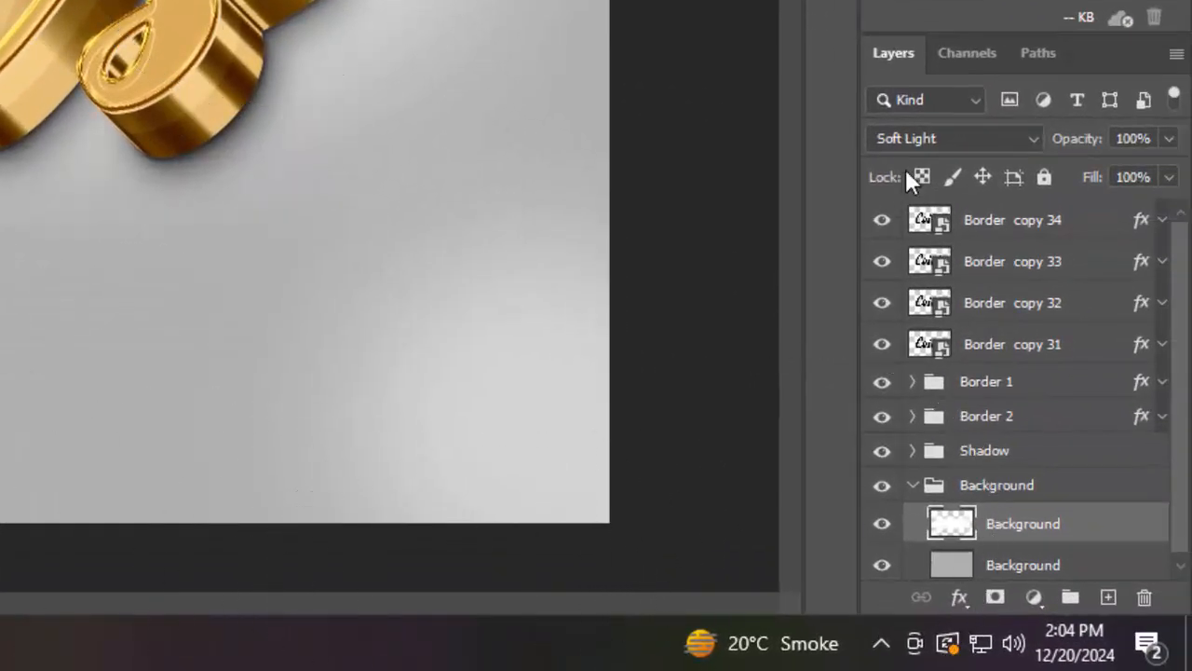
{"action": "left_click", "coordinate": [913, 485]}
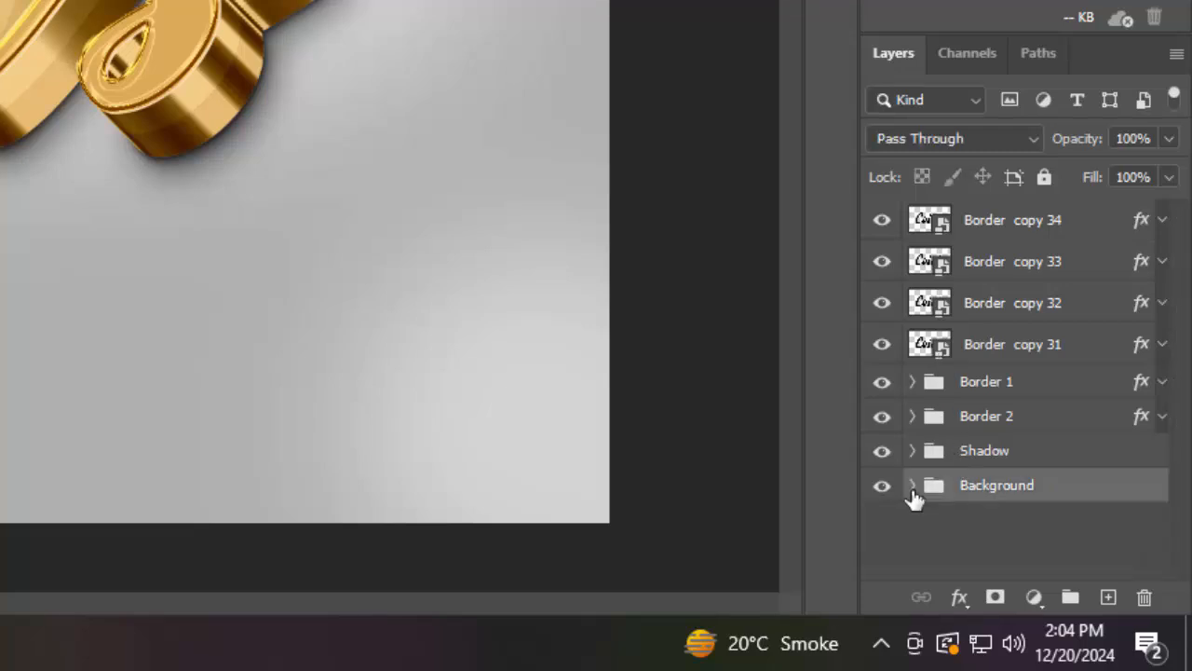
Group Border copy 31 through Border copy 34 and name the group Surface
{"action": "left_click", "coordinate": [929, 222]}
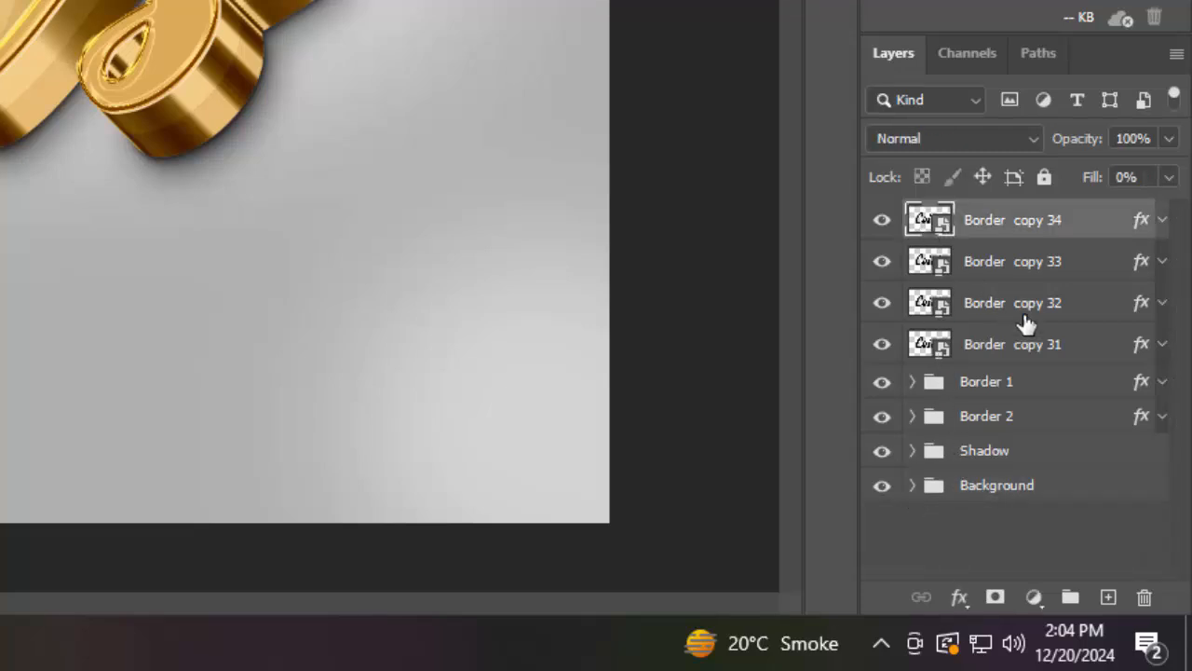
{"action": "left_click", "coordinate": [1050, 352], "text": "shift"}
{"action": "key", "text": "ctrl+g"}
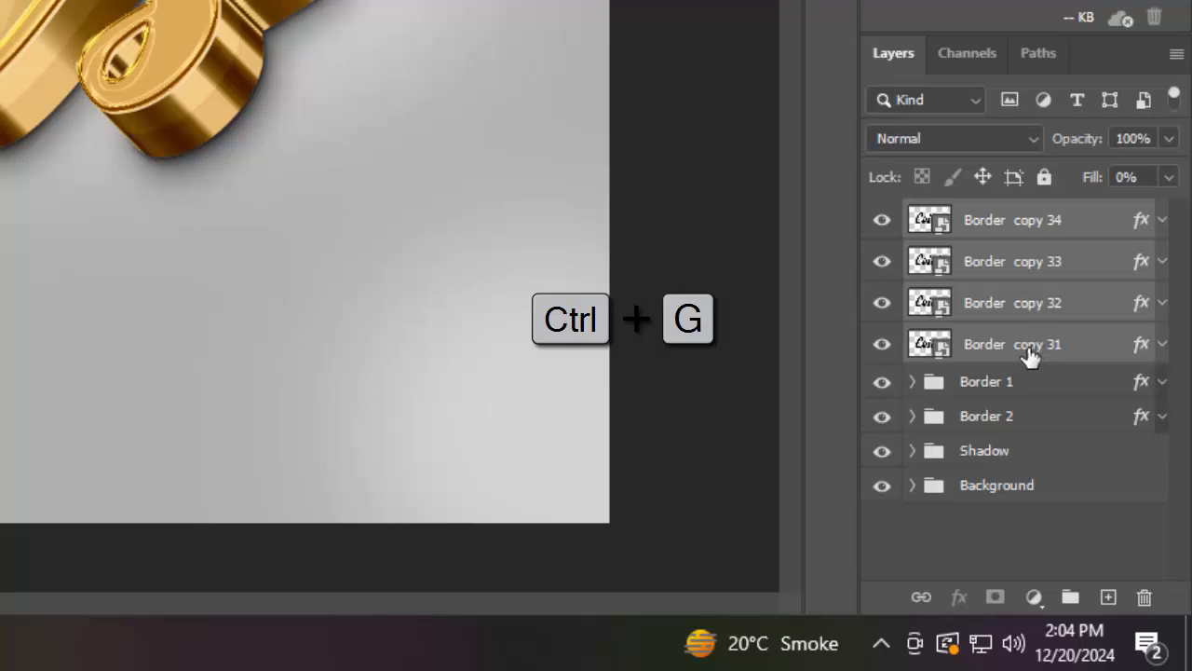
{"action": "double_click", "coordinate": [985, 220]}
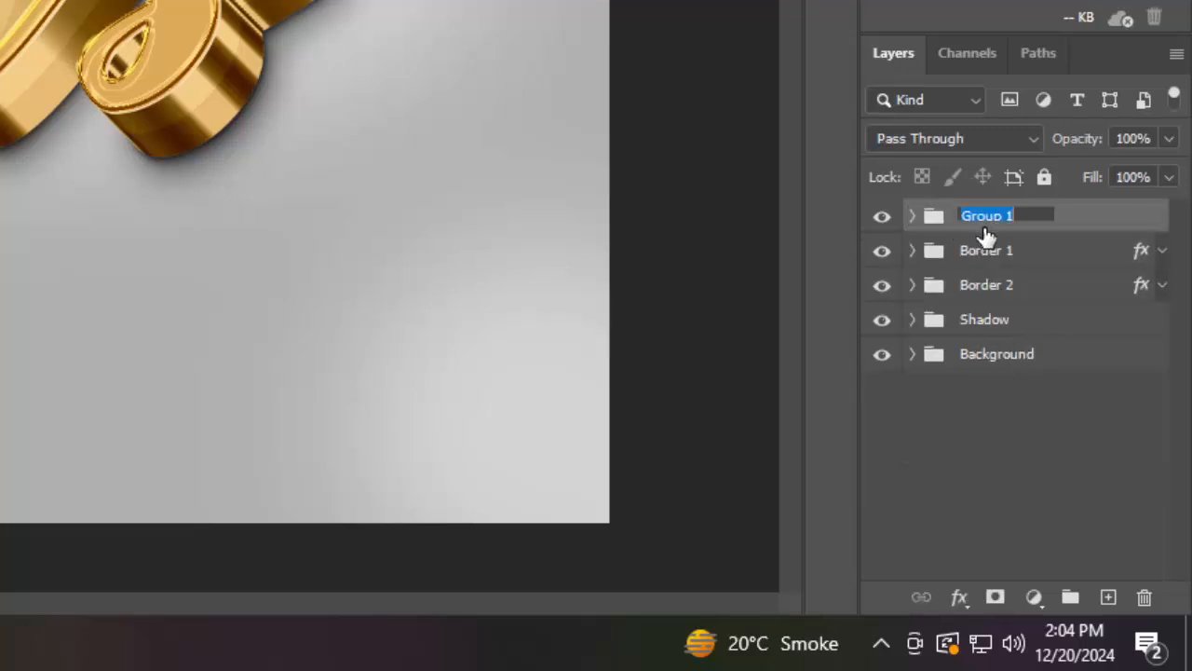
{"action": "type", "text": "S"}
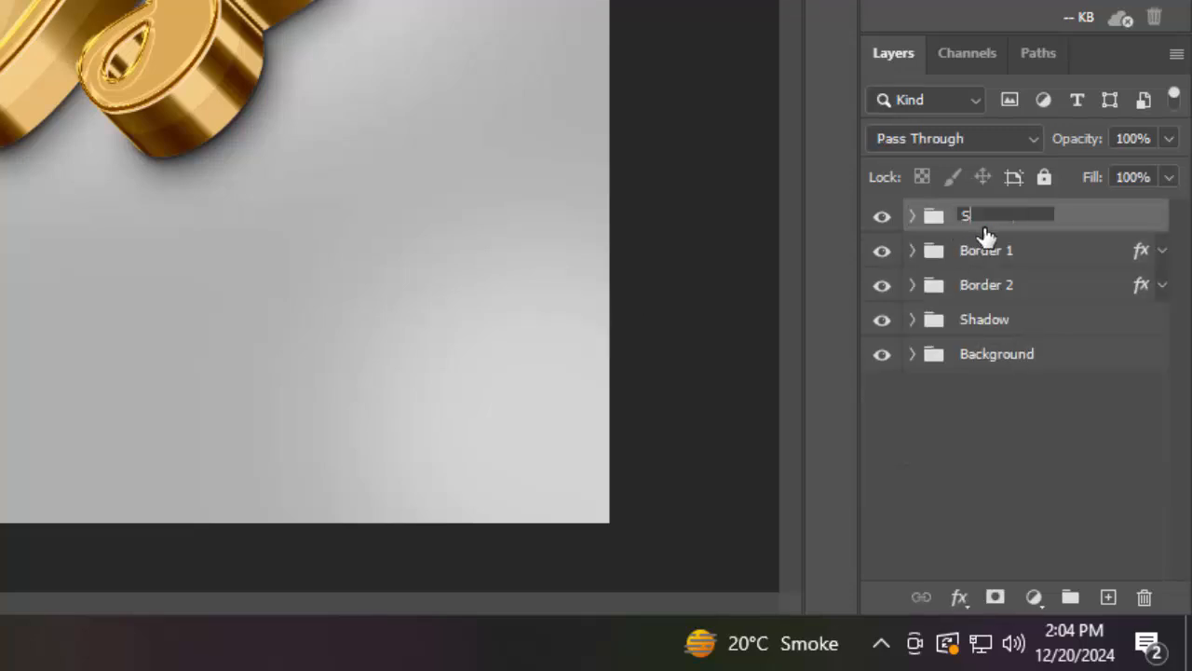
{"action": "type", "text": "urface"}
{"action": "key", "text": "Return"}
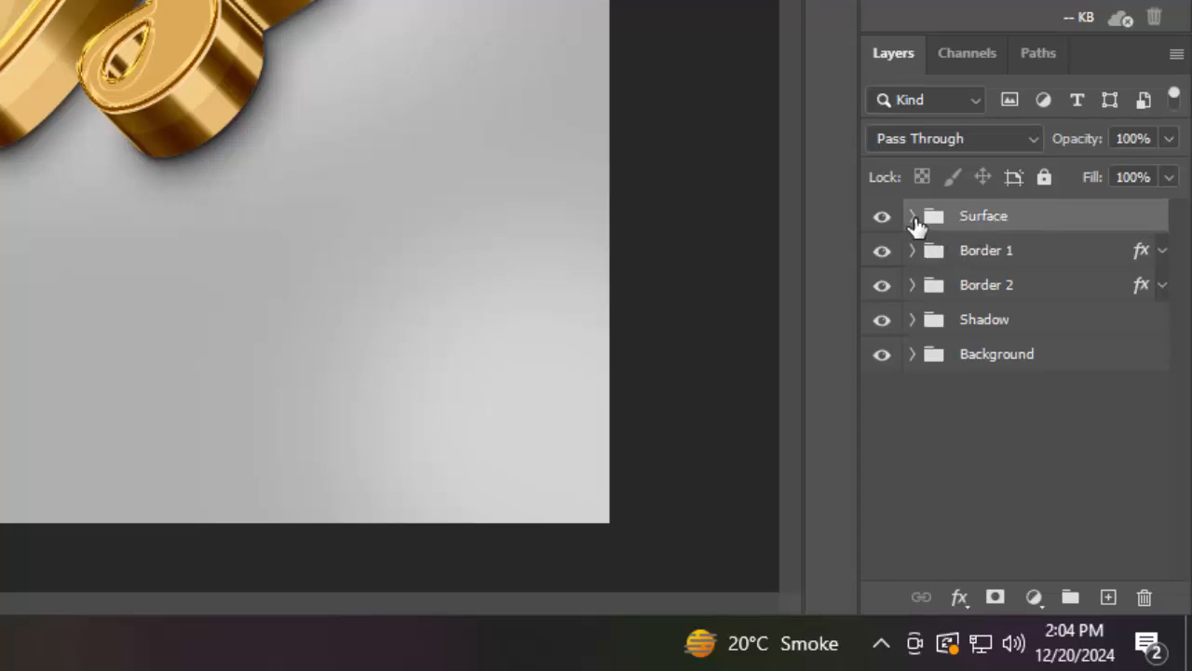
Duplicate the top layer inside Surface and move the copy above the group
{"action": "left_click", "coordinate": [913, 220]}
{"action": "left_click", "coordinate": [984, 258]}
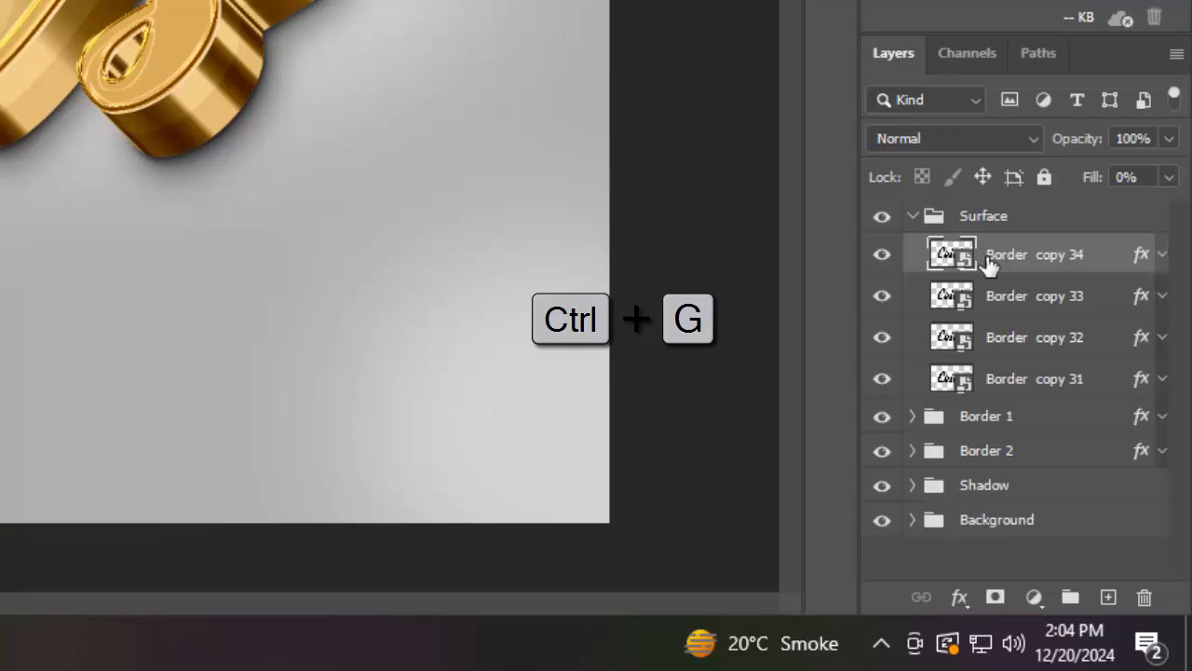
{"action": "key", "text": "ctrl+j"}
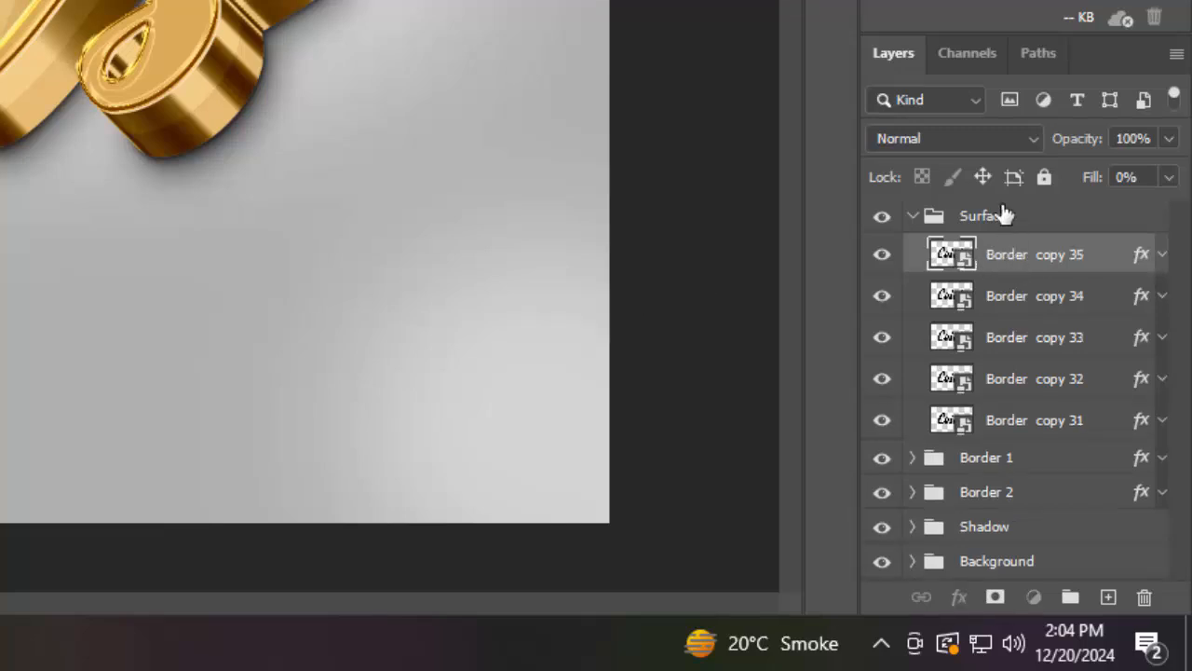
{"action": "left_click_drag", "start_coordinate": [1002, 256], "coordinate": [994, 201]}
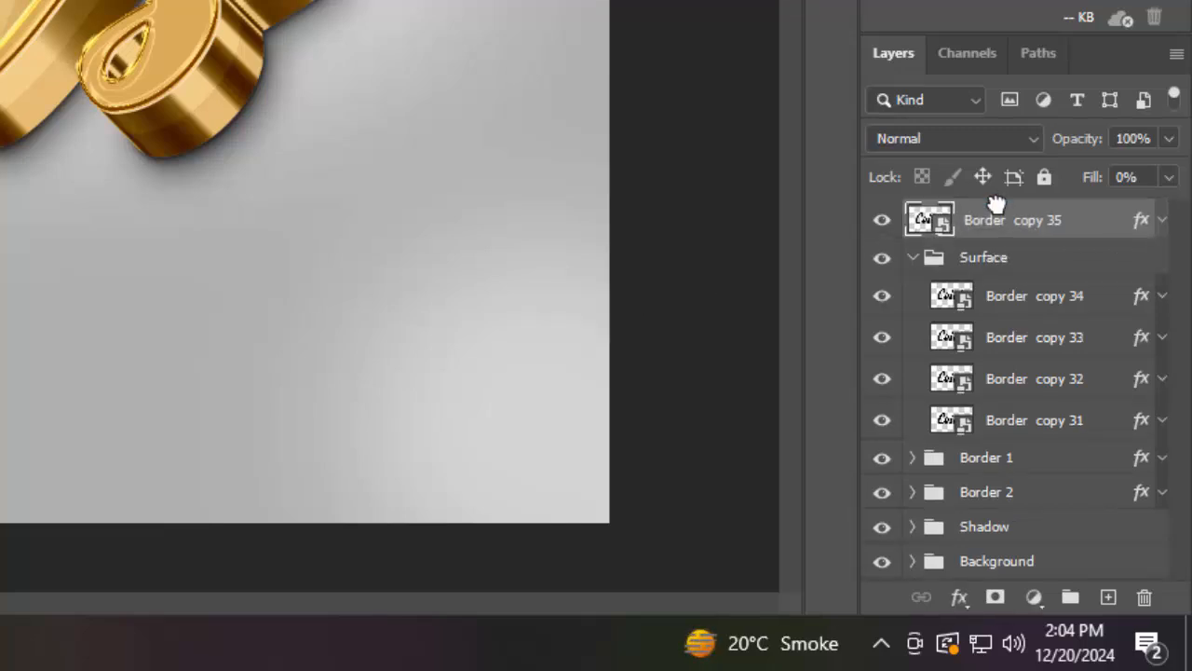
{"action": "left_click", "coordinate": [912, 258]}
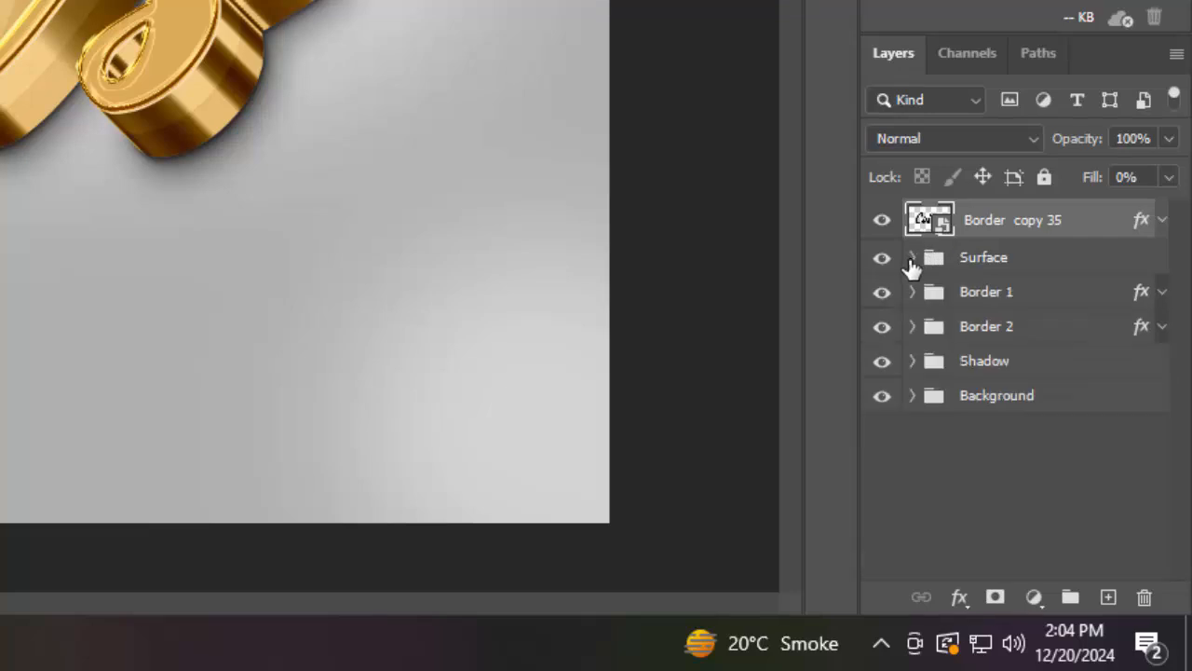
Clear the new copy's layer style and set its fill to 0%
{"action": "left_click", "coordinate": [881, 220]}
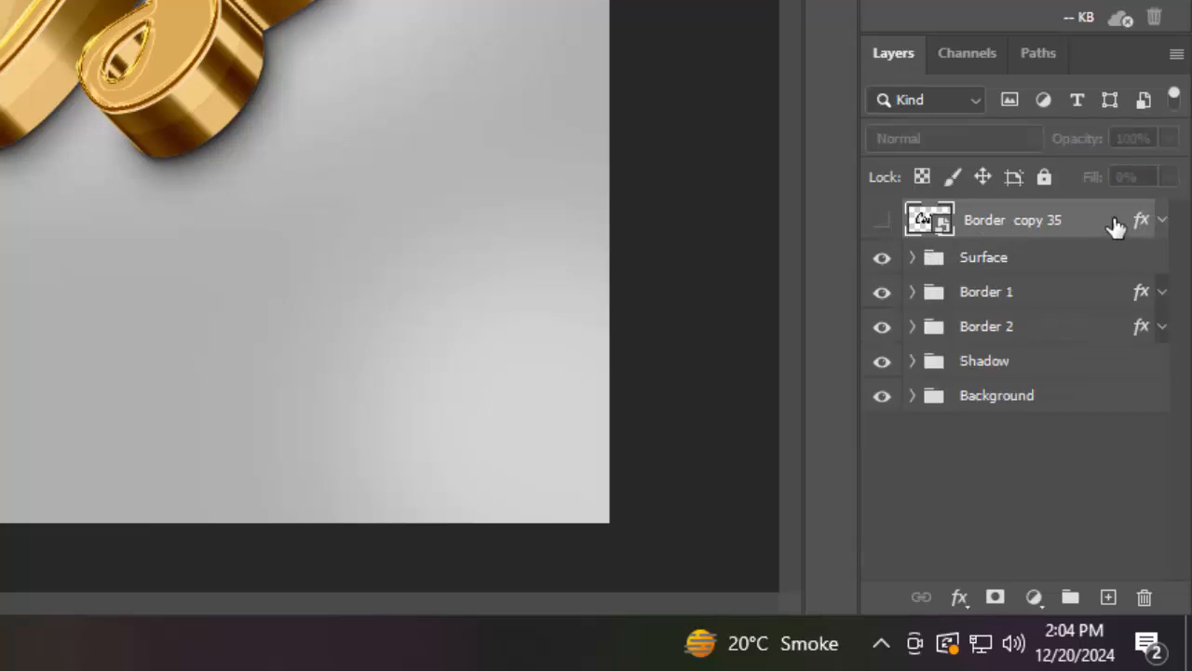
{"action": "right_click", "coordinate": [1106, 231]}
{"action": "left_click", "coordinate": [941, 191]}
{"action": "left_click", "coordinate": [882, 220]}
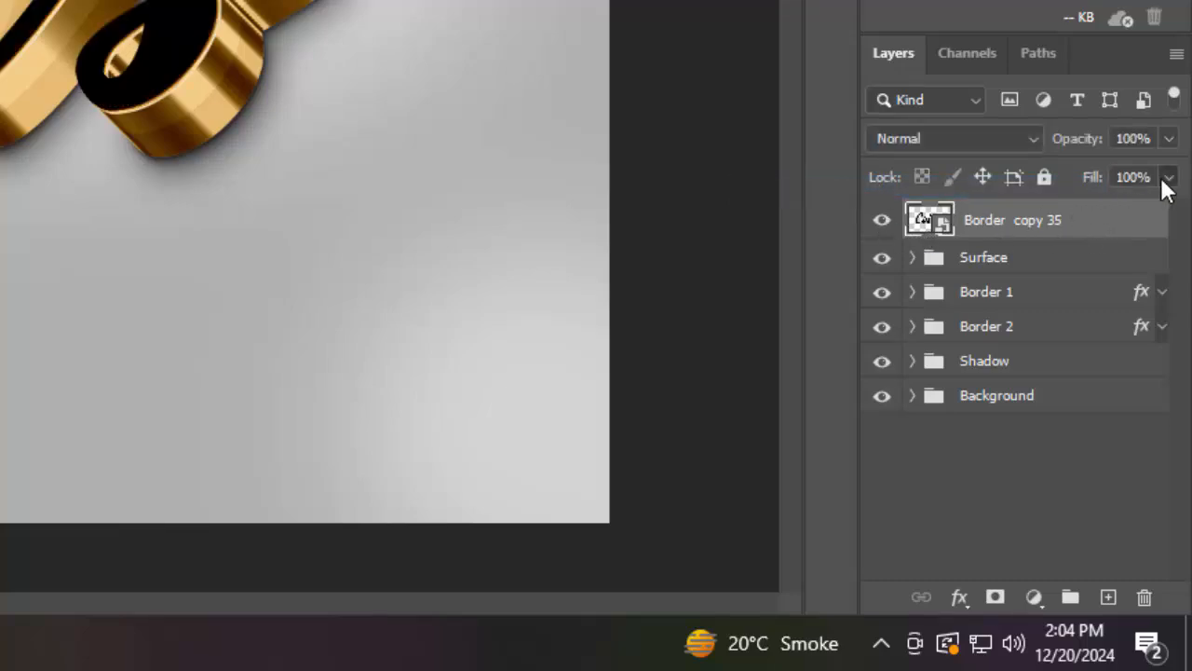
{"action": "left_click_drag", "start_coordinate": [1166, 177], "coordinate": [886, 233]}
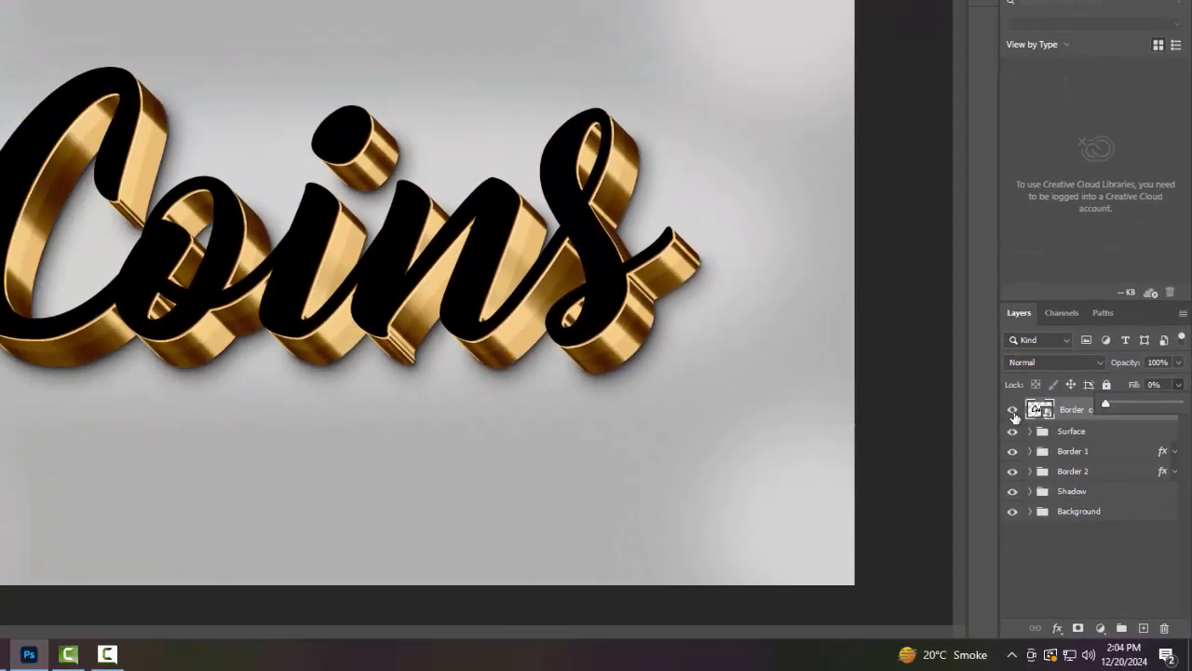
Hide the copy and rename it as Change your t
{"action": "left_click", "coordinate": [1013, 411]}
{"action": "double_click", "coordinate": [1083, 410]}
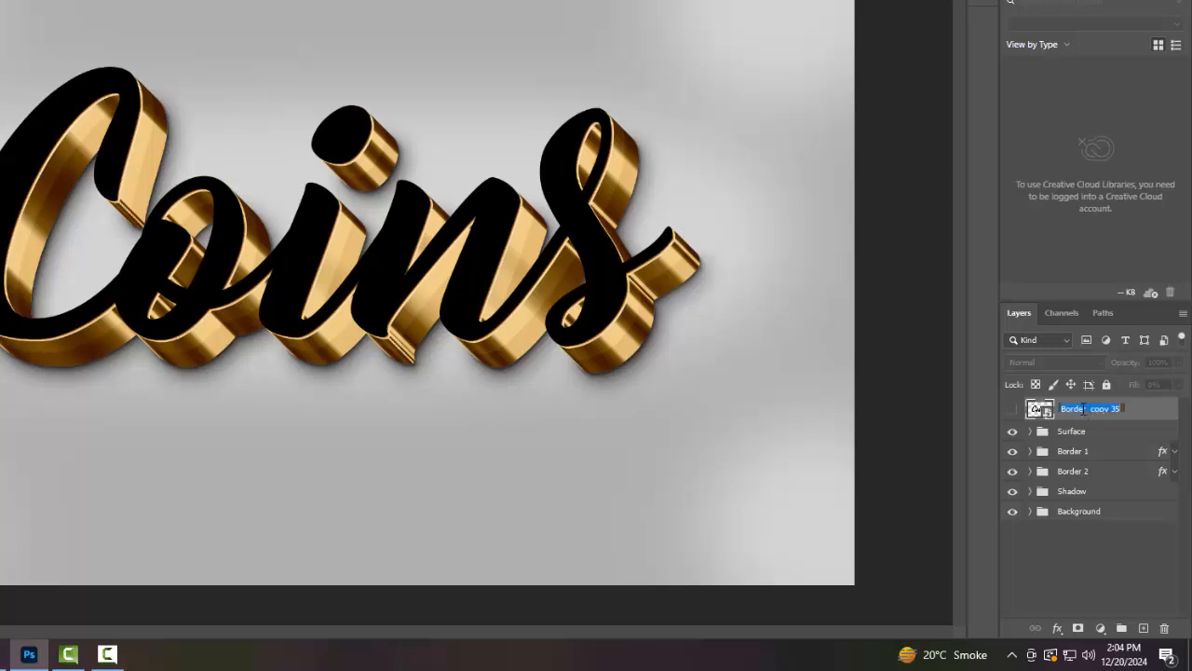
{"action": "type", "text": "c"}
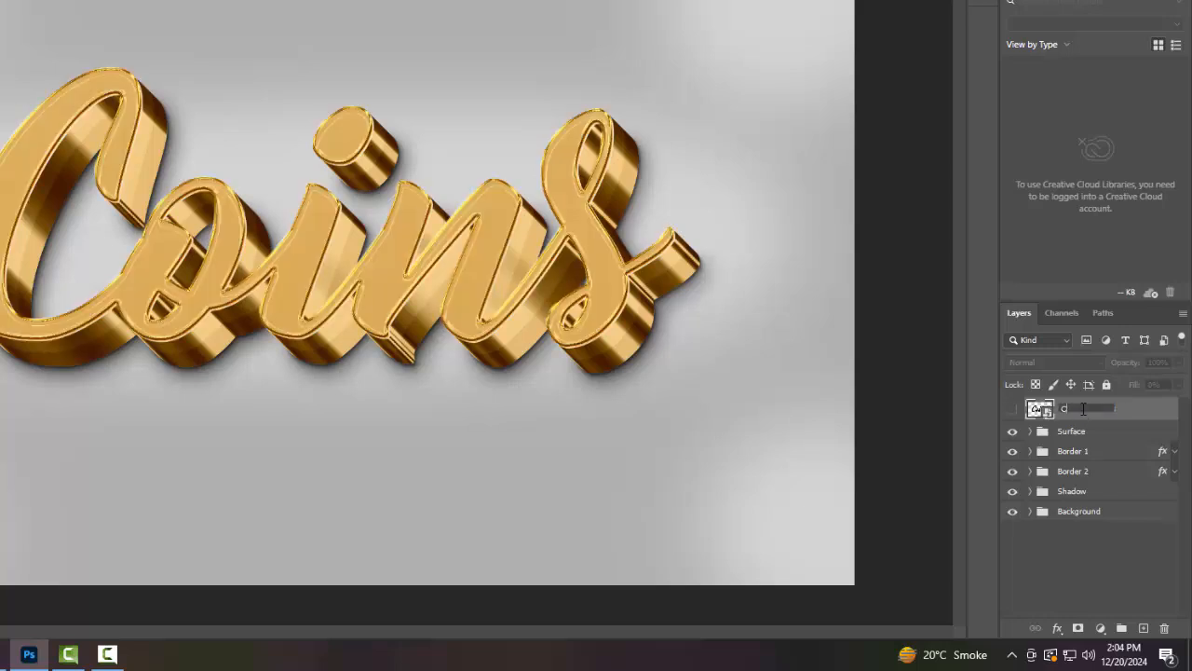
{"action": "type", "text": "hange your t"}
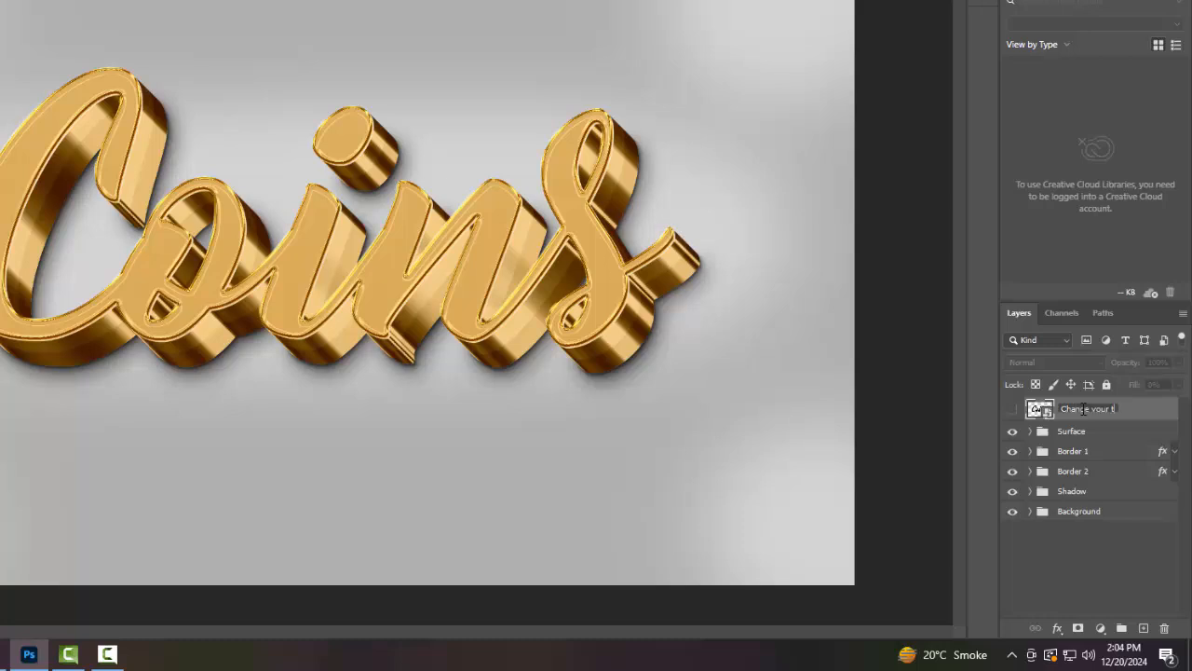